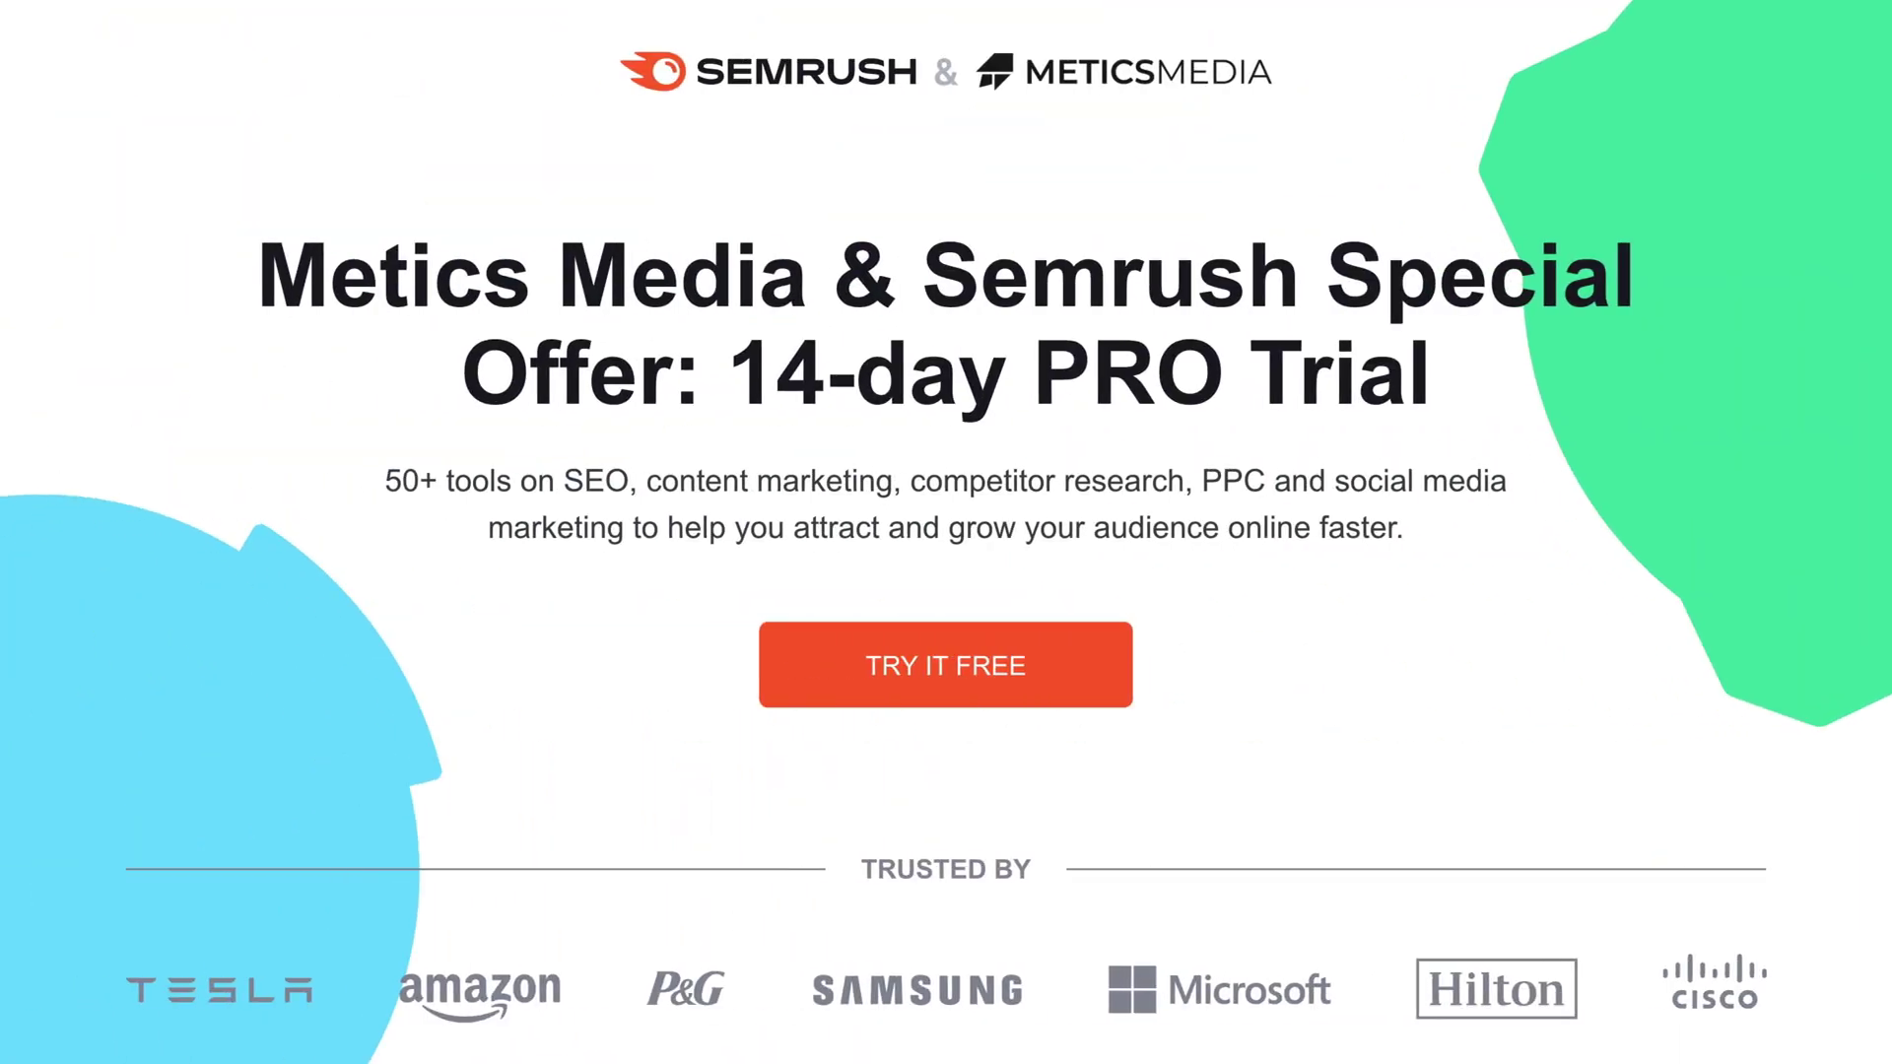
# Start the free 14-day PRO trial and open the empty Keyword Magic Tool search page
pyautogui.scroll(-3, 1034, 1044)
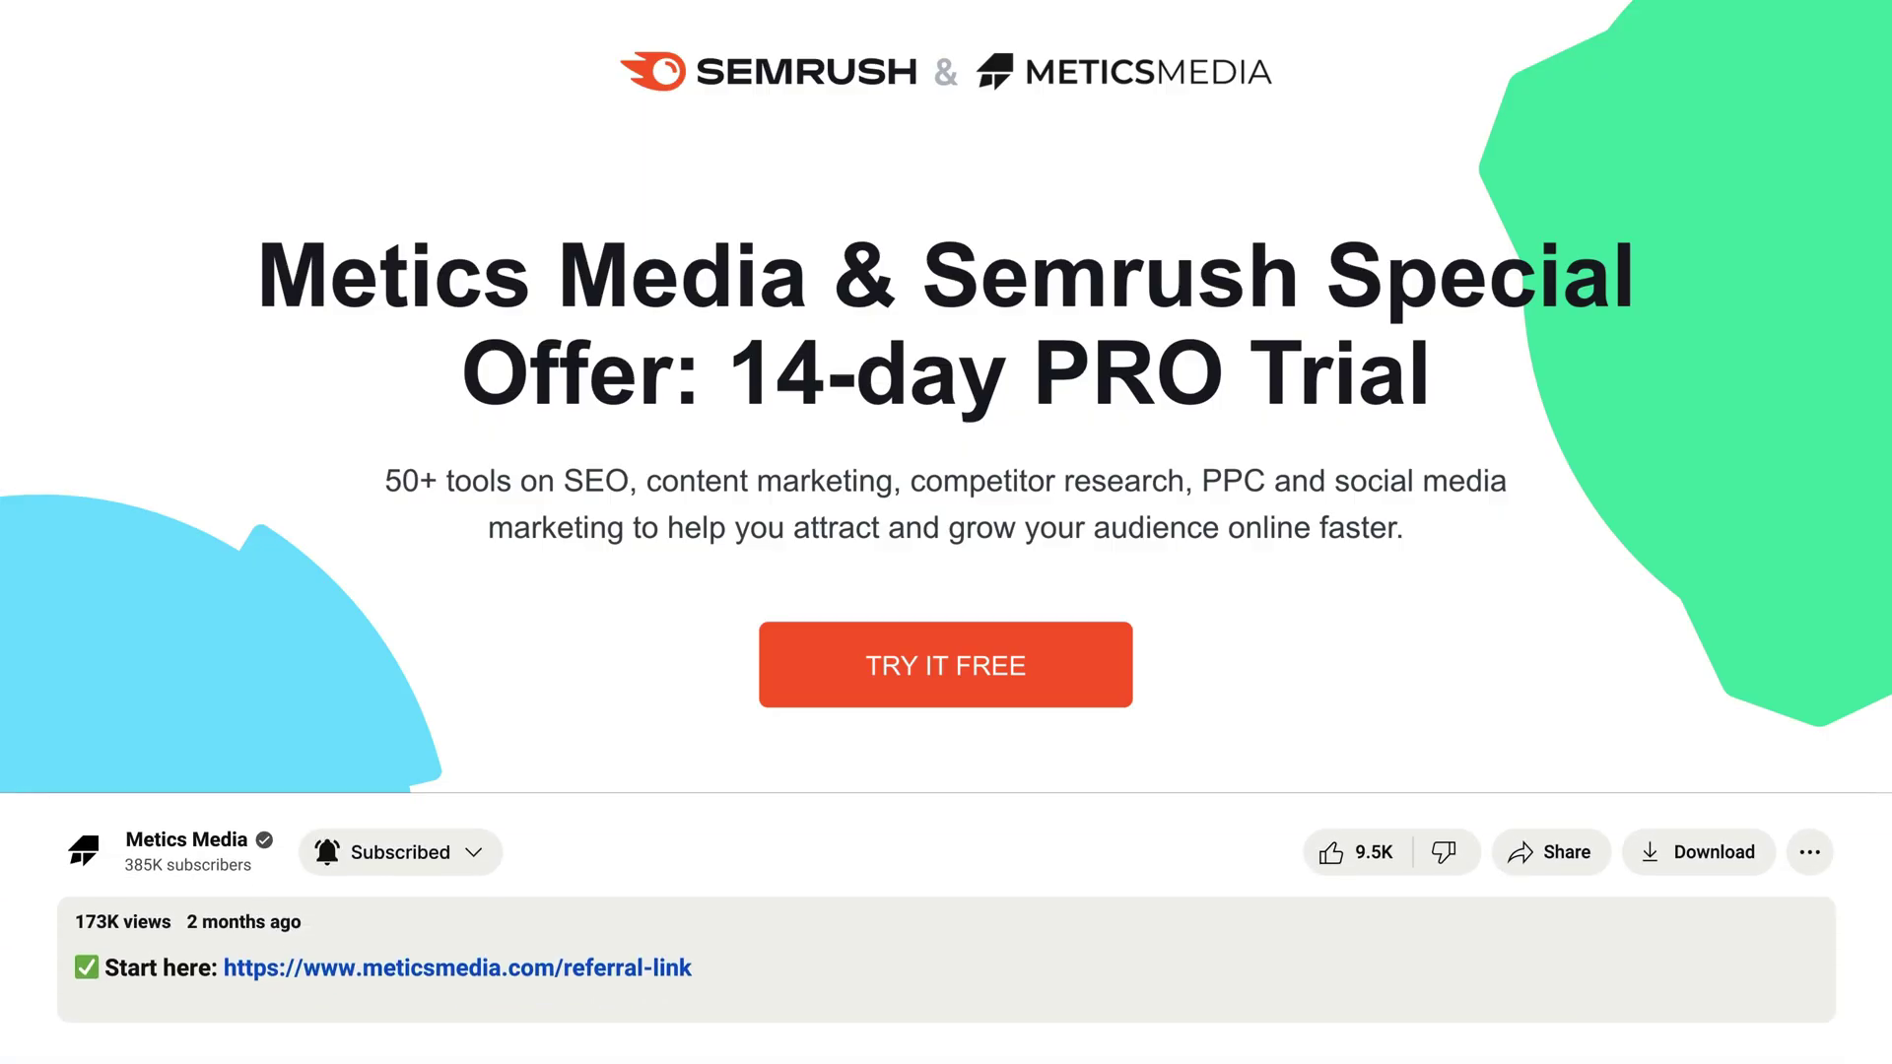
pyautogui.click(452, 968)
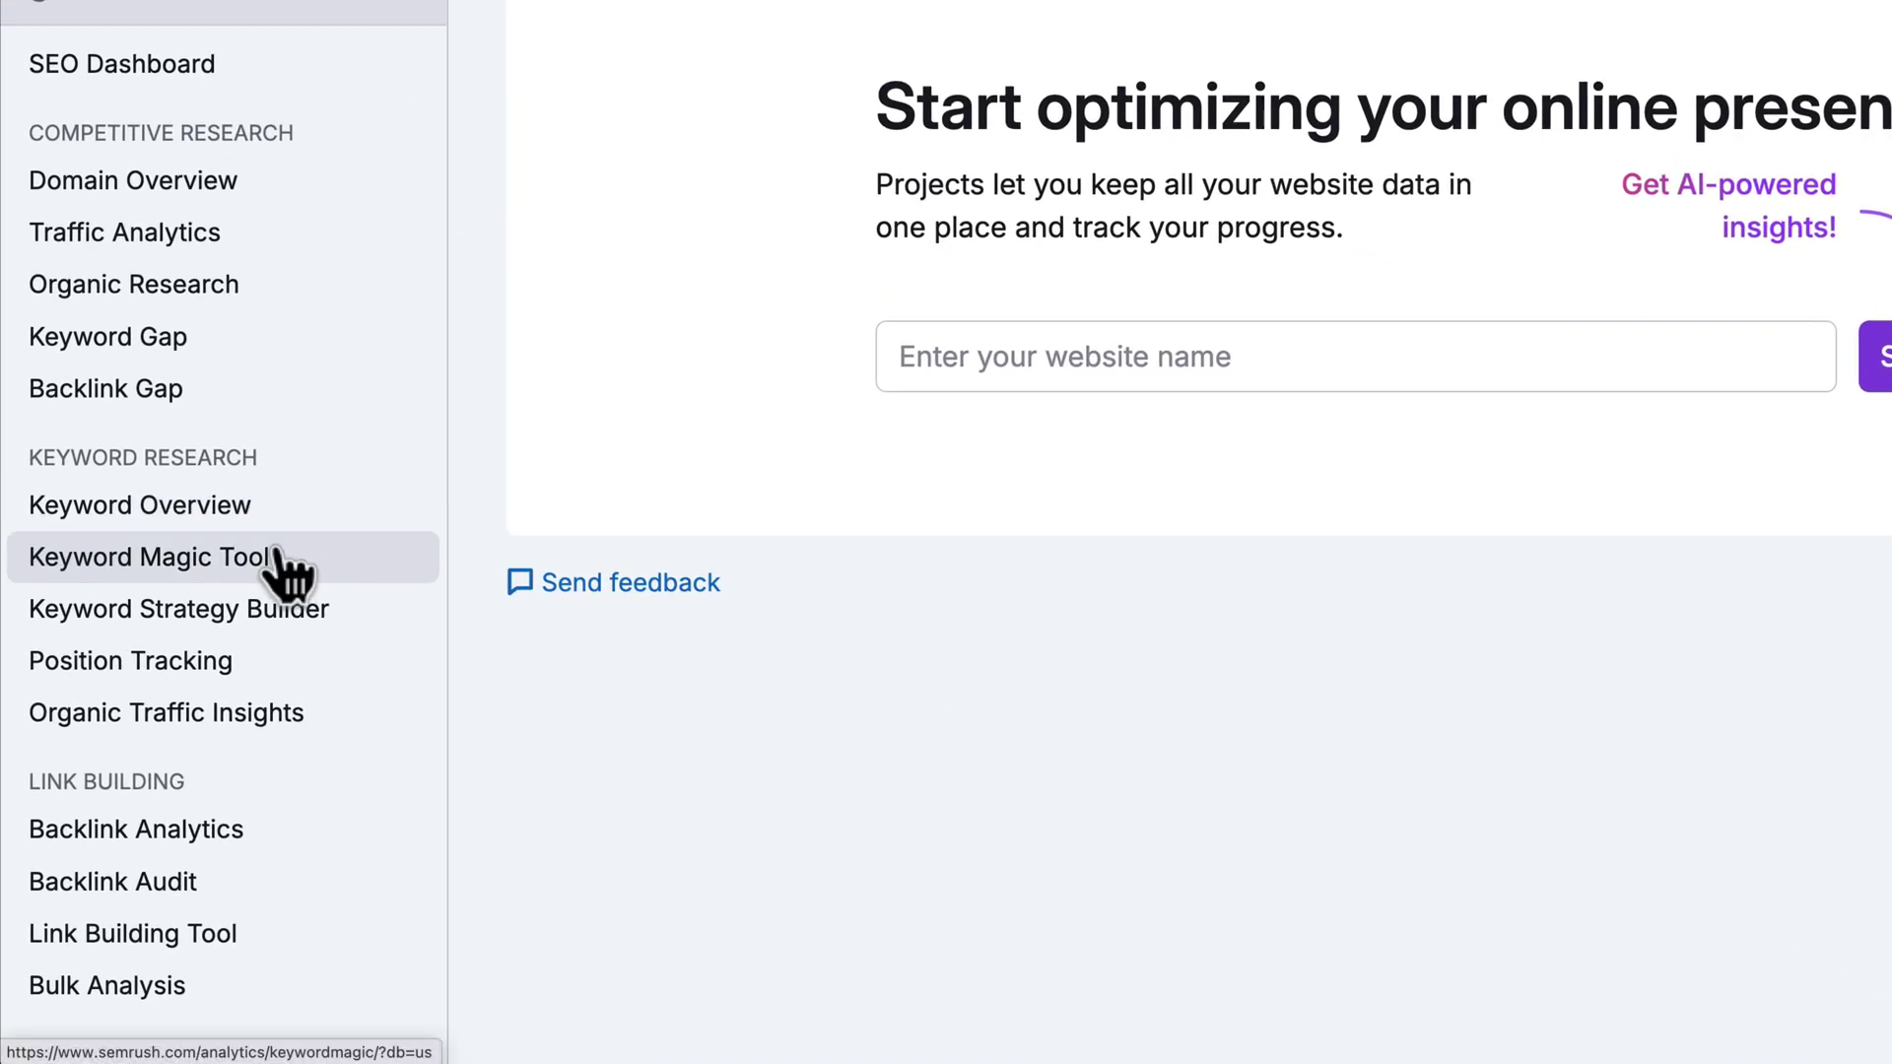
pyautogui.click(279, 558)
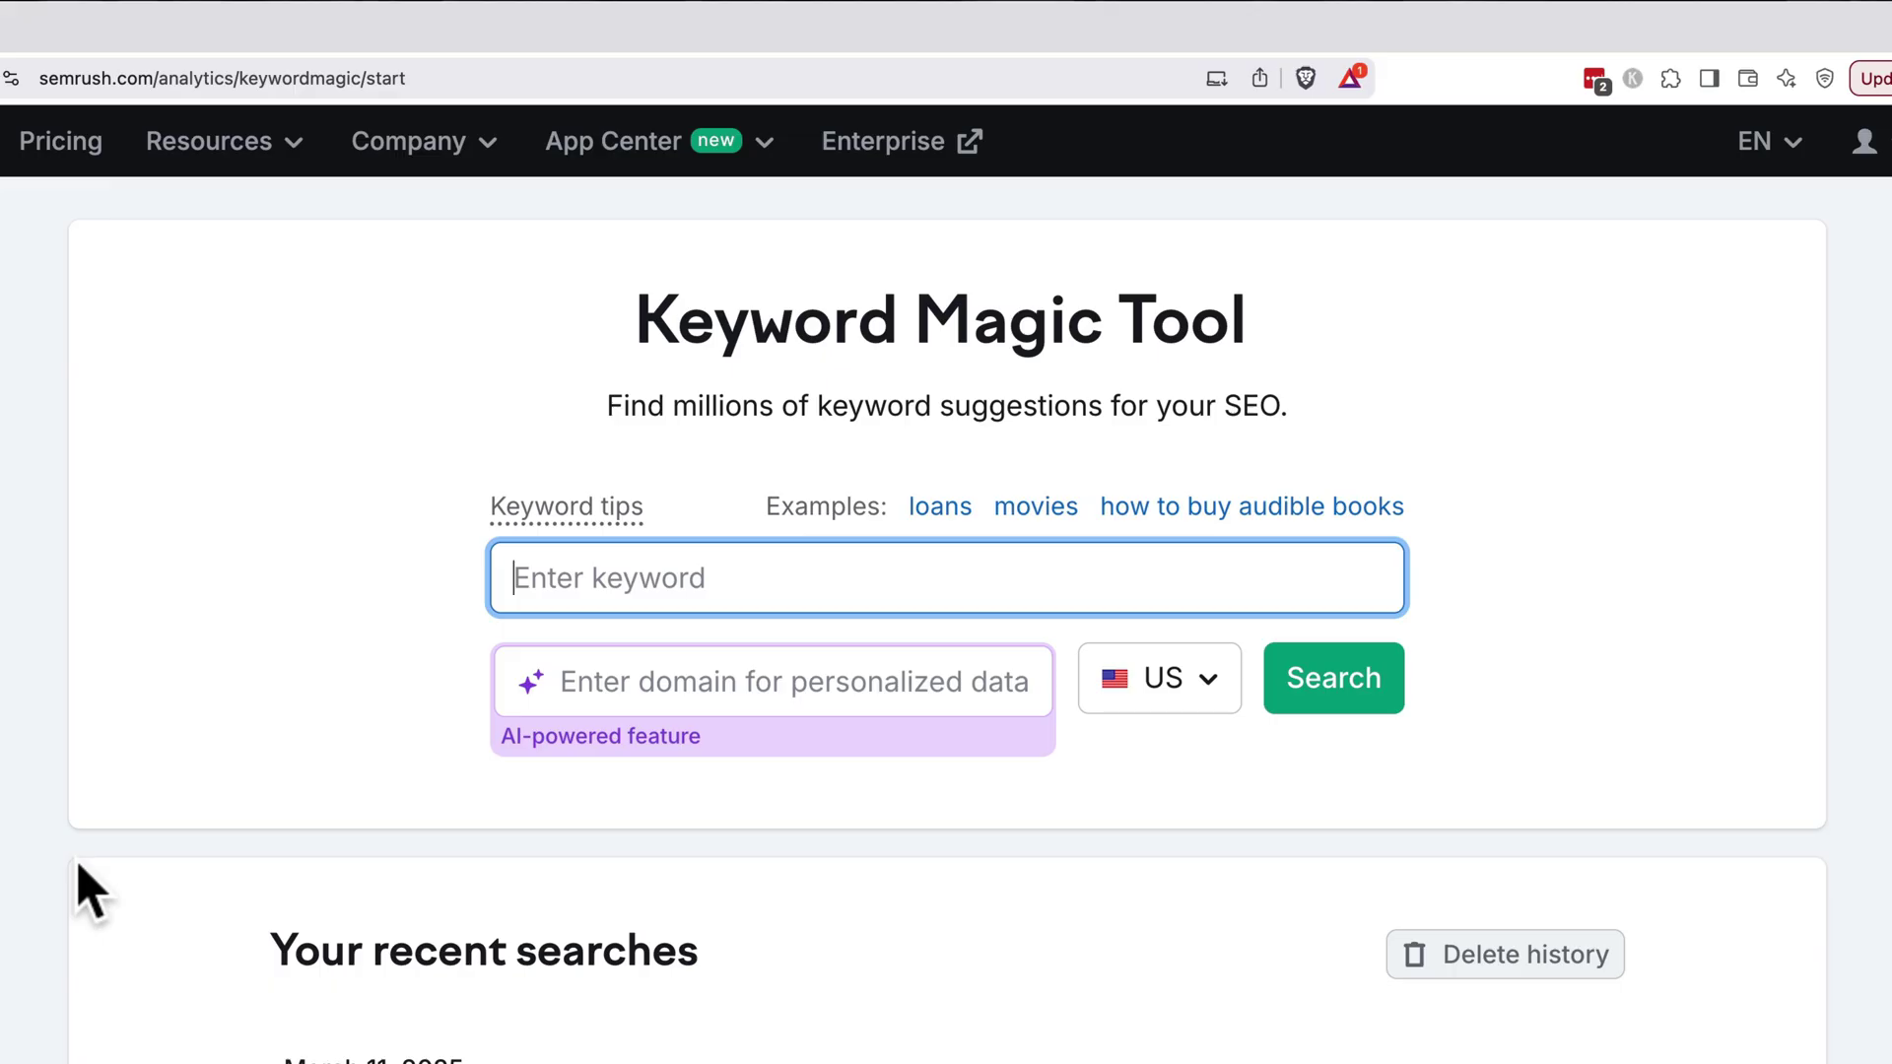
# Search 'chocolate chip cookies' in the US database, returning 109.2K keyword suggestions
pyautogui.write('chocol')
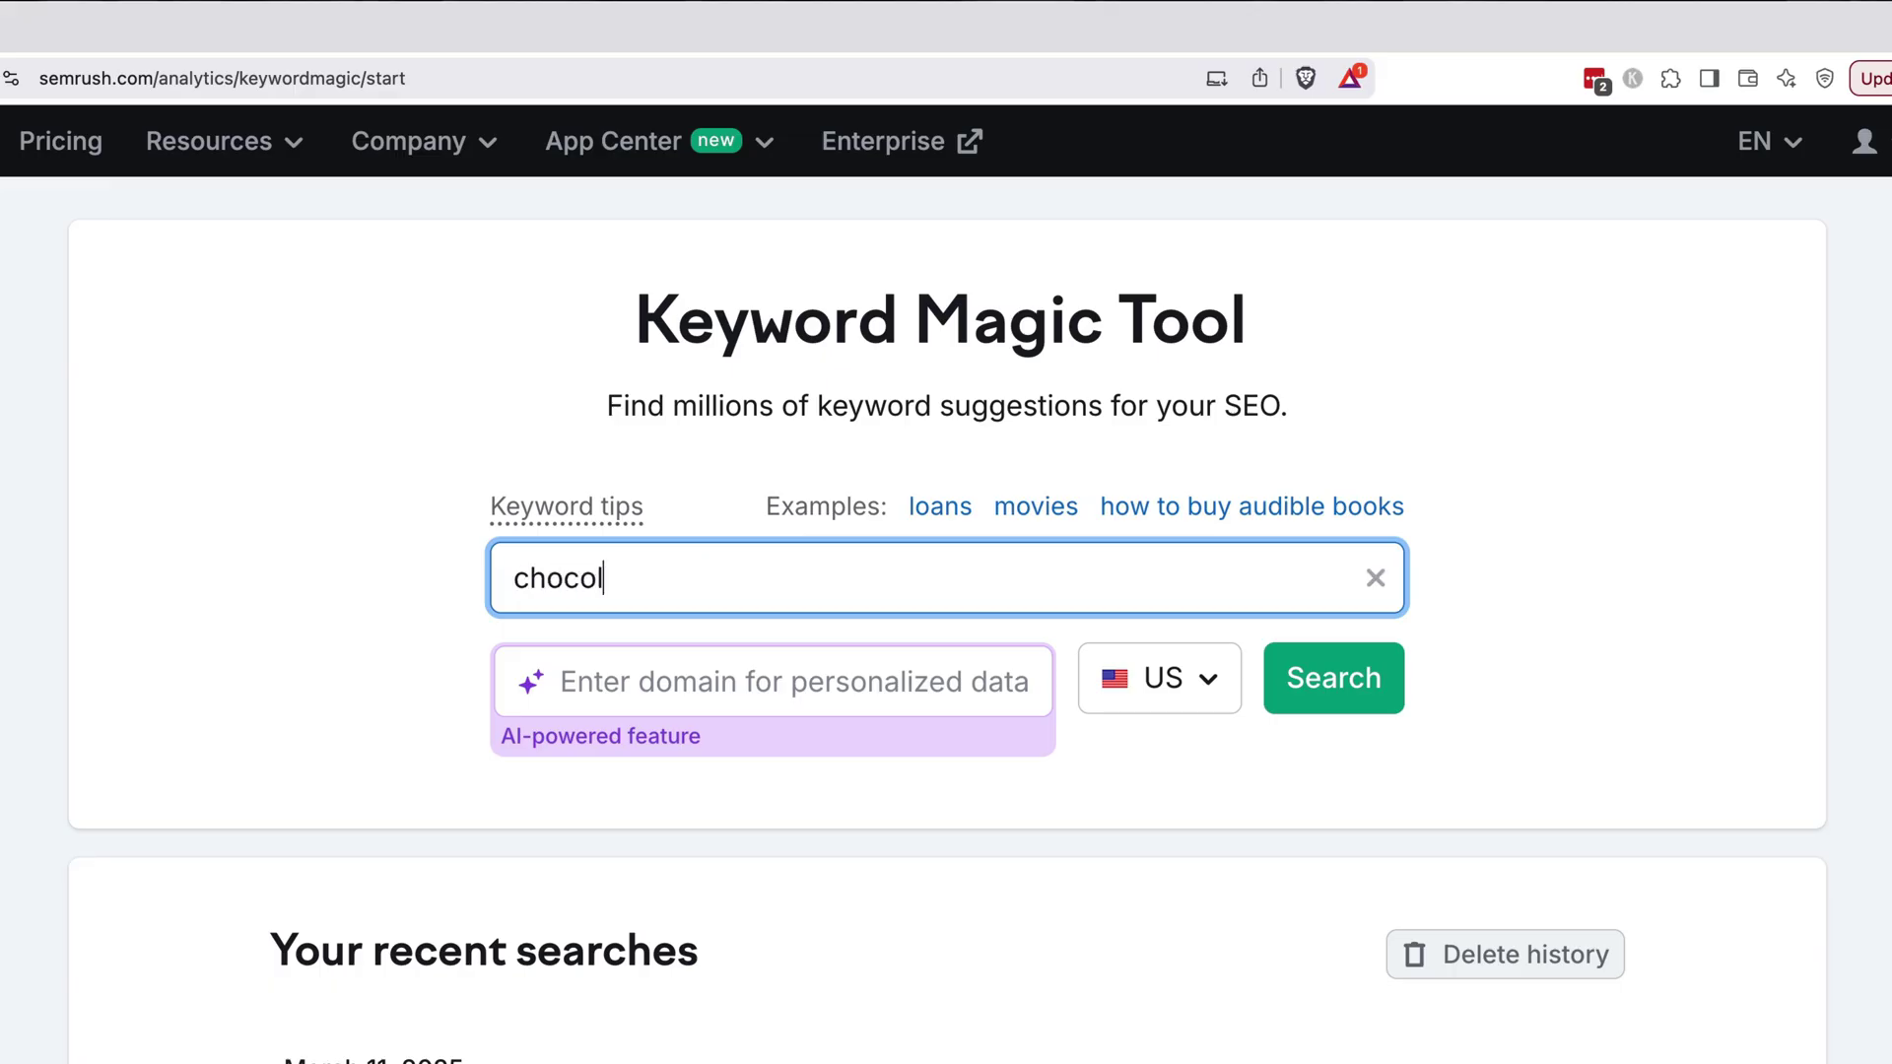
pyautogui.write('ate chip cookies')
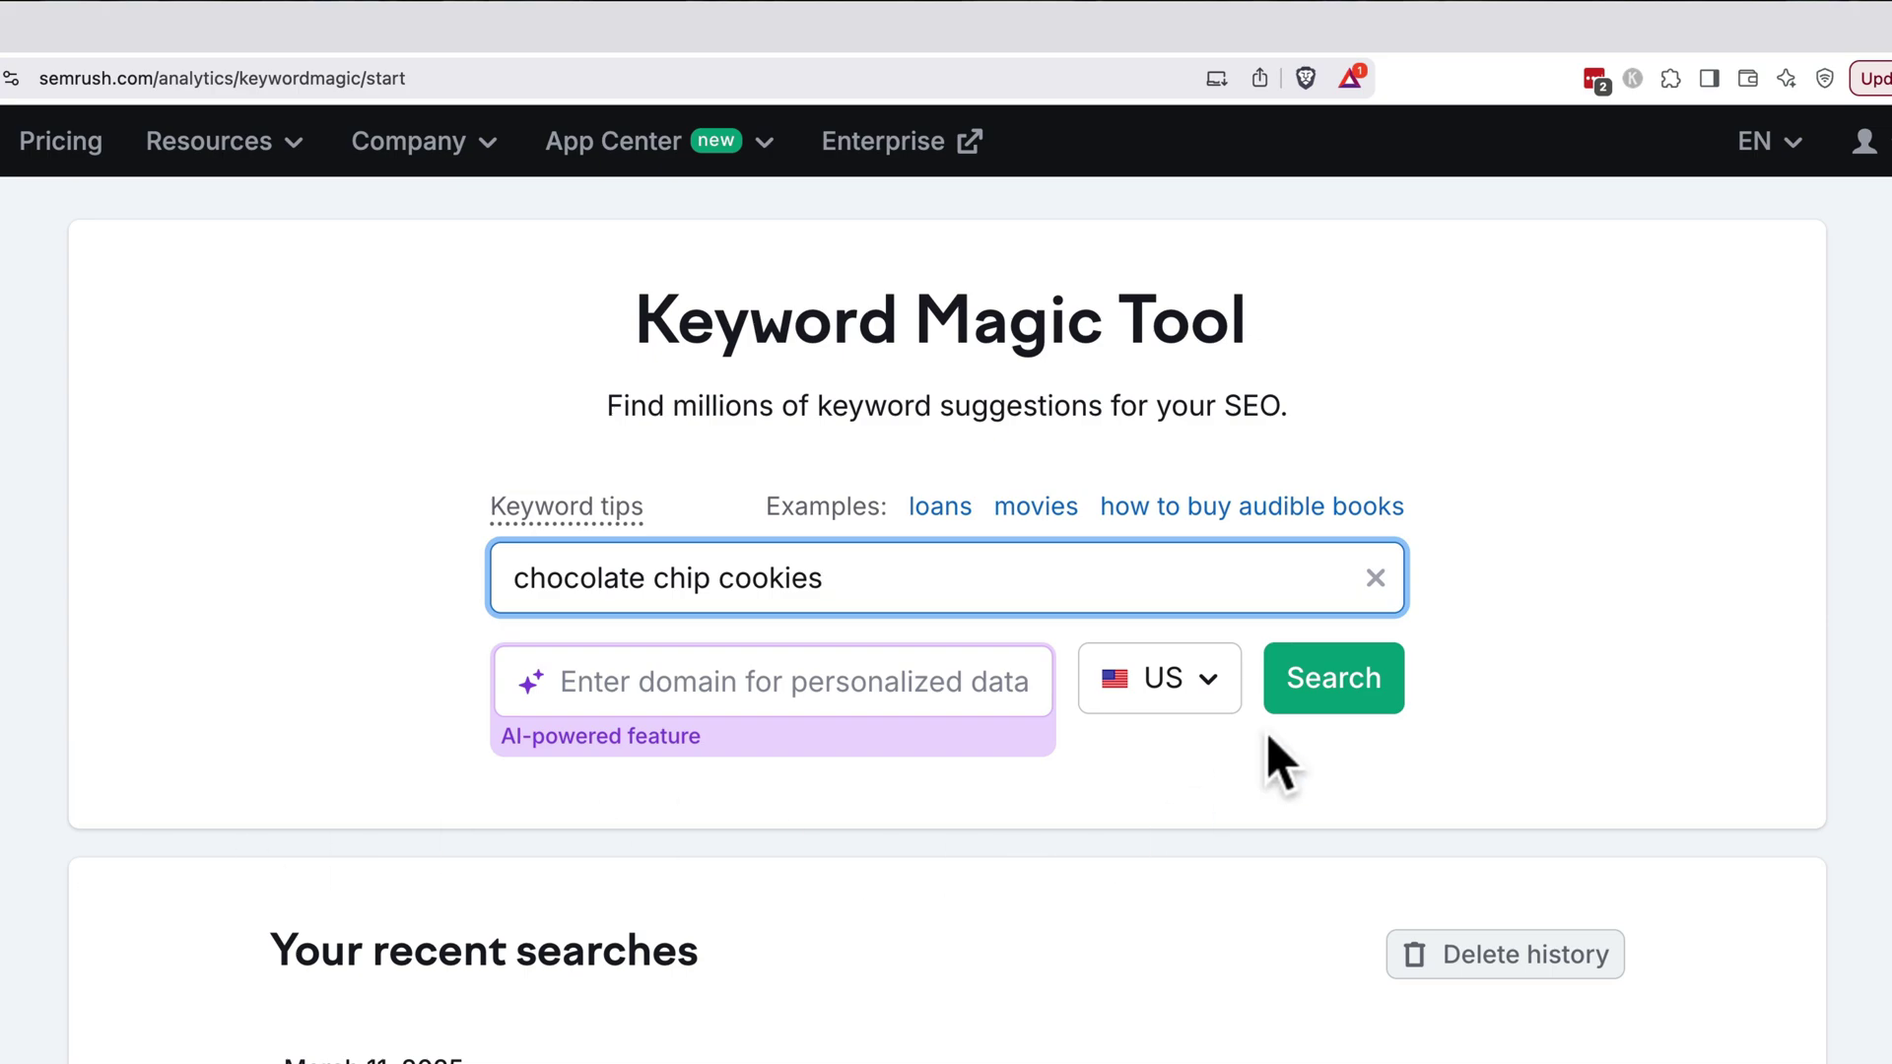
pyautogui.click(1315, 702)
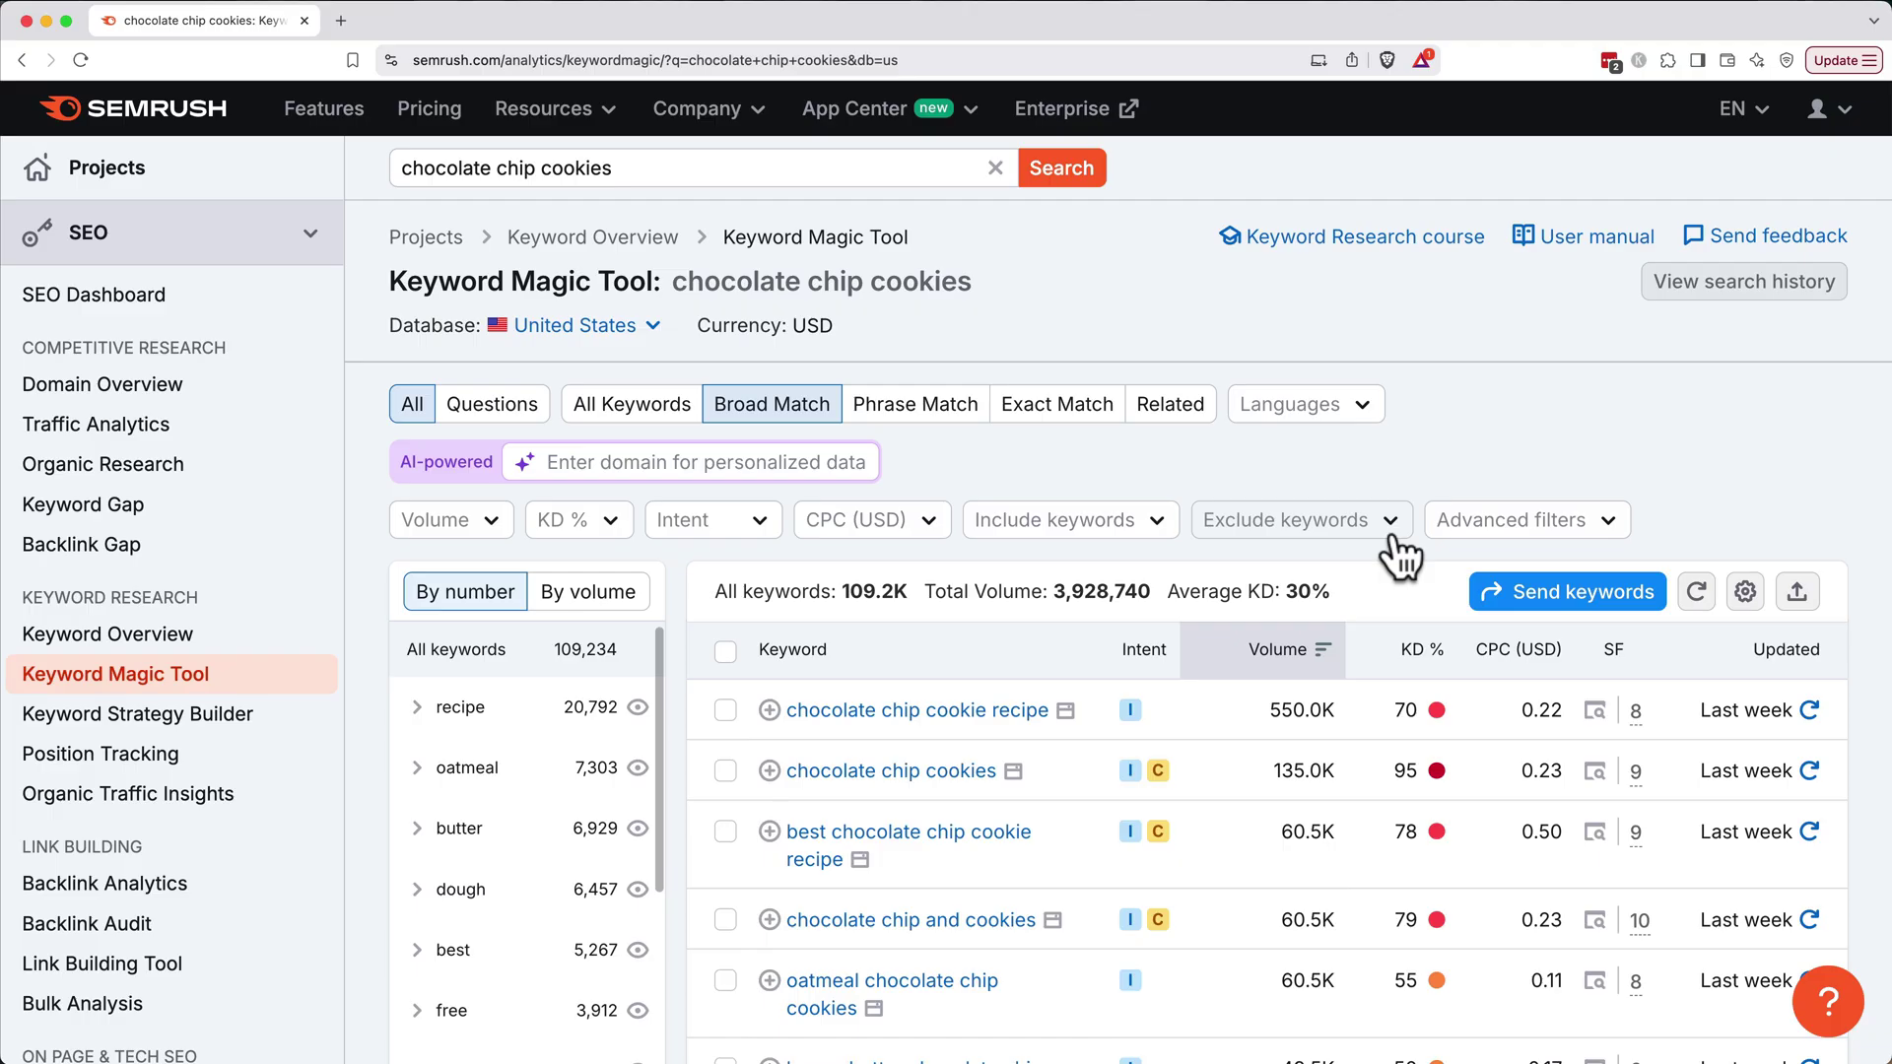
pyautogui.scroll(-3, 1400, 556)
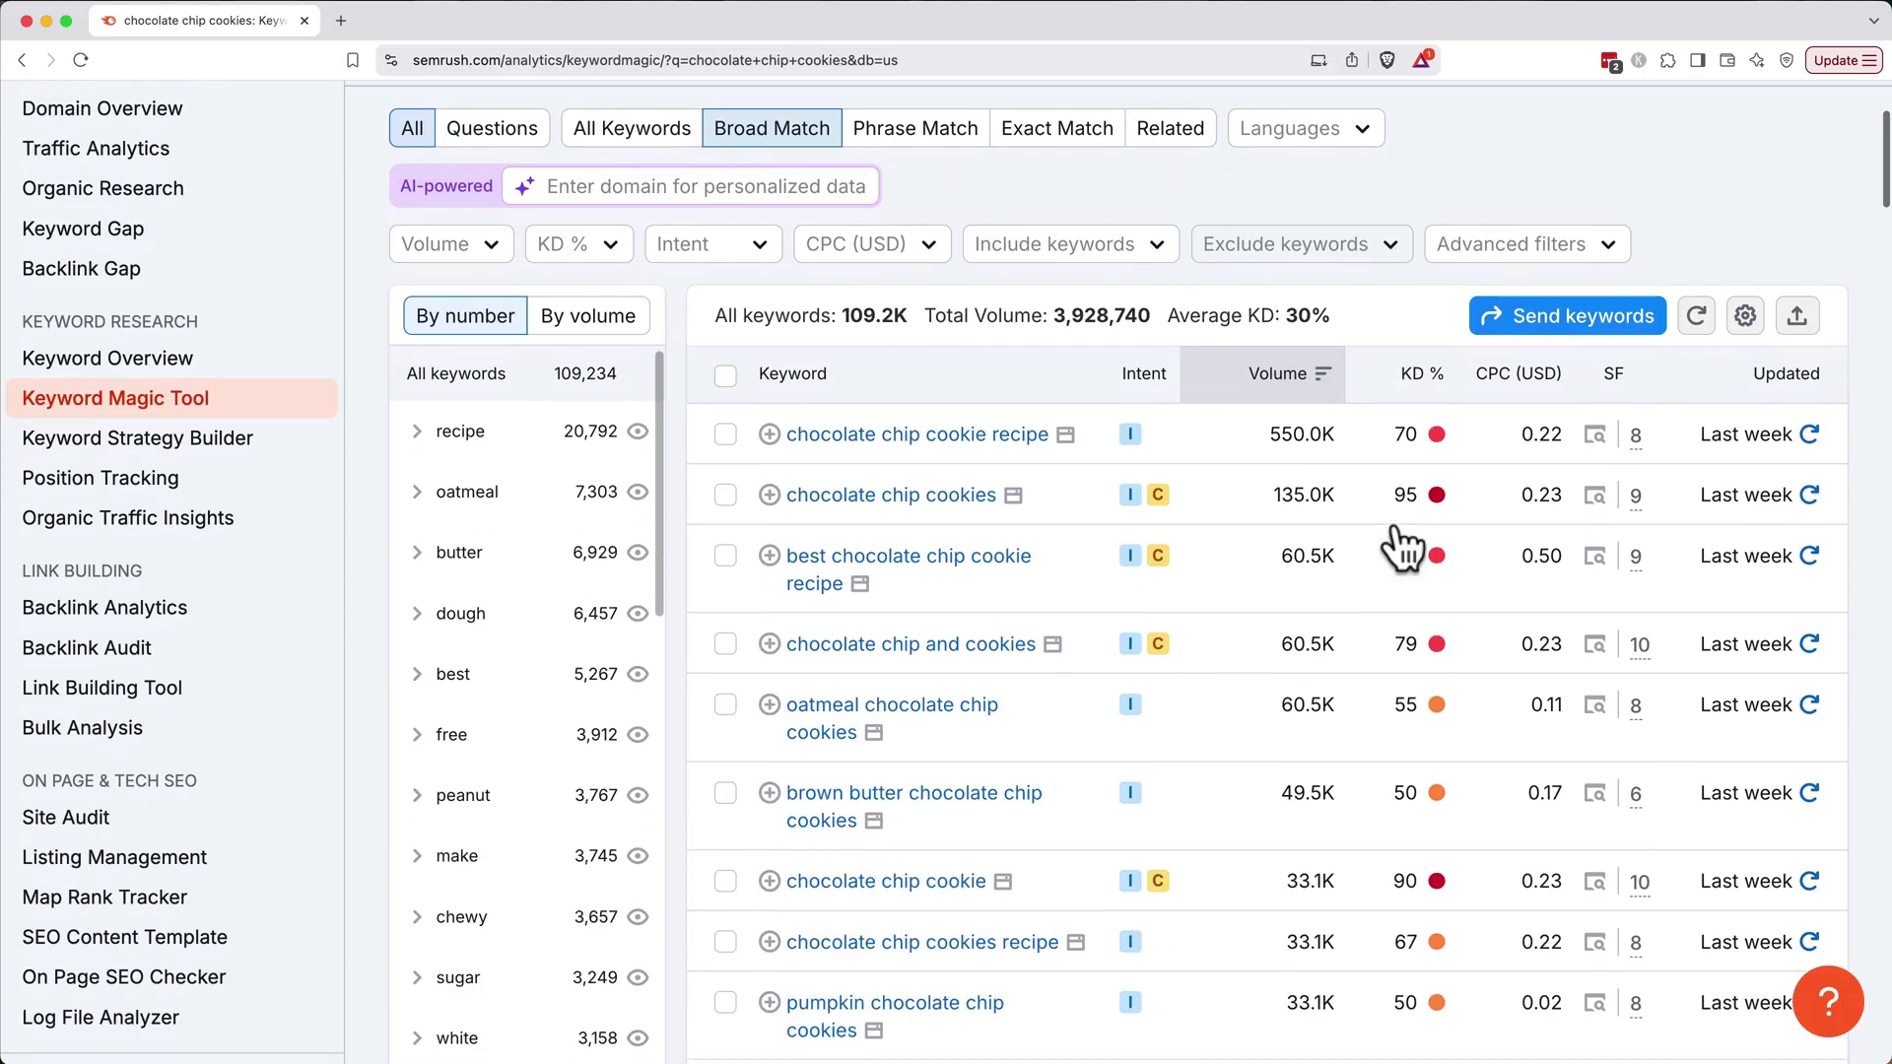
pyautogui.scroll(-2, 1399, 547)
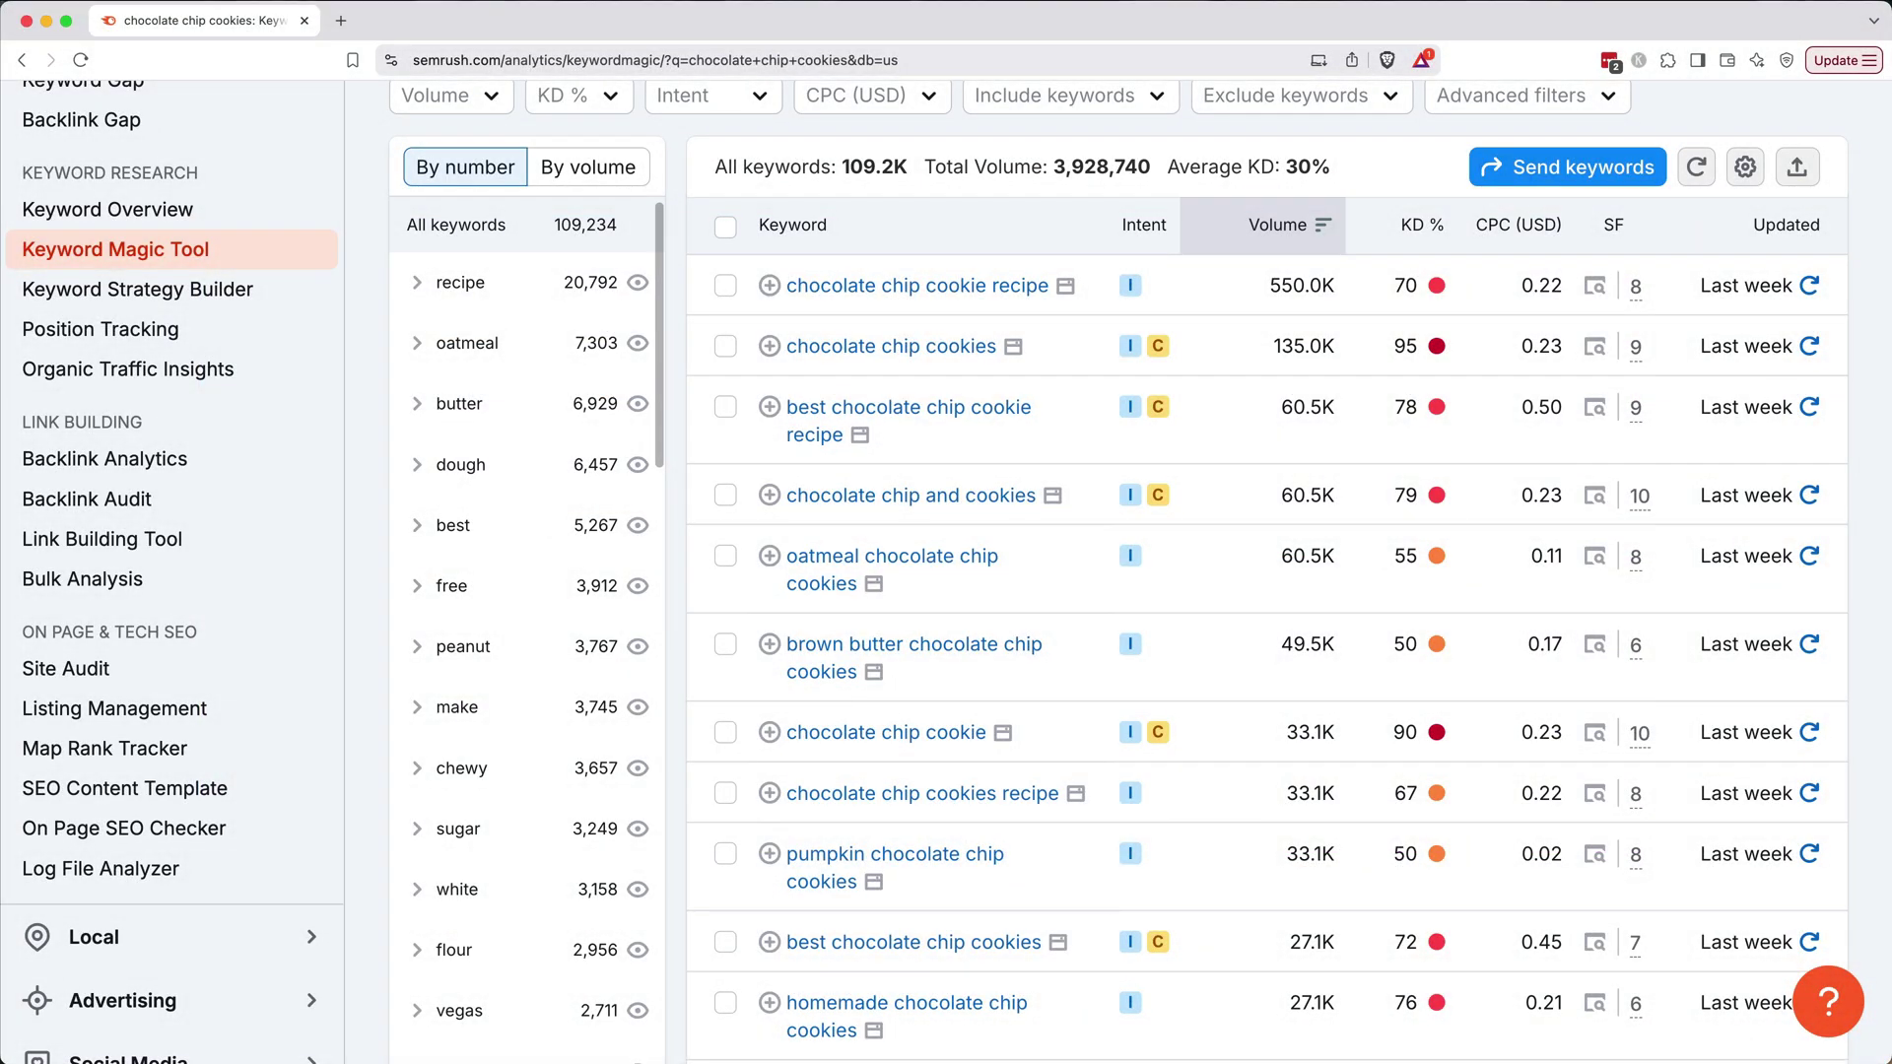
pyautogui.scroll(-20, 1143, 317)
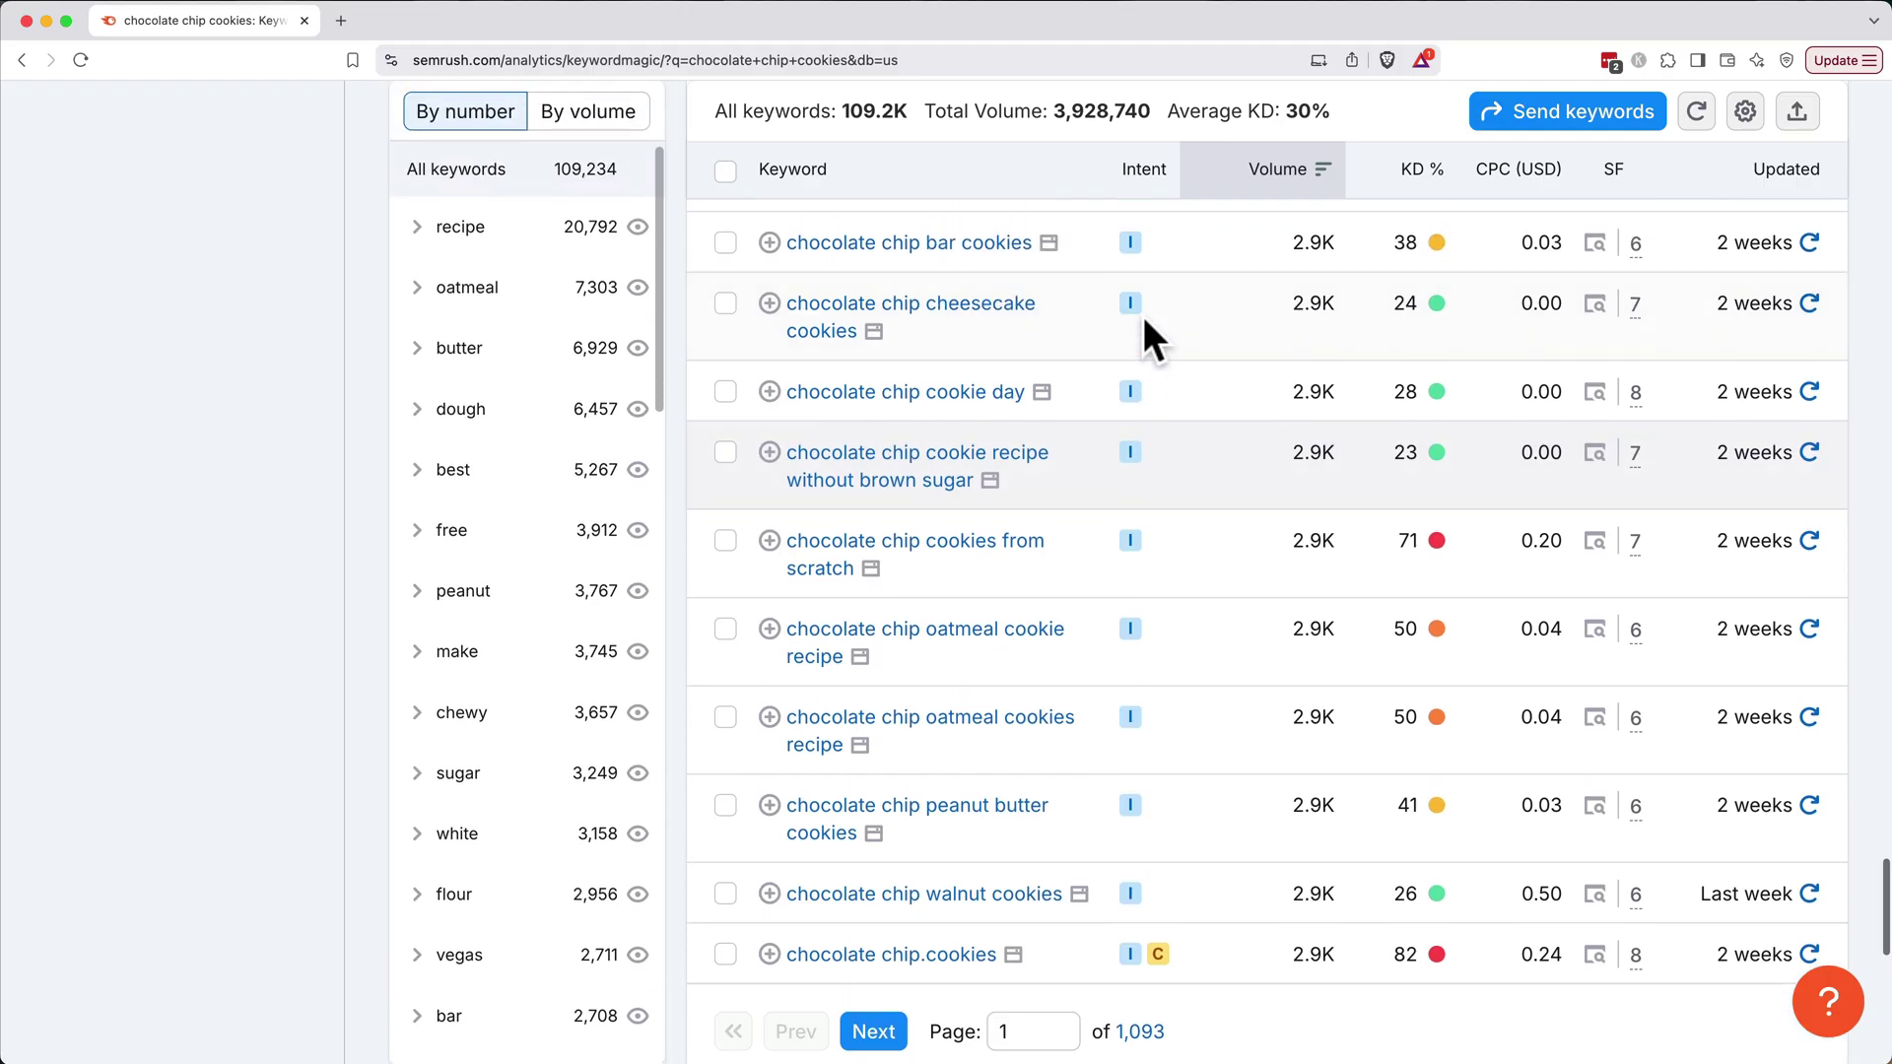
pyautogui.moveTo(1127, 493)
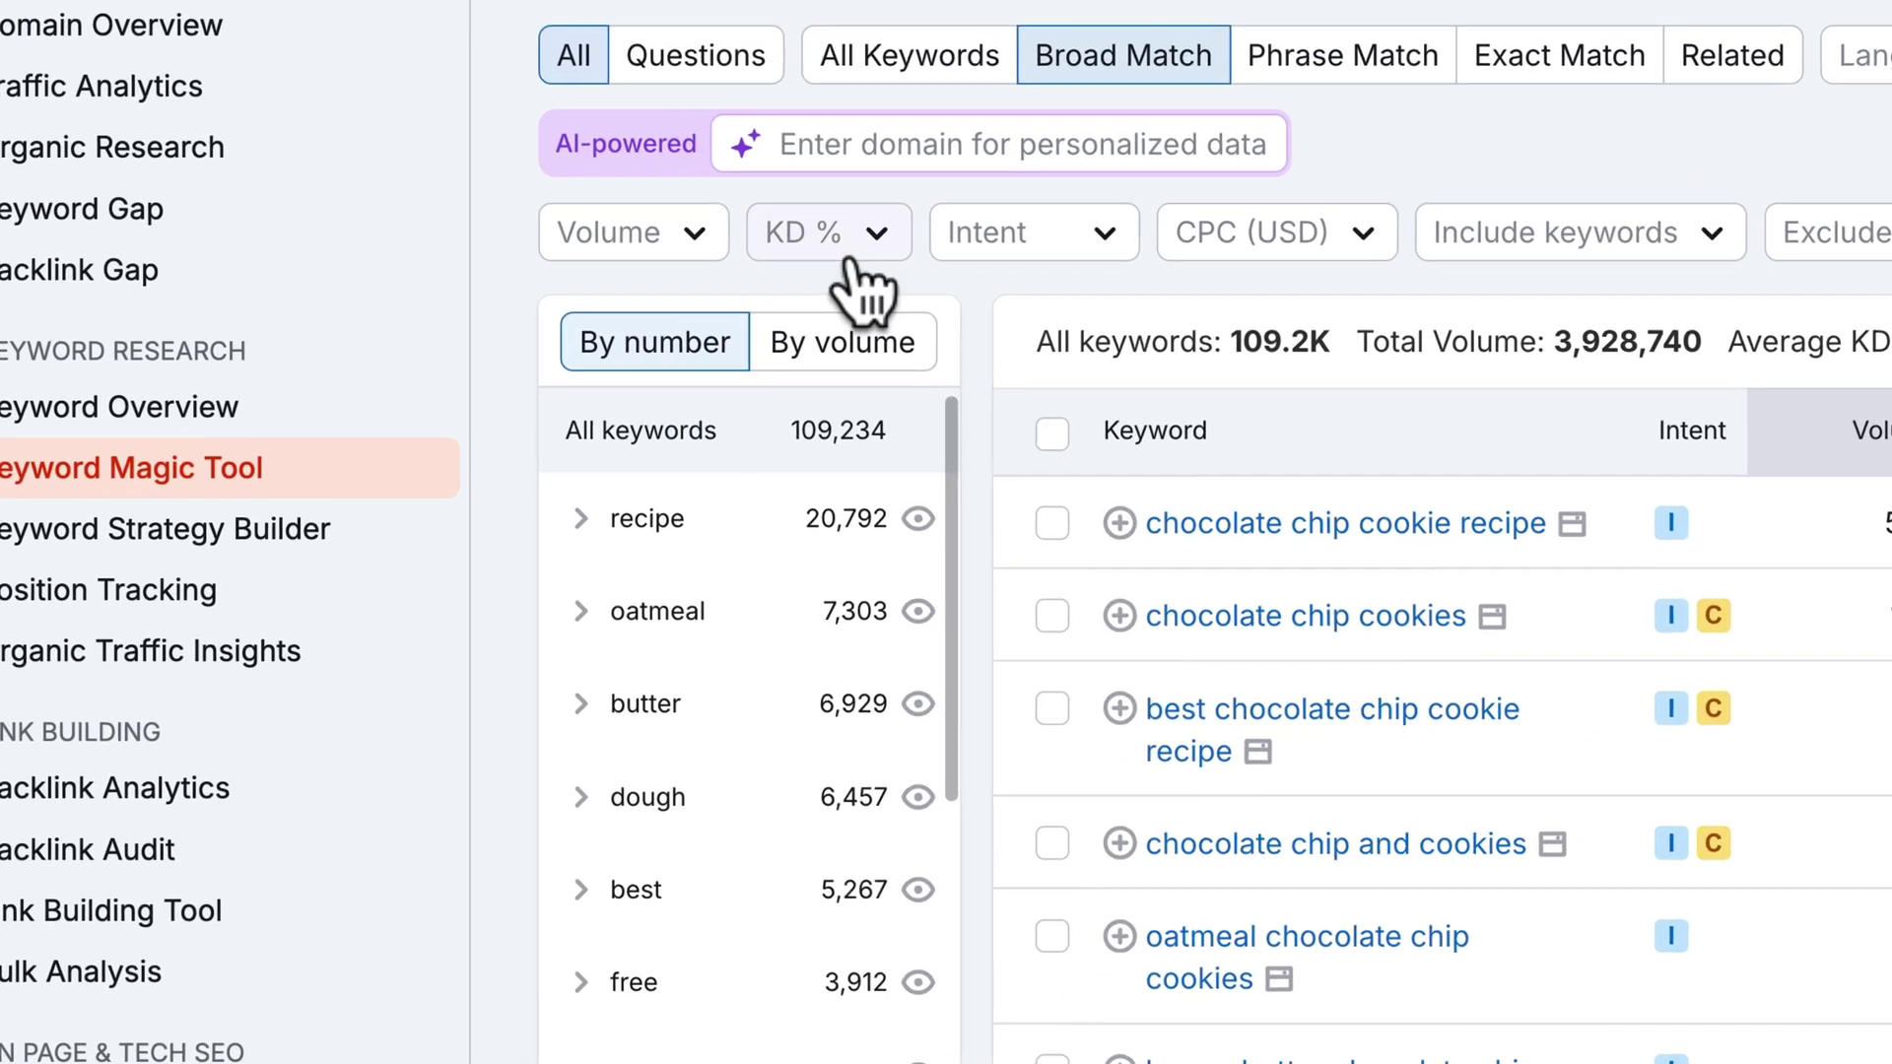
# Filter keywords to a custom KD range of 0–29% and sort by volume, highest first
pyautogui.click(590, 527)
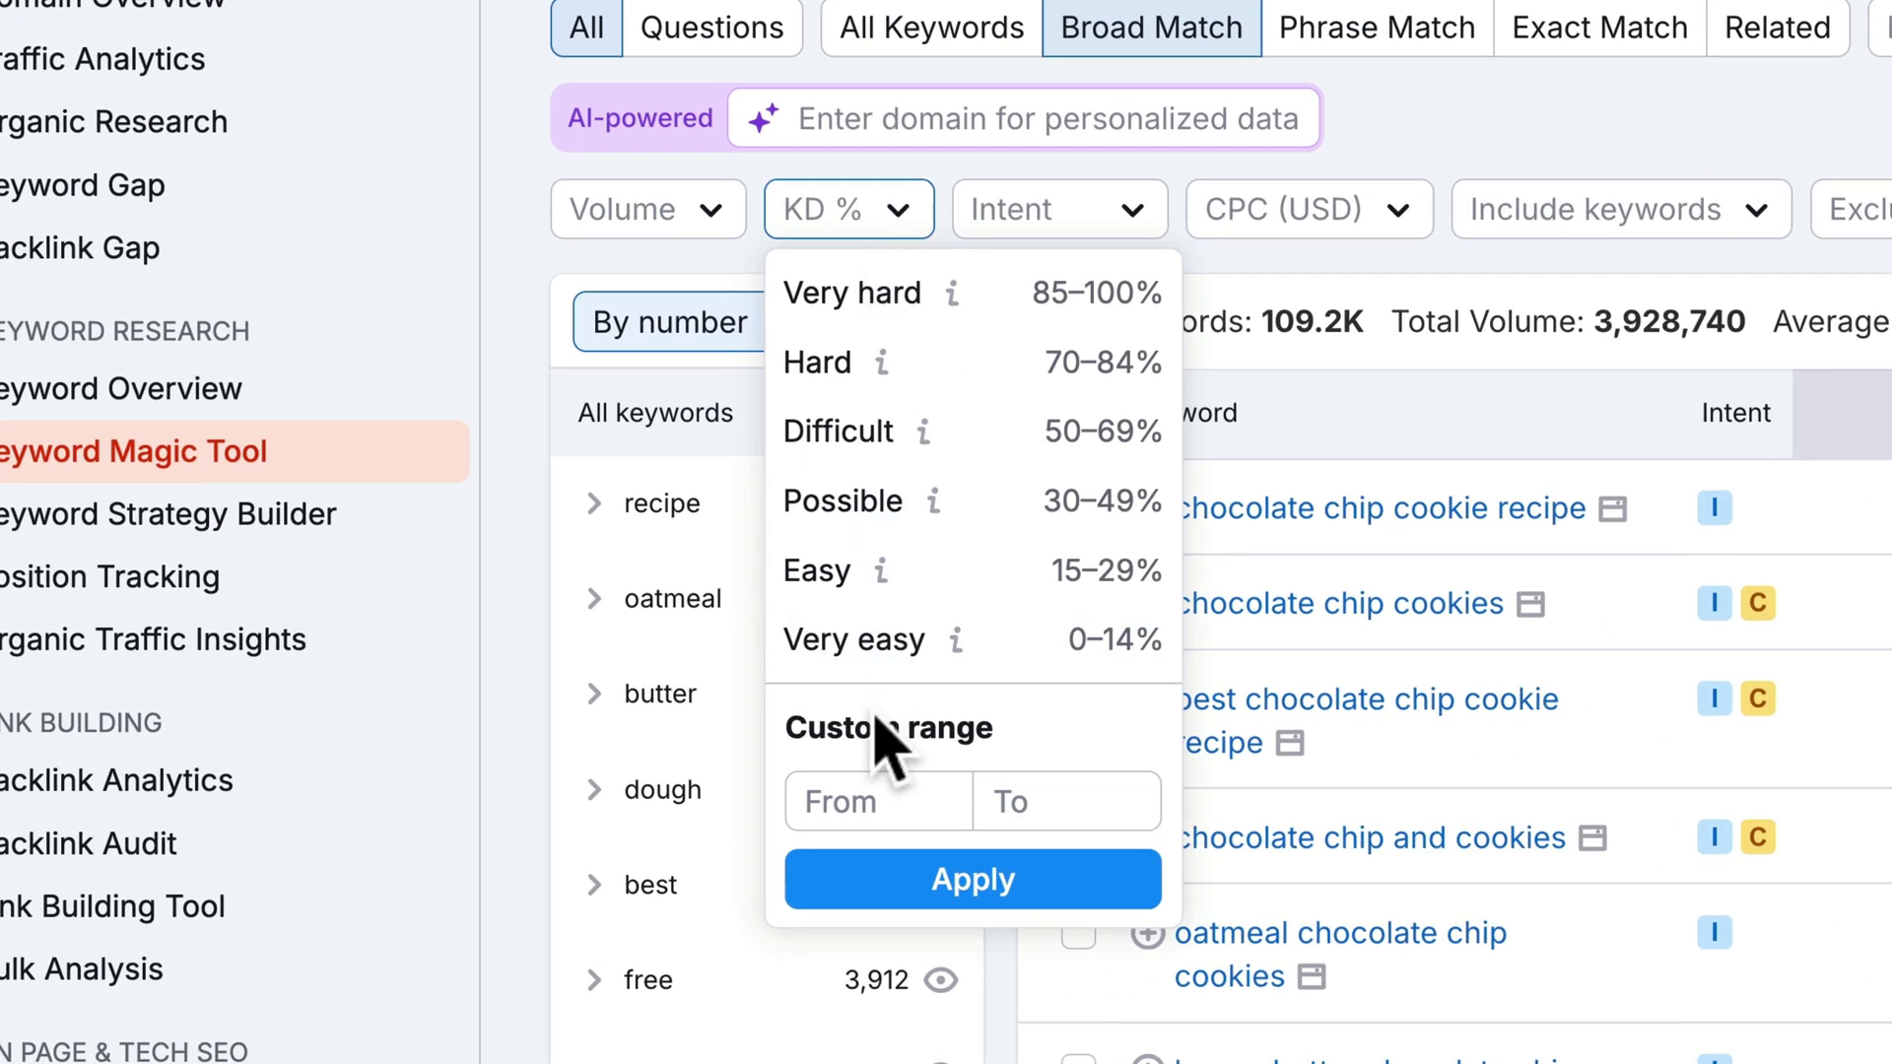
pyautogui.click(873, 798)
pyautogui.write('0')
pyautogui.click(1098, 798)
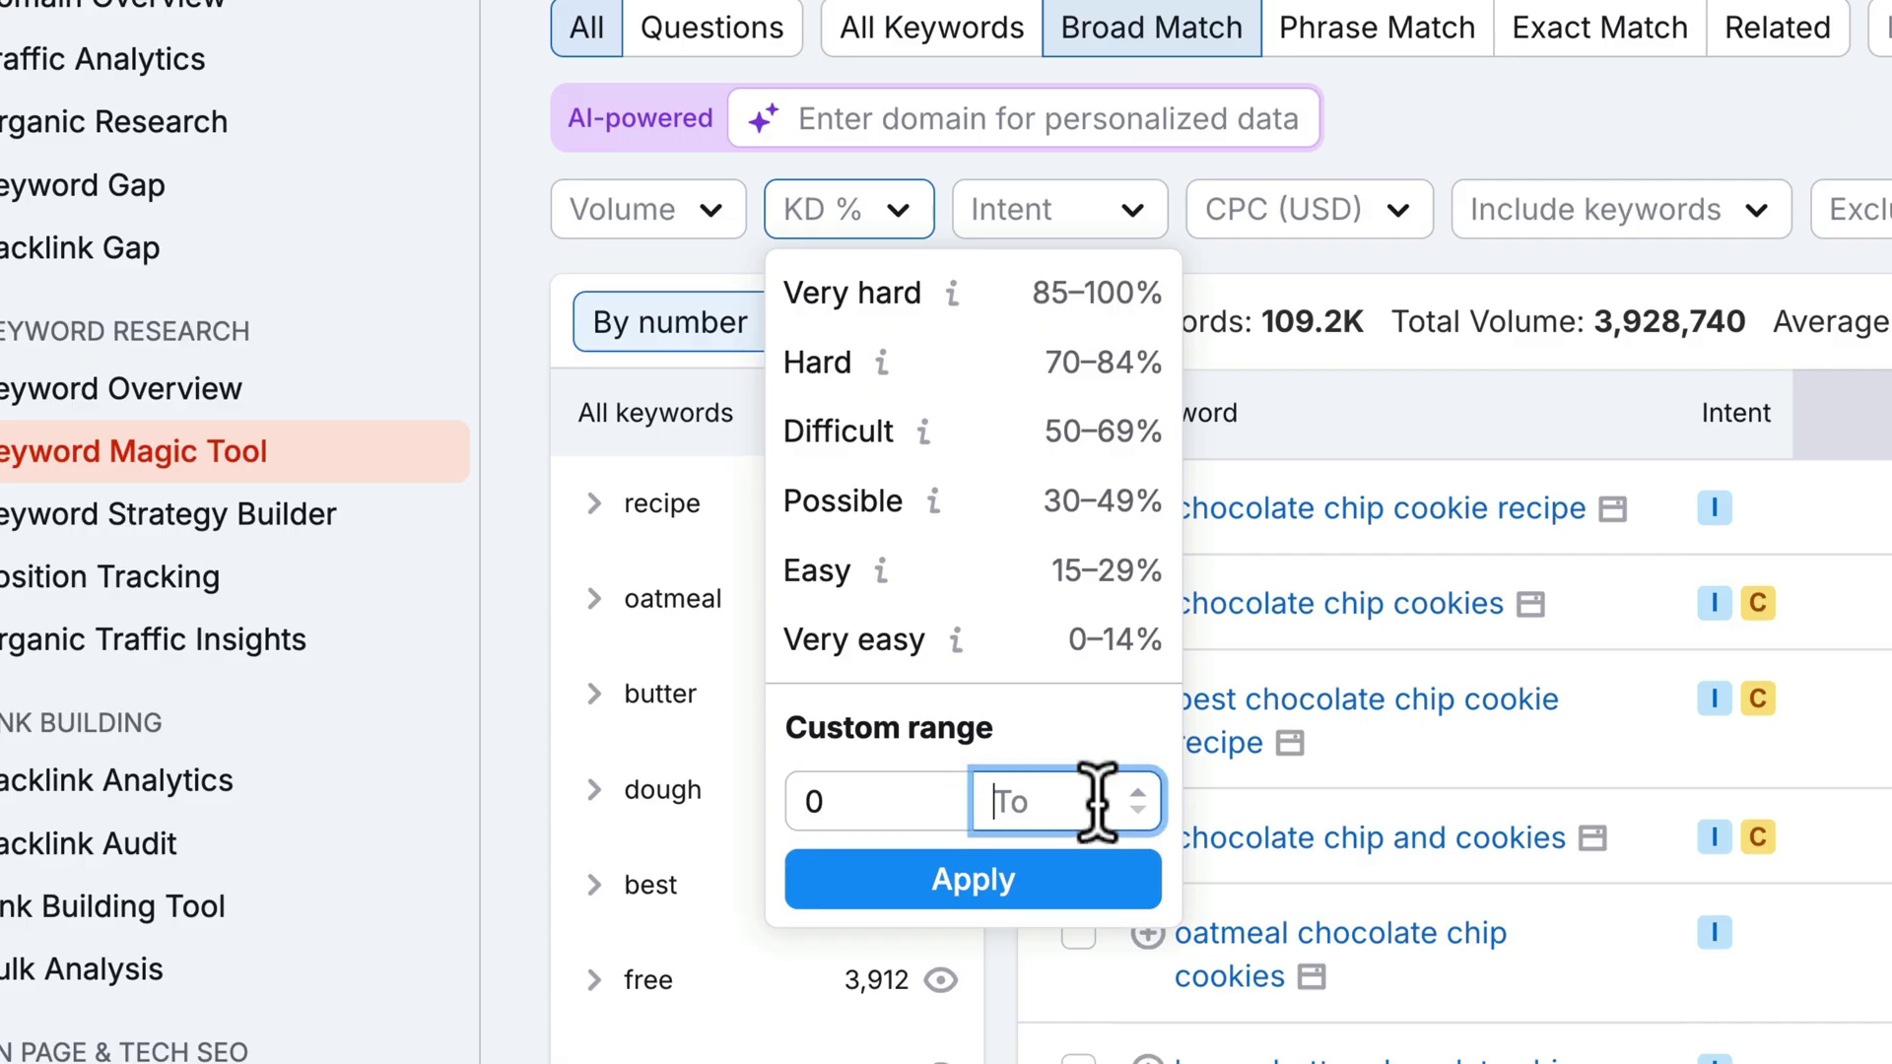
pyautogui.write('29')
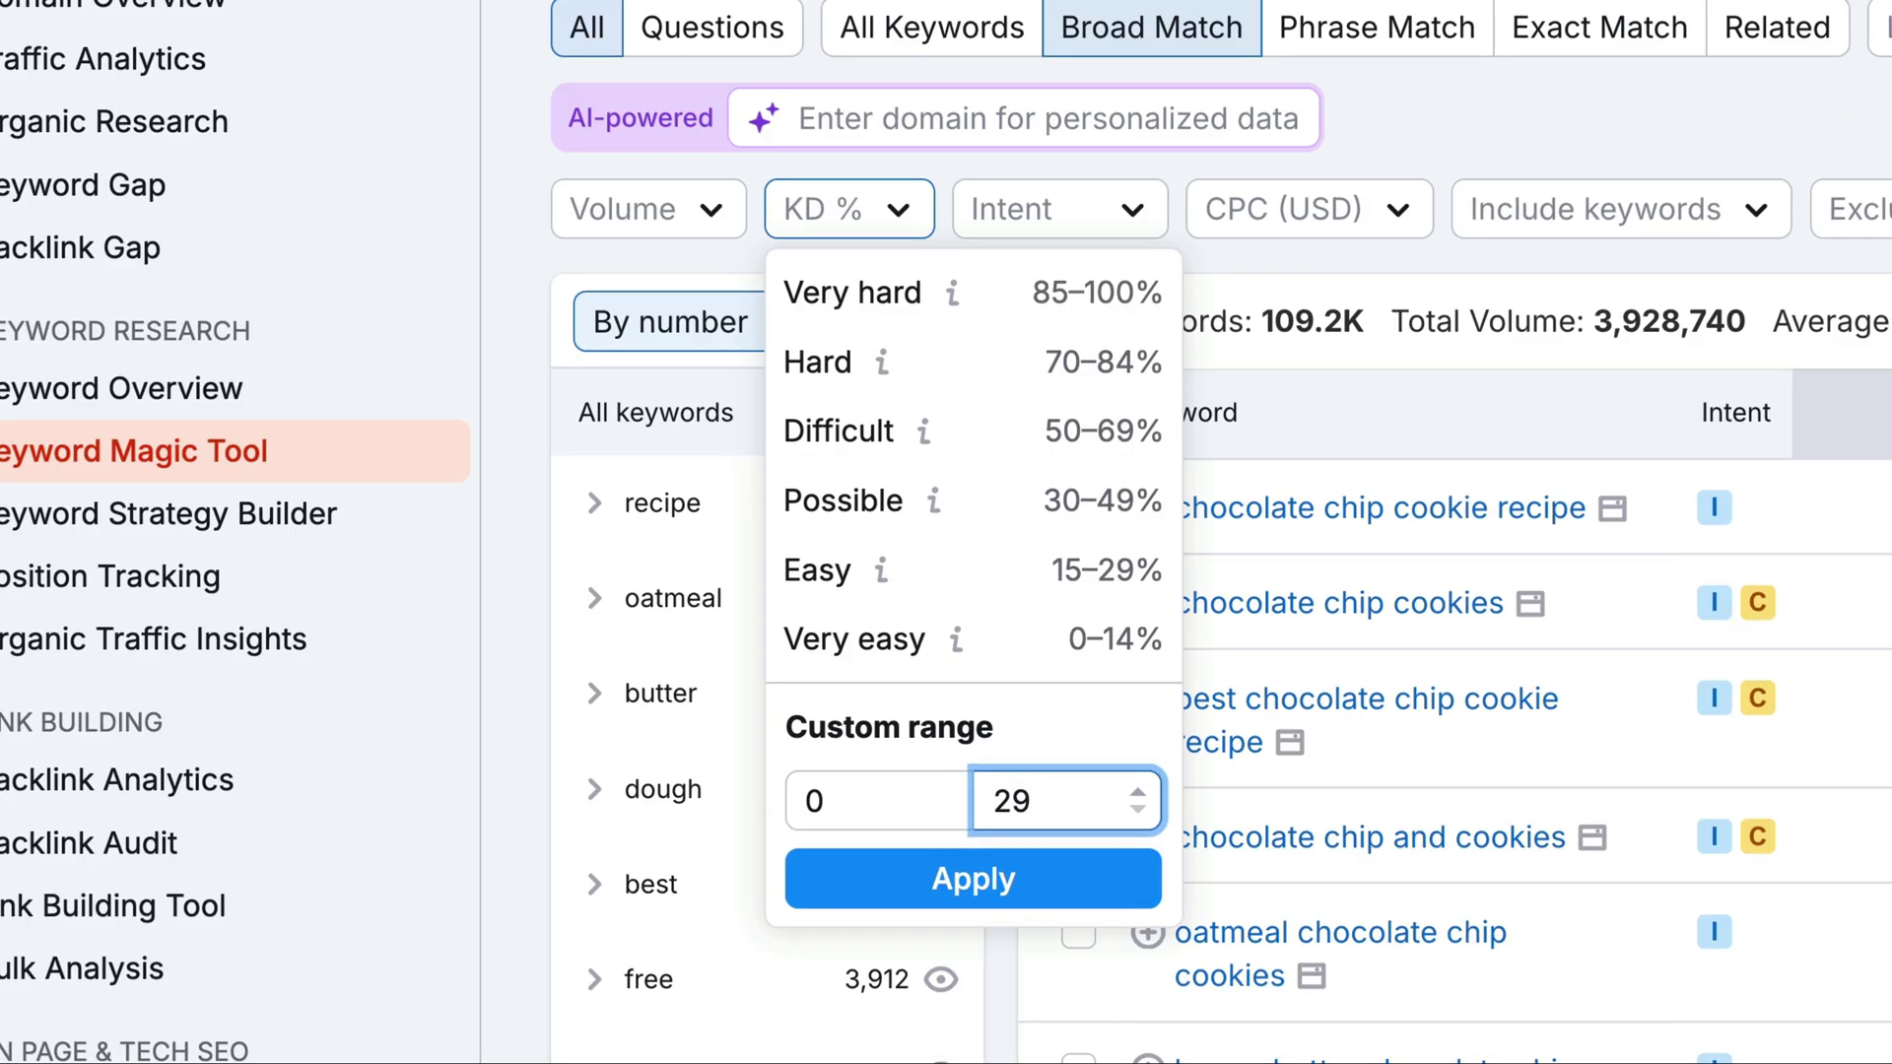
pyautogui.click(1087, 904)
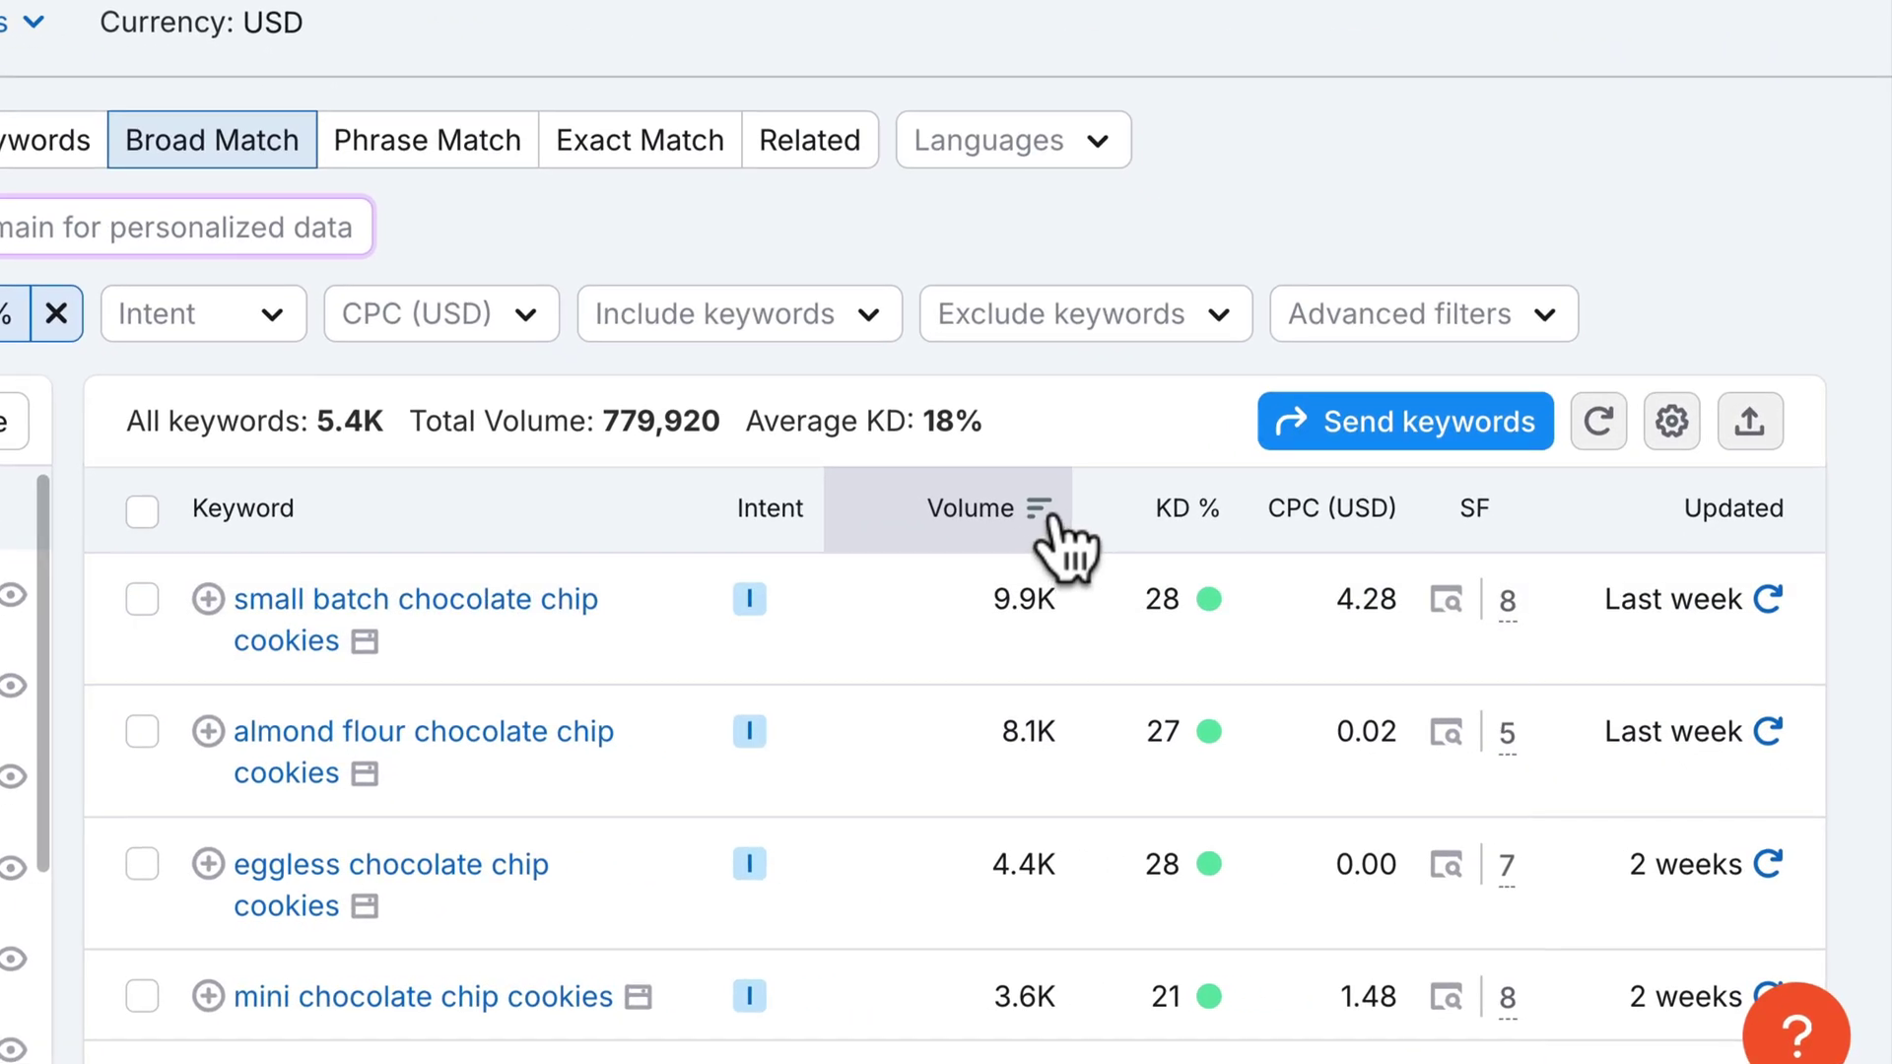
pyautogui.click(1050, 521)
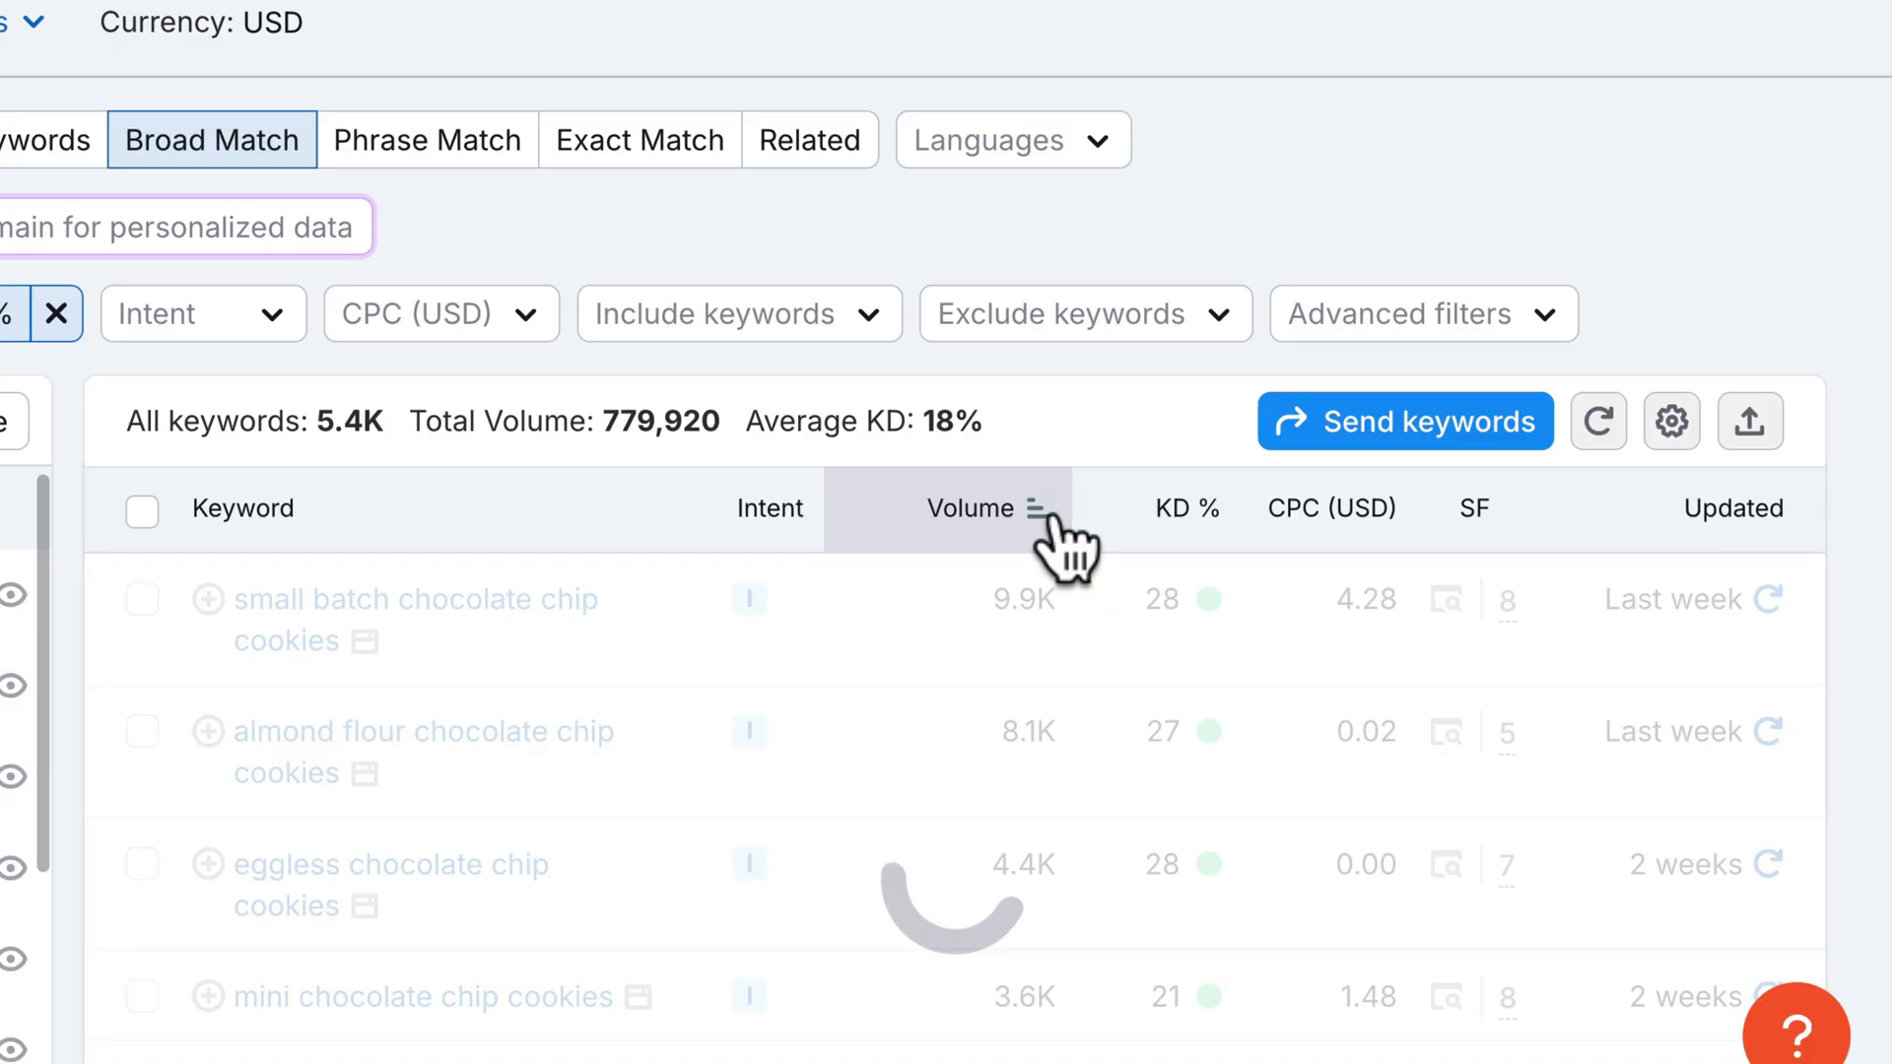
pyautogui.click(1051, 521)
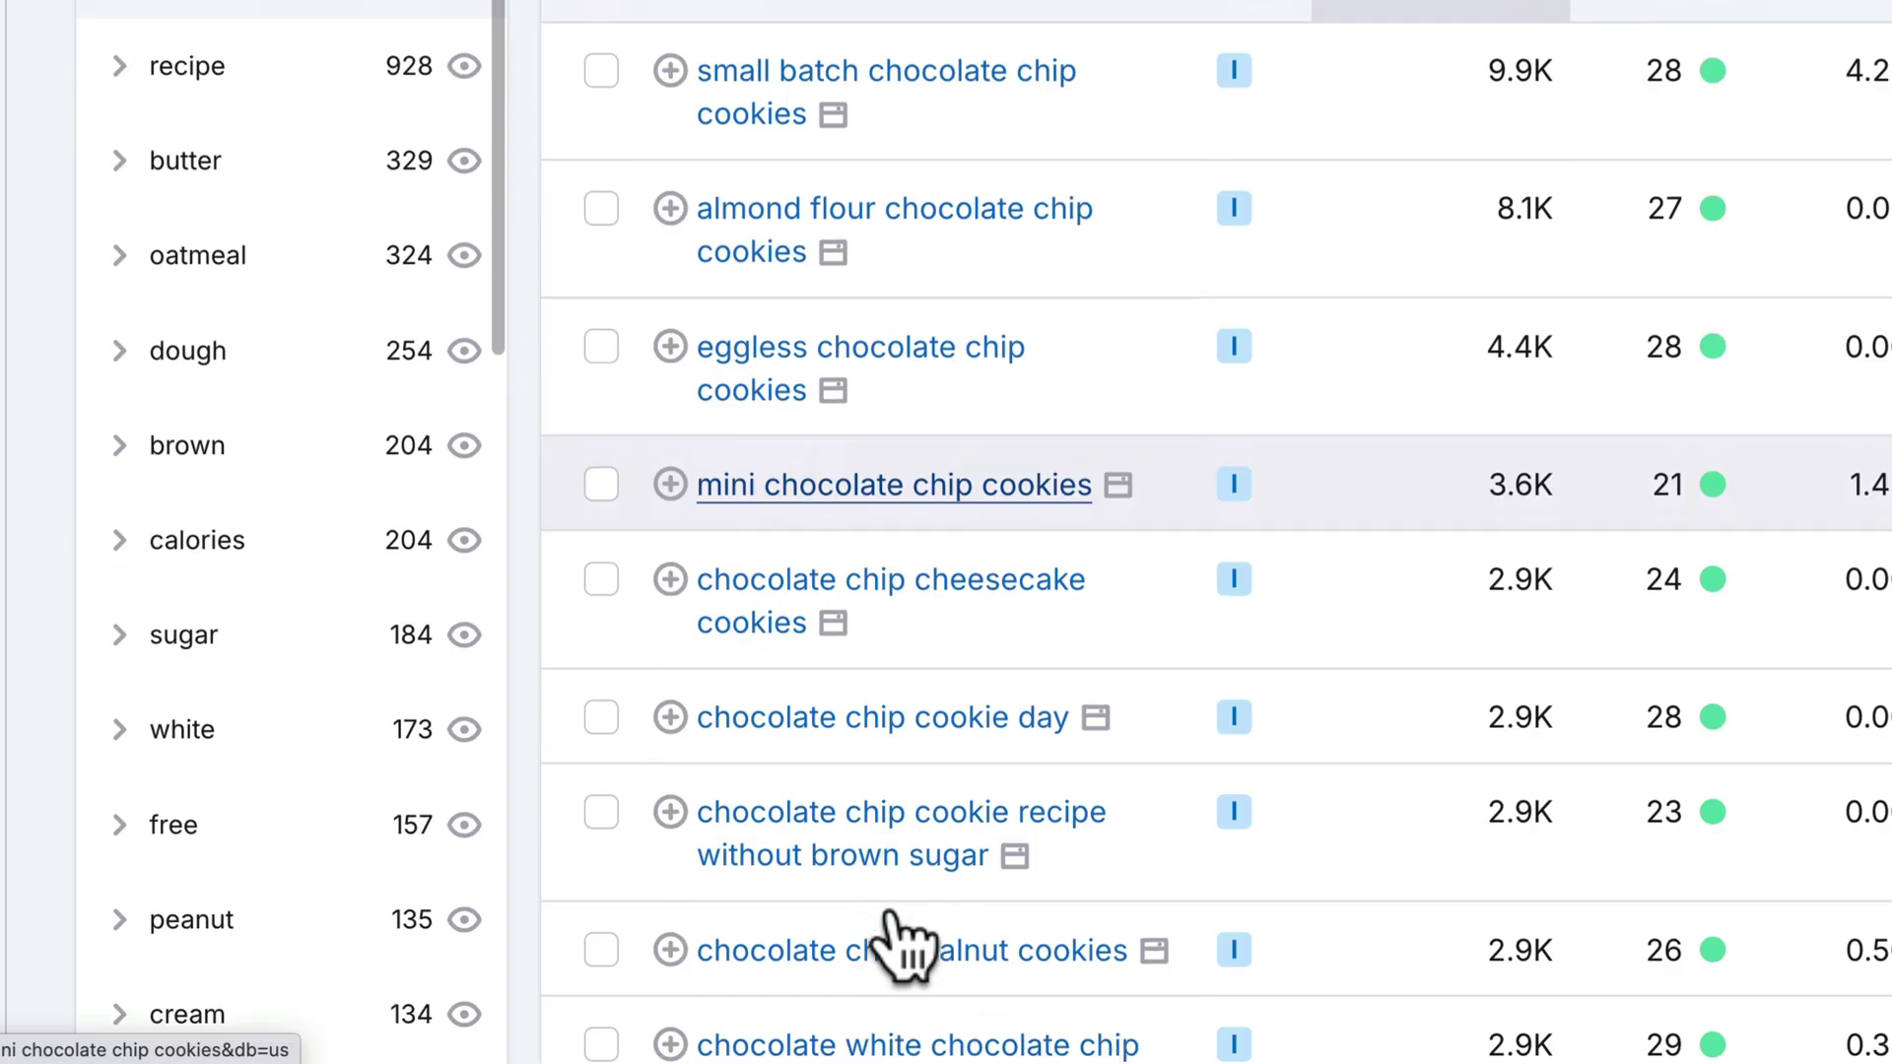
# Open the 'mini chocolate chip cookies' keyword overview and scroll down to its SERP Analysis table
pyautogui.click(997, 483)
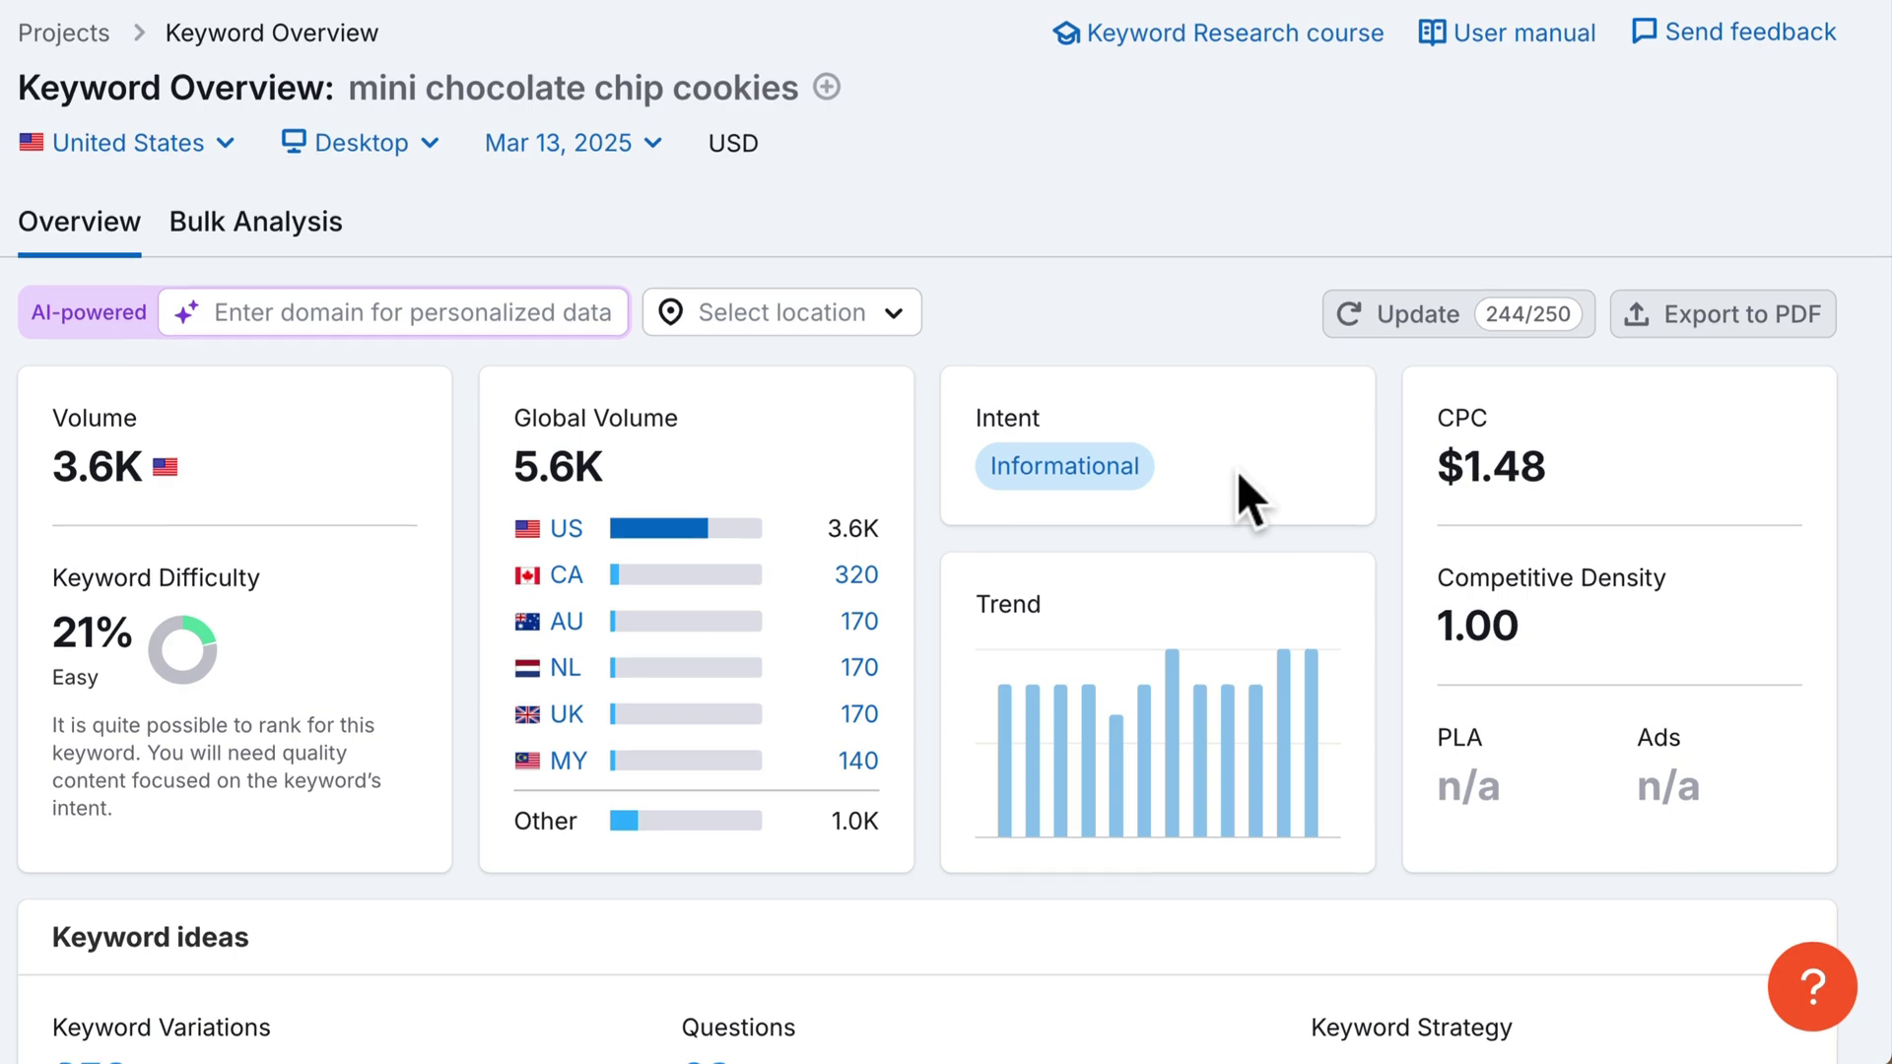
pyautogui.scroll(-8, 1239, 482)
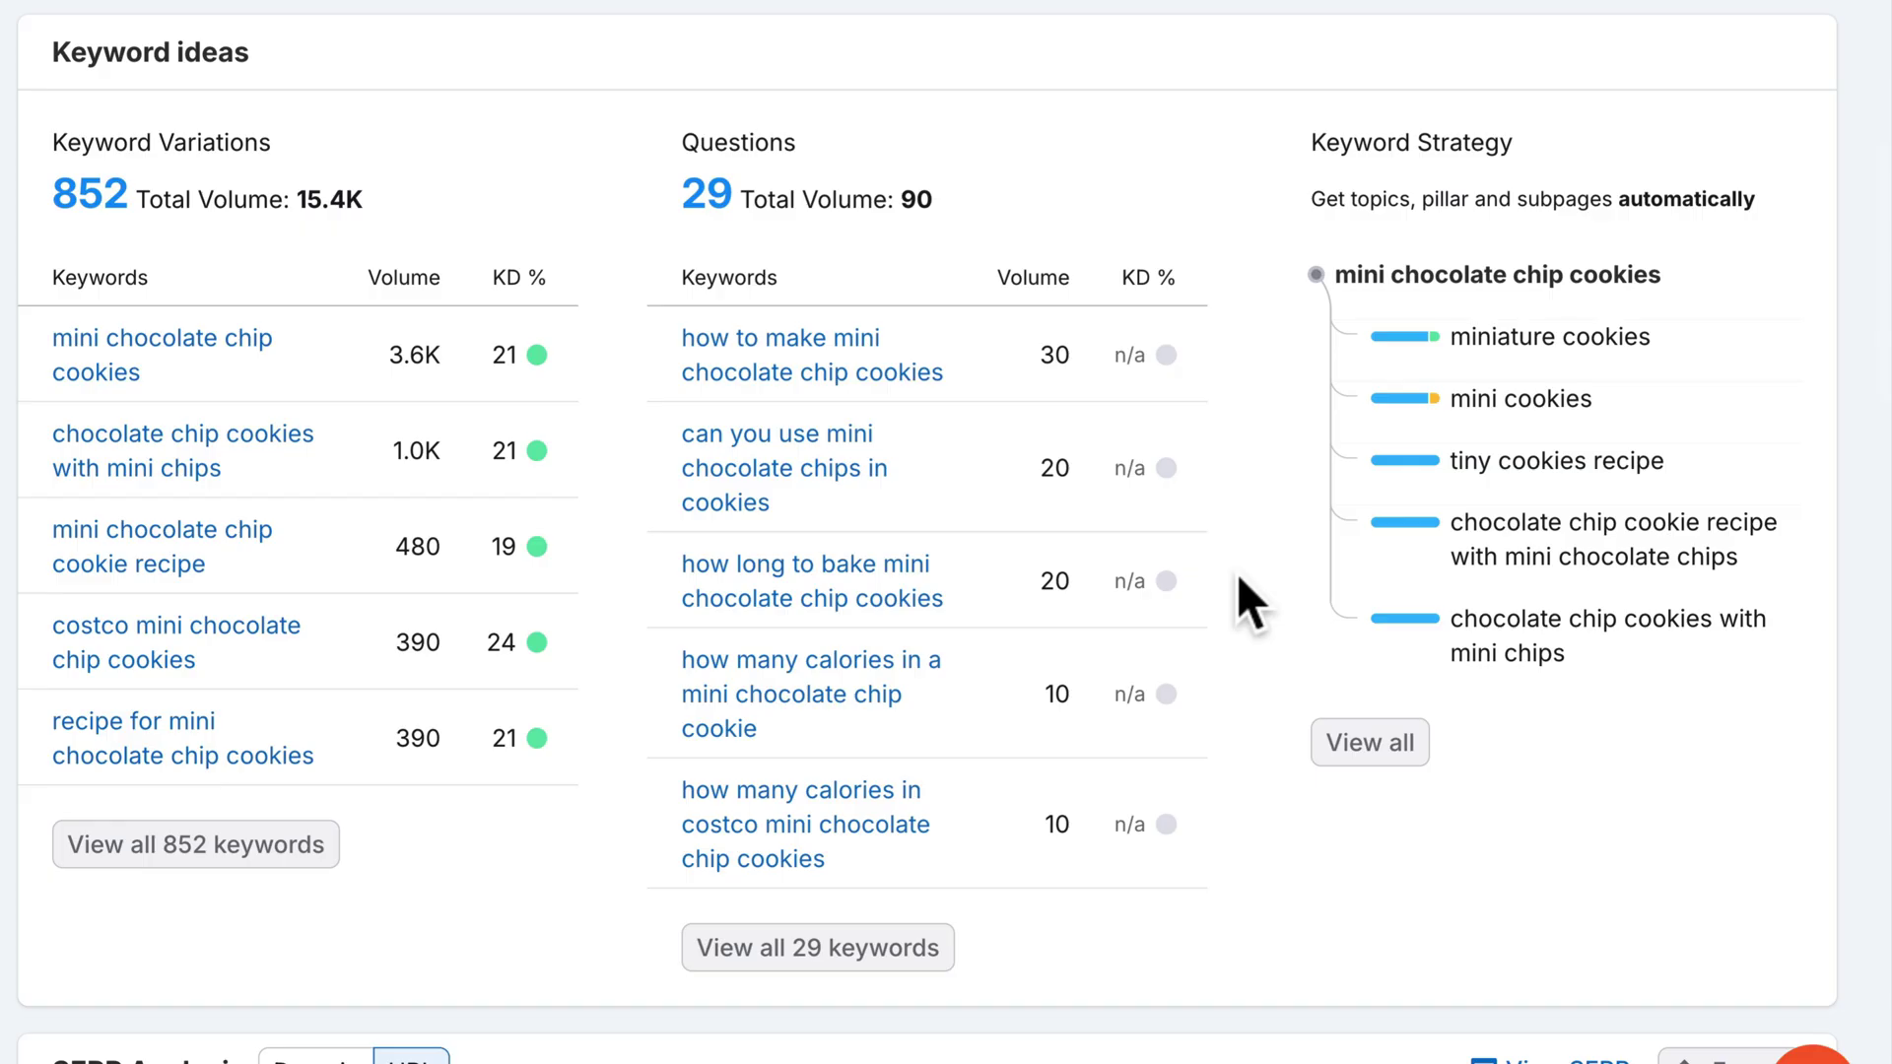
pyautogui.scroll(-9, 1240, 579)
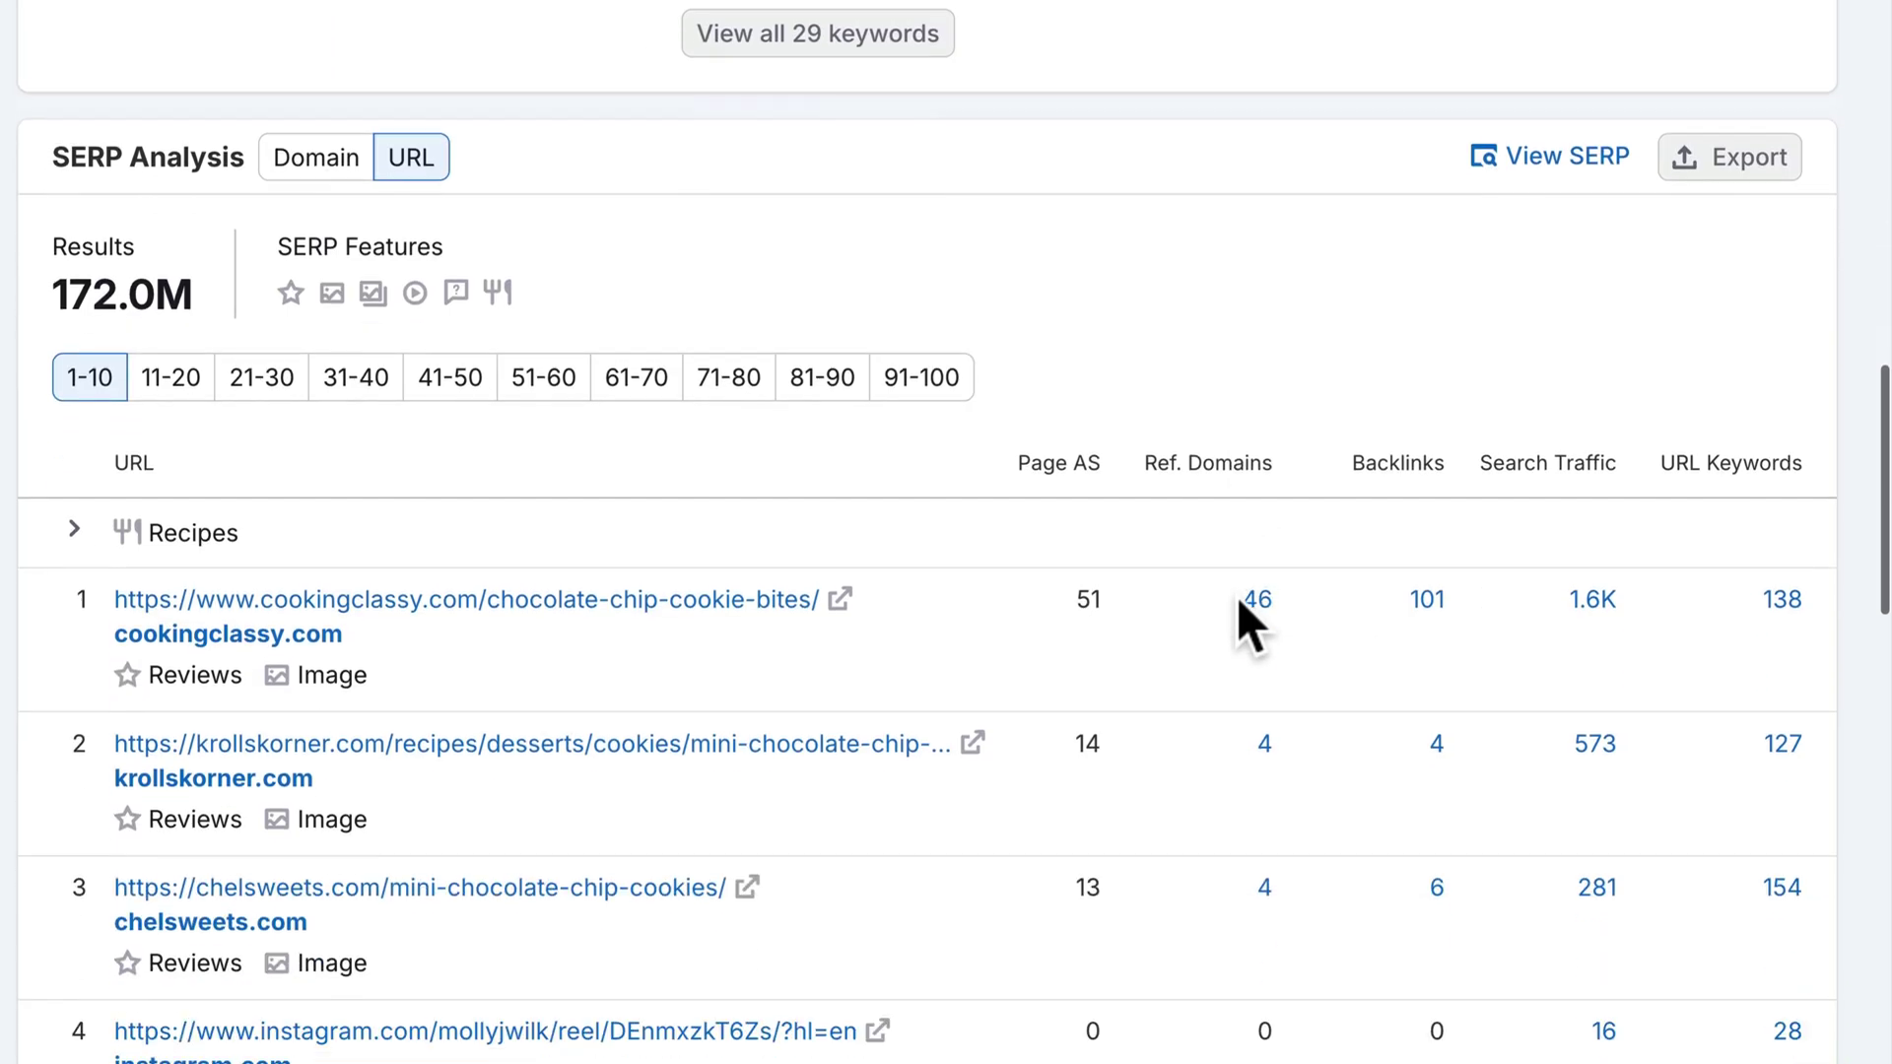
pyautogui.scroll(-1, 1240, 601)
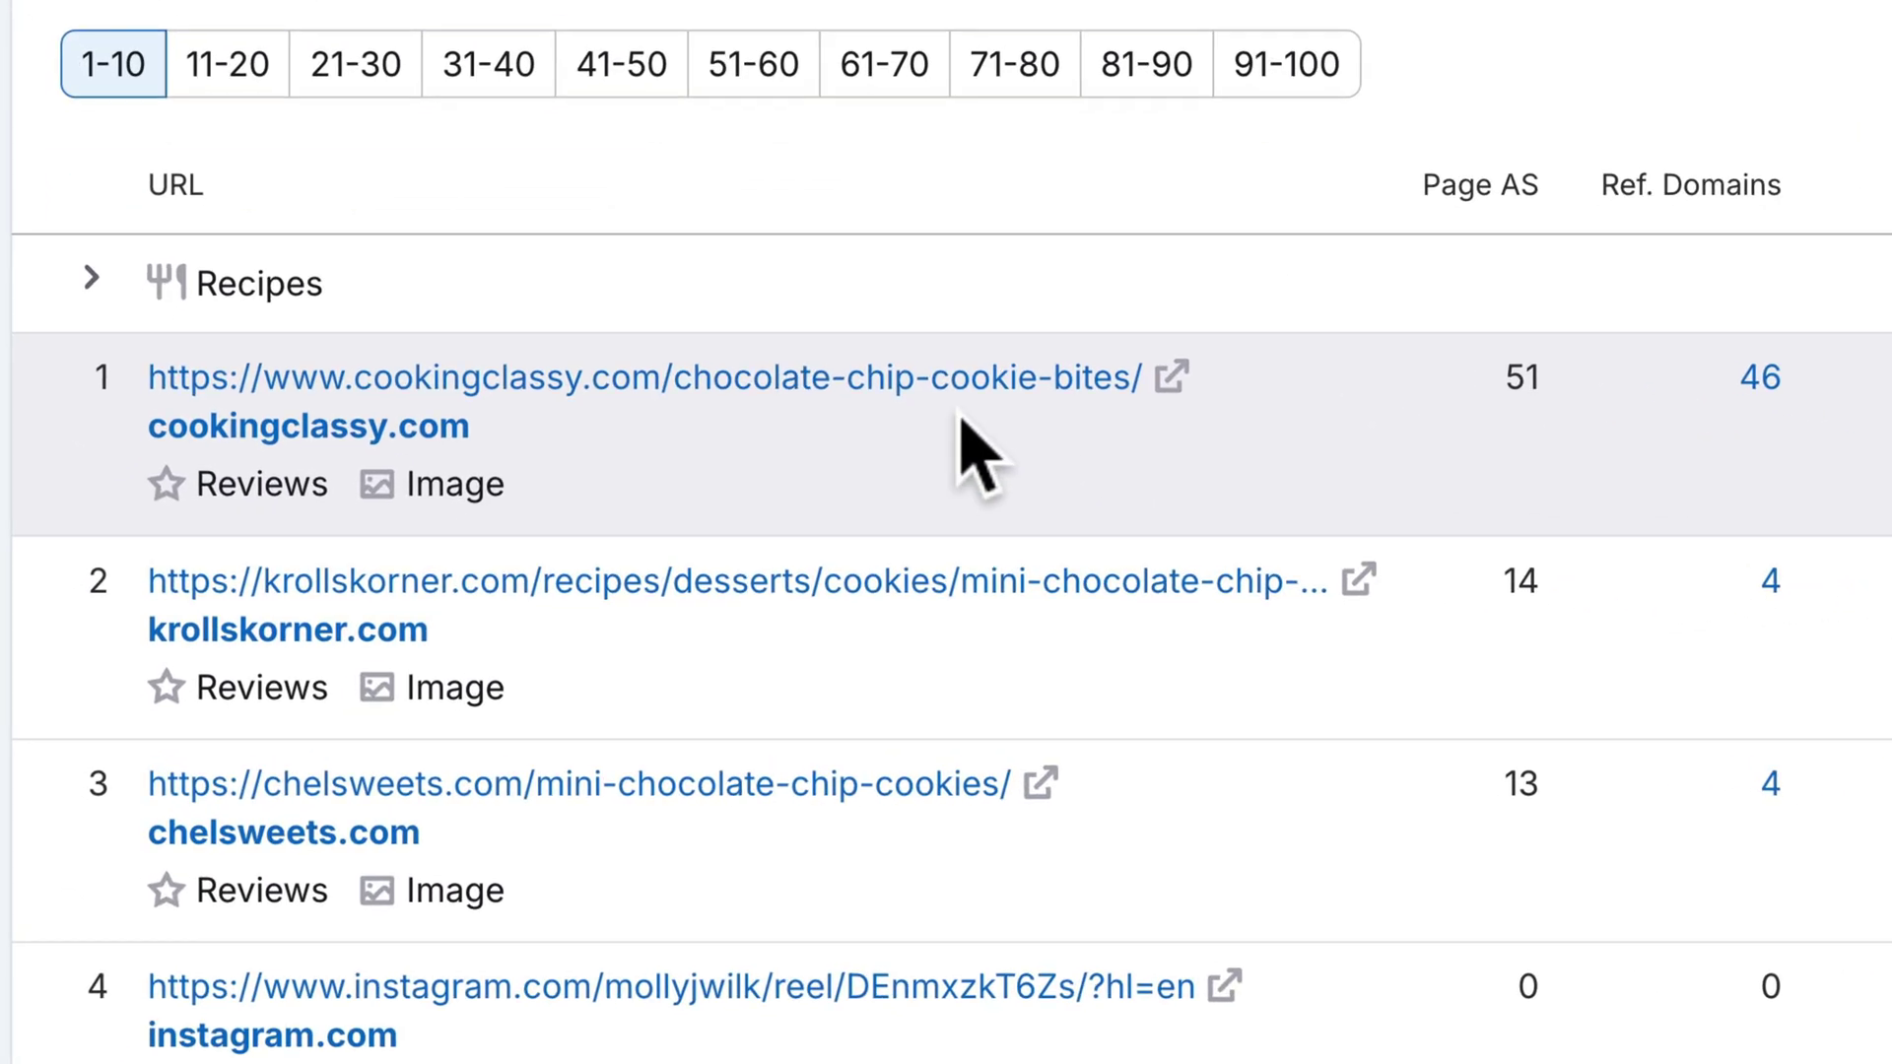
# Open cookingclassy.com's top-ranking Mini Chocolate Chip Cookie Bites recipe in a new tab and read it
pyautogui.click(1171, 379)
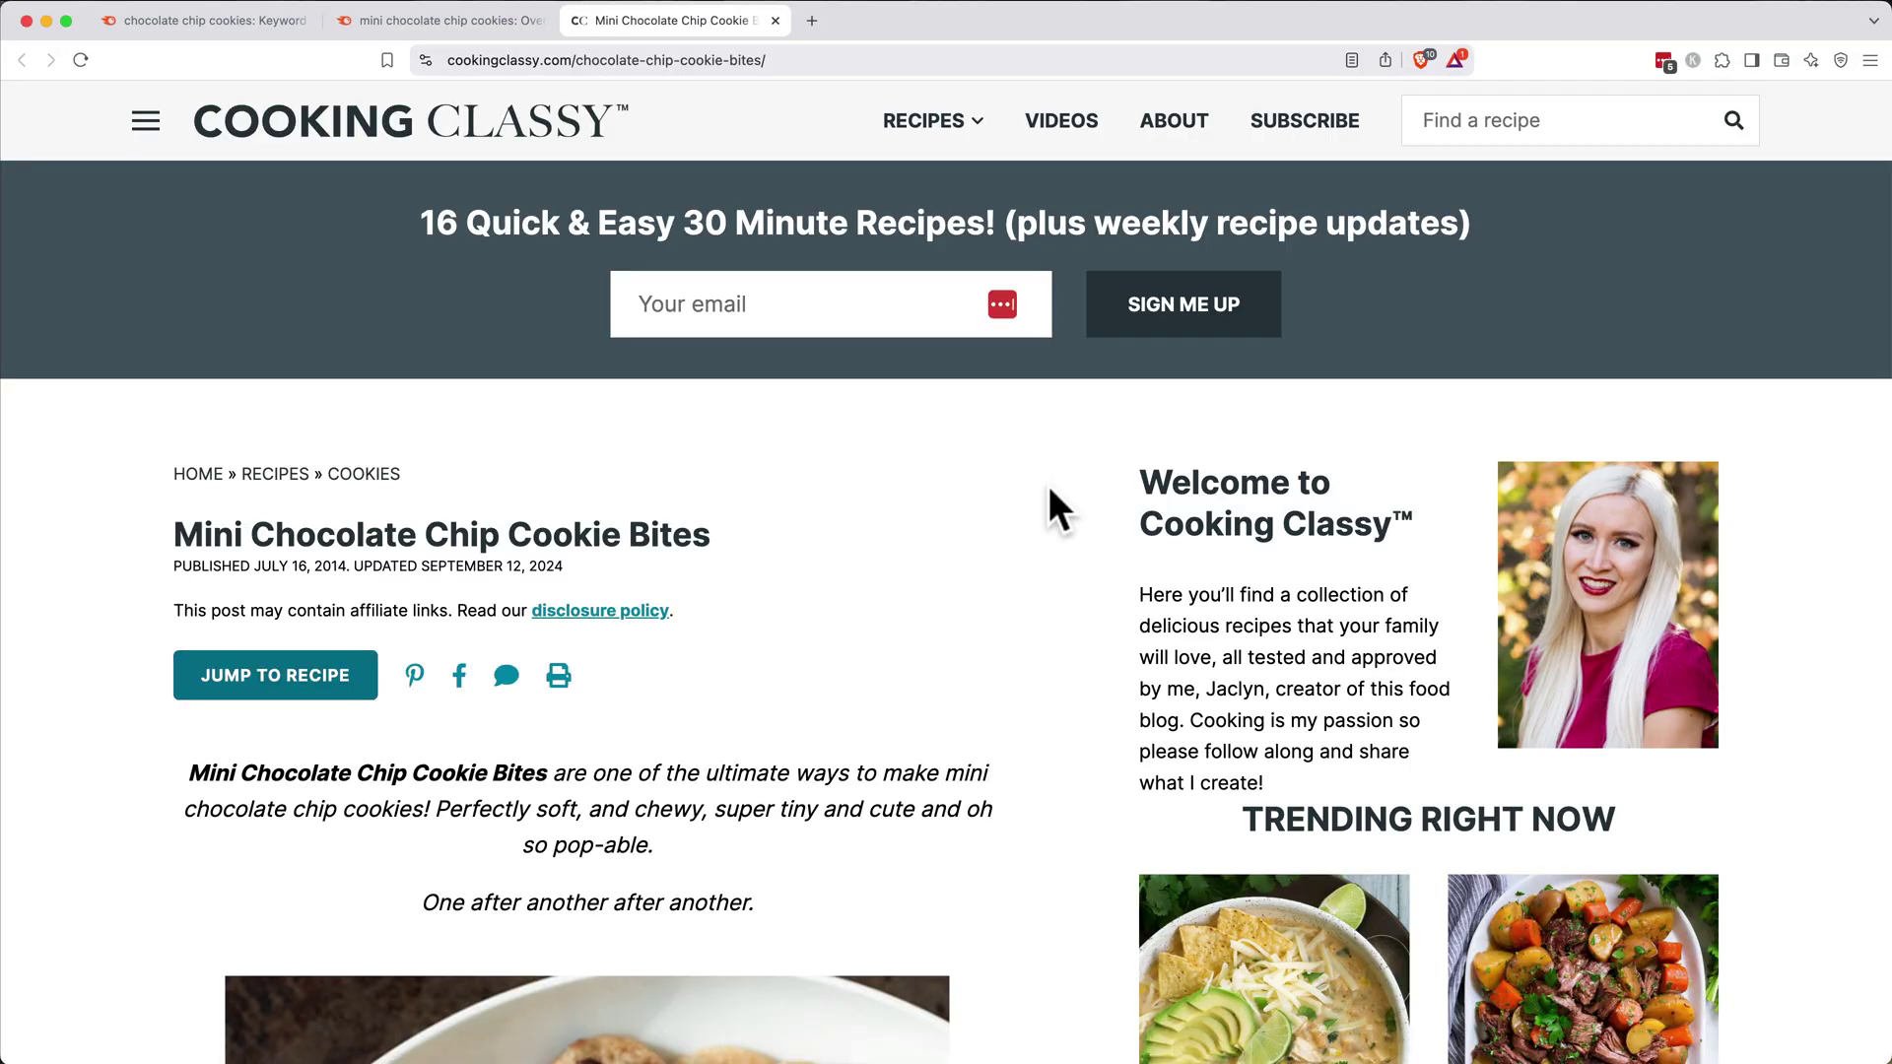
pyautogui.scroll(-5, 1051, 491)
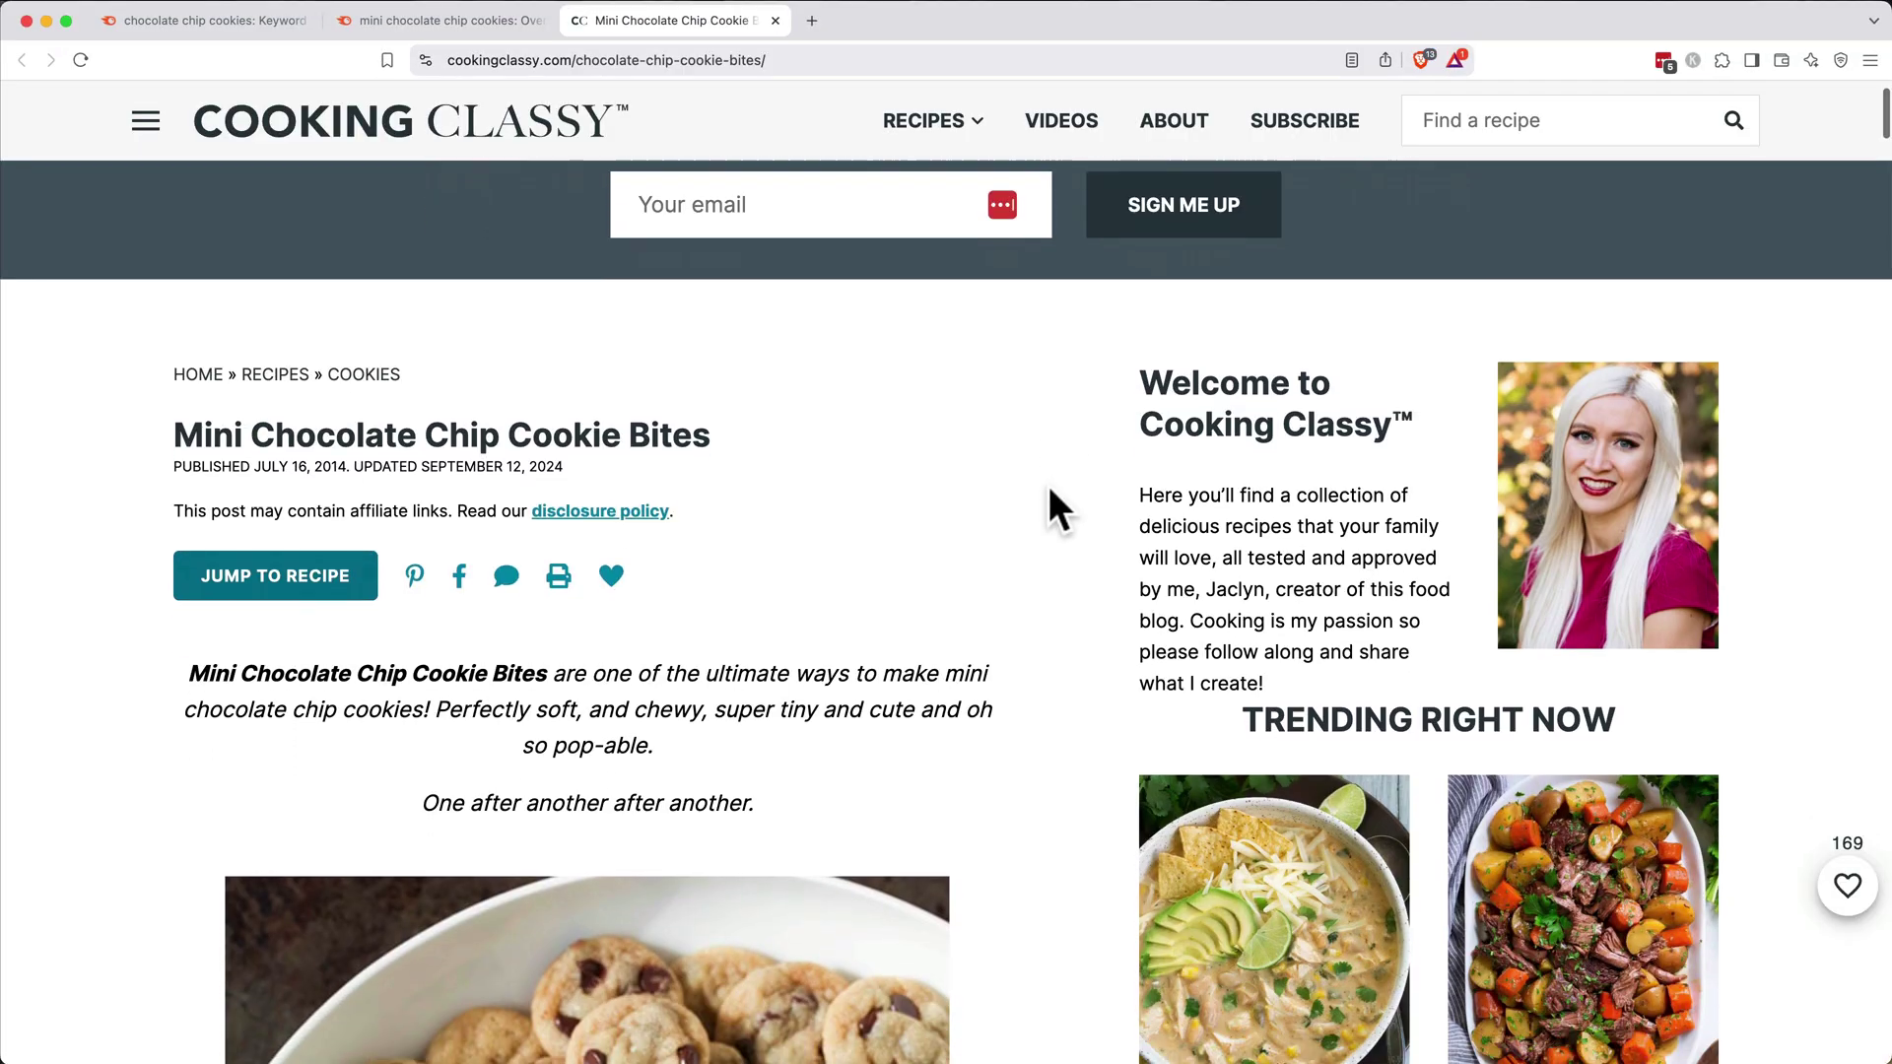
pyautogui.scroll(-10, 1050, 492)
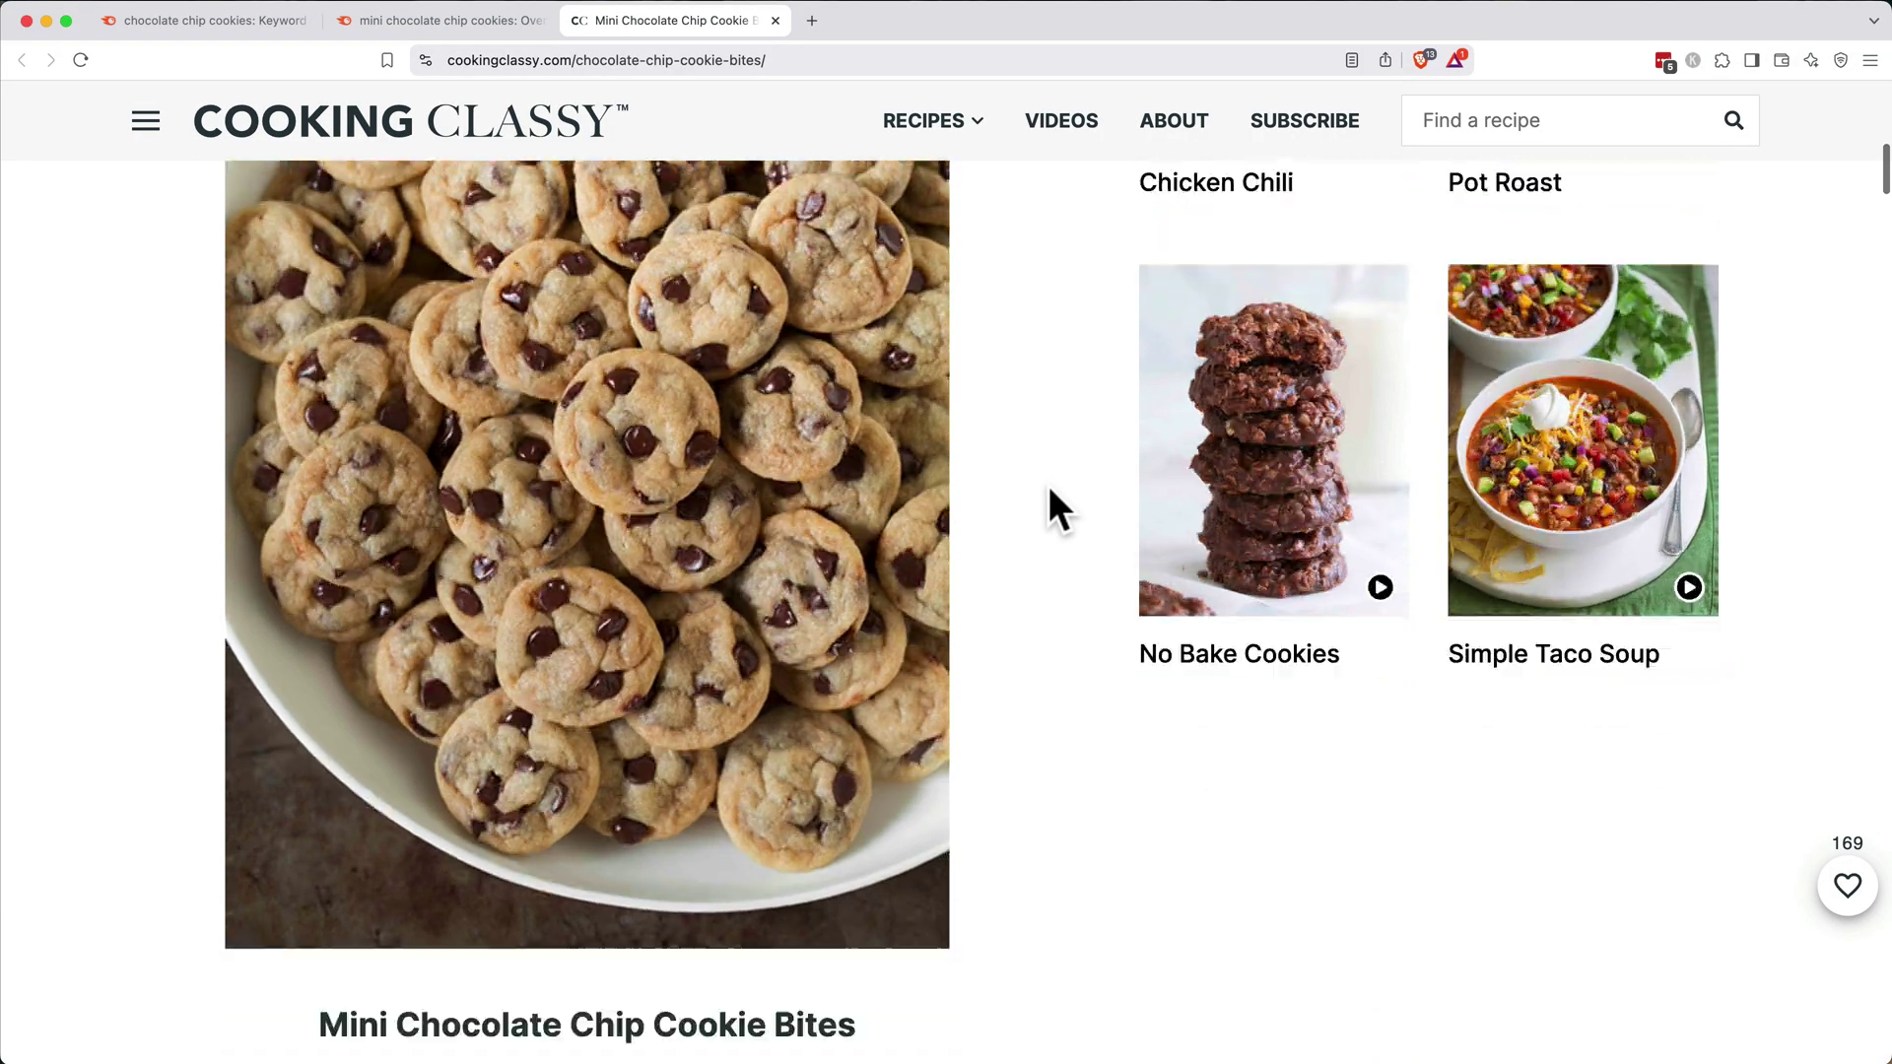
pyautogui.scroll(-10, 1049, 487)
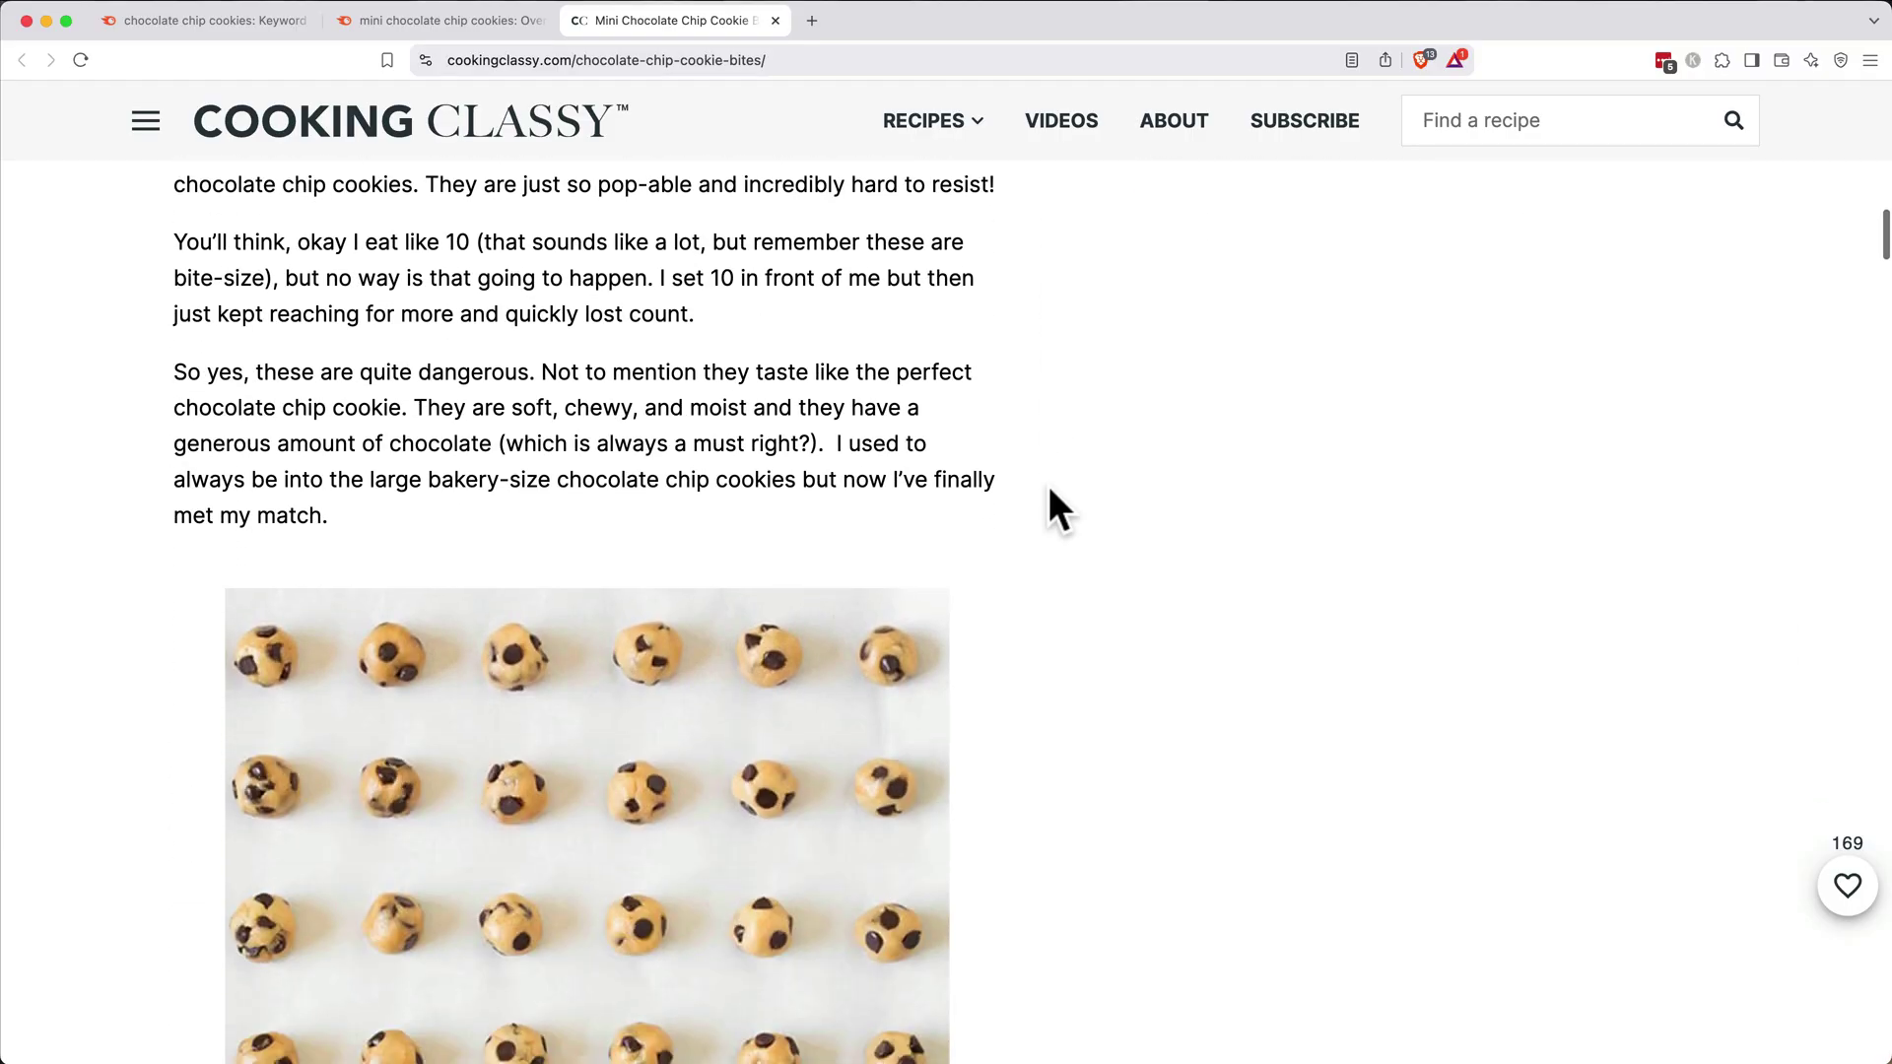
pyautogui.scroll(-10, 1049, 486)
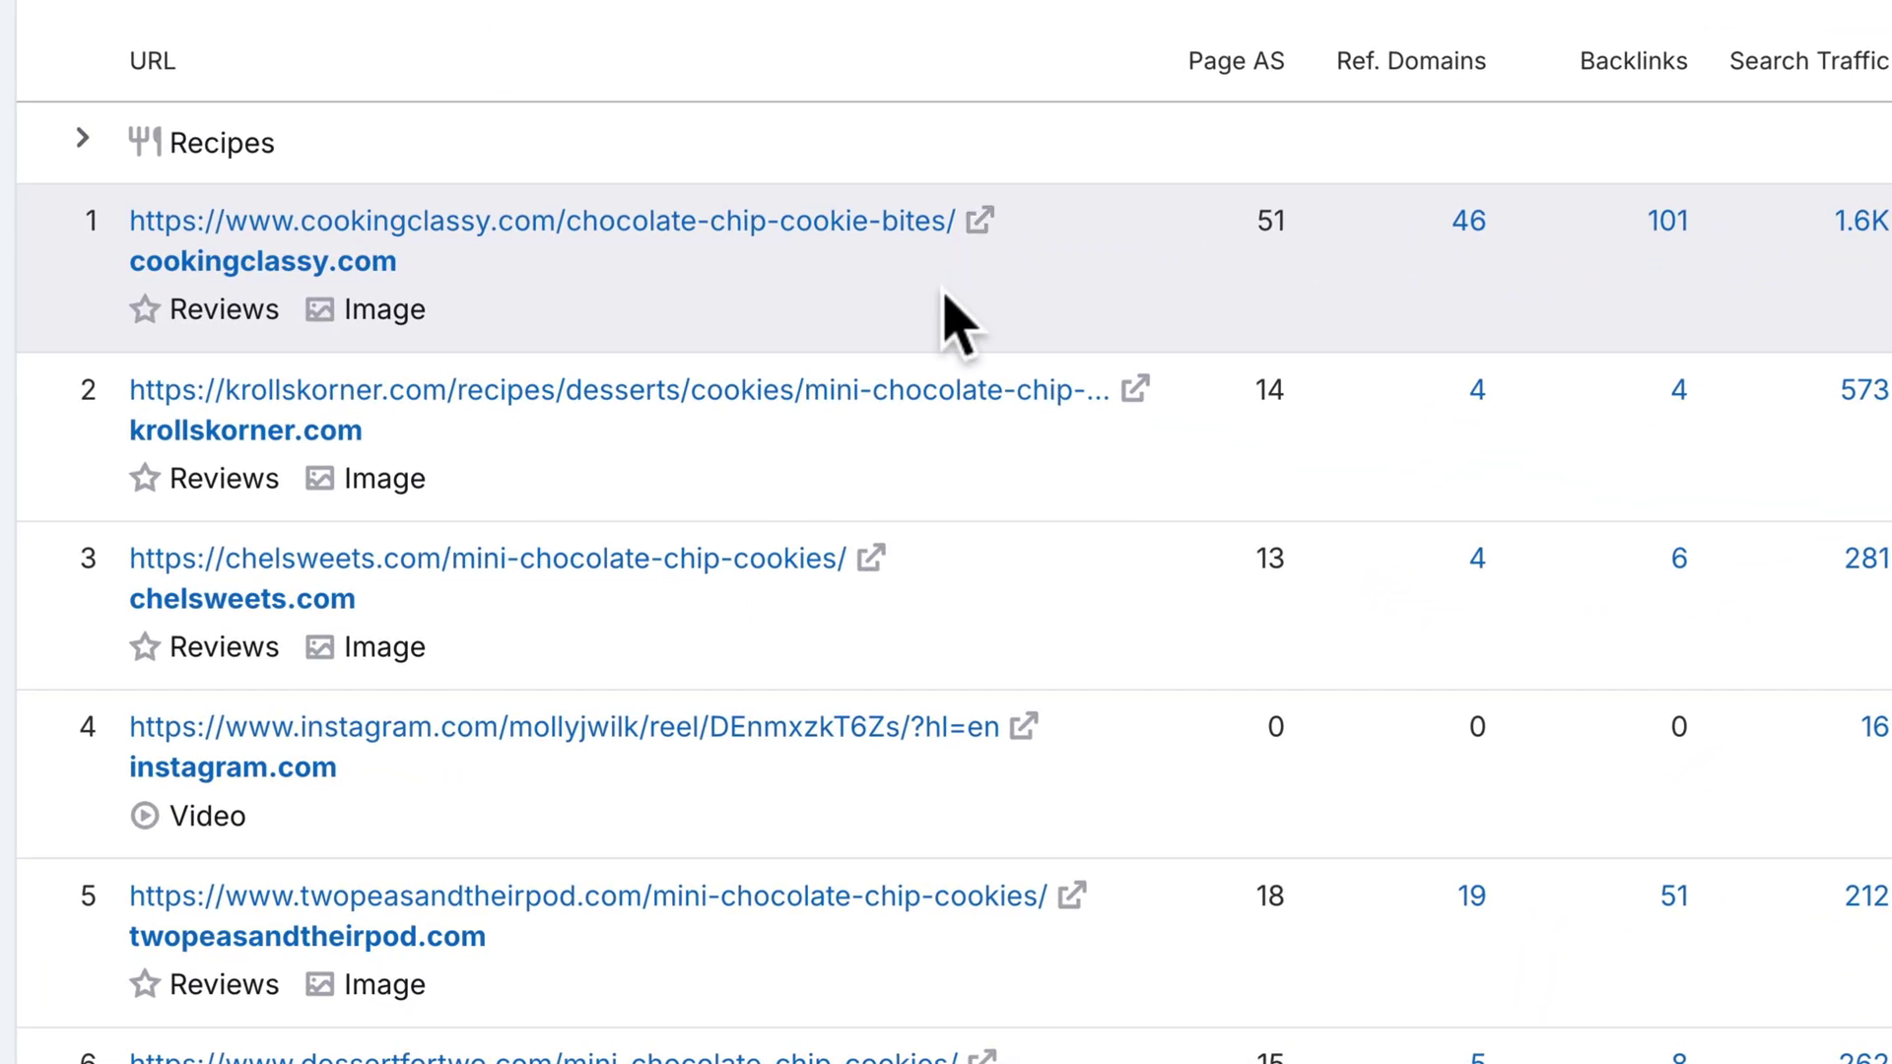
# Expand the Recipes SERP feature to show its three pages, then view the cached search results
pyautogui.scroll(-4, 945, 296)
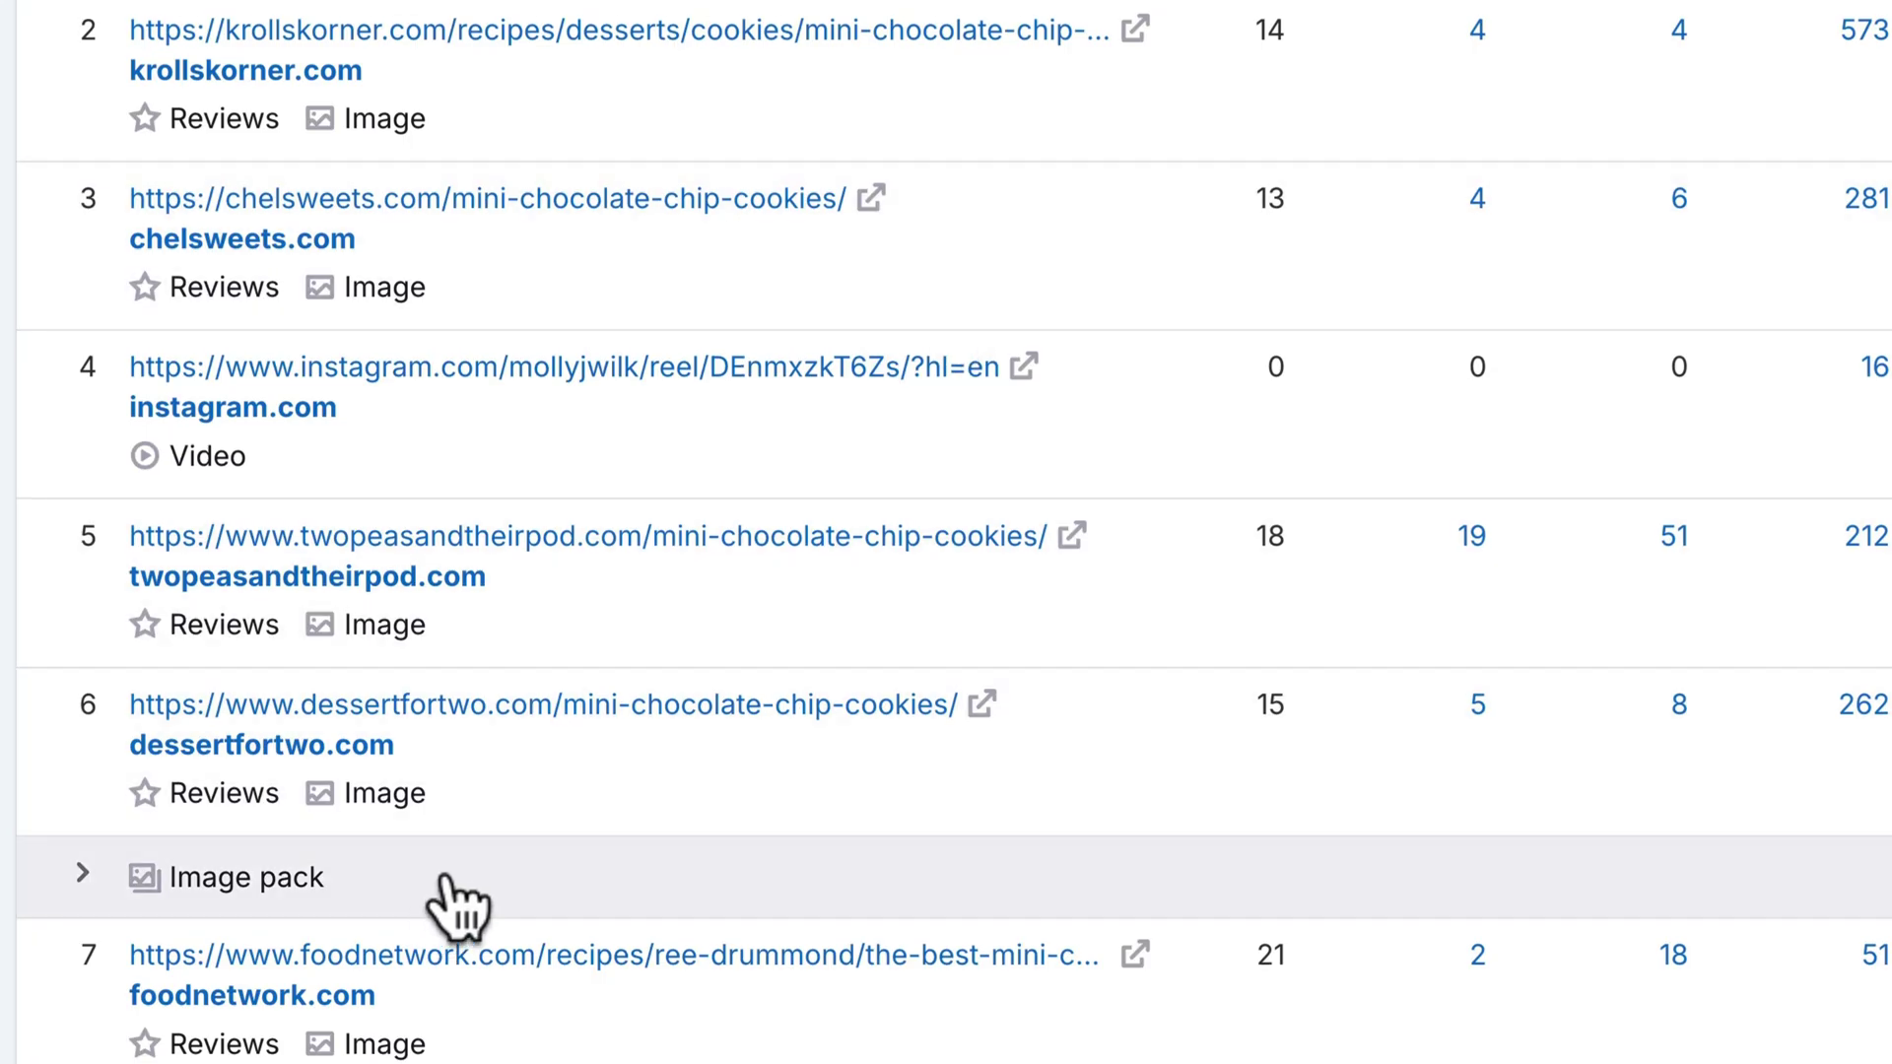
pyautogui.scroll(4, 459, 902)
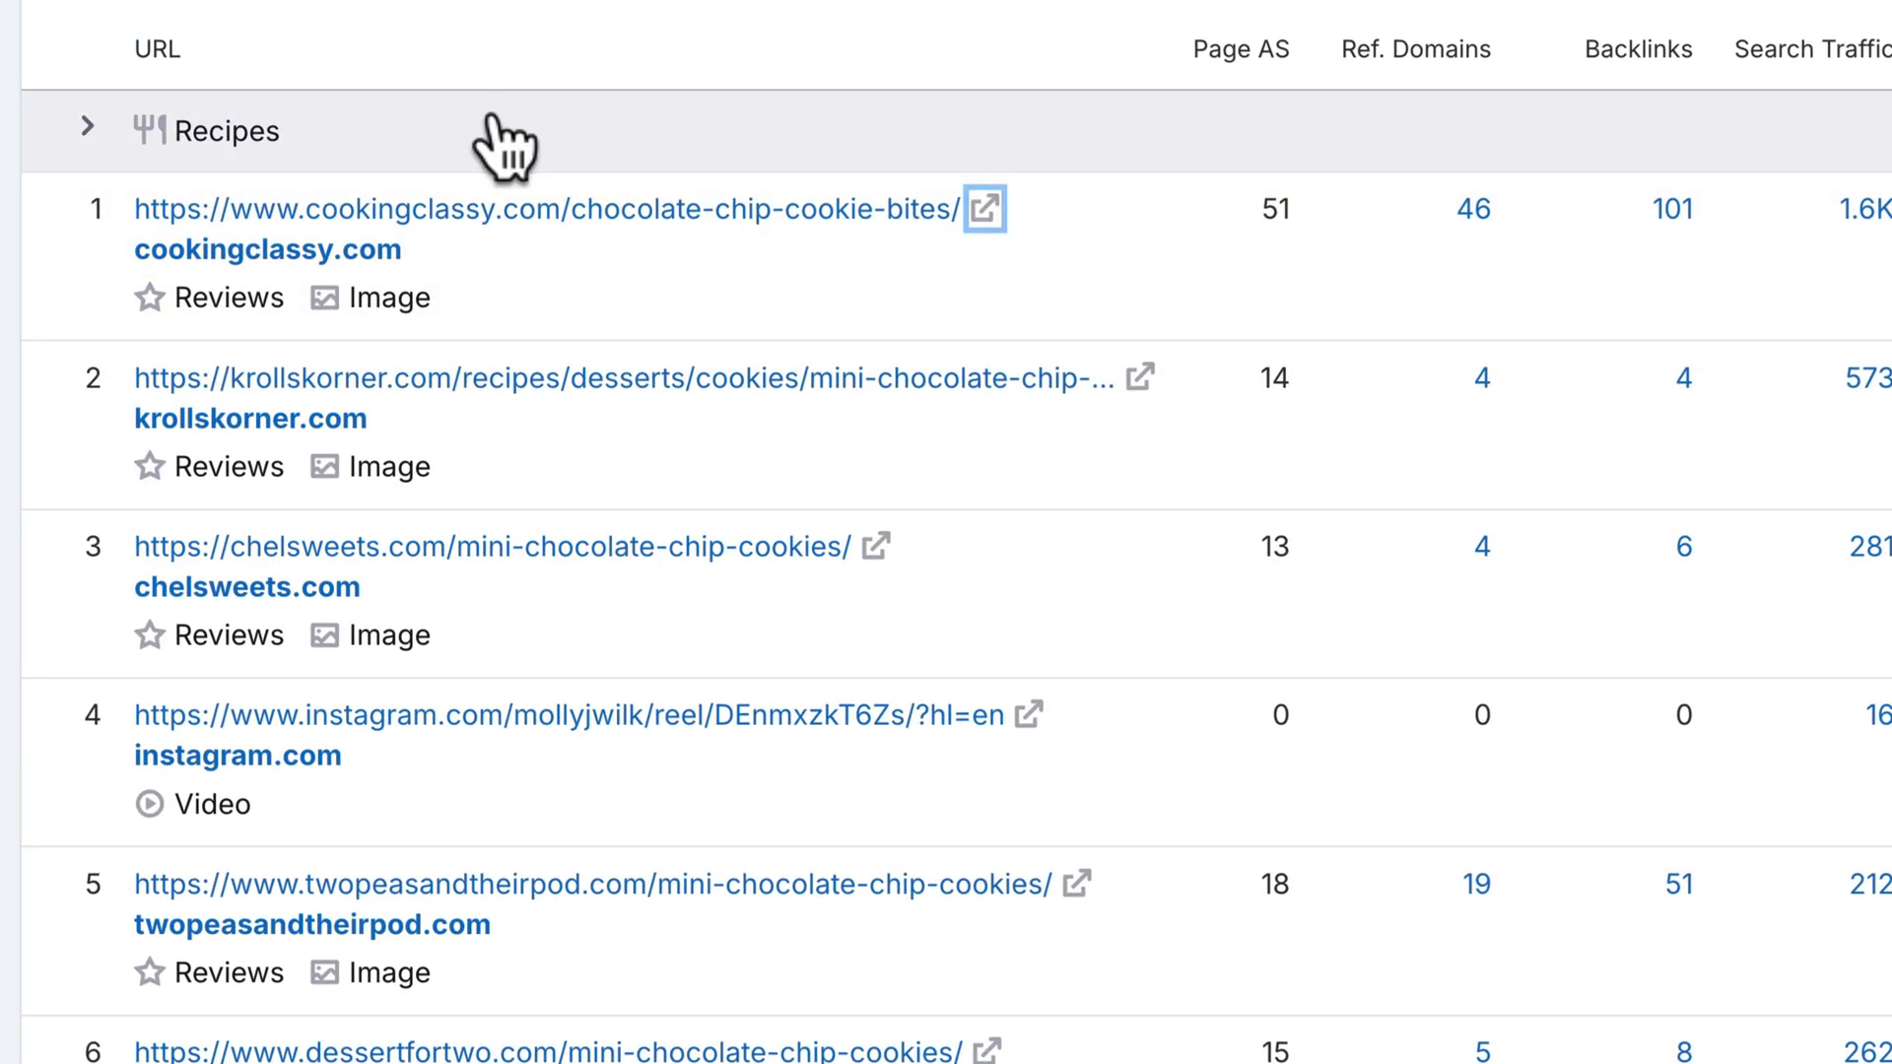
pyautogui.click(86, 128)
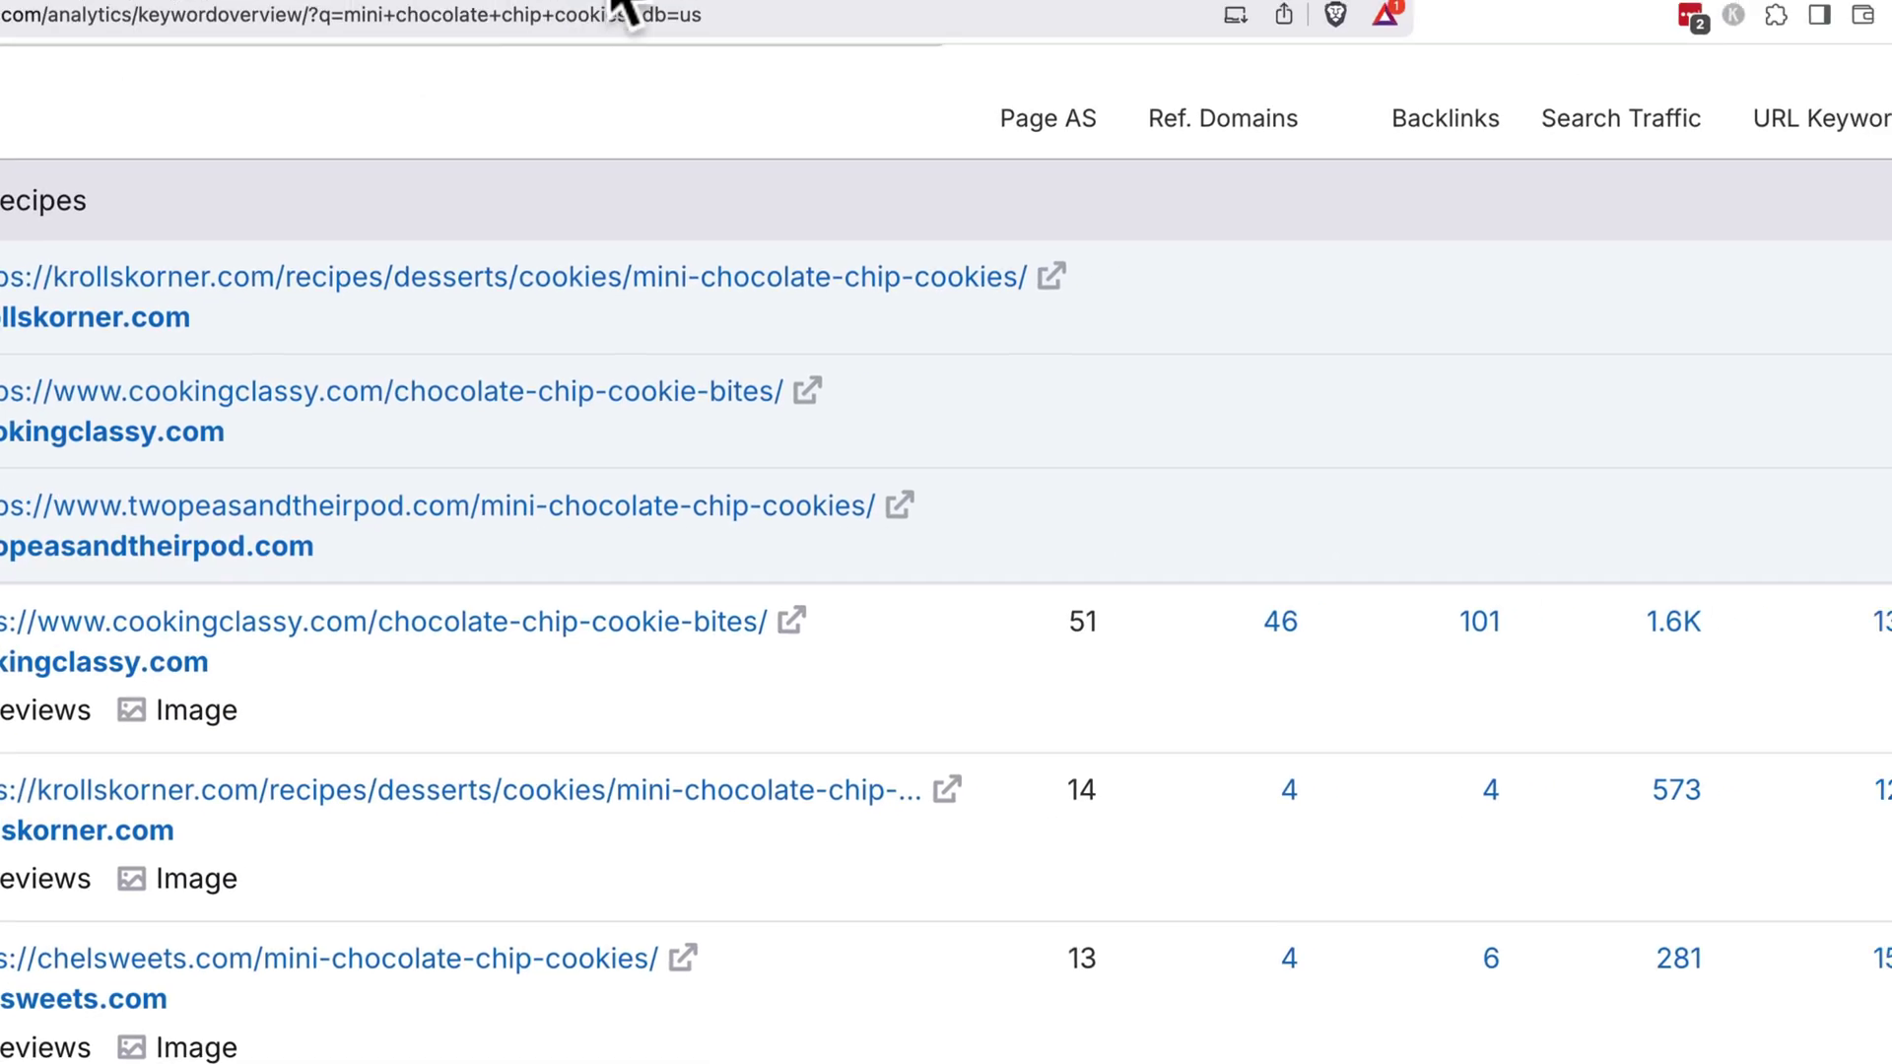
pyautogui.moveTo(912, 160)
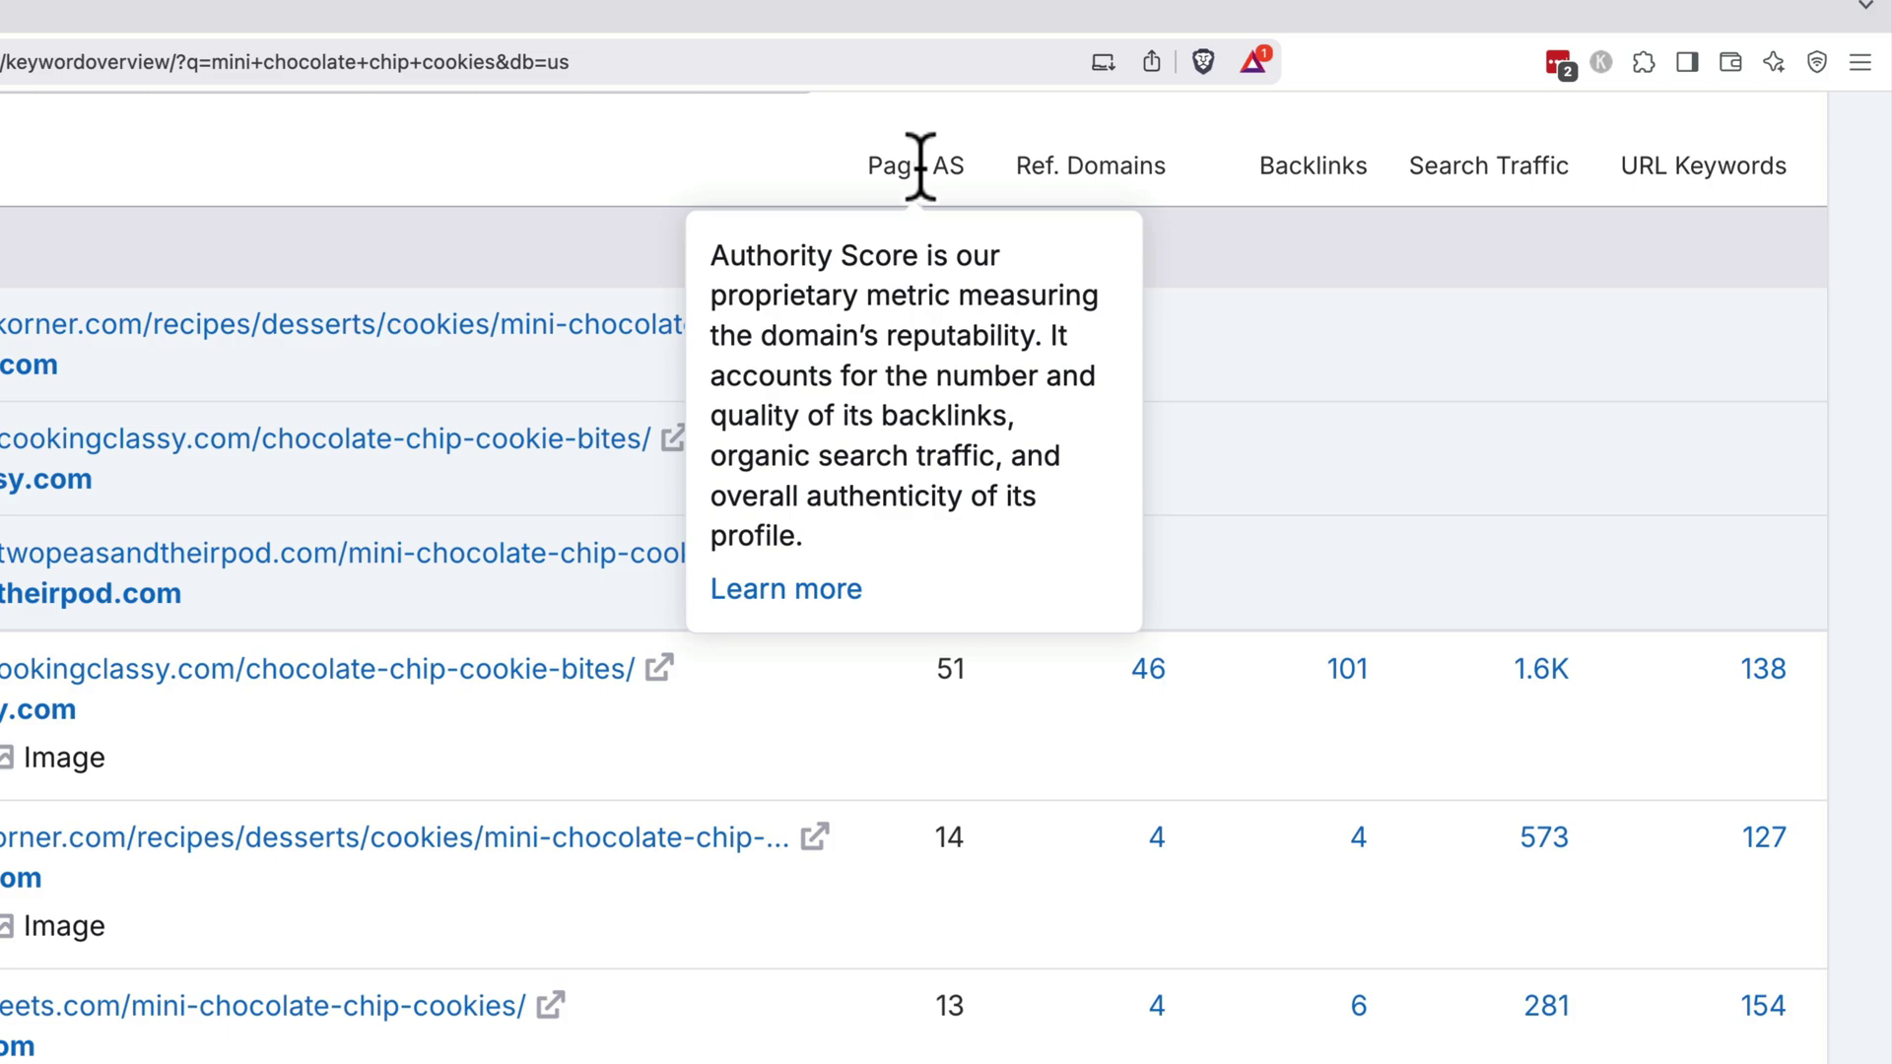
pyautogui.scroll(5, 921, 166)
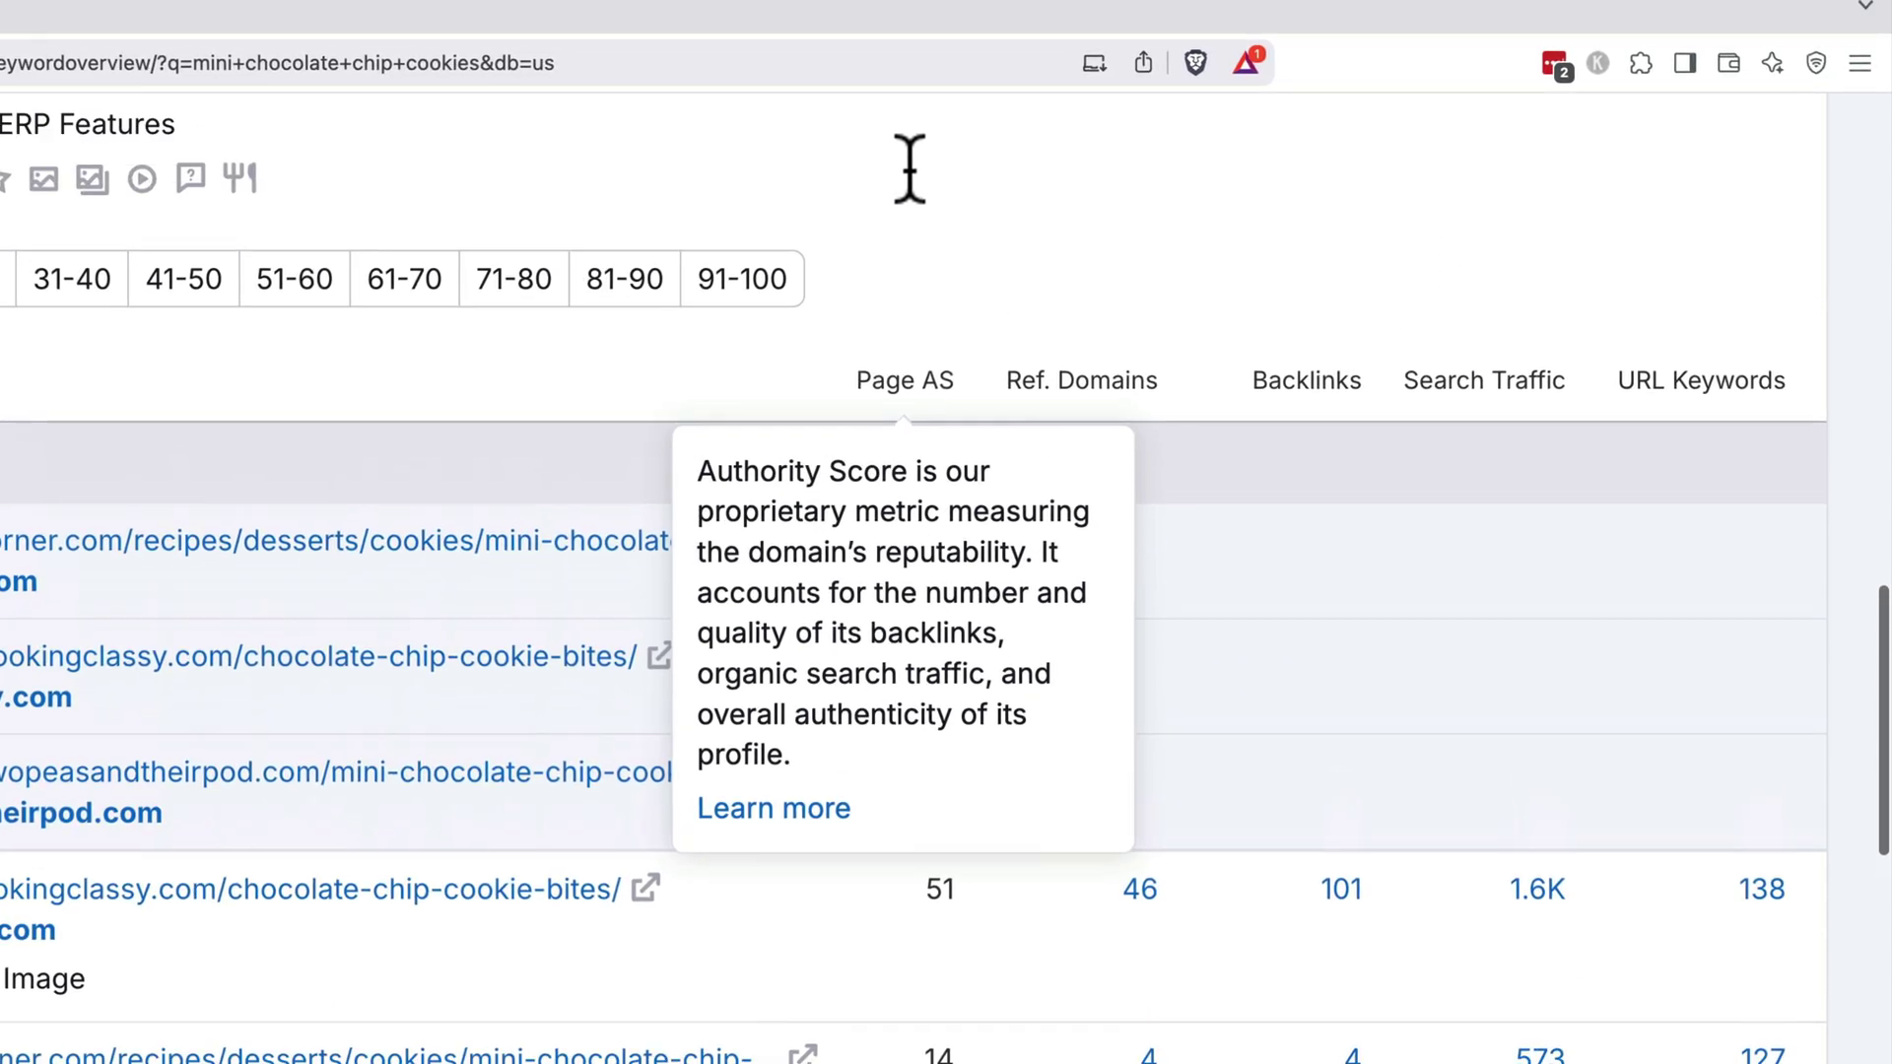
pyautogui.scroll(2, 849, 183)
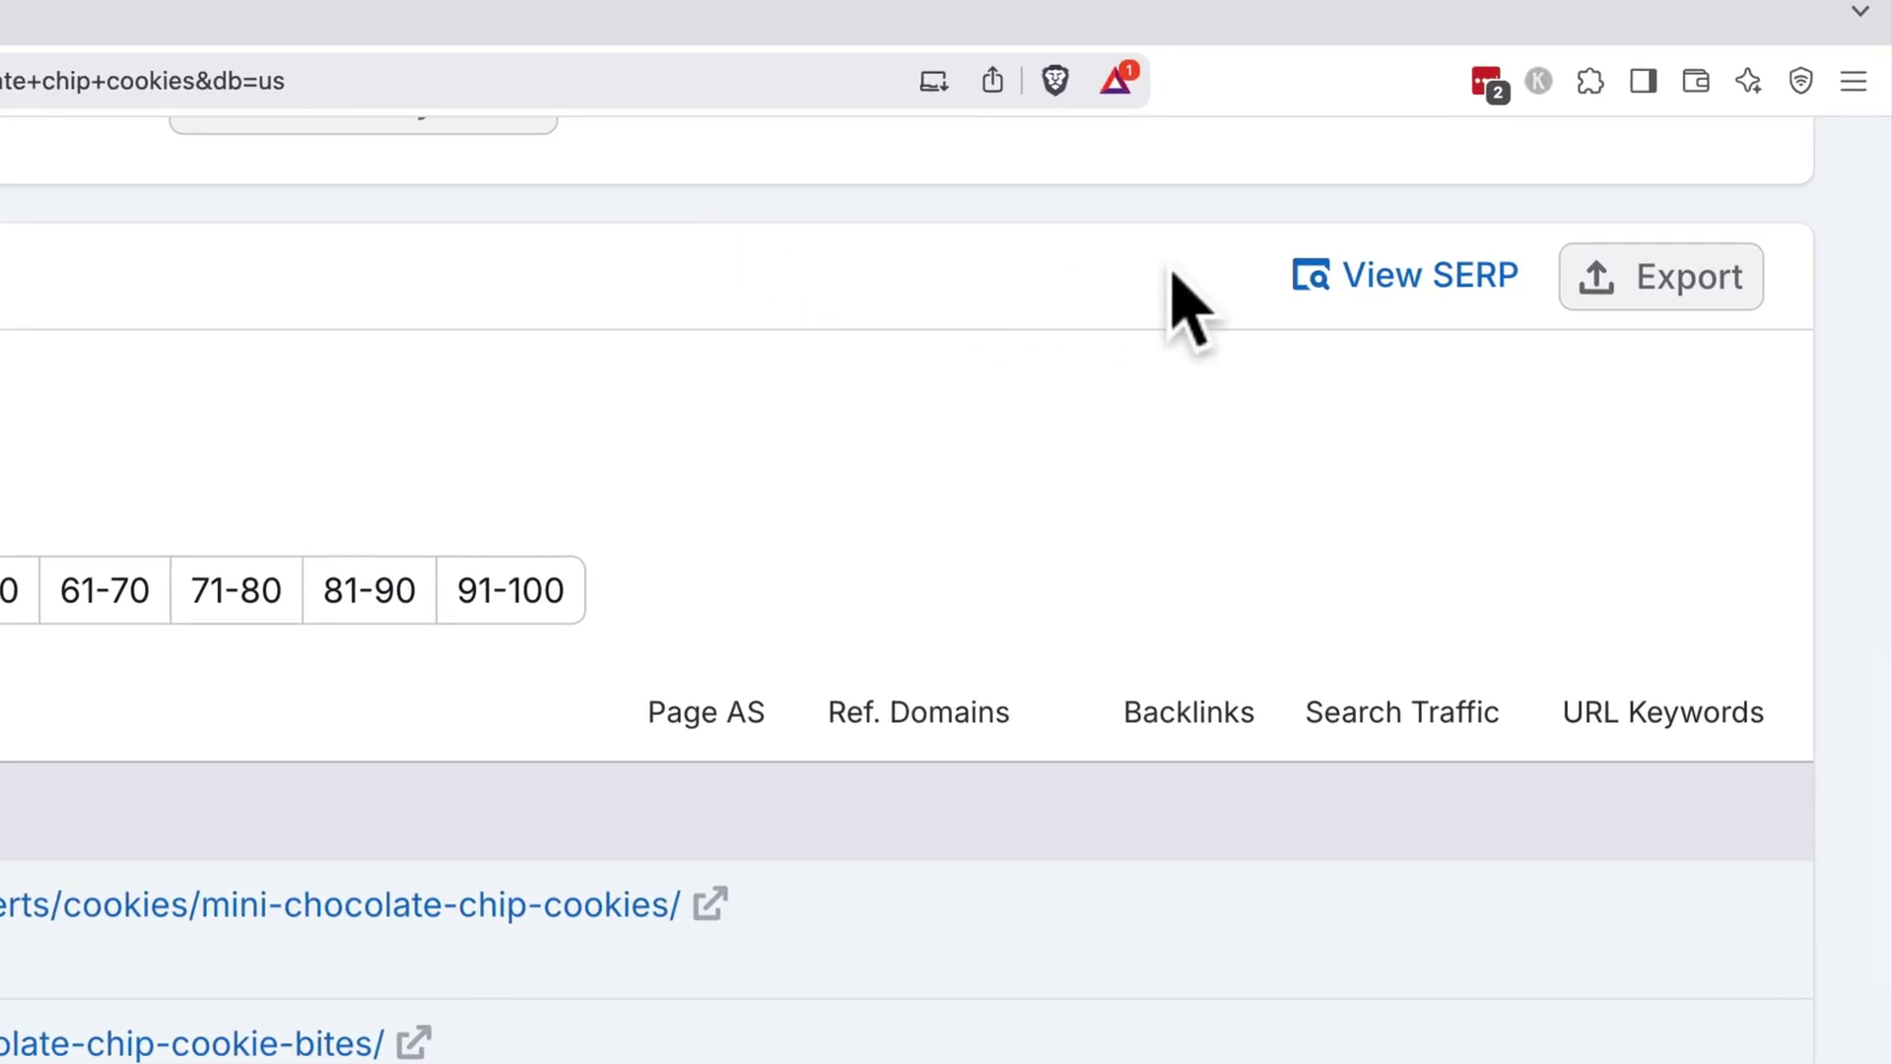
pyautogui.click(1441, 278)
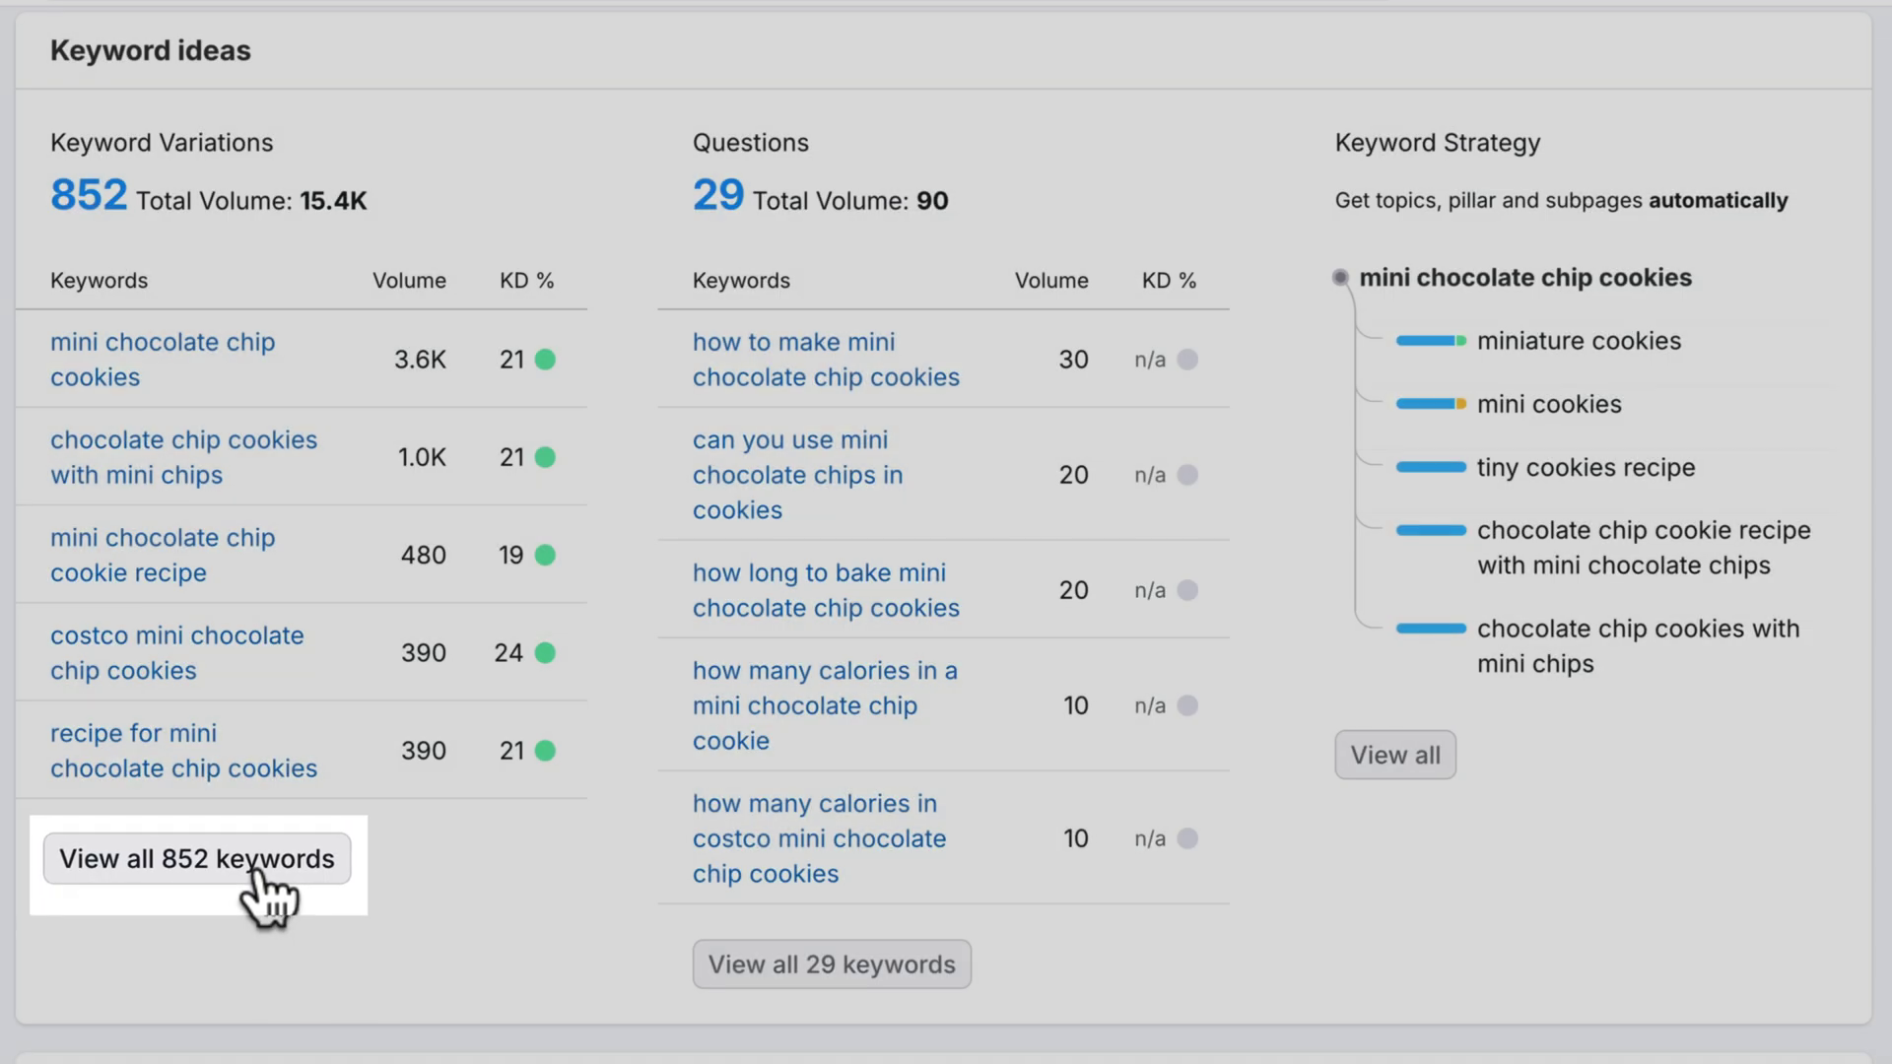
# List all 852 keyword variations and filter them to Informational intent, leaving 53 keywords
pyautogui.click(264, 876)
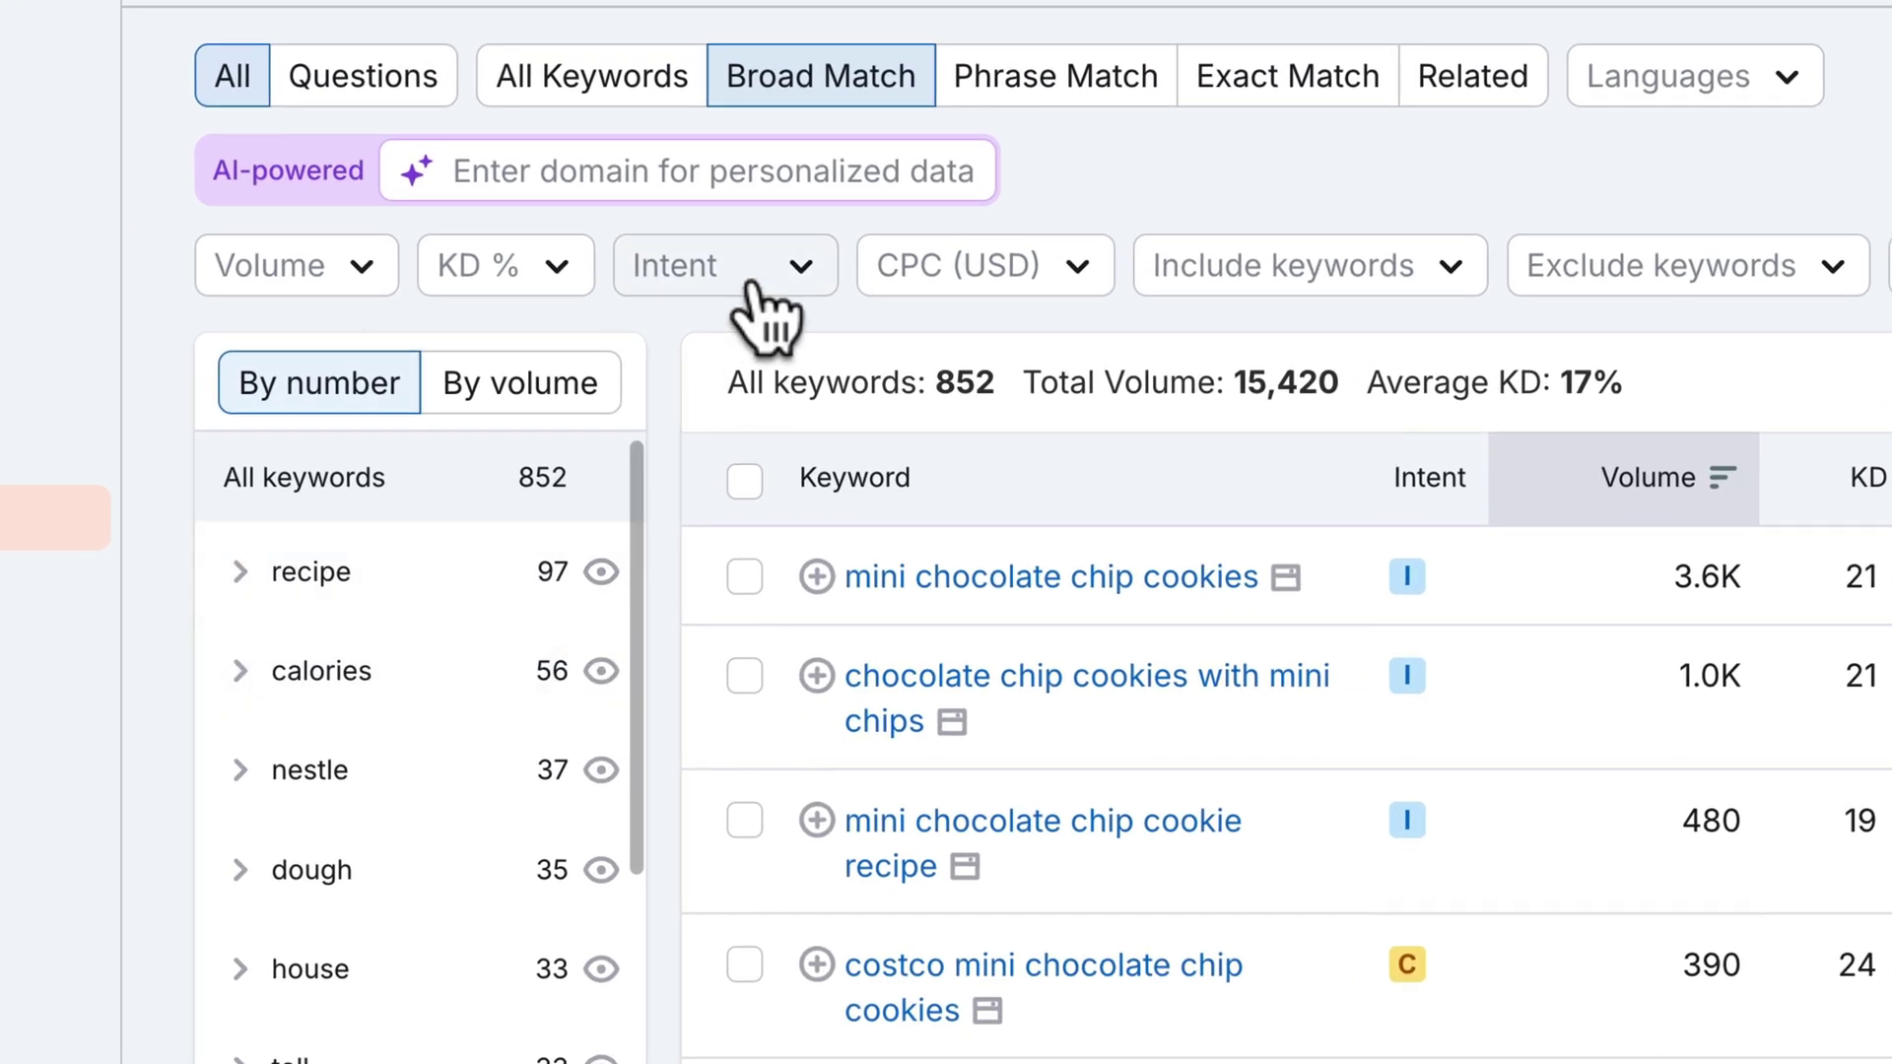
pyautogui.click(756, 291)
pyautogui.click(659, 365)
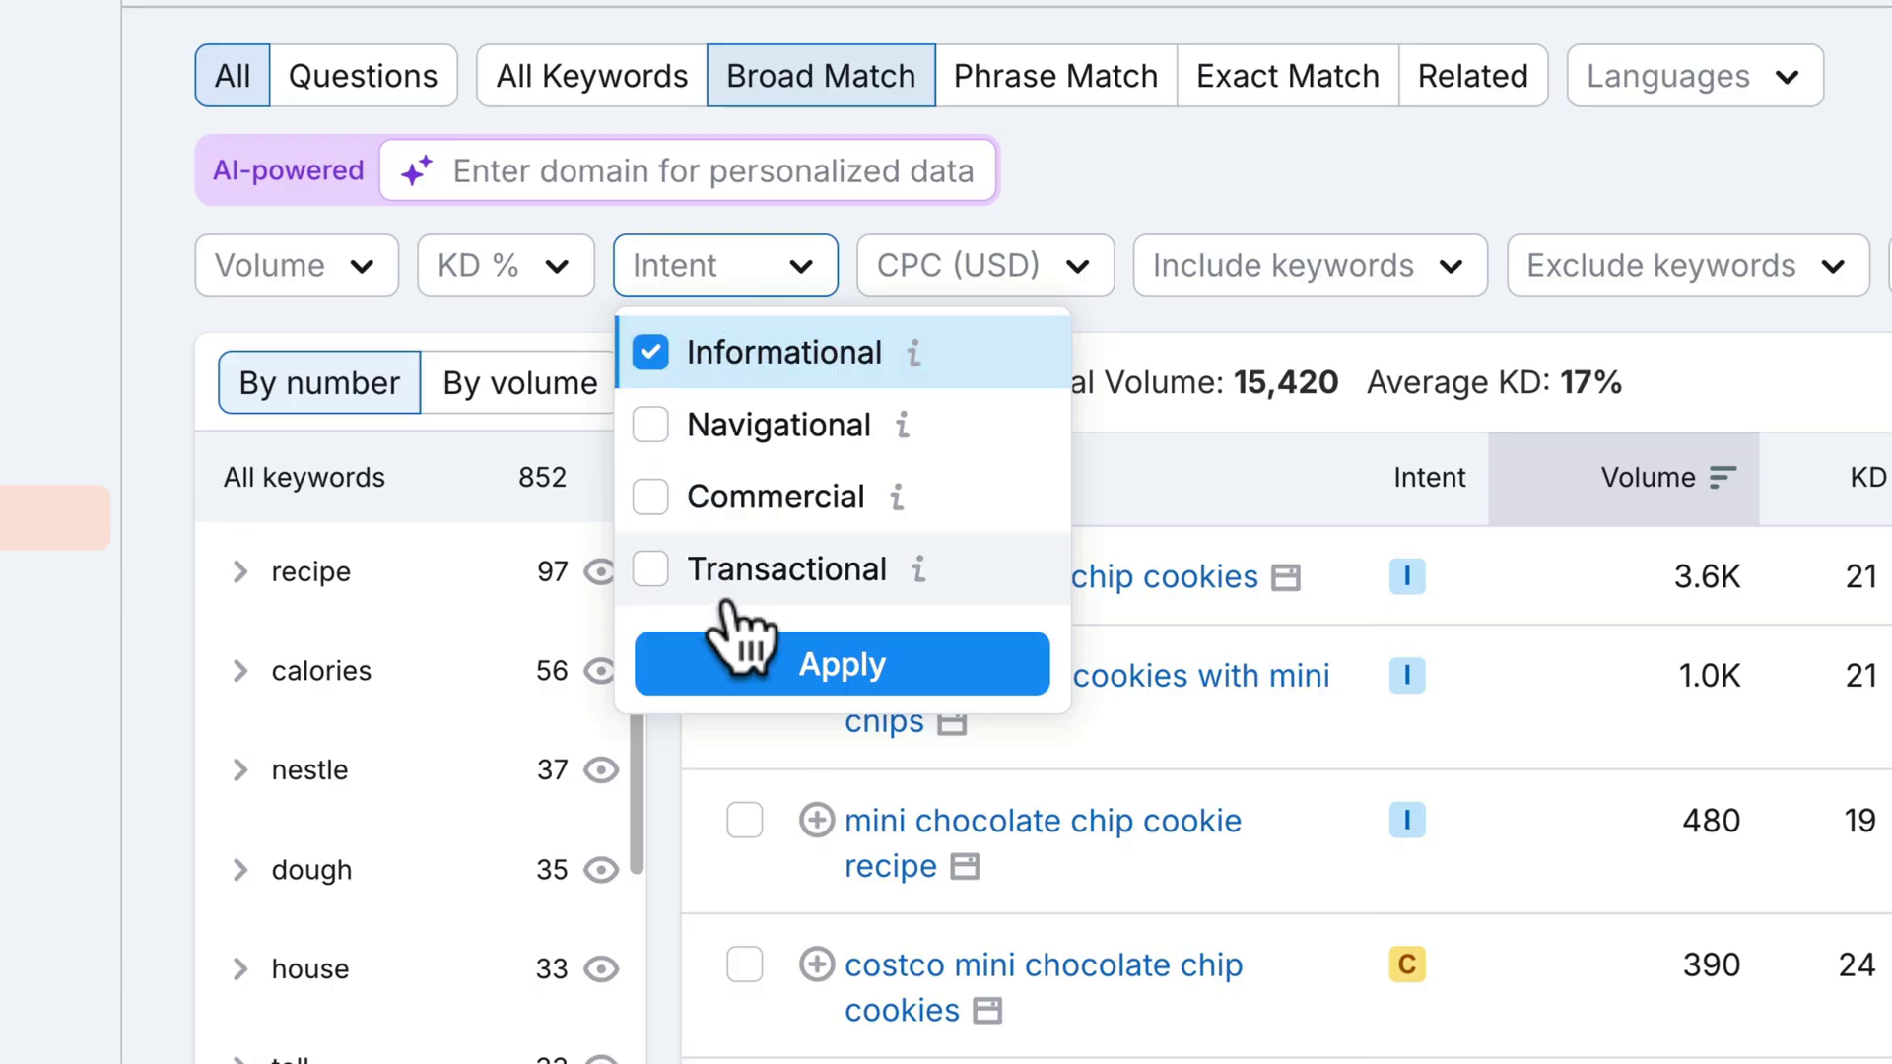
pyautogui.click(732, 651)
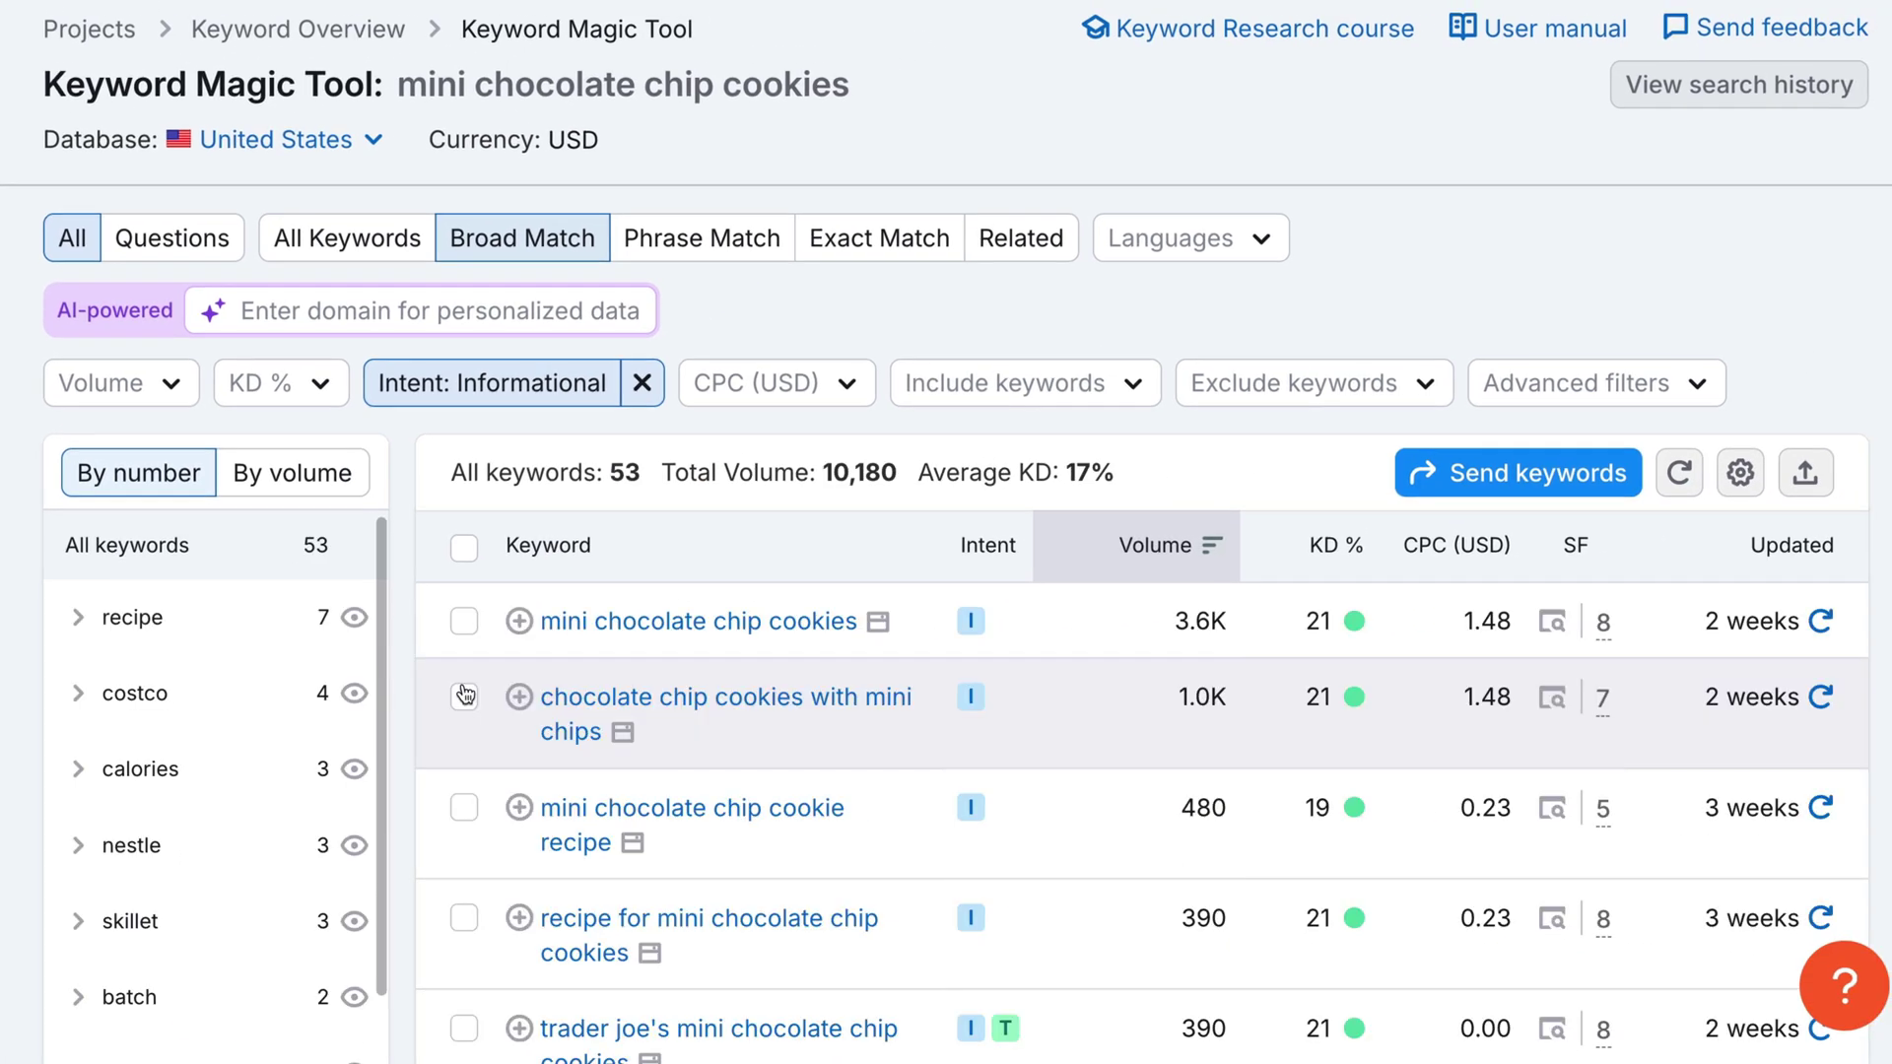
# Tick 11 informational keywords, starting with 'mini chocolate chip cookie', totalling 3,290 volume
pyautogui.scroll(-3, 465, 696)
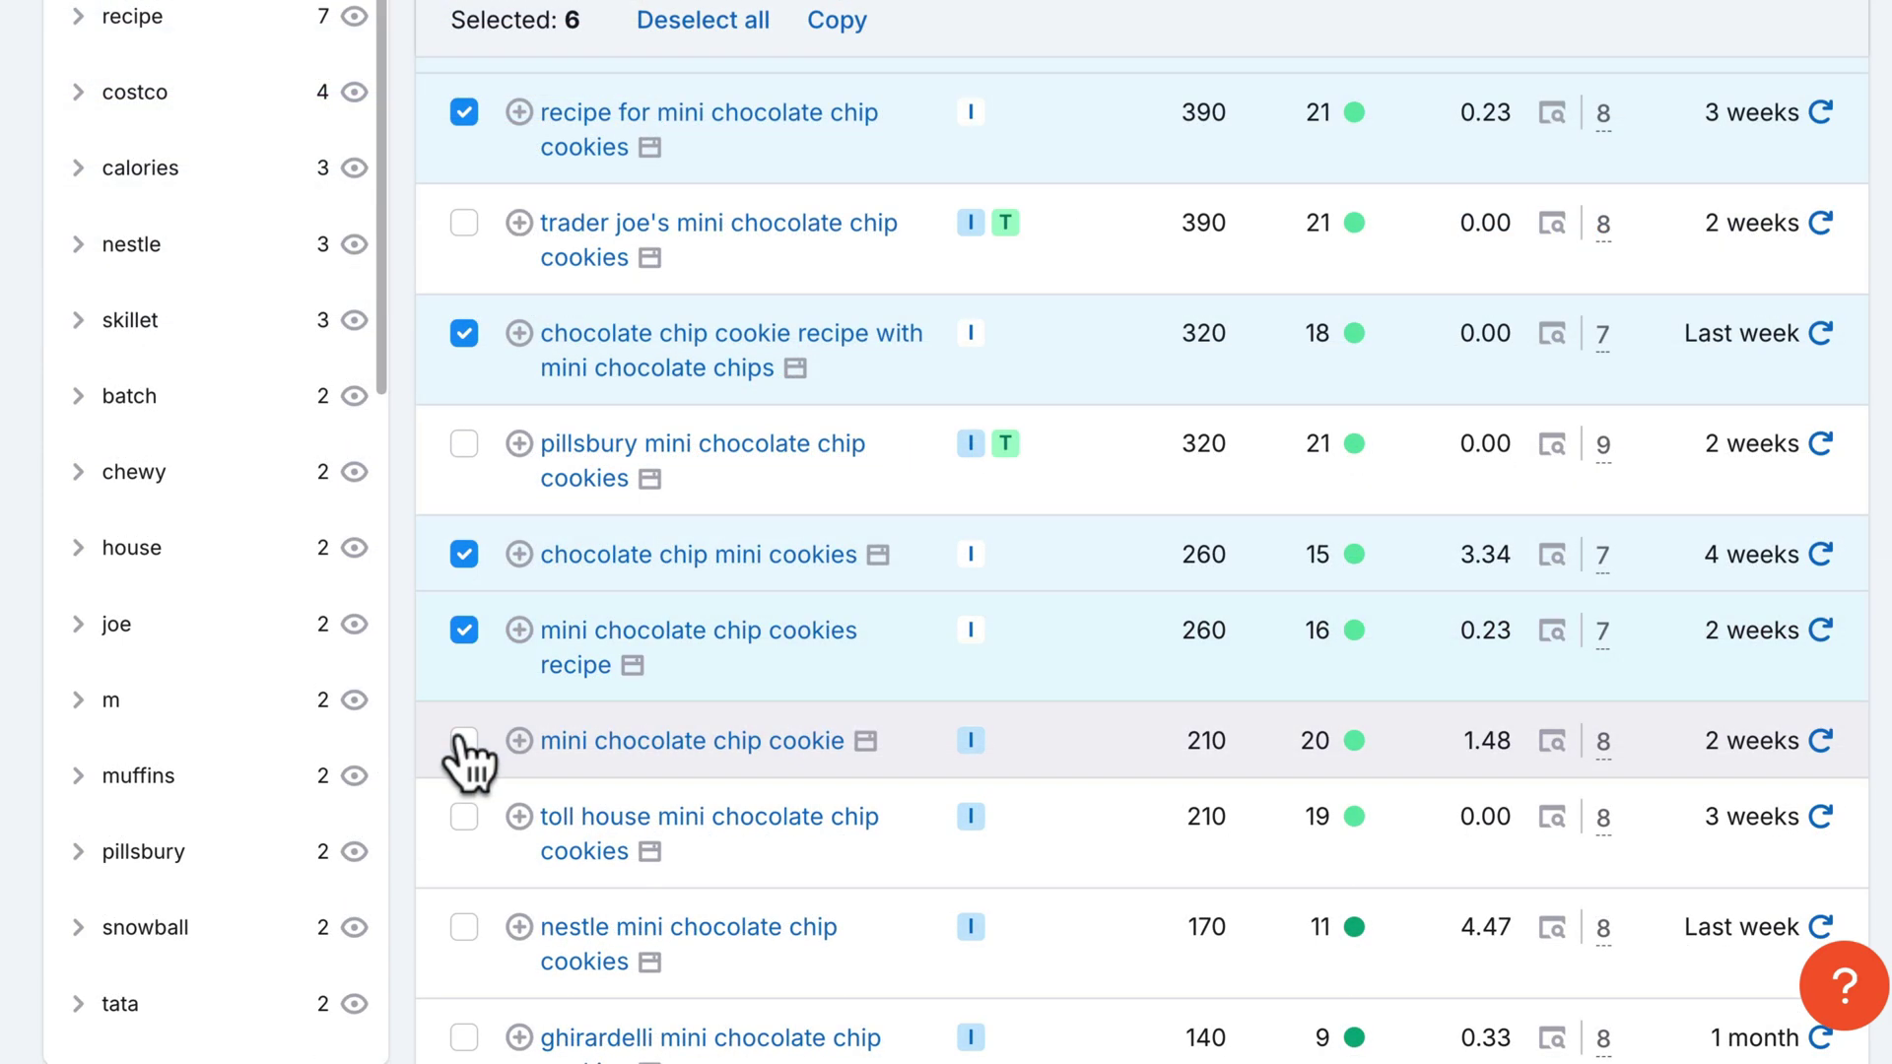
pyautogui.click(461, 739)
pyautogui.scroll(-1, 463, 749)
pyautogui.scroll(-3, 465, 764)
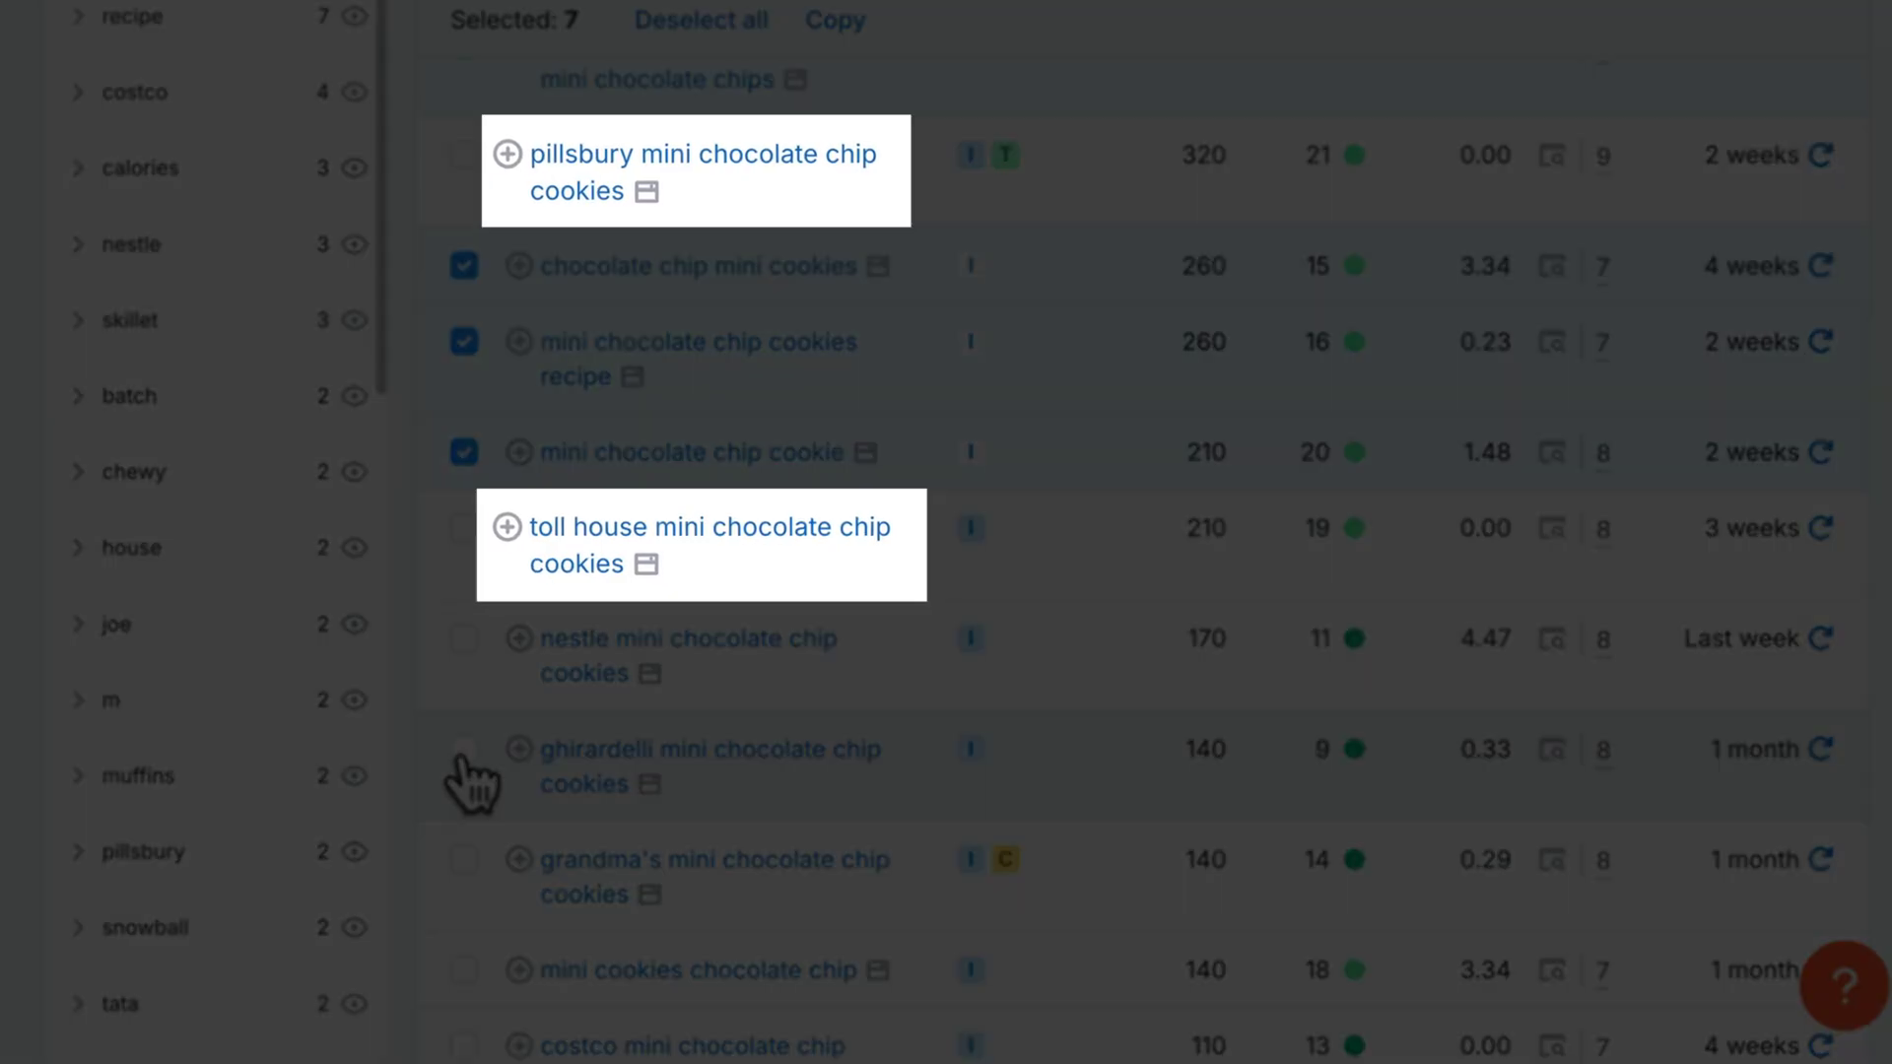
pyautogui.scroll(-3, 471, 784)
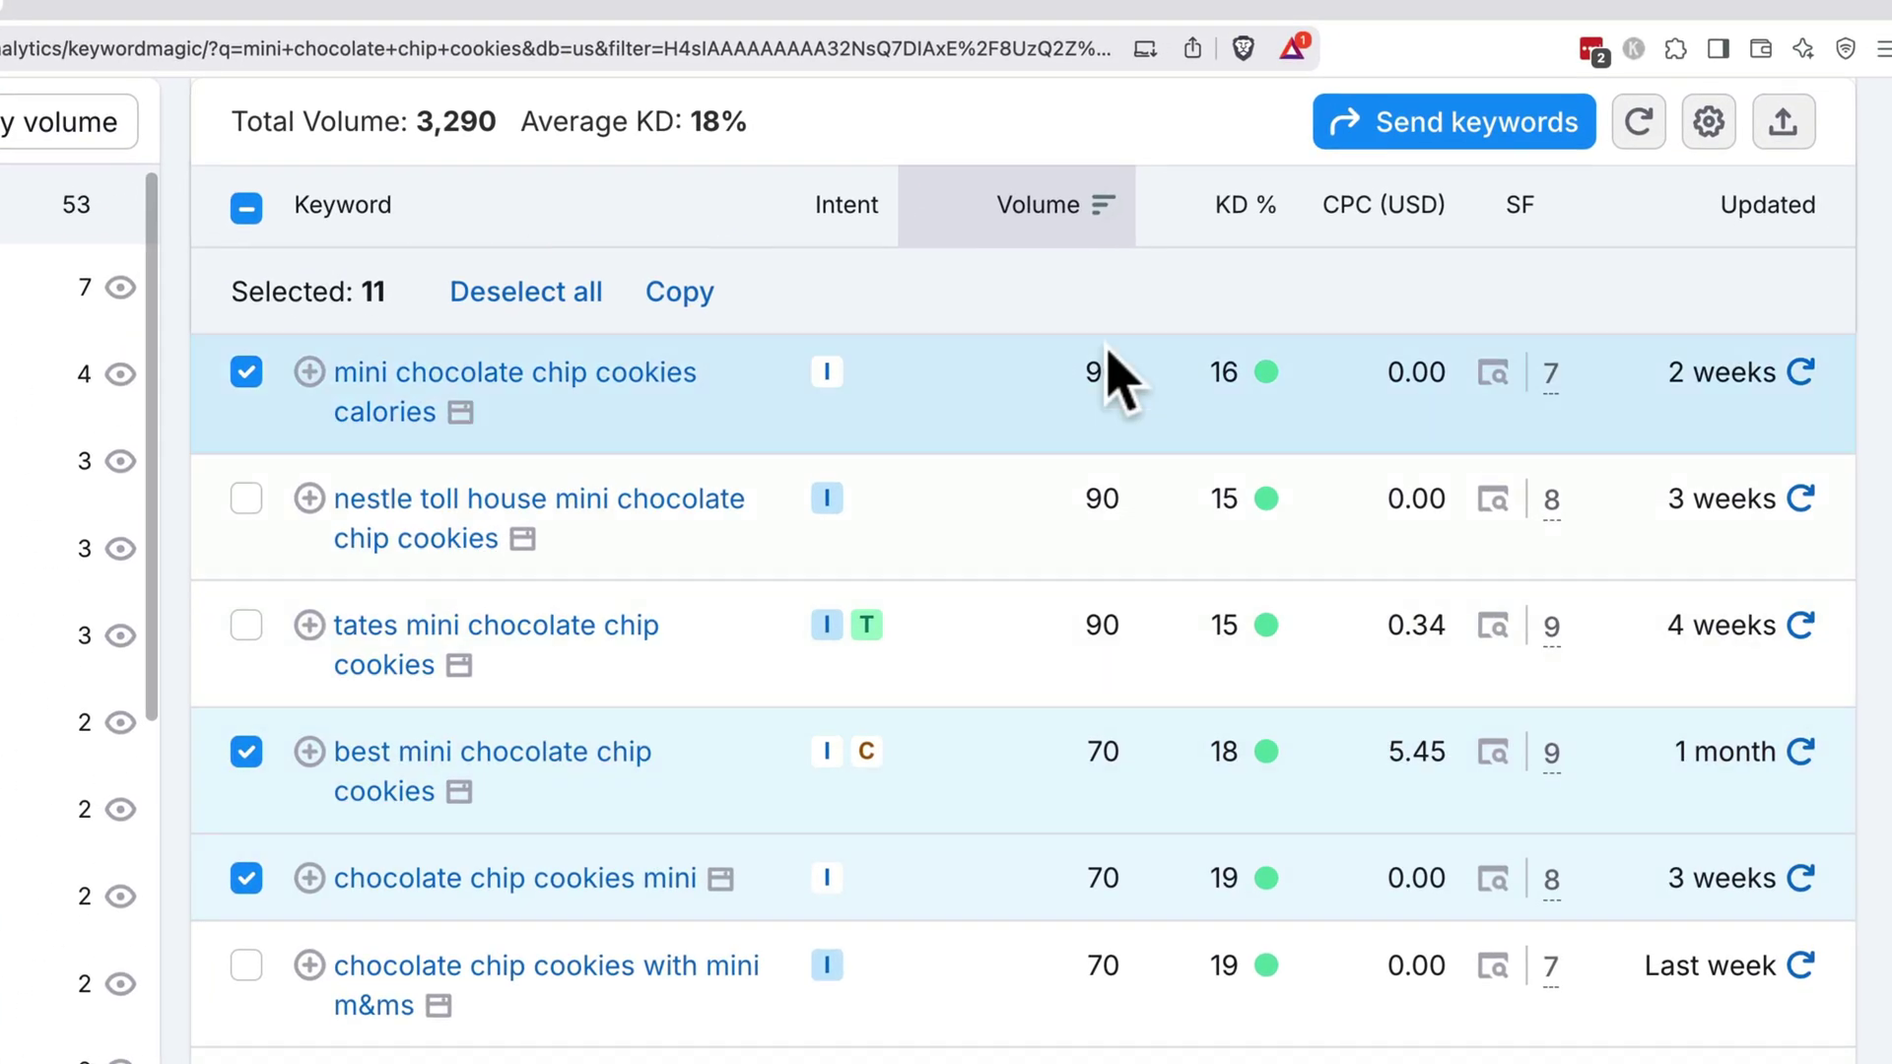
# Send the 11 keywords to a new Keyword Strategy Builder list named 'mini chocolate chip cookies recipe blog'
pyautogui.click(1365, 142)
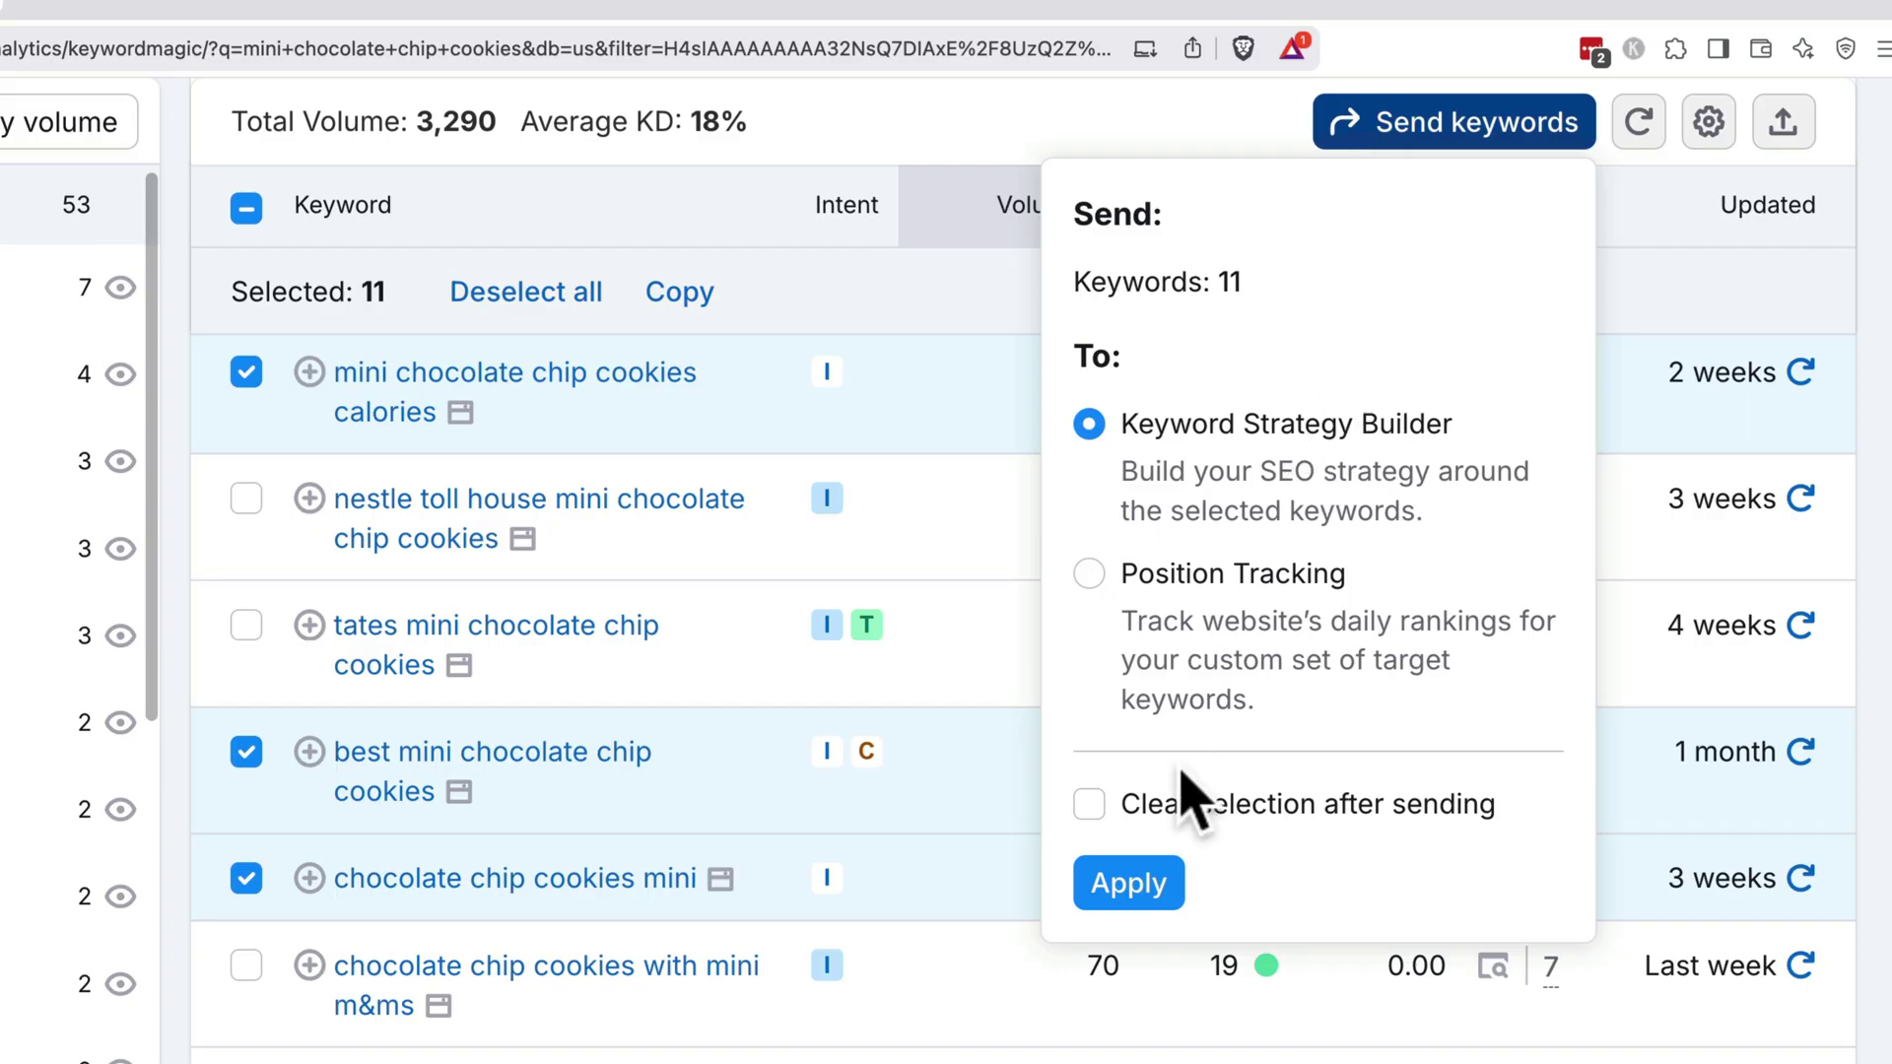
pyautogui.click(1132, 881)
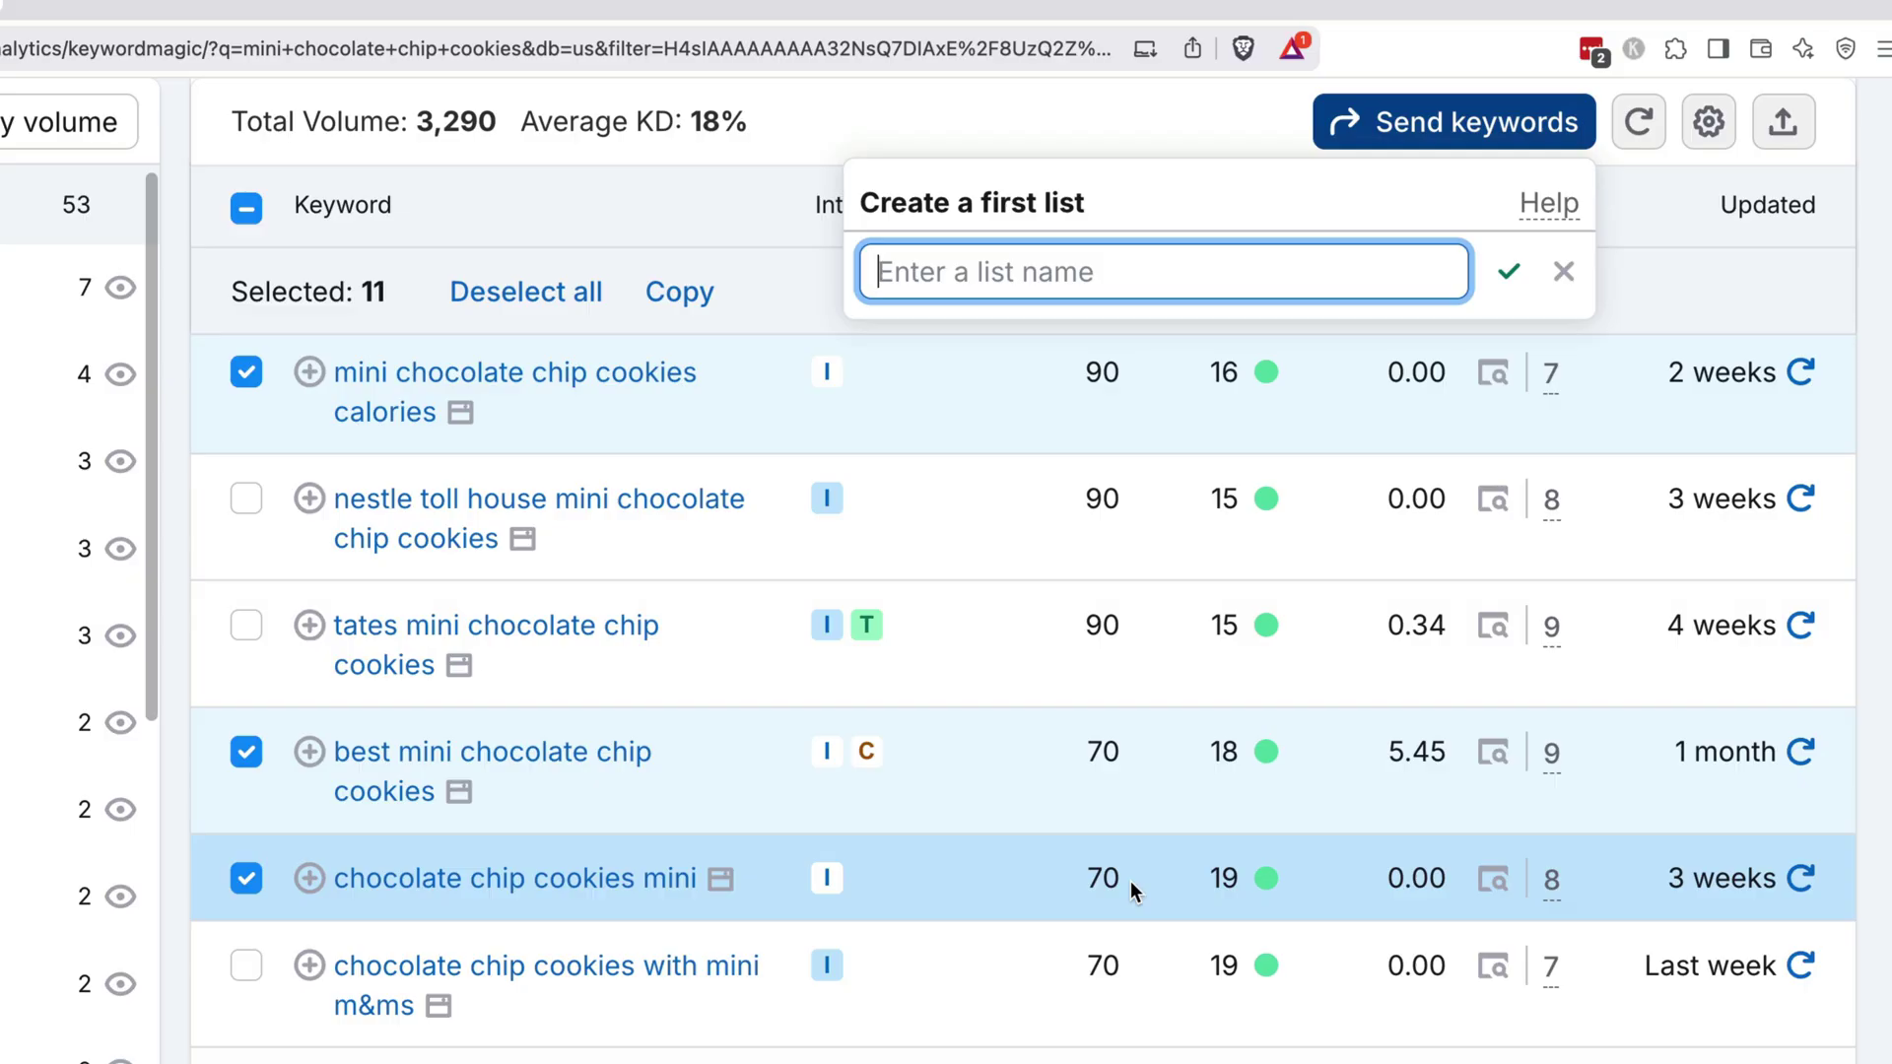
pyautogui.write('mini chocolate chip c')
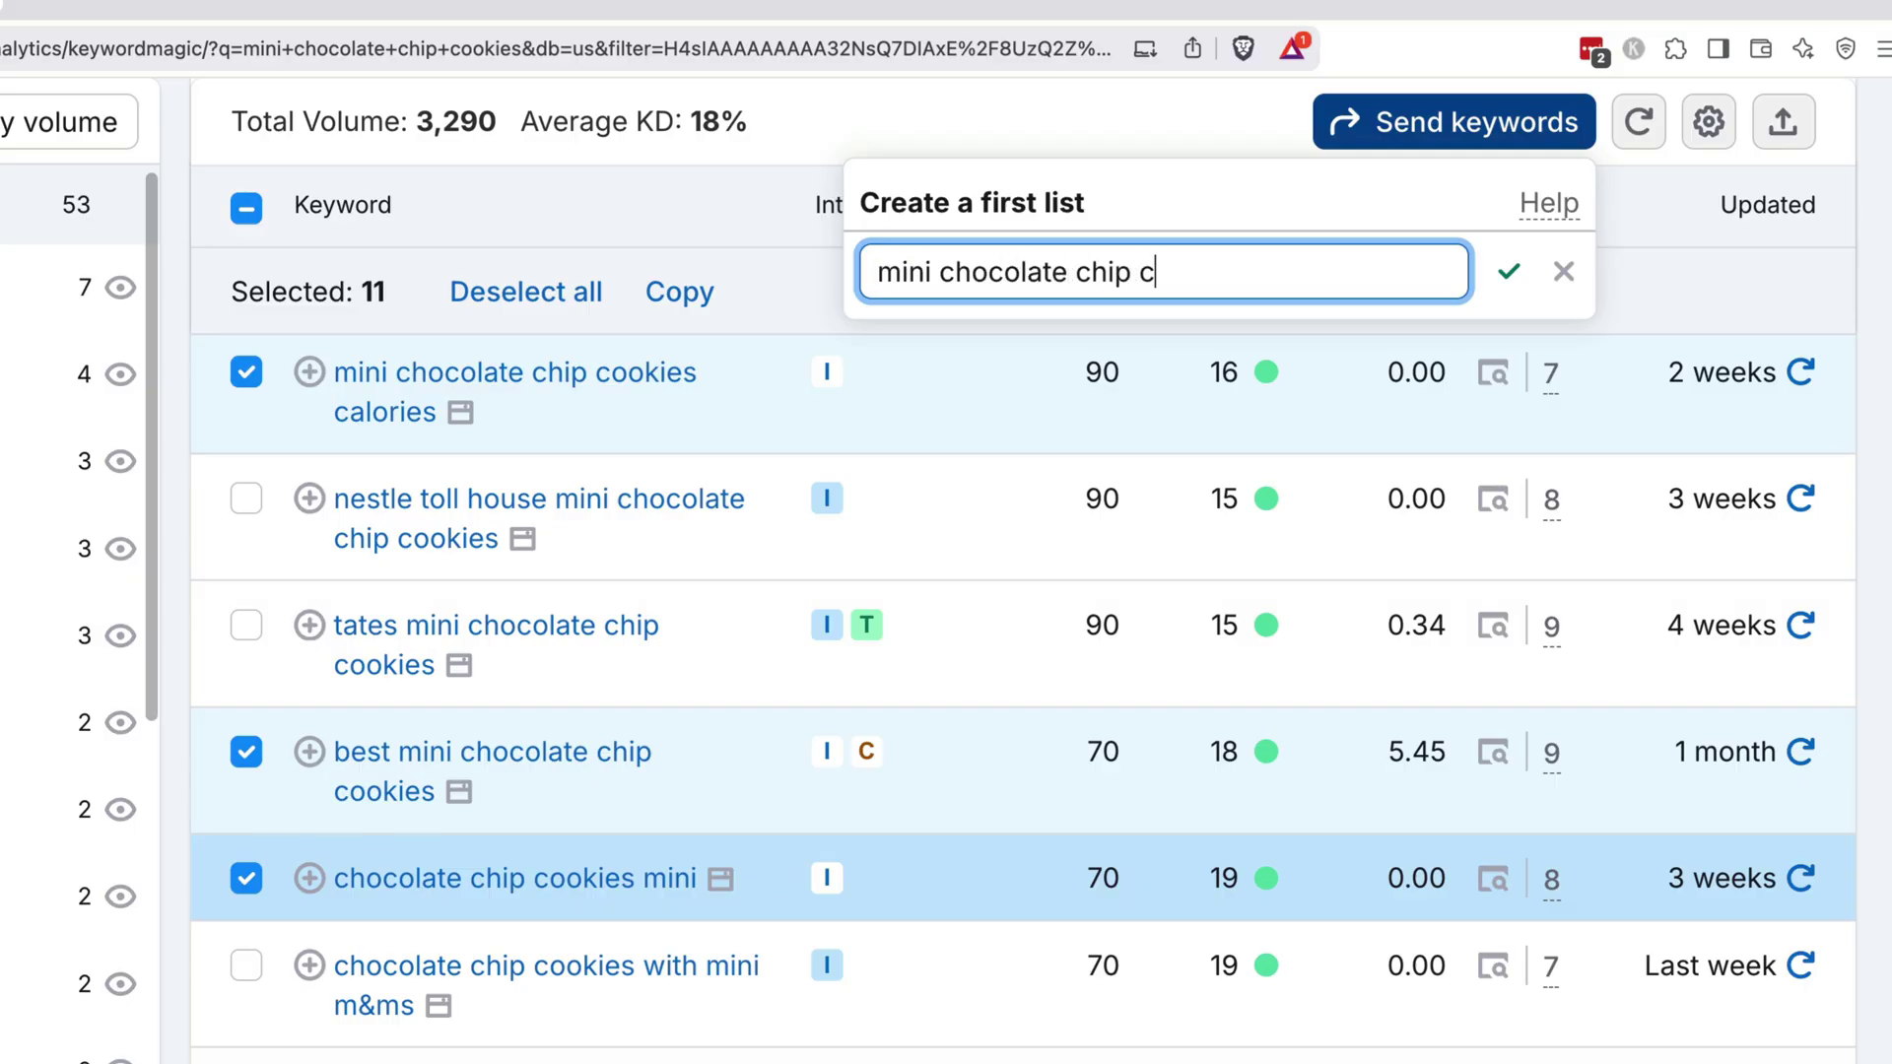
pyautogui.write('ookies recipe blog')
pyautogui.press('Return')
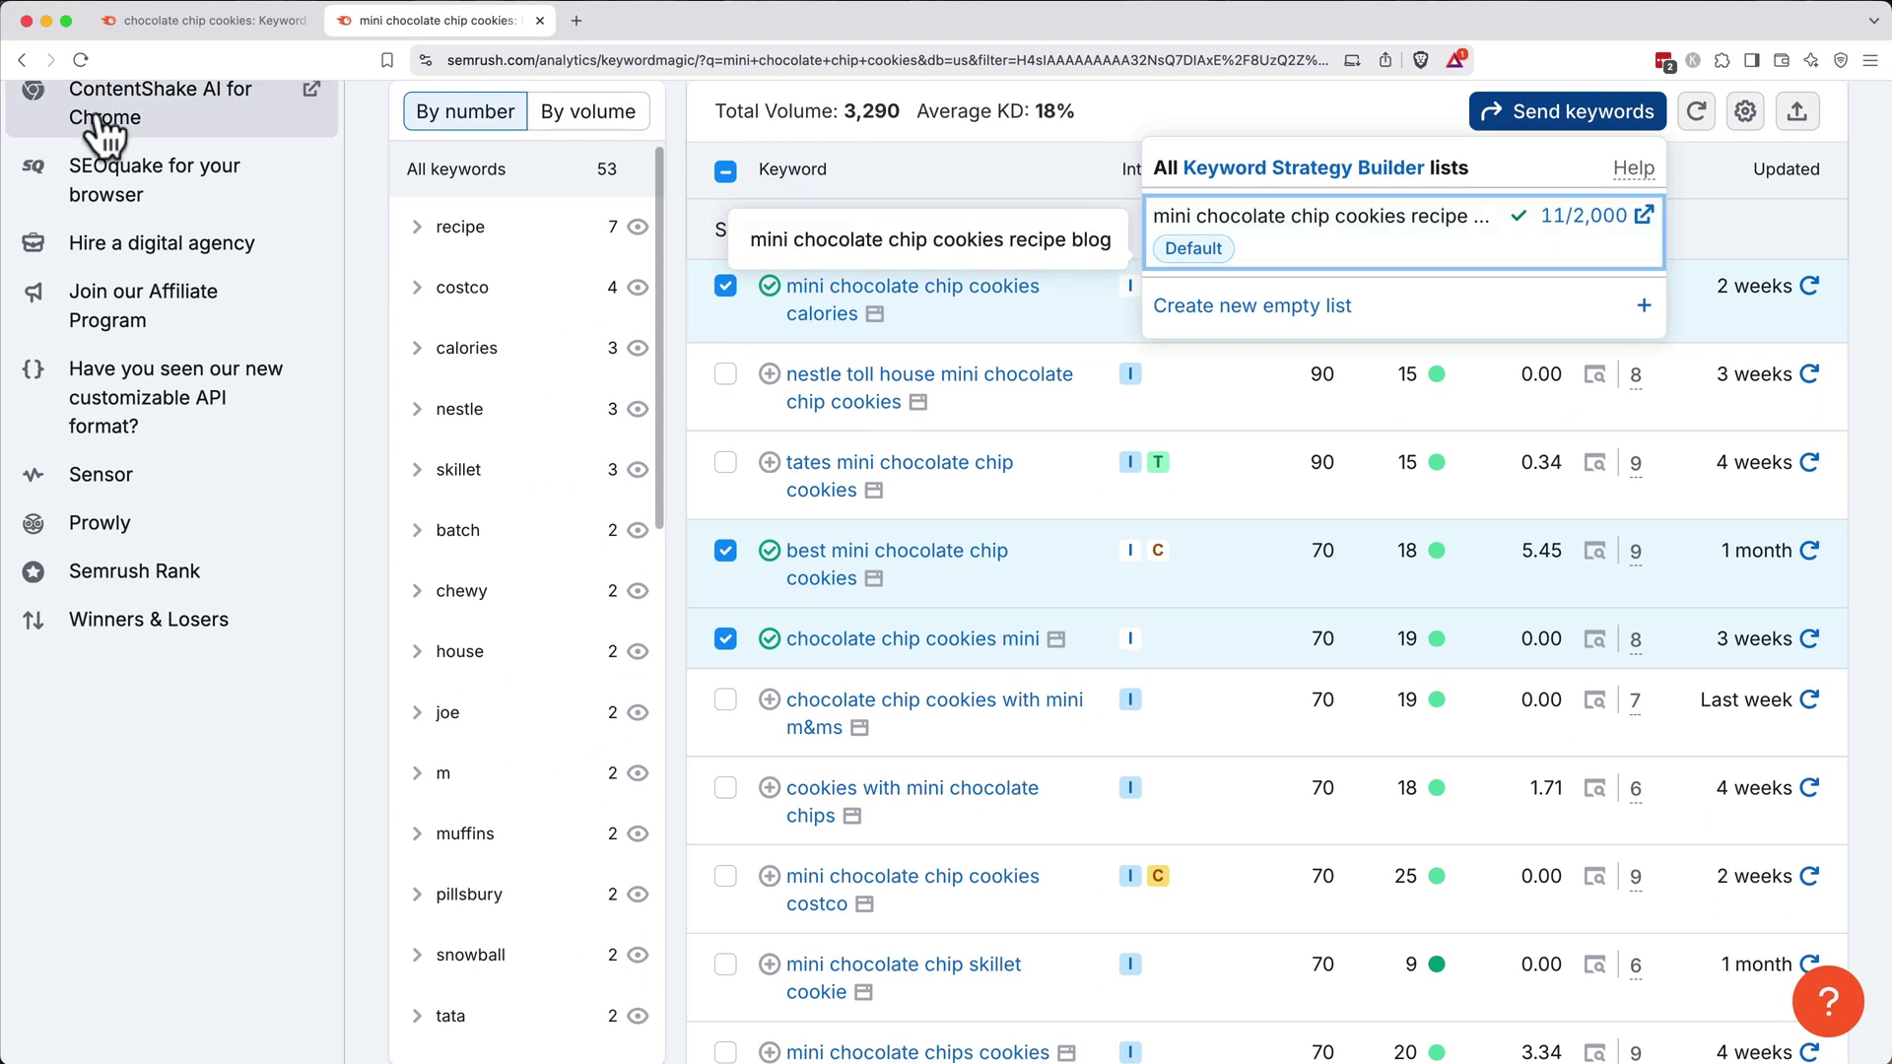
# From the overview's 29 questions, select how-to-make, mini chips, bake time and calories questions
pyautogui.click(19, 60)
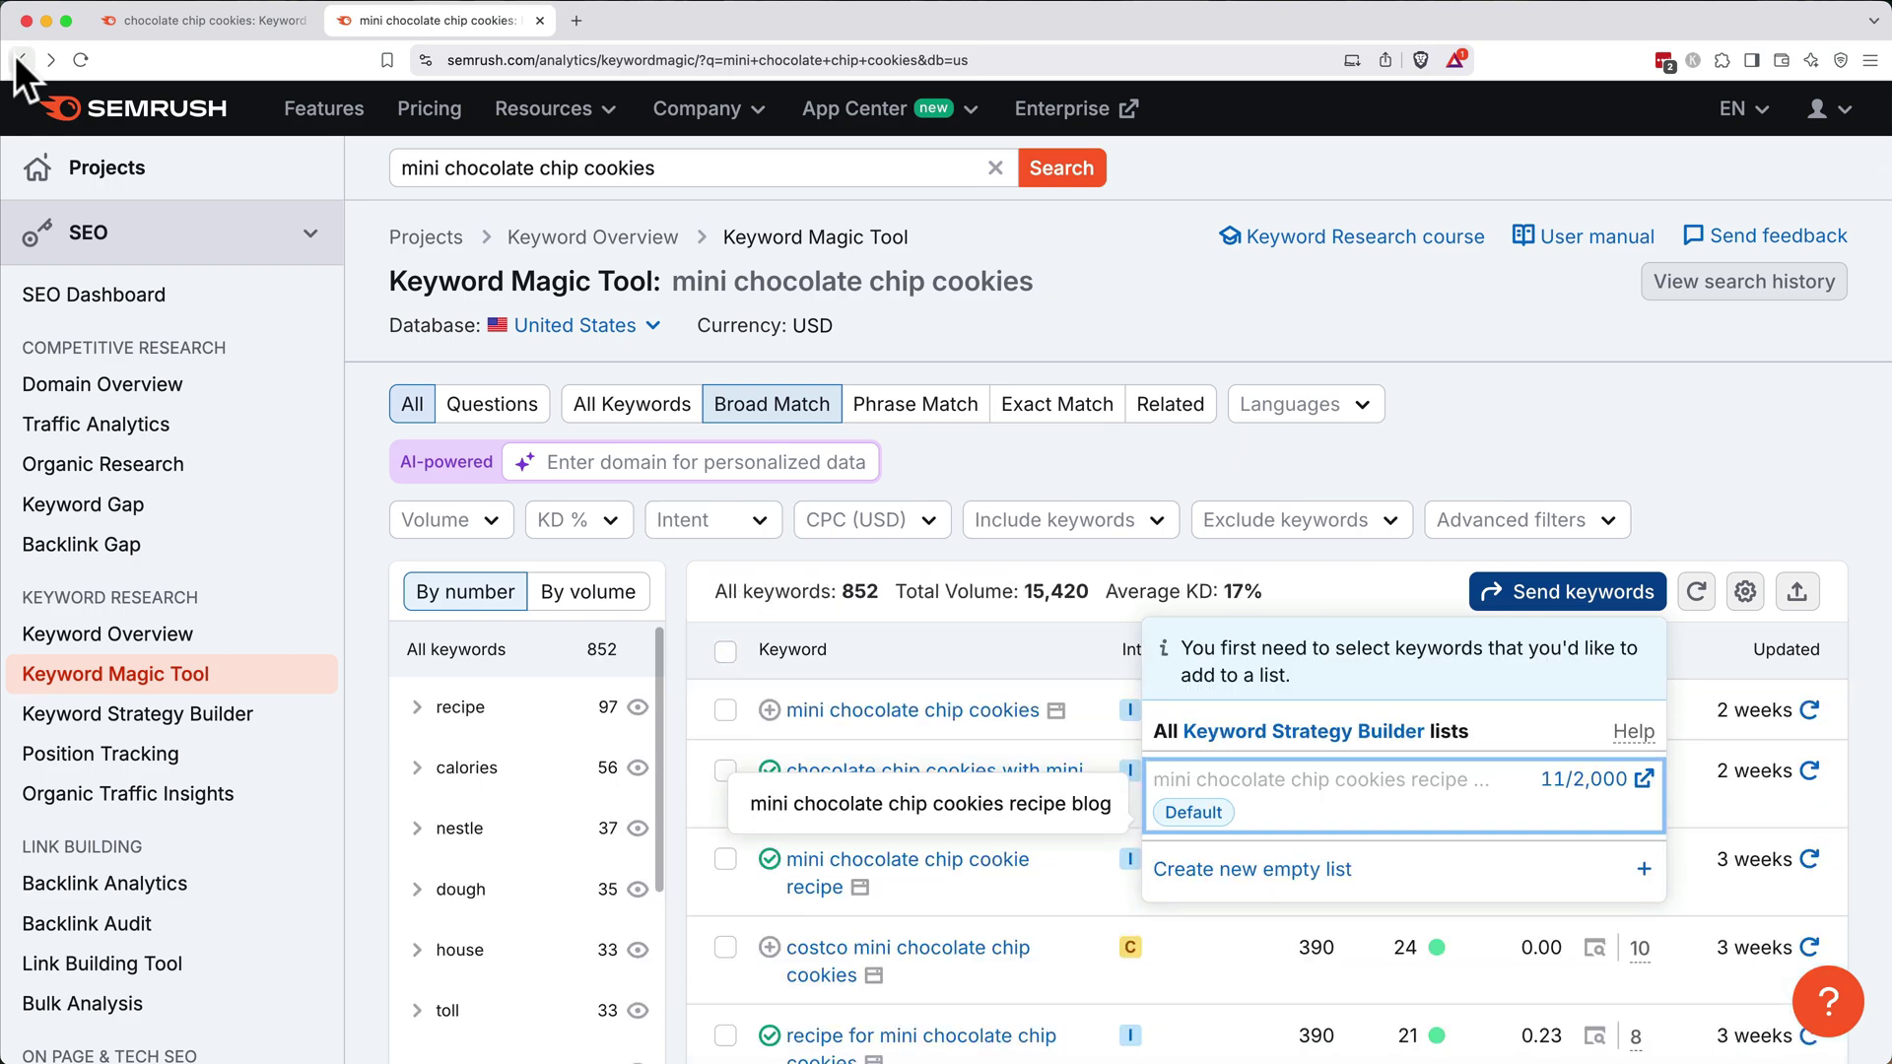
pyautogui.click(17, 60)
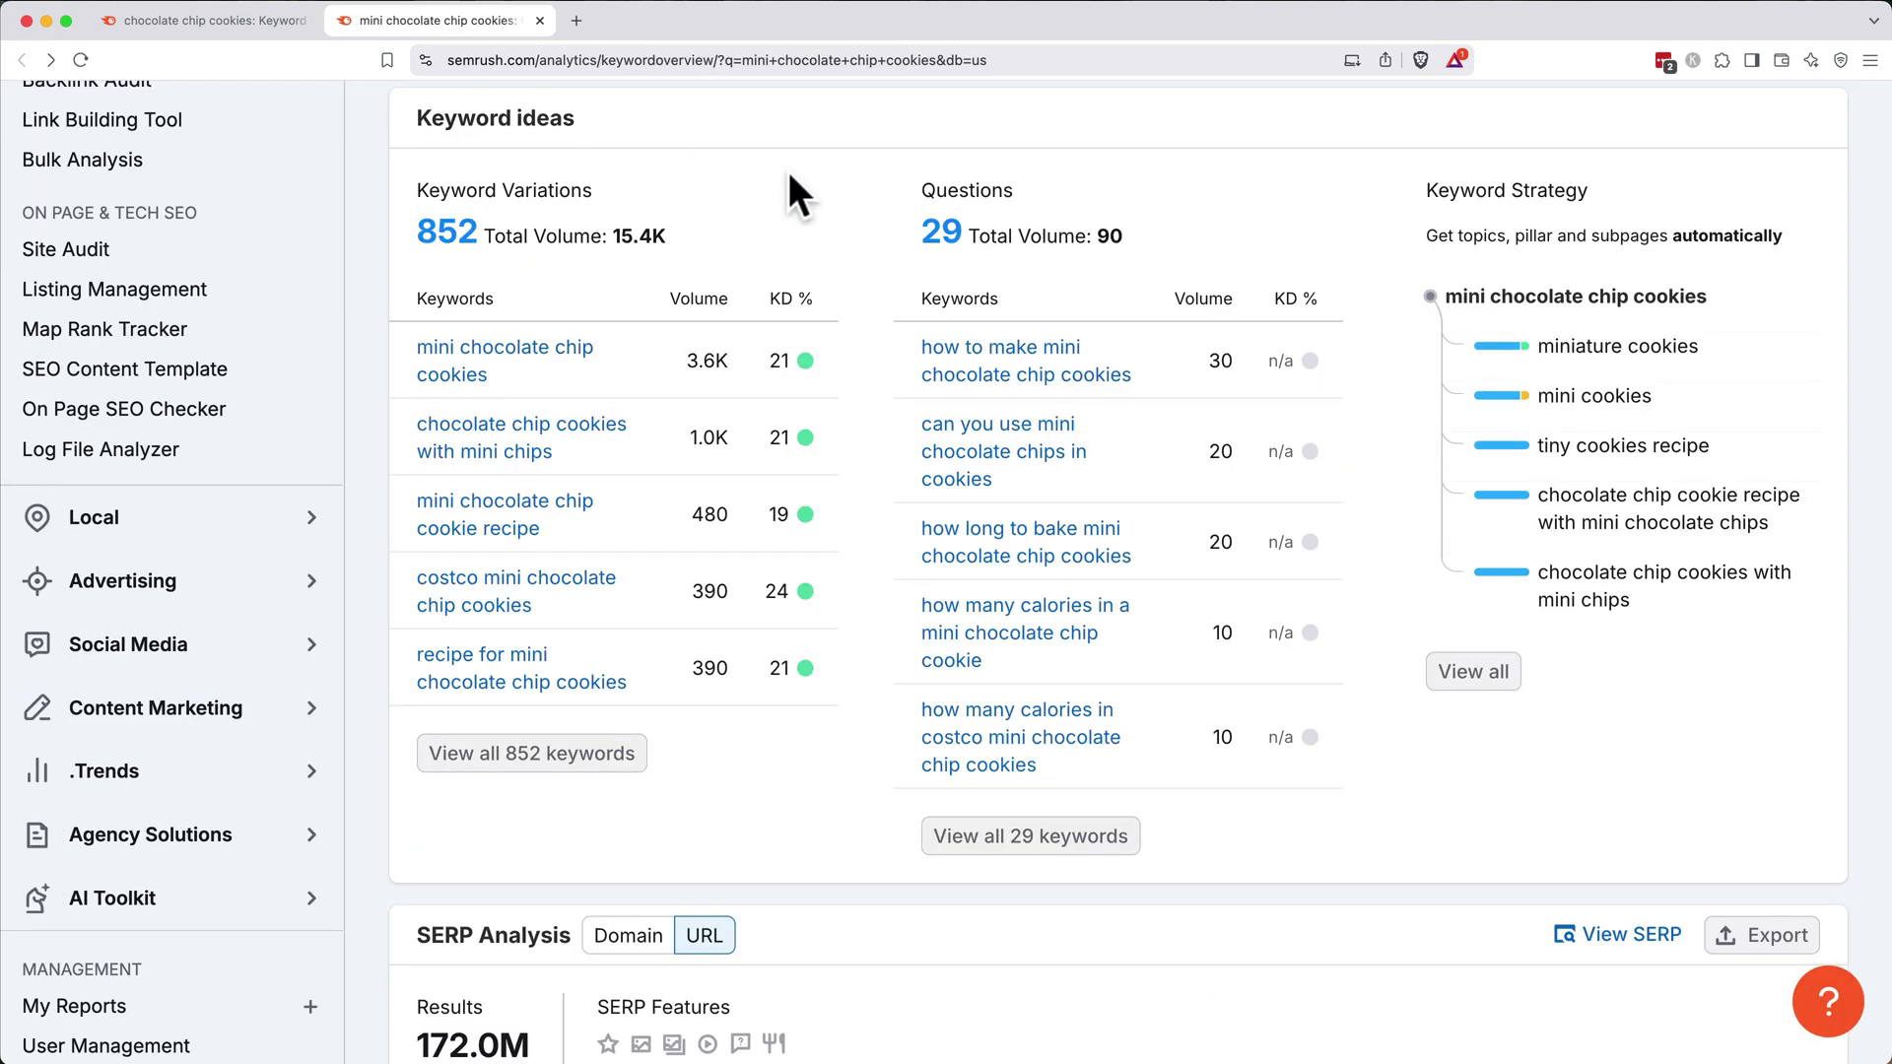
pyautogui.click(1031, 838)
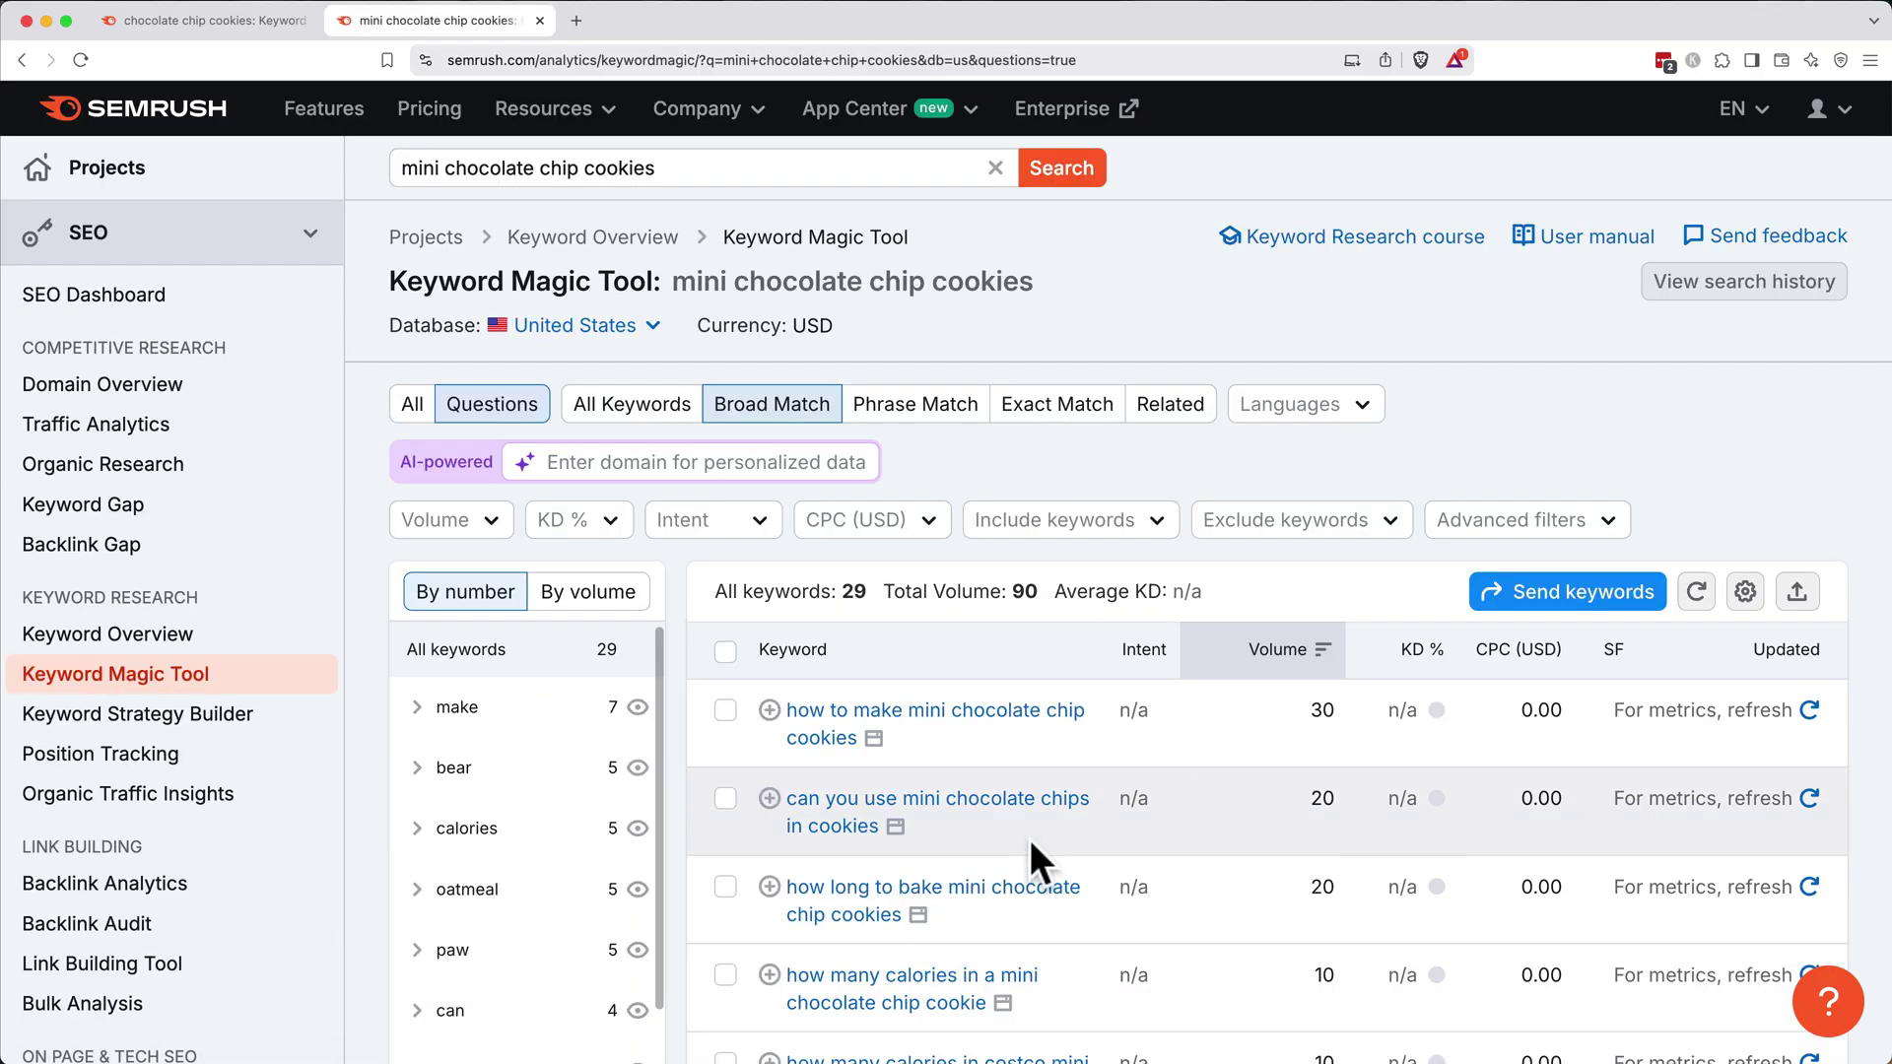
pyautogui.scroll(-3, 1031, 839)
pyautogui.click(725, 402)
pyautogui.click(726, 550)
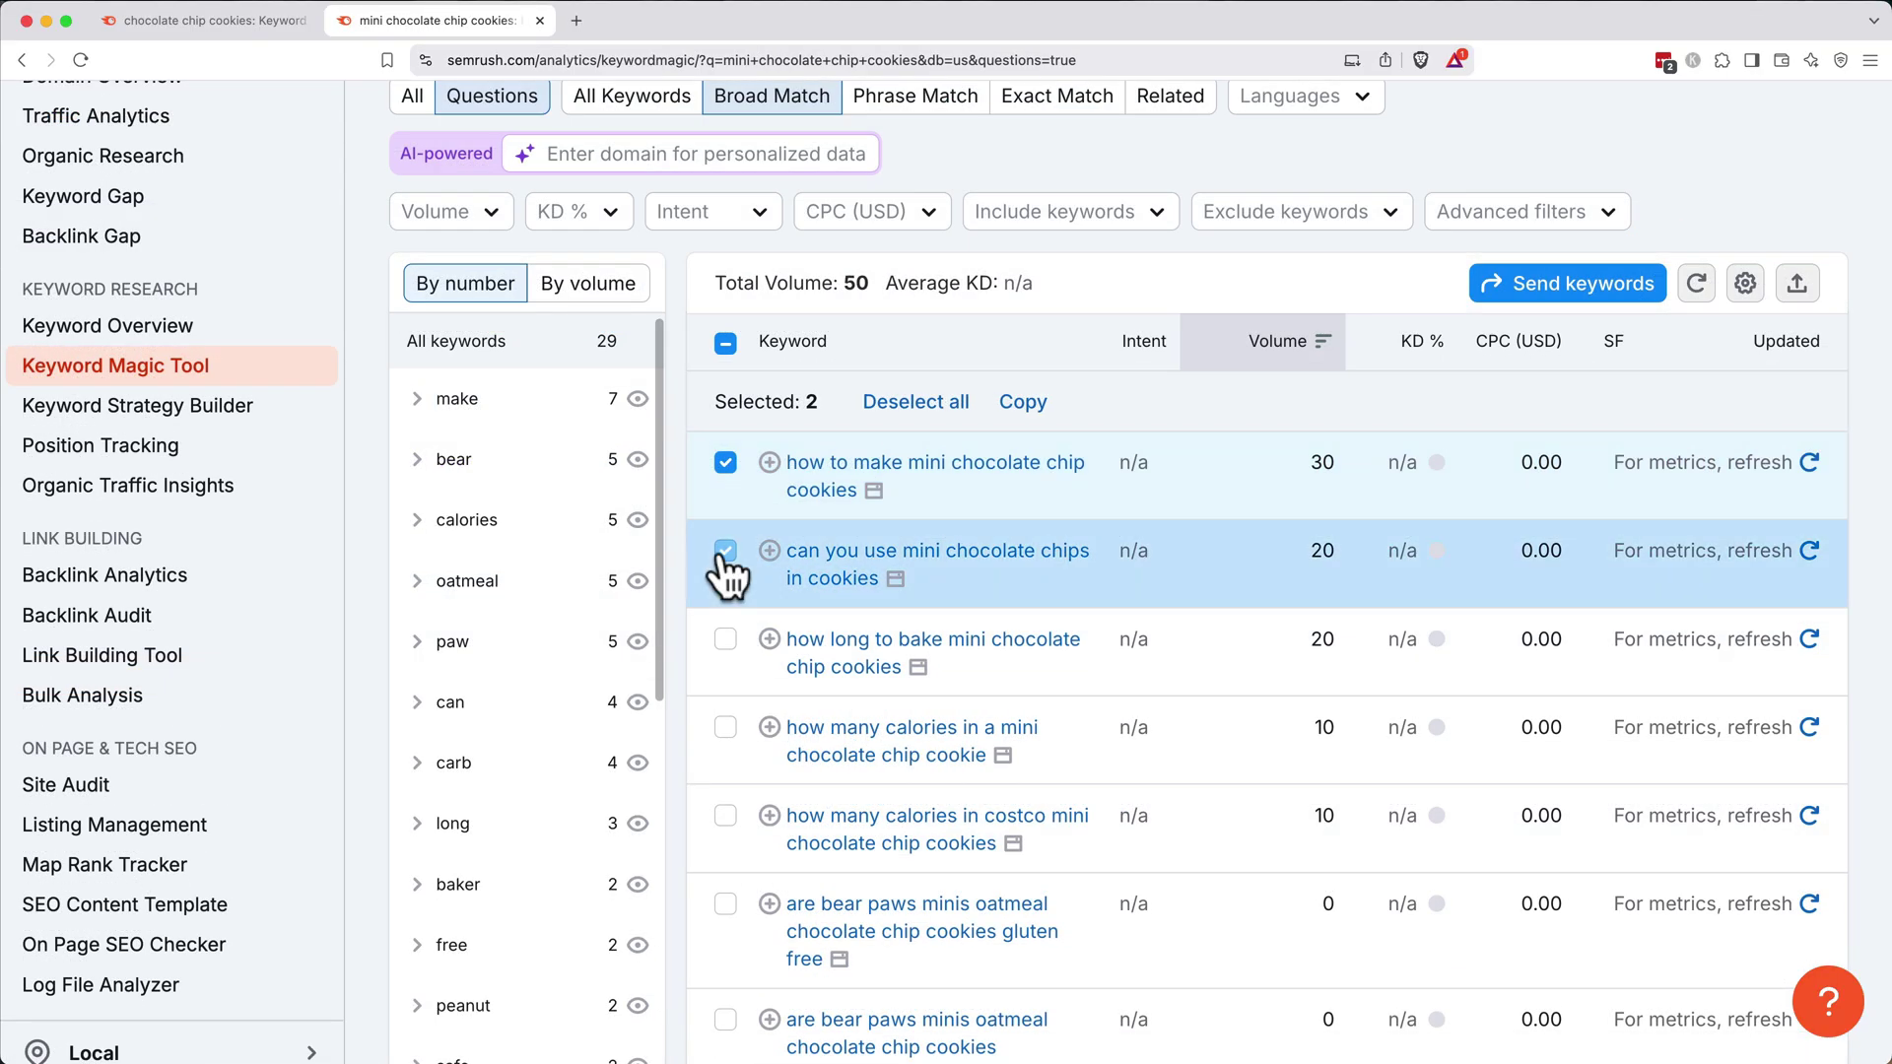
pyautogui.scroll(-2, 719, 567)
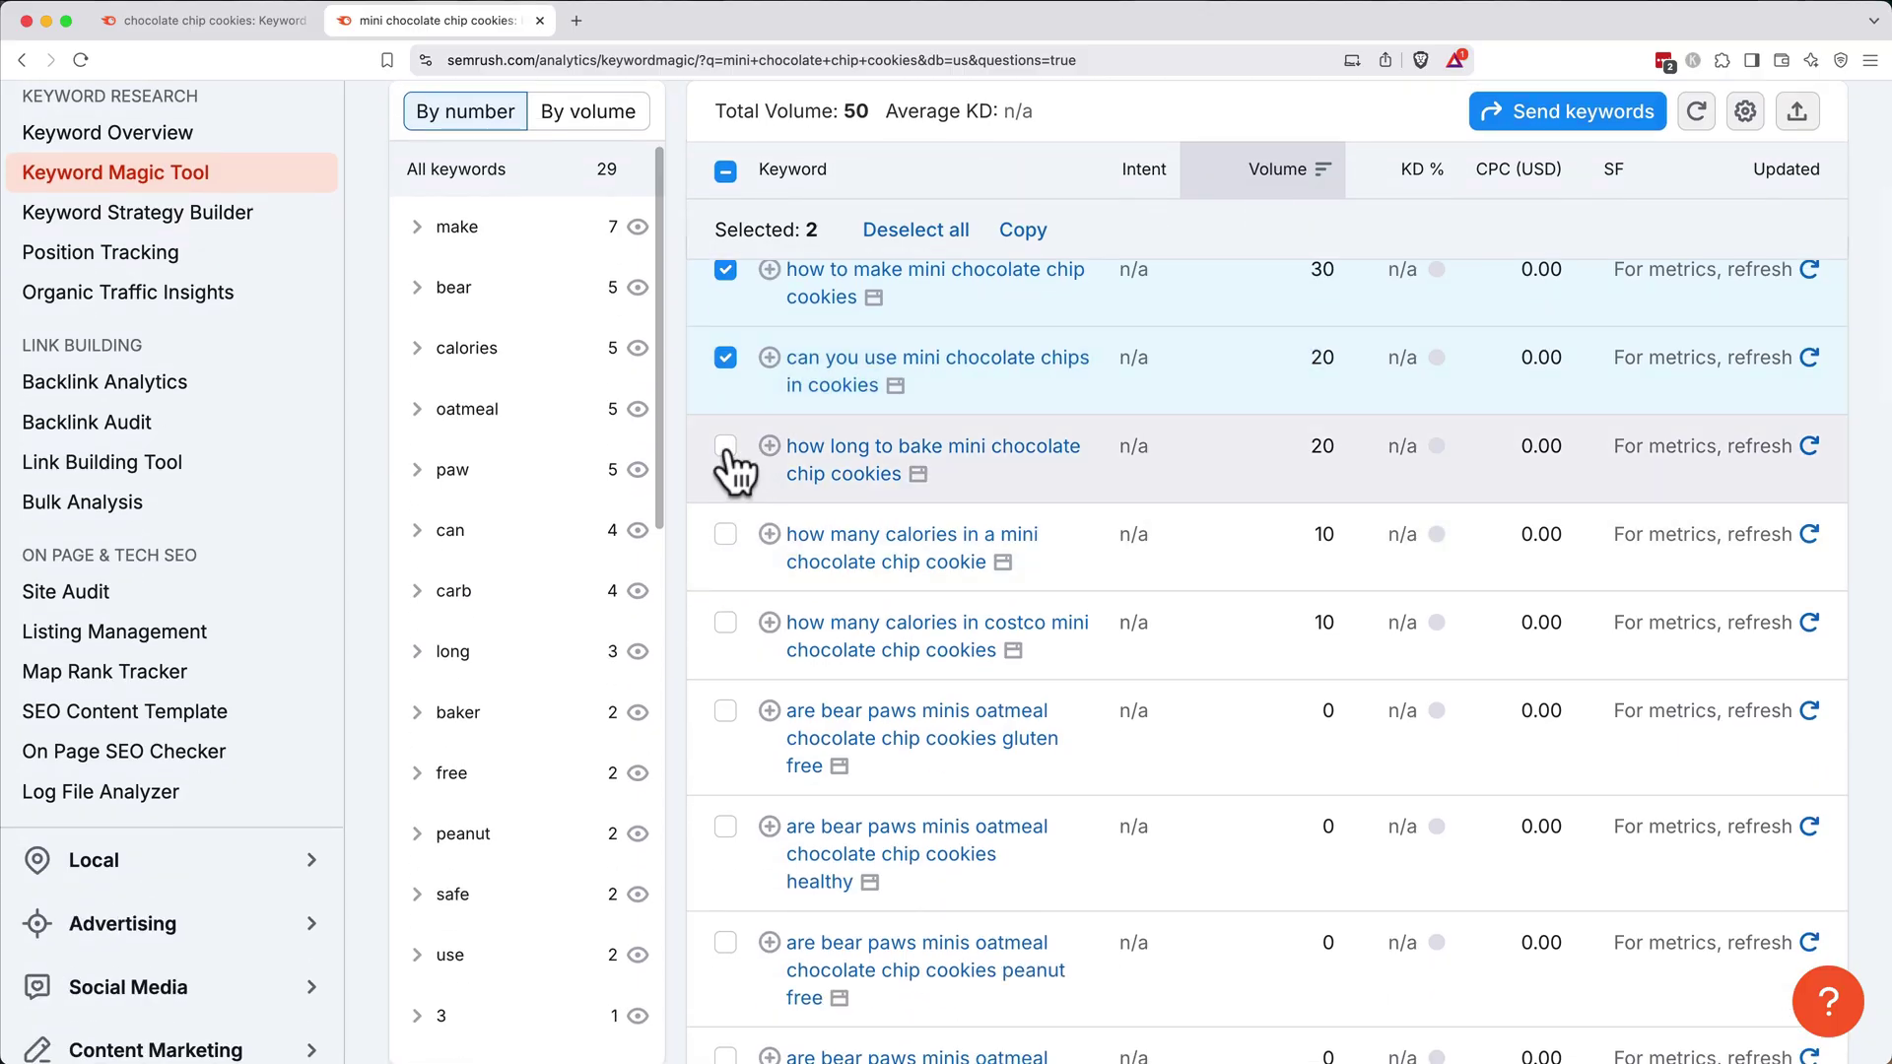
pyautogui.click(725, 445)
pyautogui.click(725, 534)
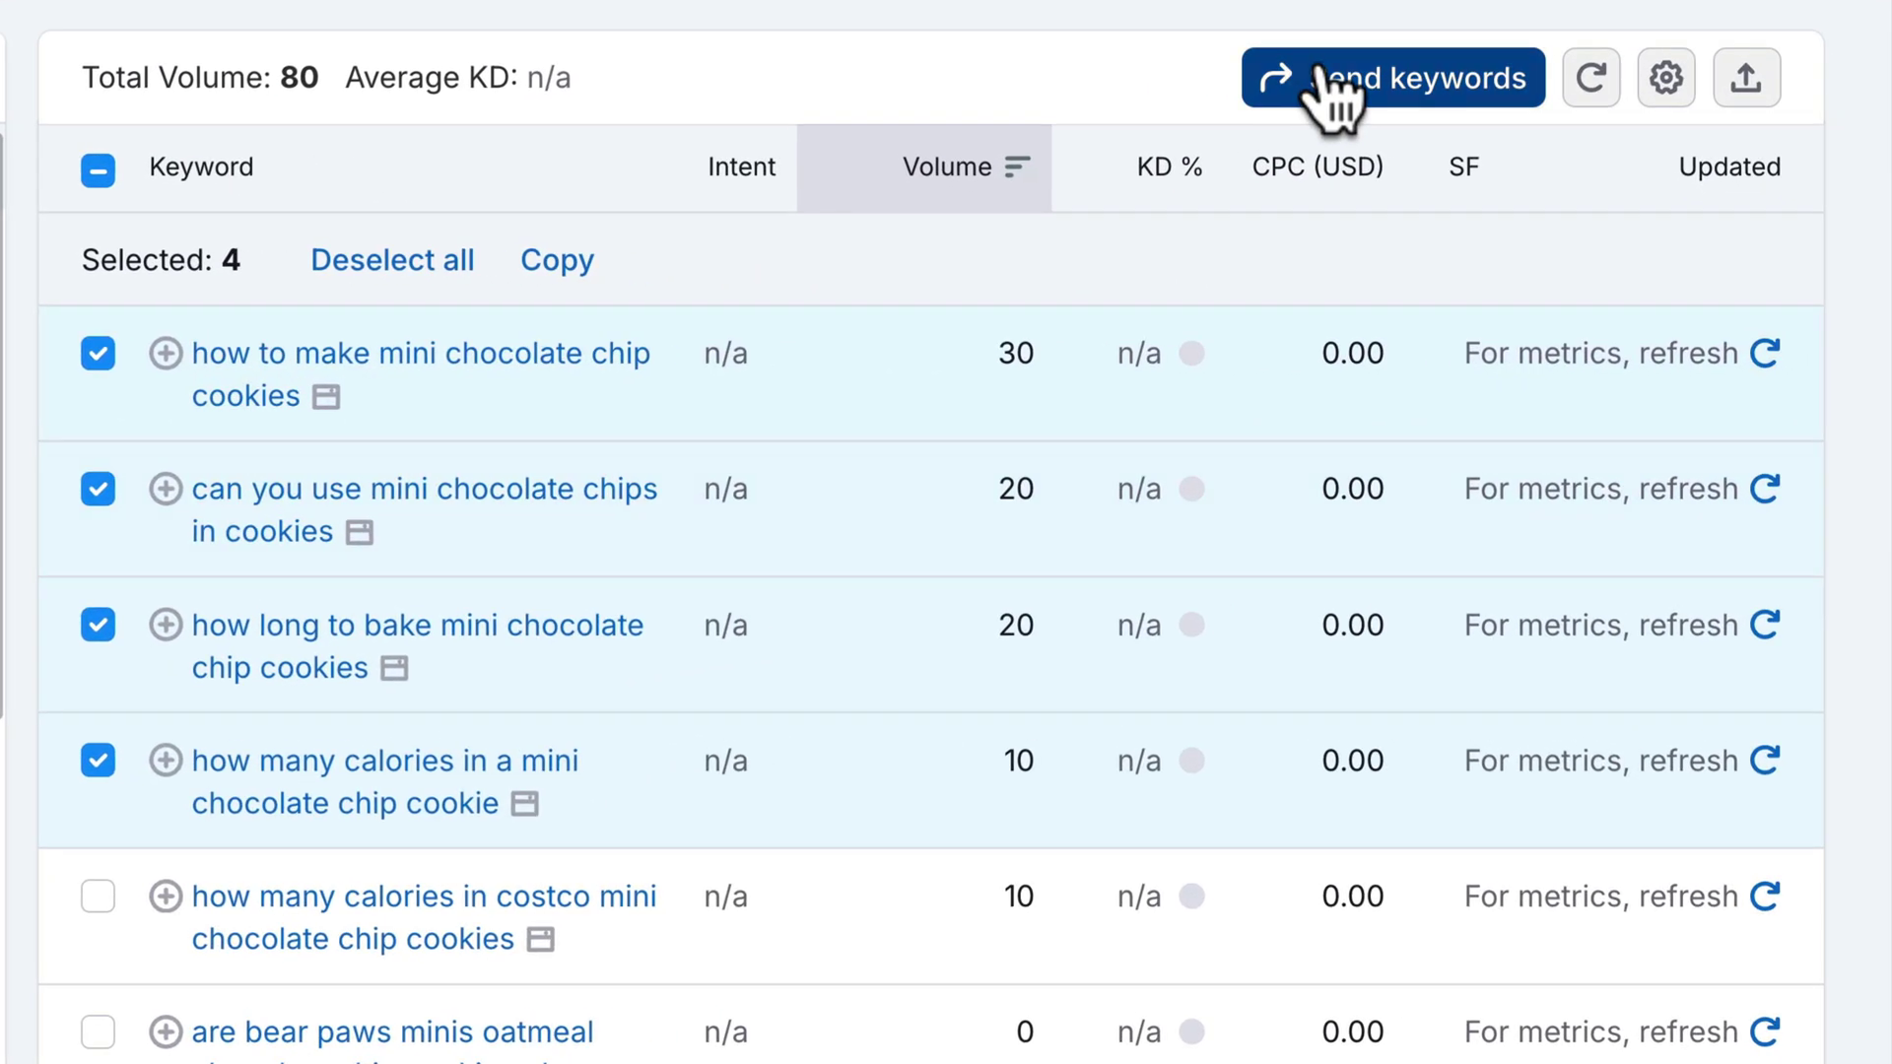
# Add the four questions to the existing recipe blog list, bringing it to 15 keywords
pyautogui.click(1432, 147)
pyautogui.click(1195, 810)
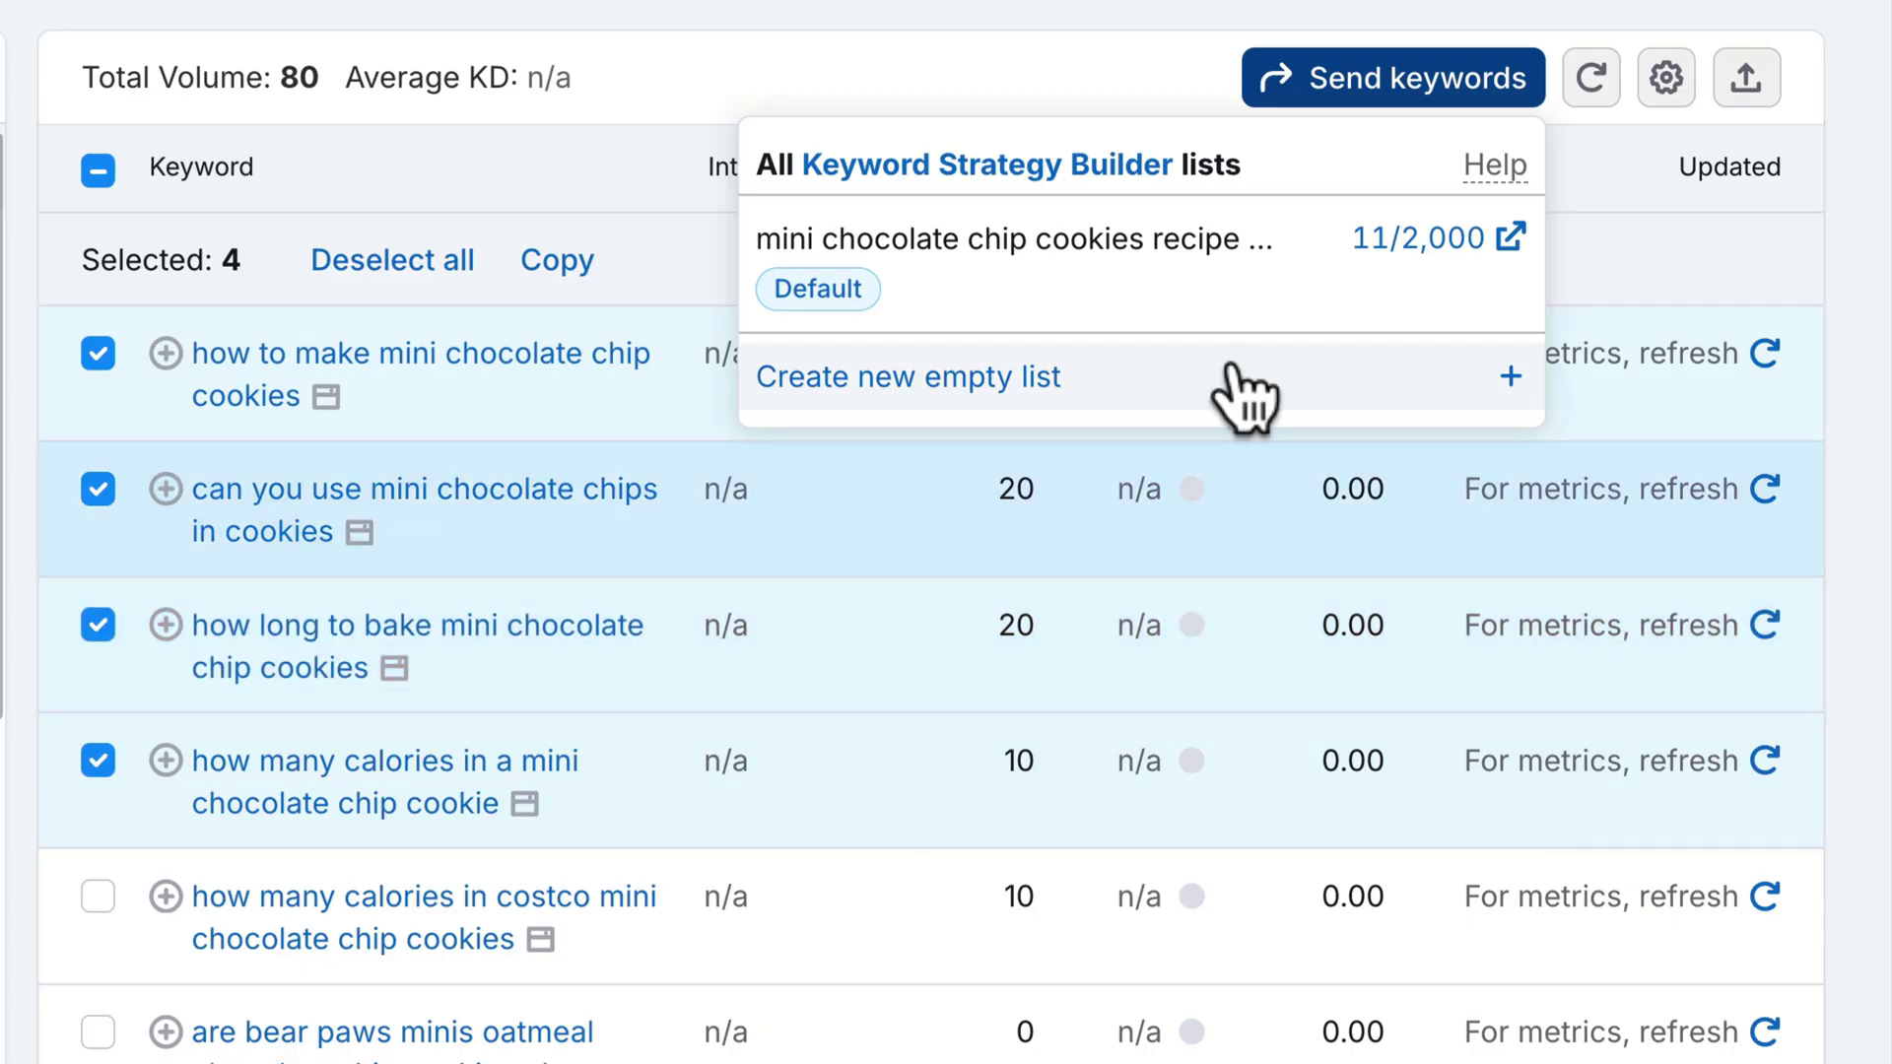
pyautogui.click(1252, 291)
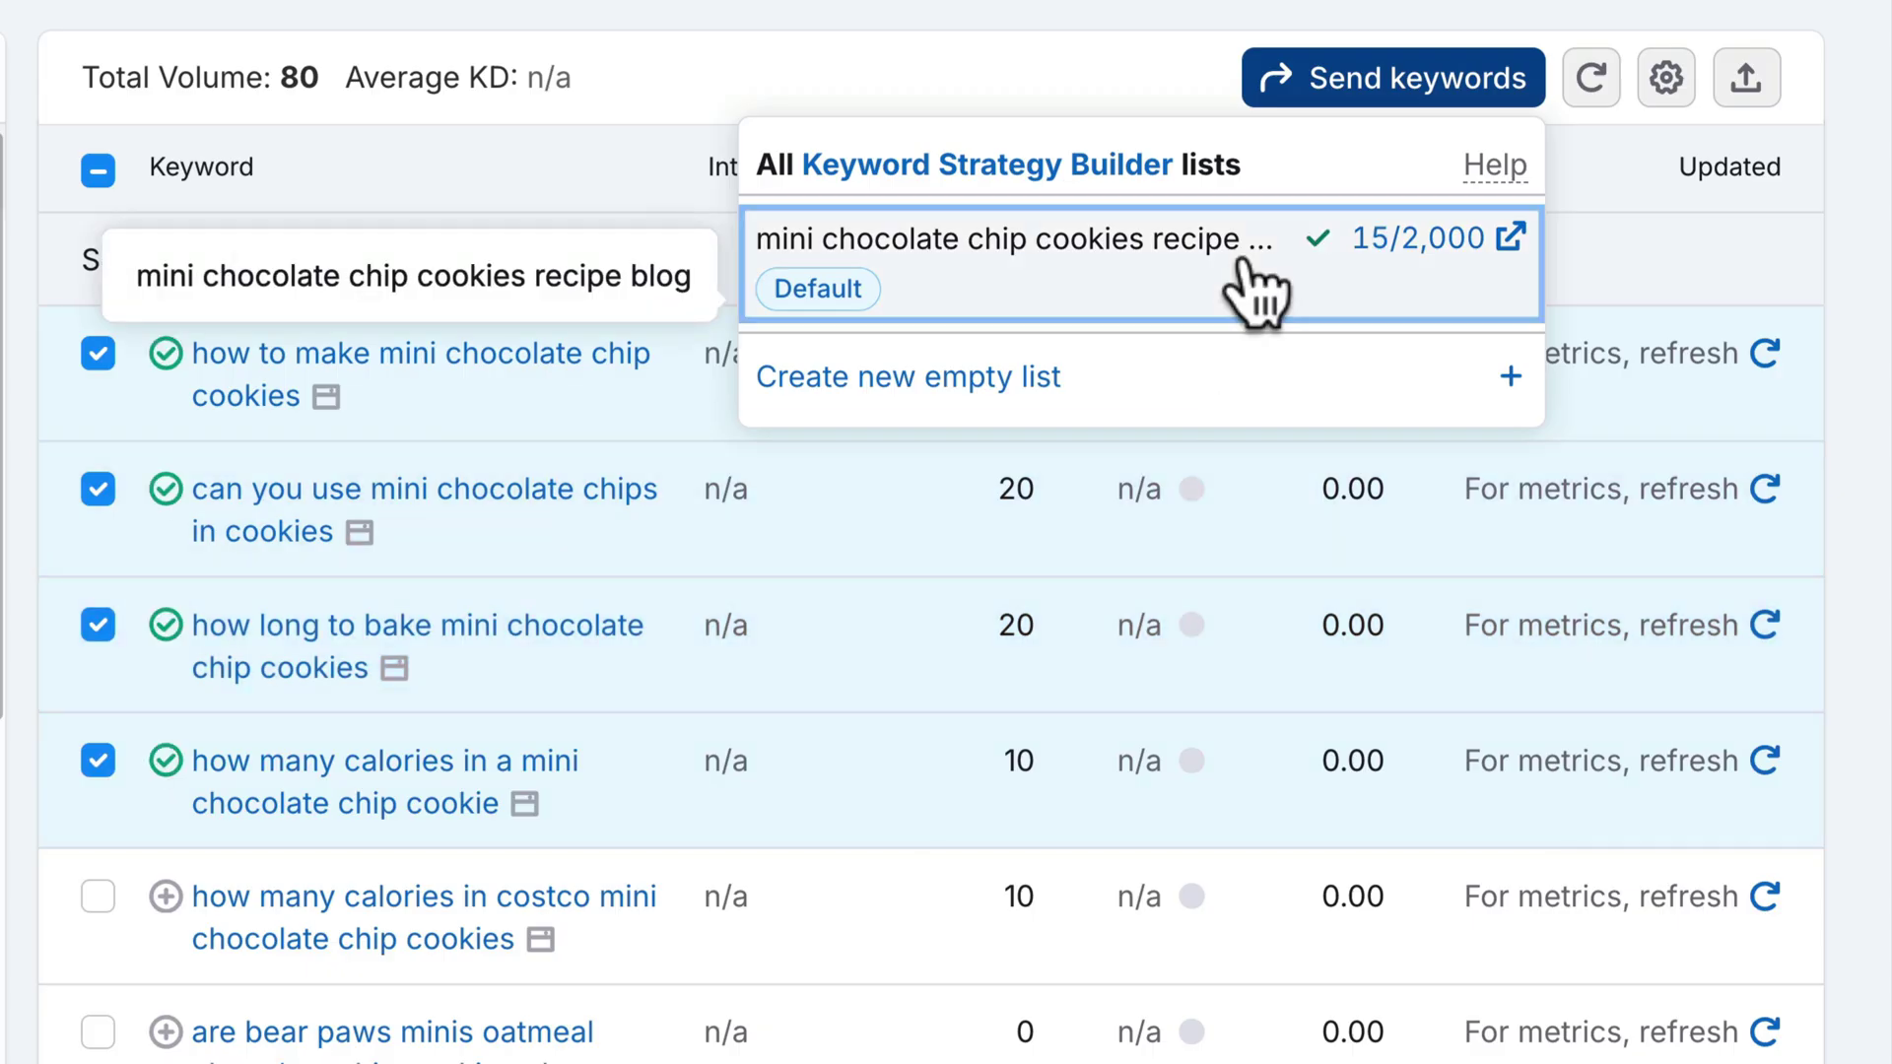
# Open the 15-keyword recipe blog list in Keyword Strategy Builder and sort it by volume
pyautogui.click(1509, 238)
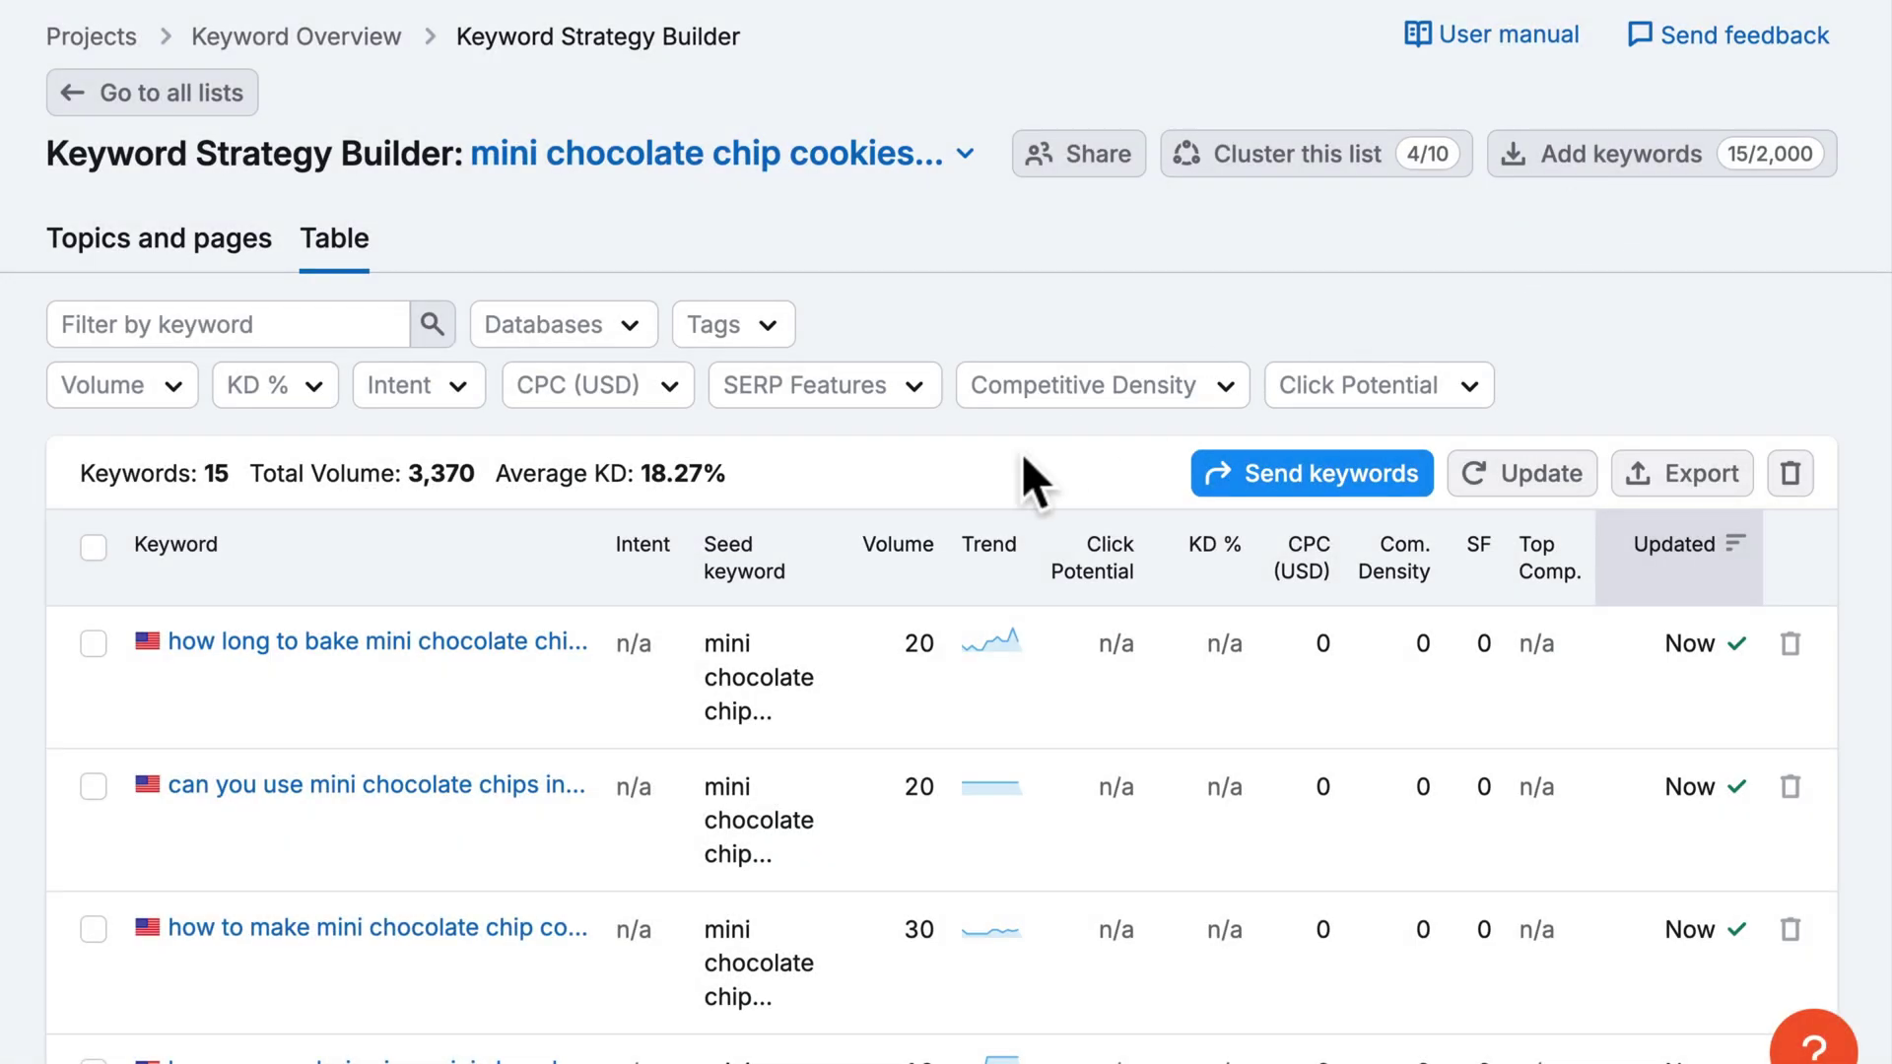
pyautogui.click(921, 571)
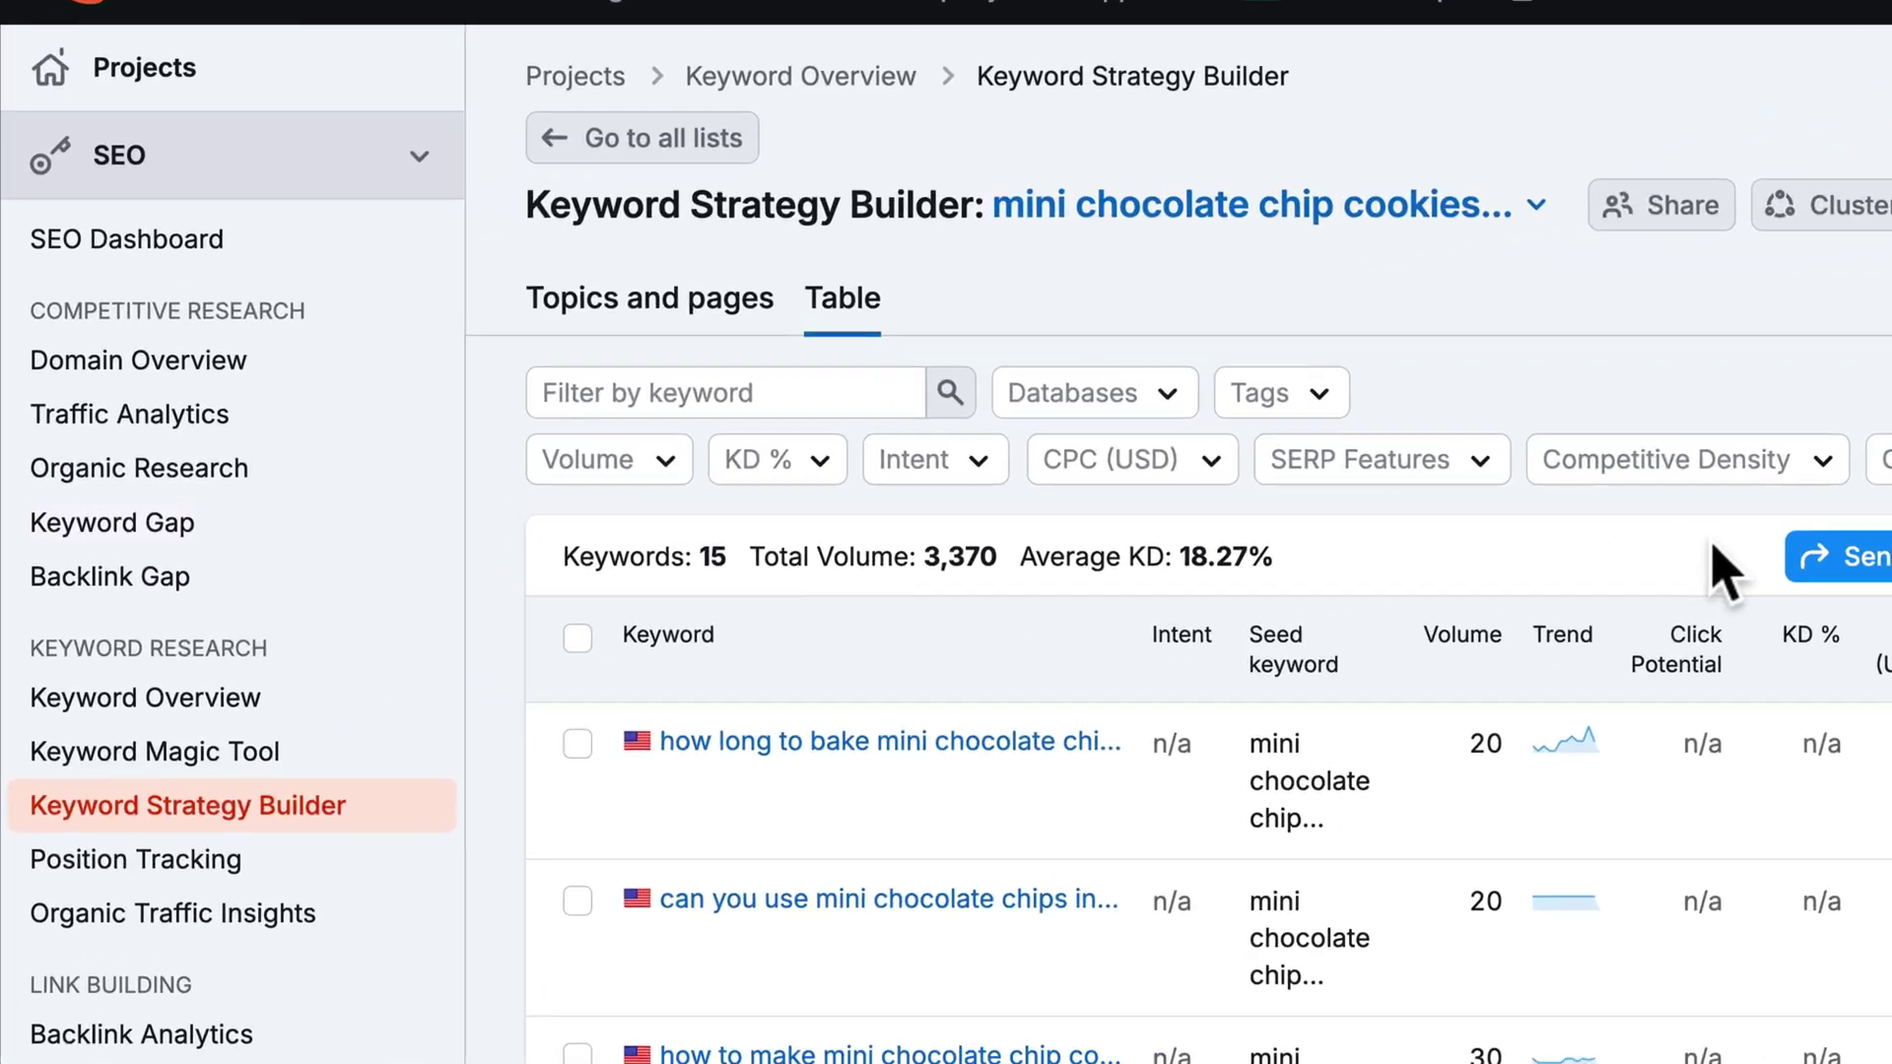
# Start a Keyword Gap check with diethood.com as You and cookingclassy.com as first competitor
pyautogui.click(211, 540)
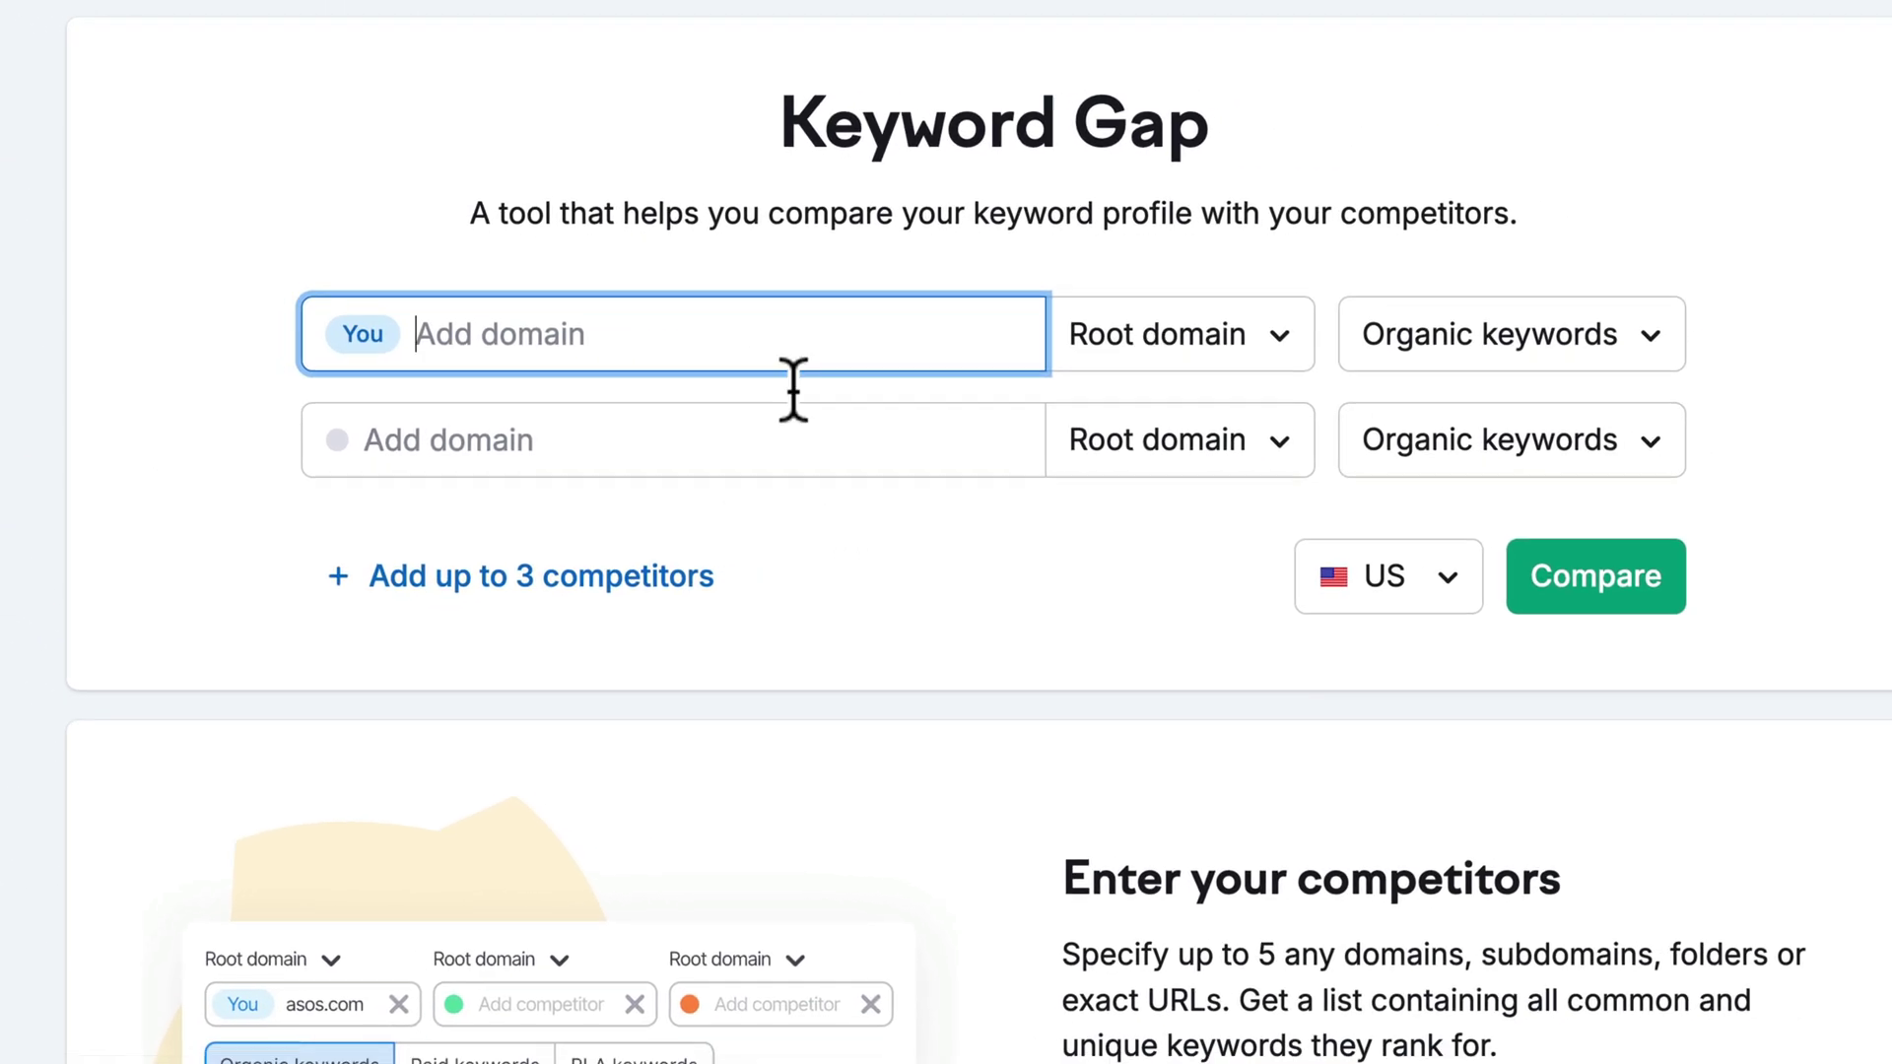
pyautogui.write('dietho')
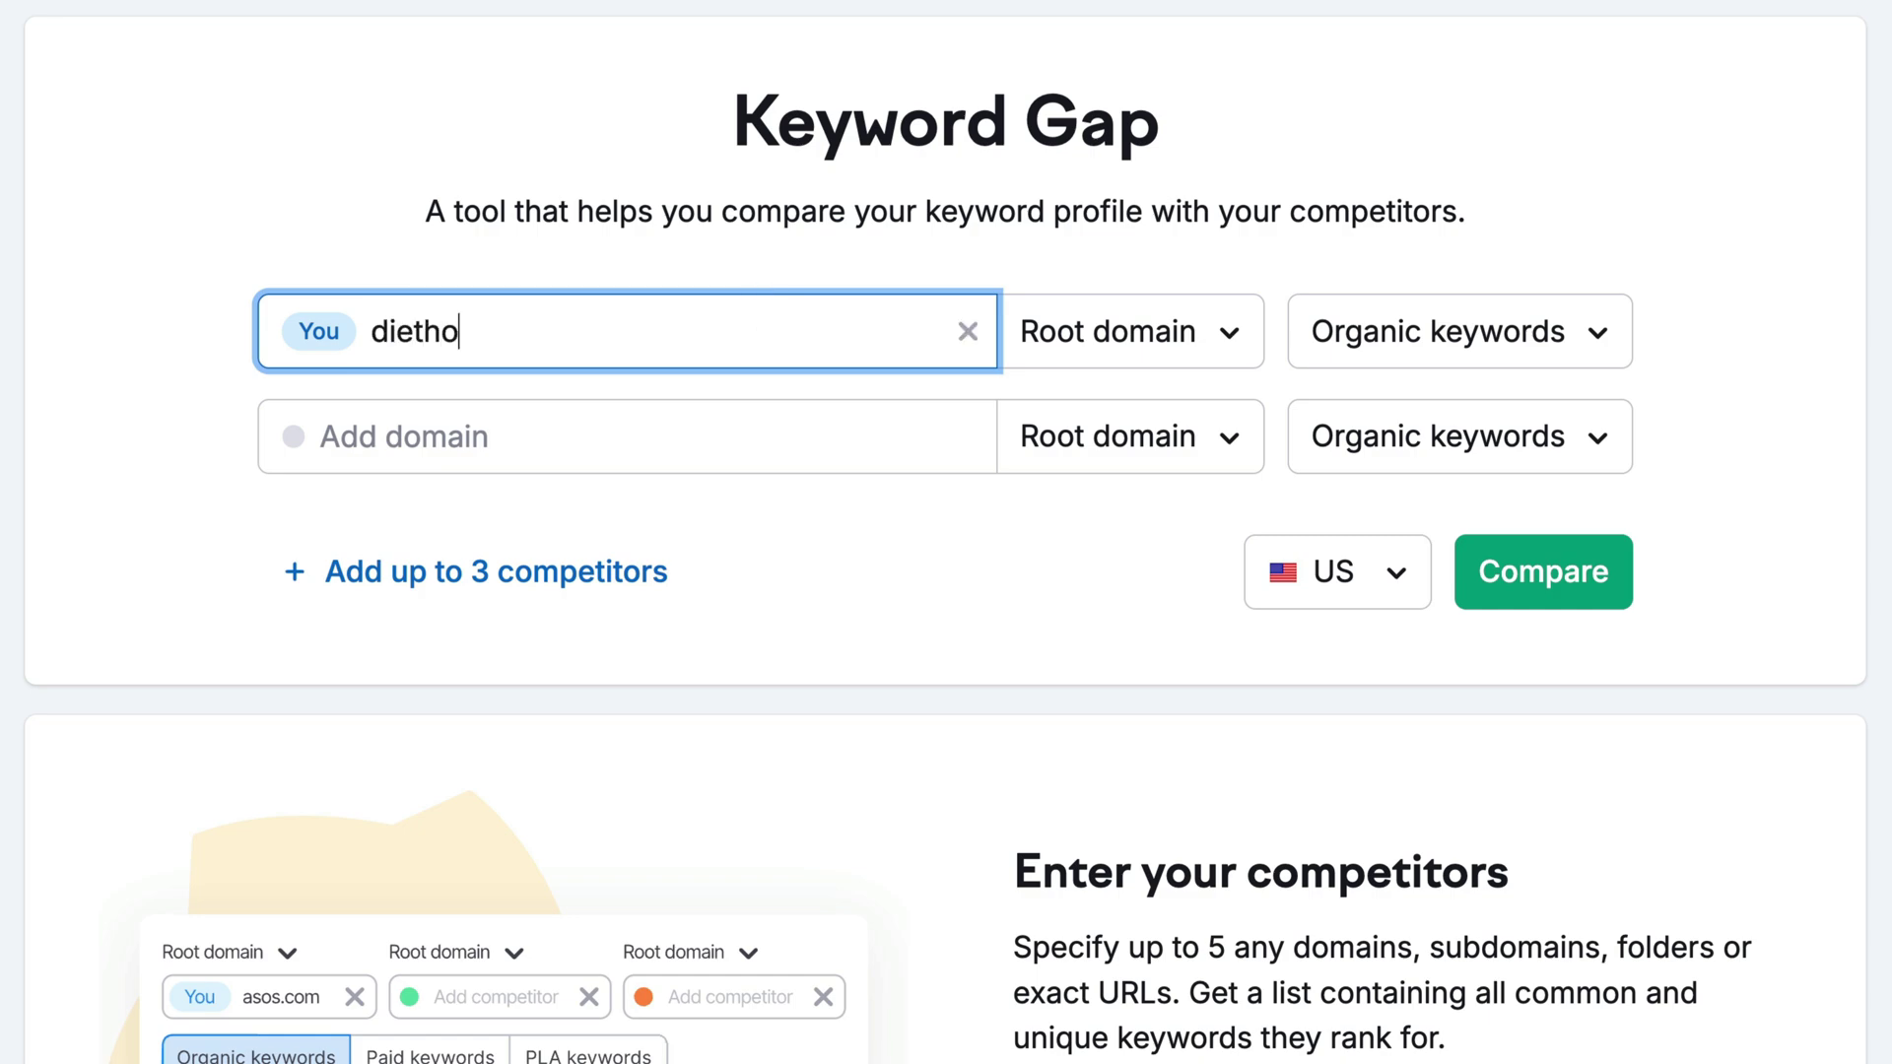
pyautogui.write('od.com')
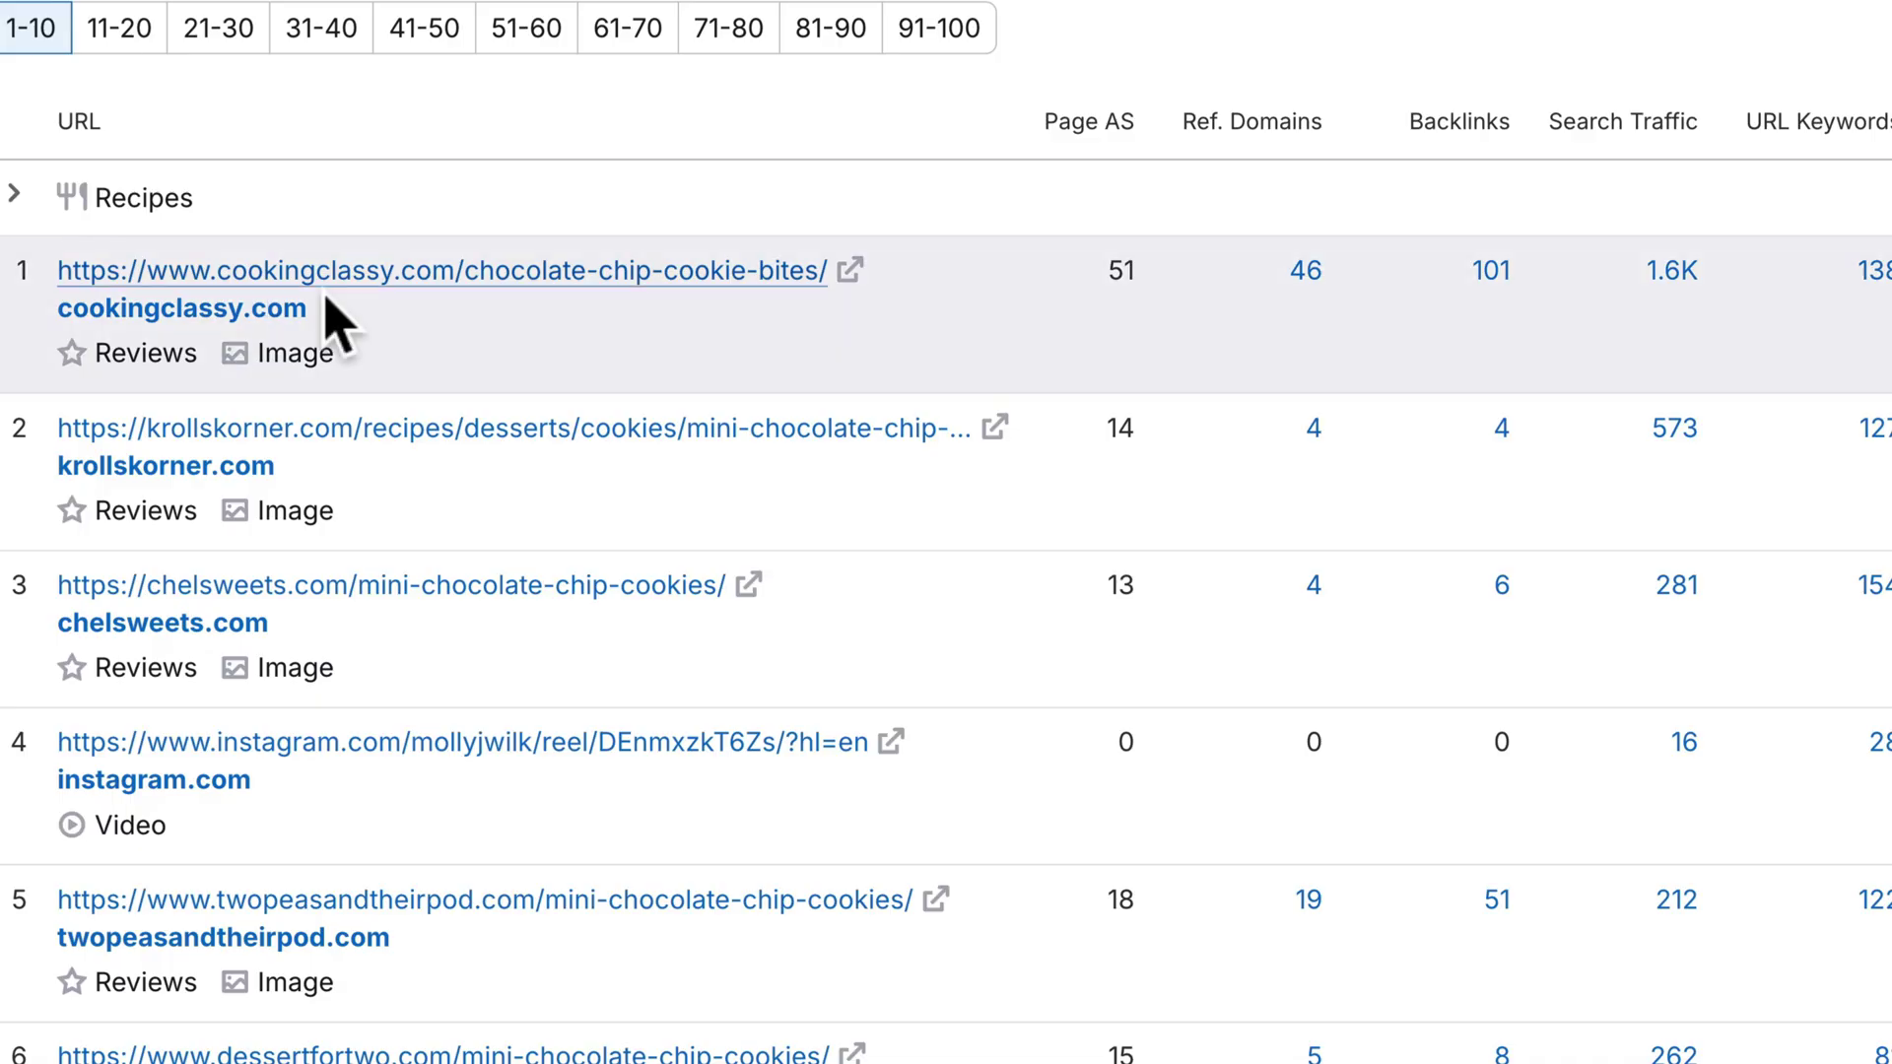
pyautogui.moveTo(325, 308); pyautogui.dragTo(59, 314)
pyautogui.hotkey('ctrl', 'c')
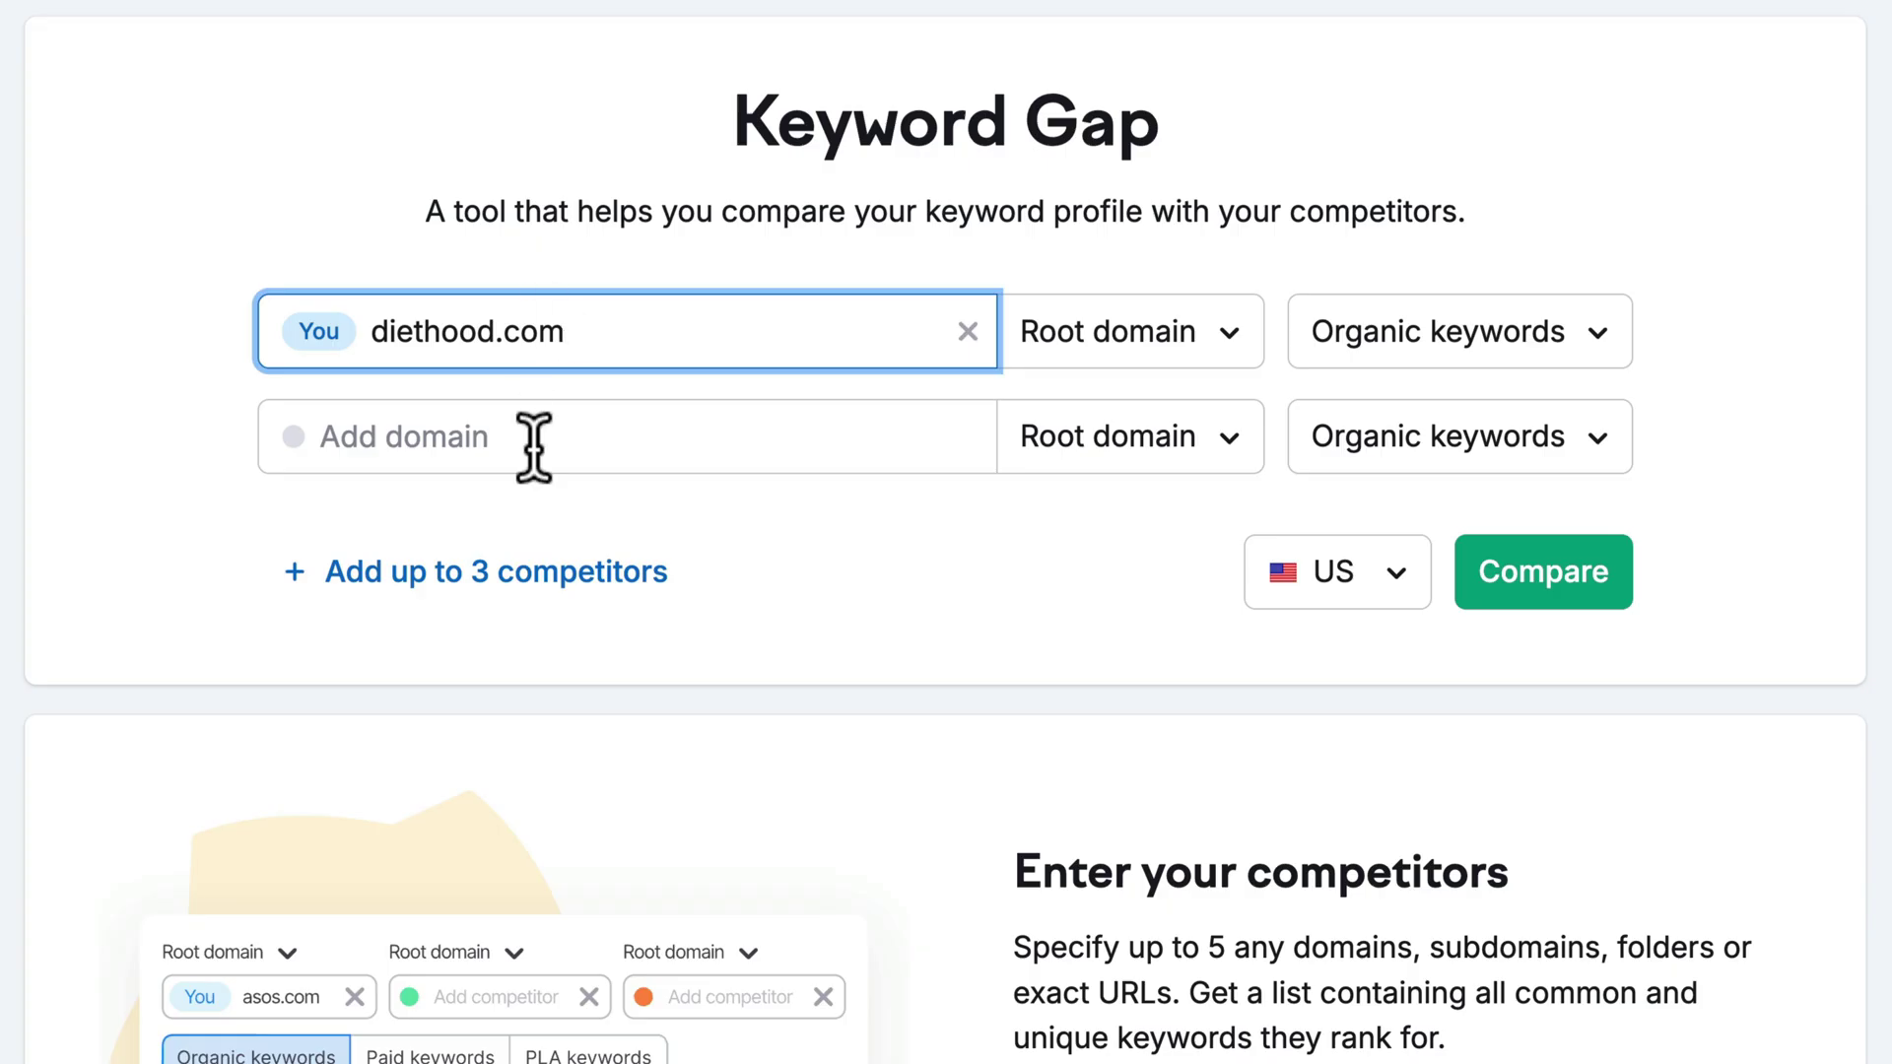
pyautogui.click(532, 435)
pyautogui.hotkey('ctrl', 'v')
# Add krollskorner.com and chelsweets.com as competitors and run the four-domain comparison
pyautogui.click(518, 579)
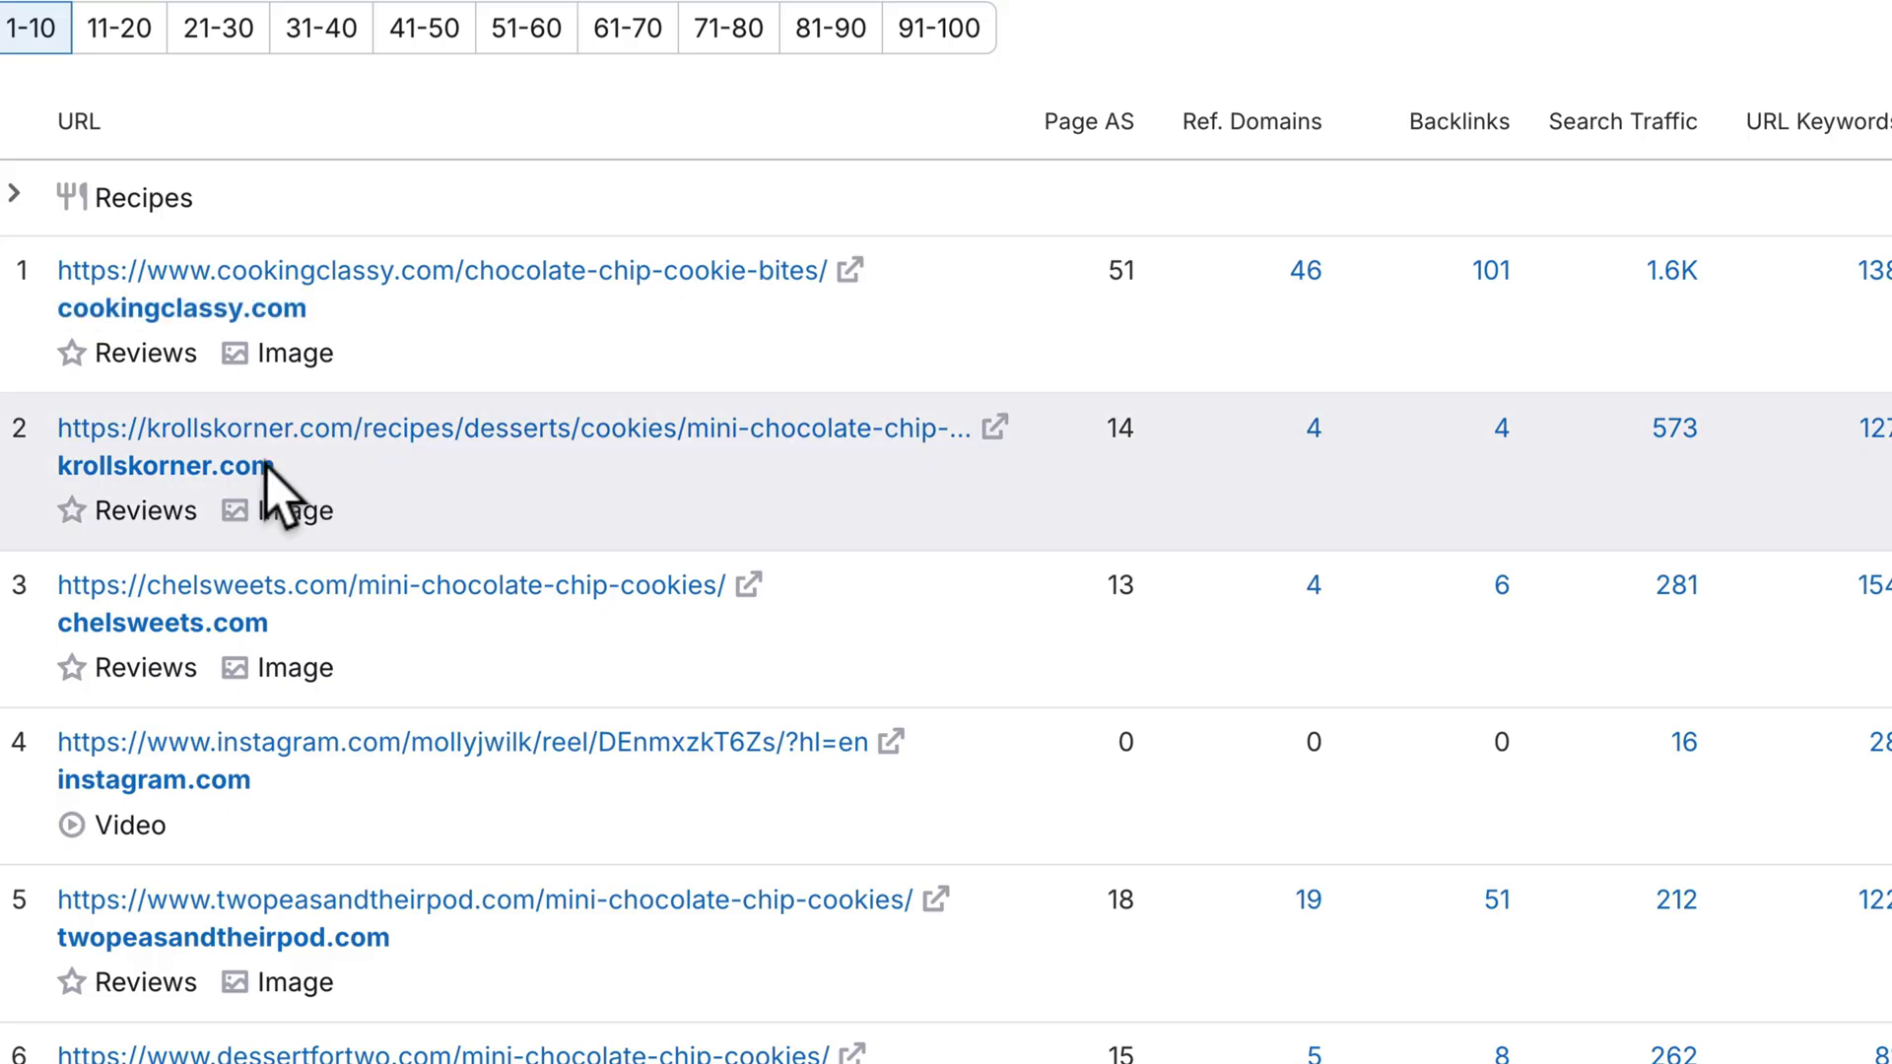
pyautogui.moveTo(523, 473); pyautogui.dragTo(55, 469)
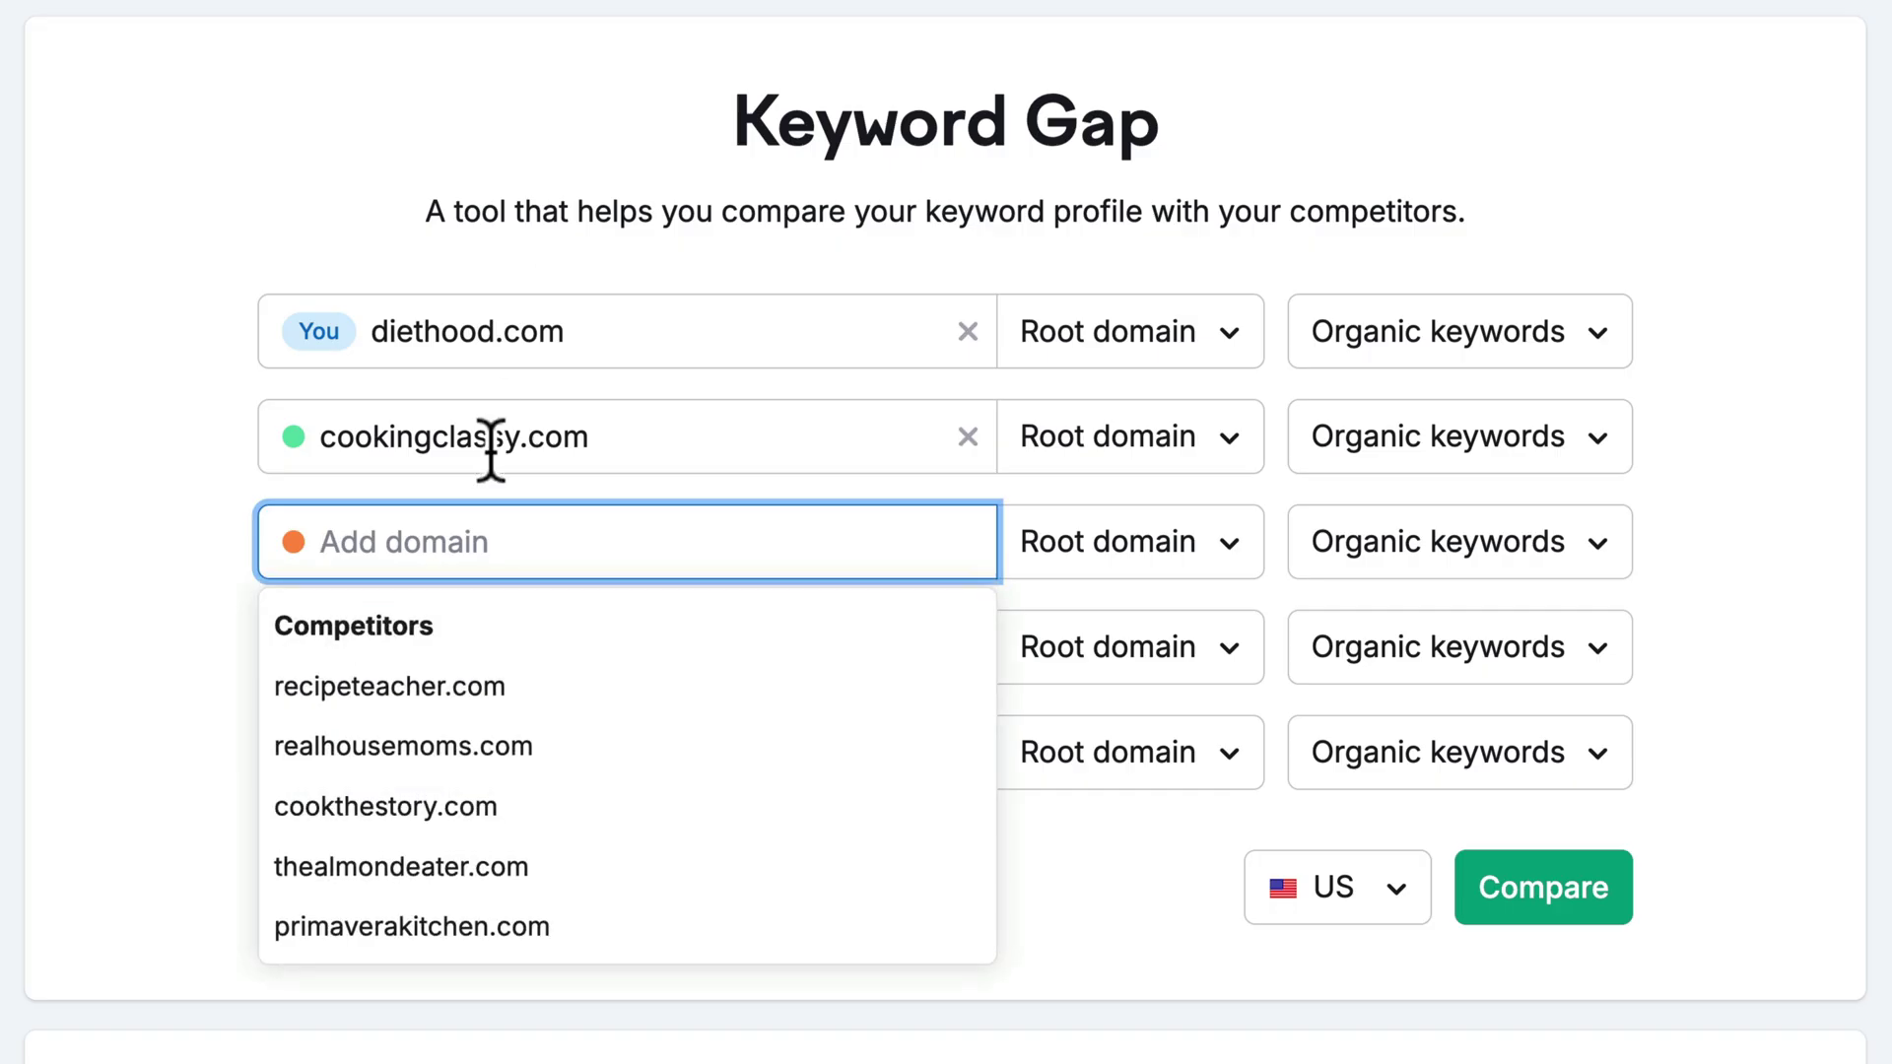
pyautogui.write('krollskorner.com')
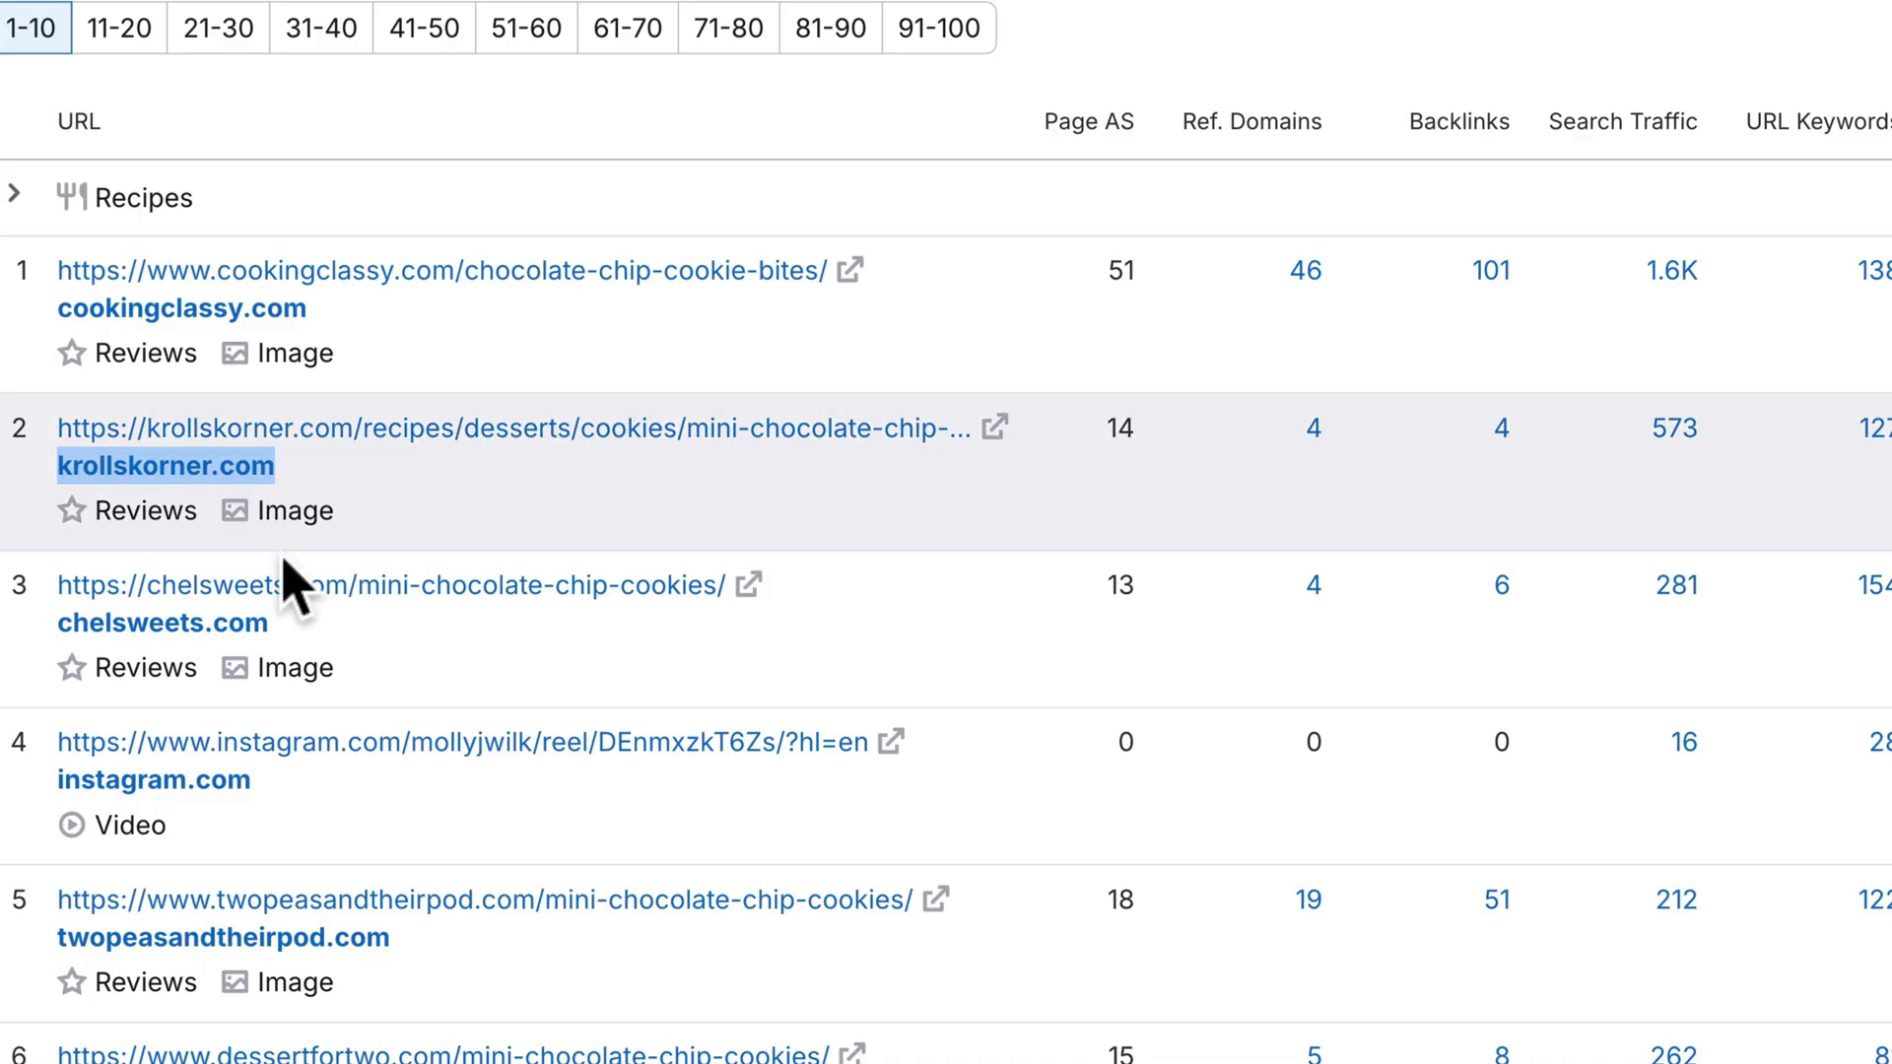
pyautogui.moveTo(279, 621); pyautogui.dragTo(57, 631)
pyautogui.hotkey('ctrl', 'c')
pyautogui.click(542, 675)
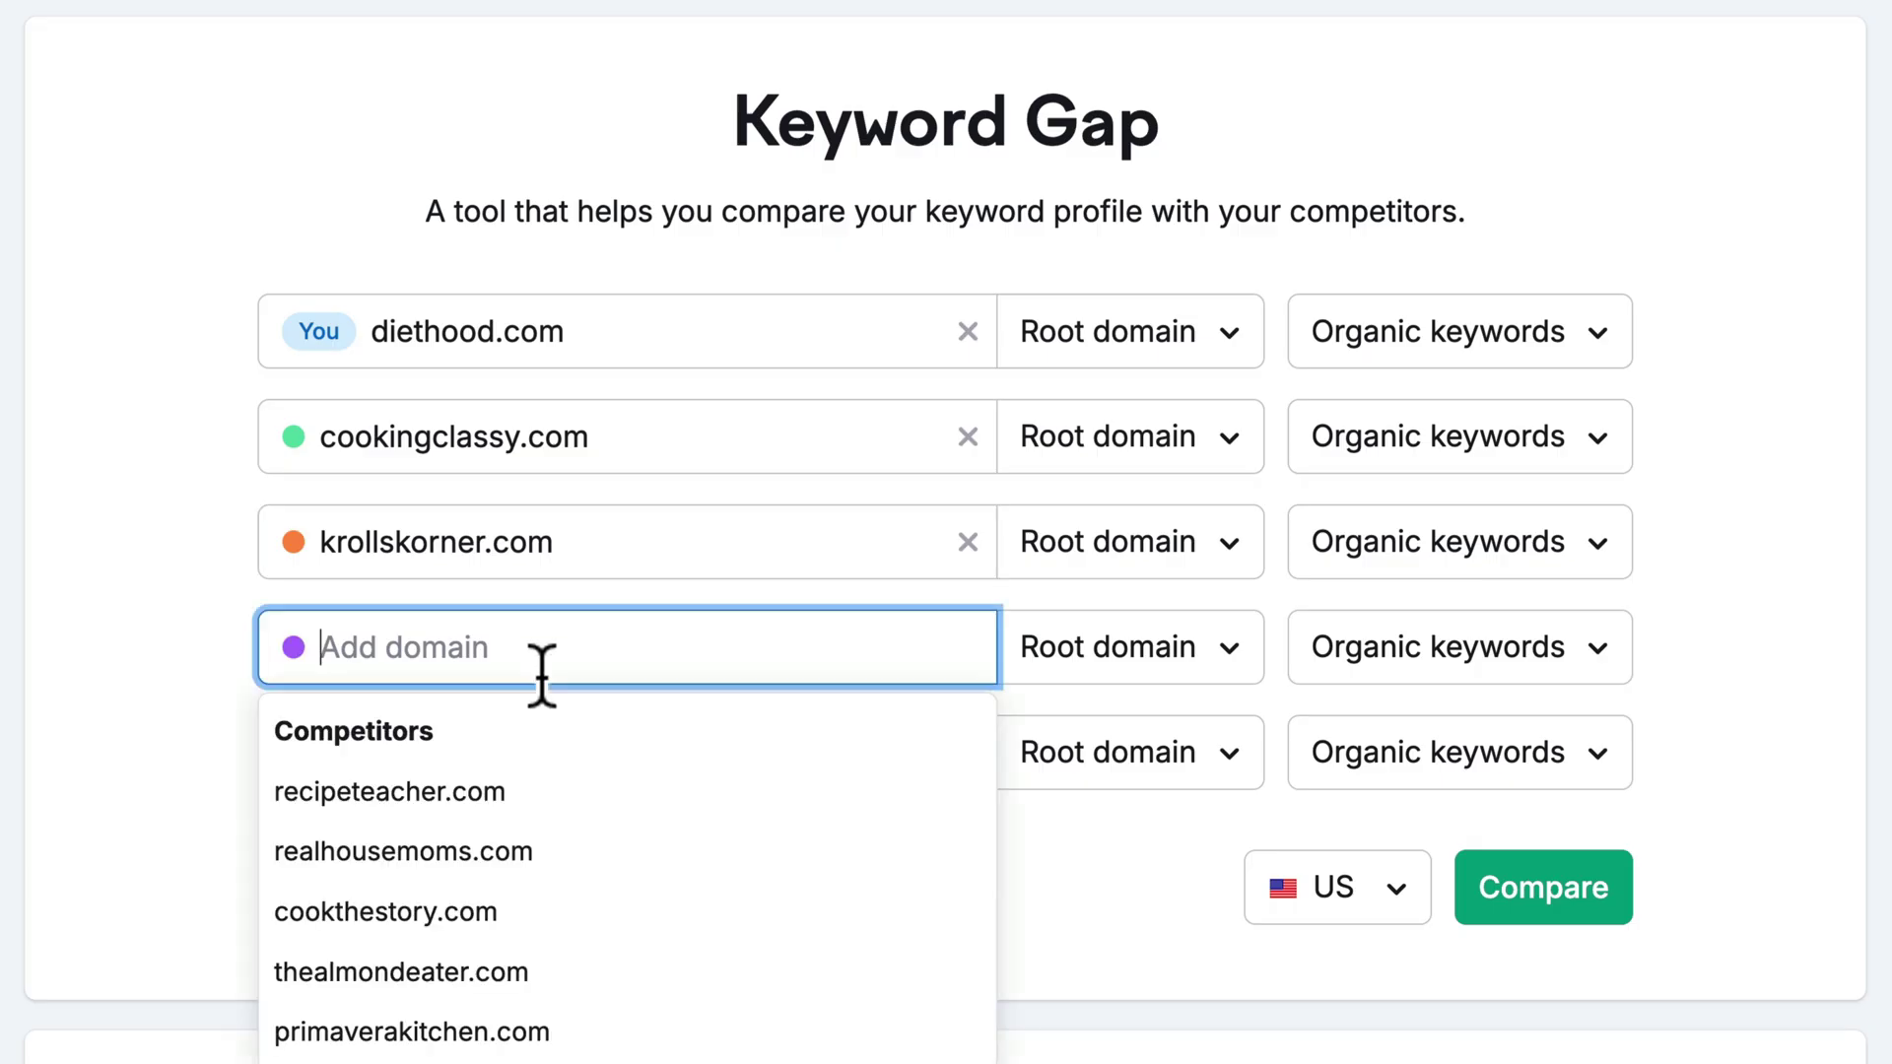
pyautogui.hotkey('ctrl', 'v')
pyautogui.click(924, 840)
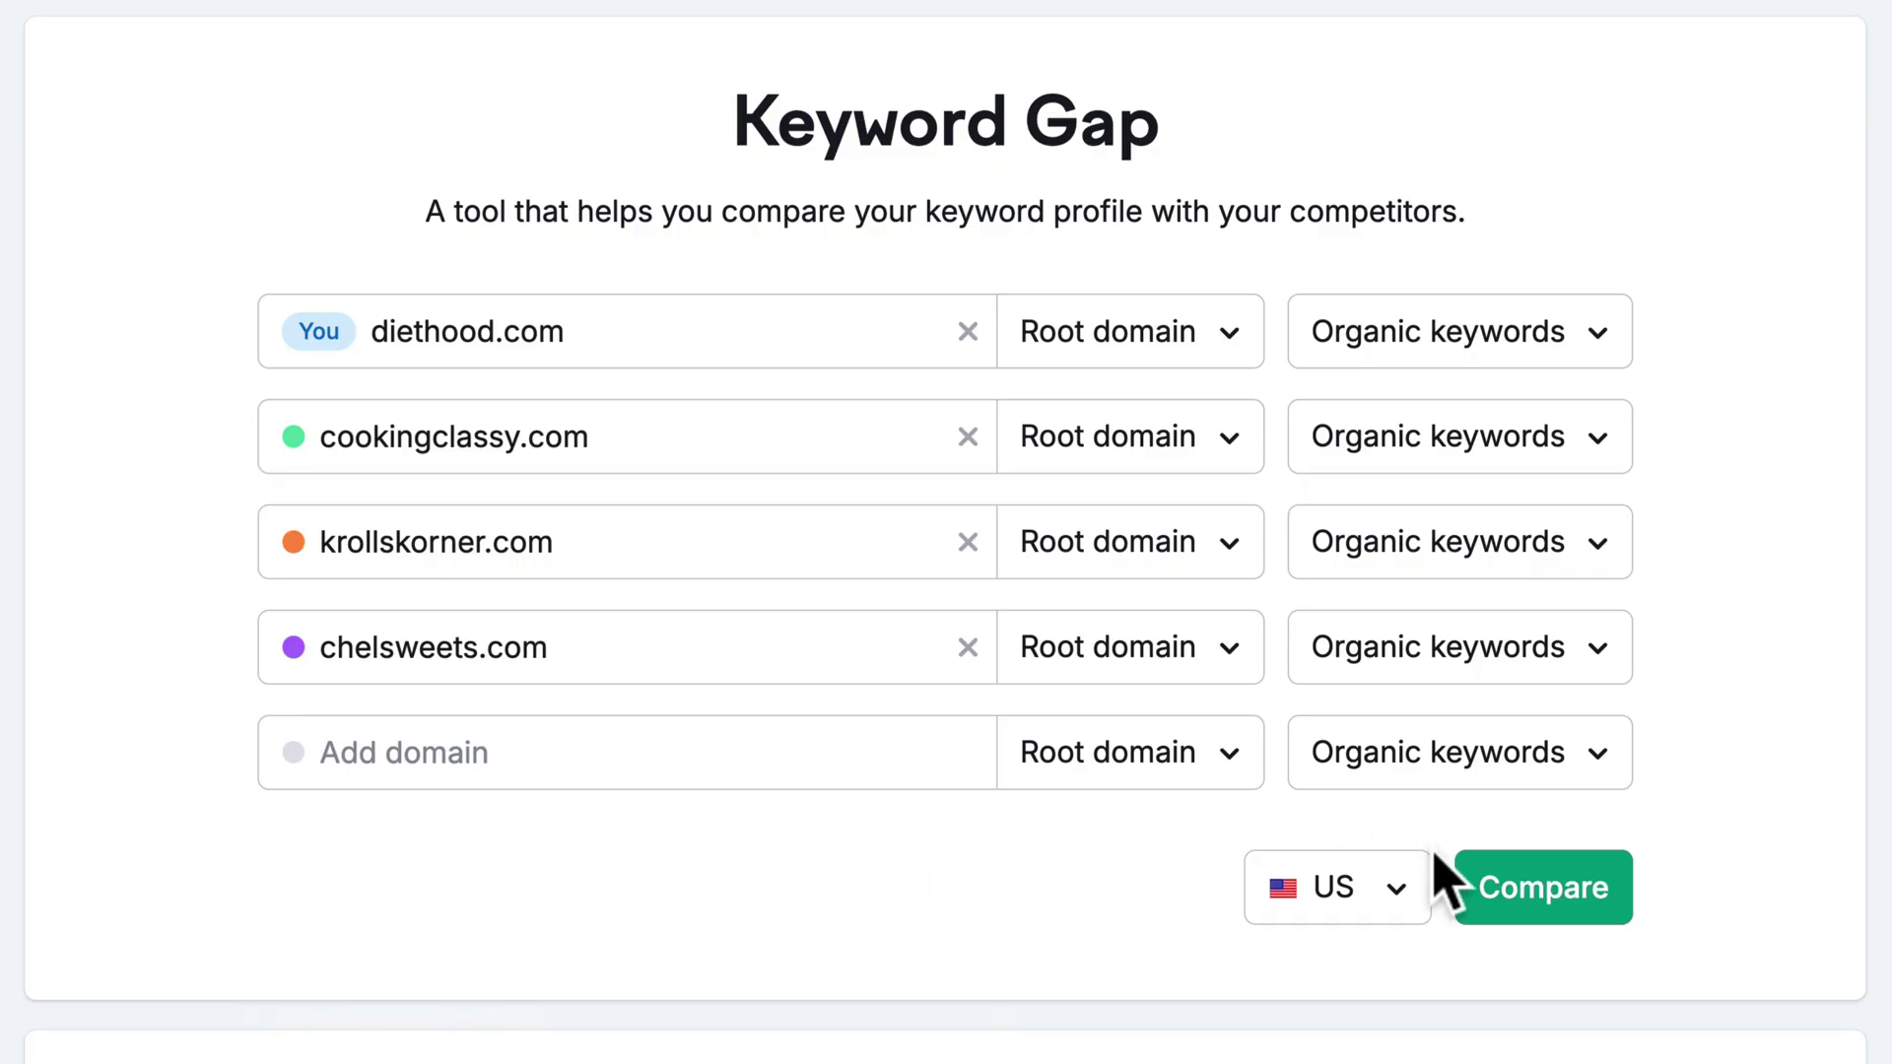
pyautogui.click(1487, 908)
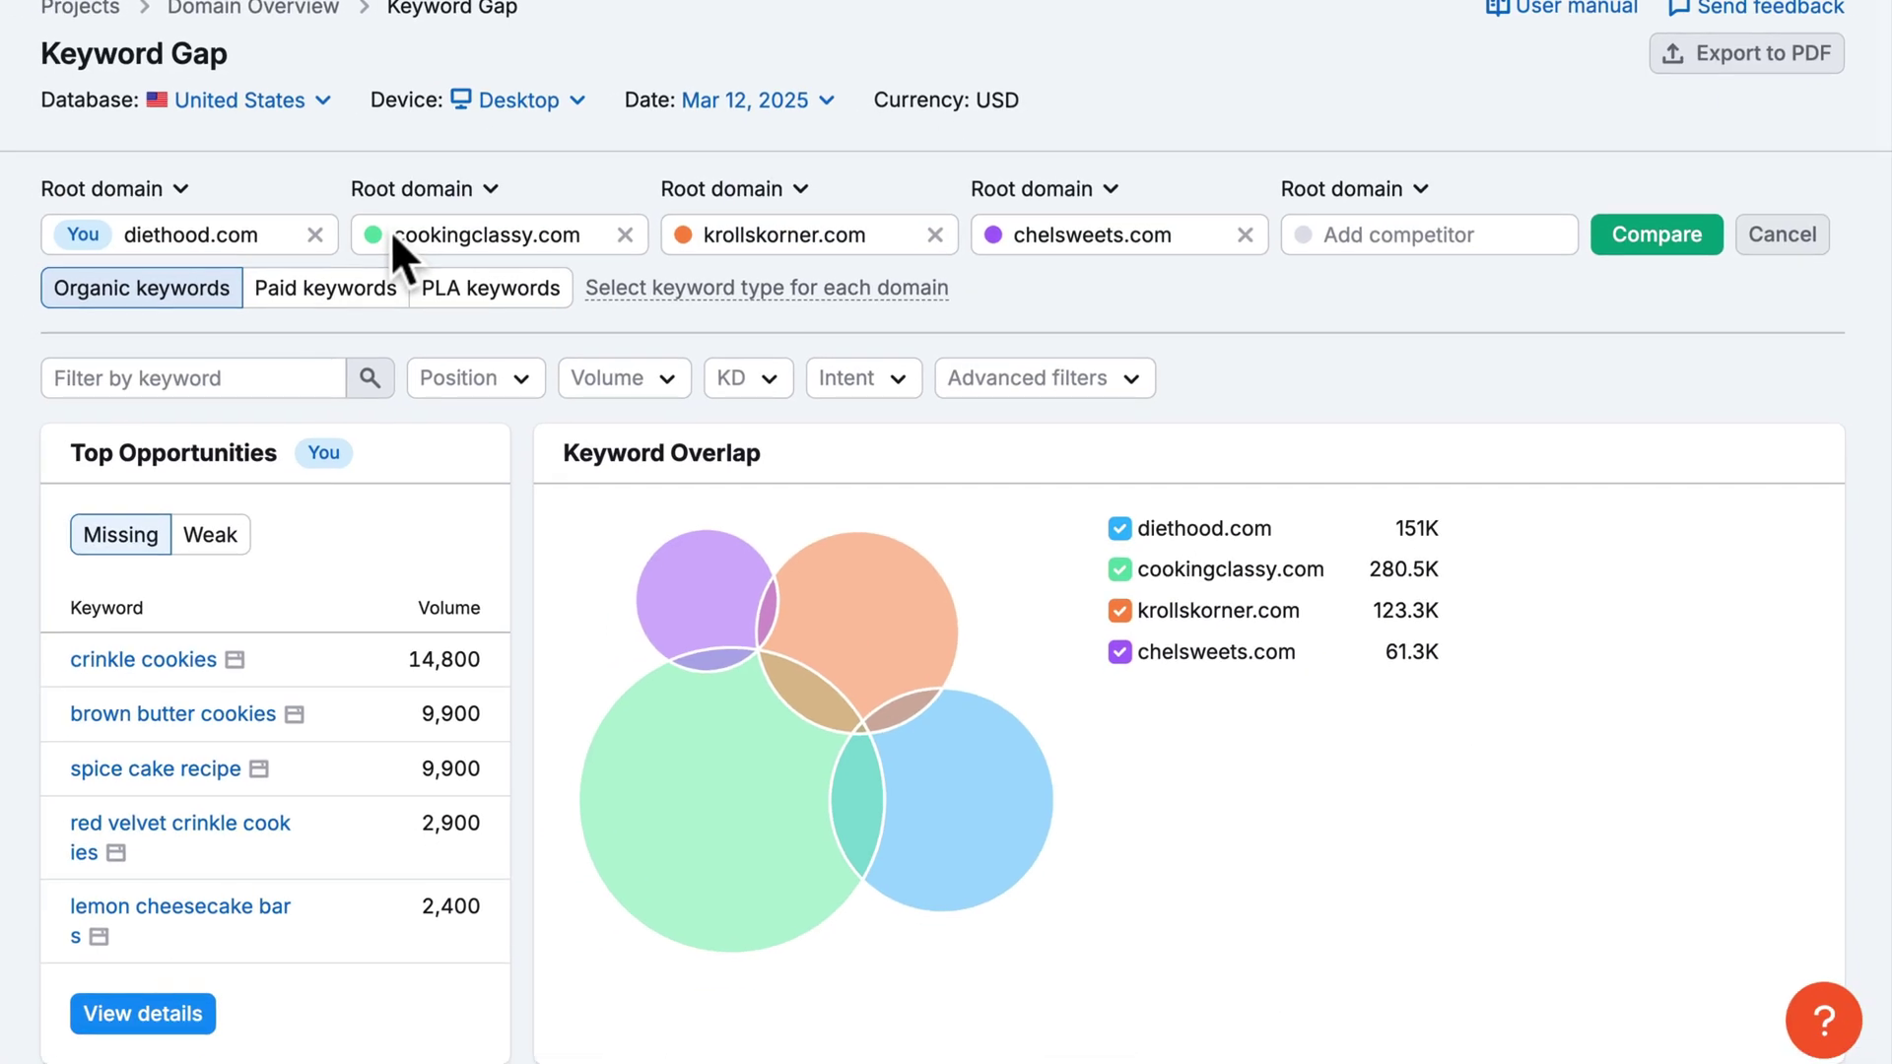
# Switch Top Opportunities to Missing and open the full table of 573 keywords diethood.com lacks
pyautogui.scroll(-4, 391, 231)
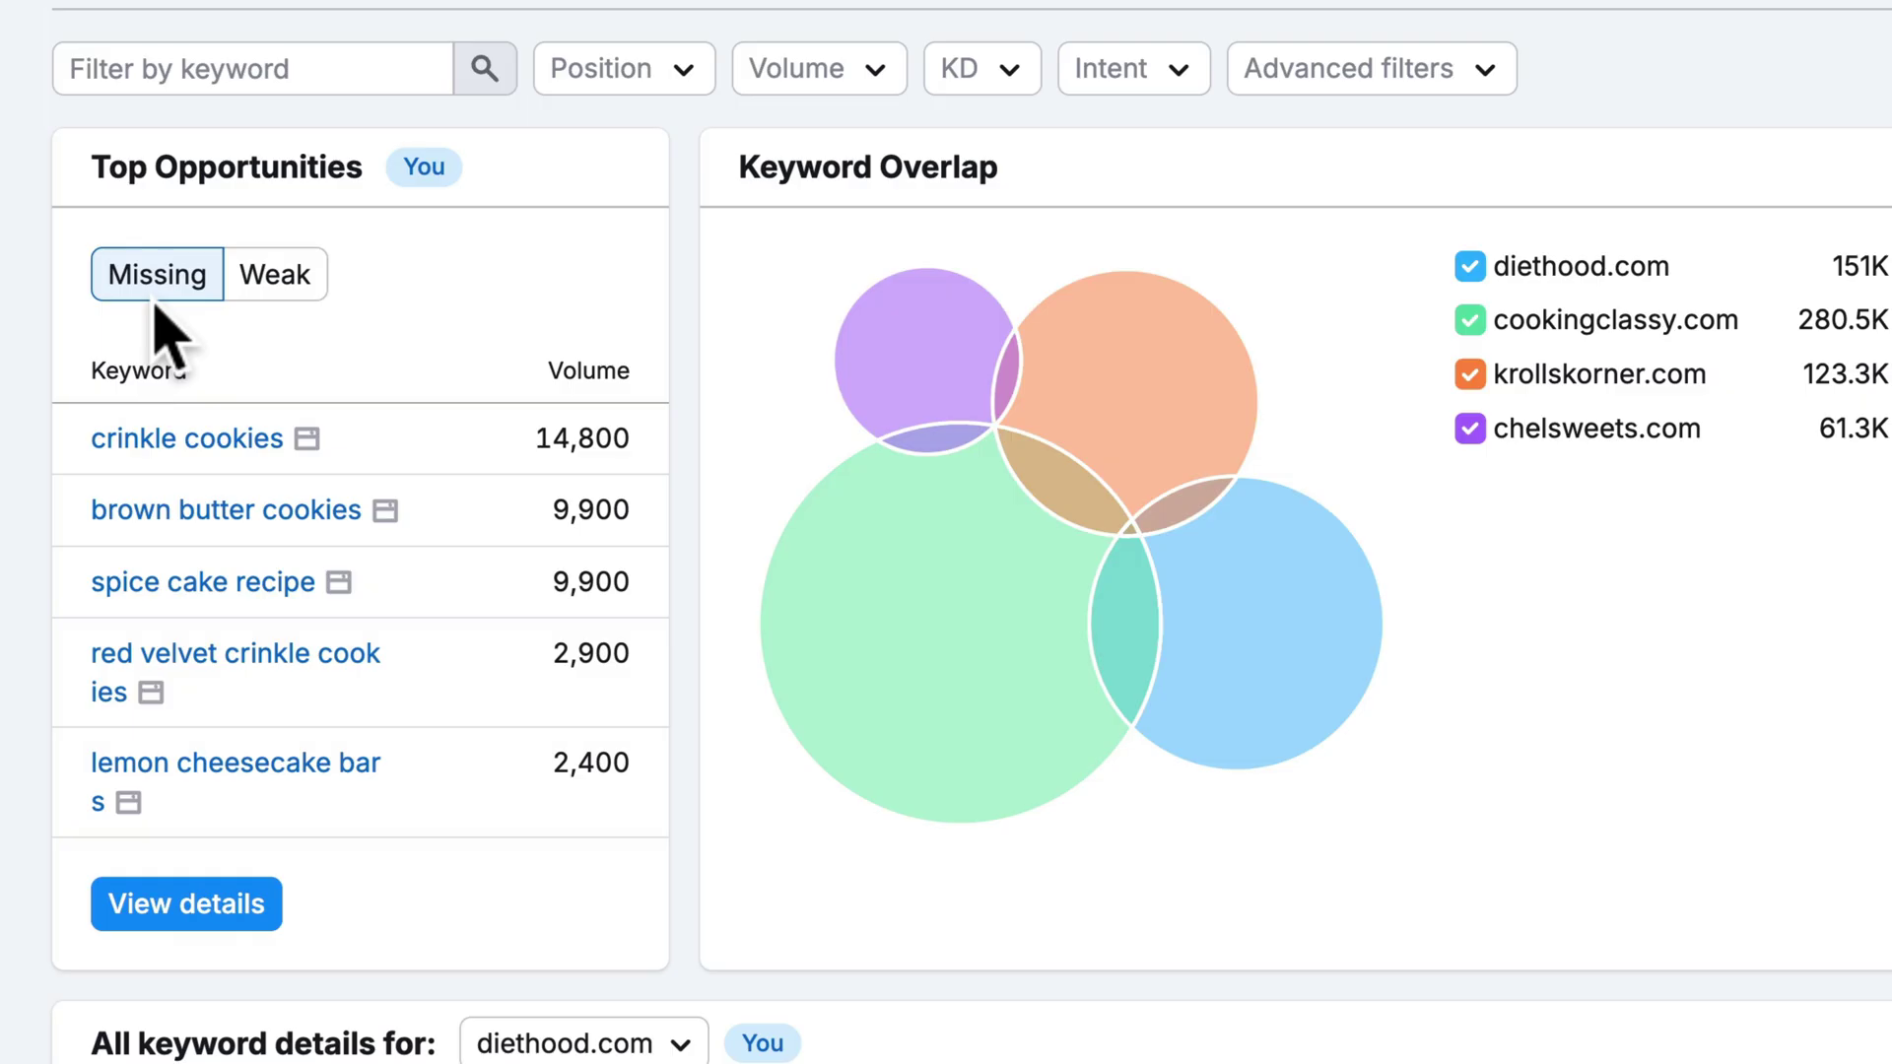
pyautogui.click(276, 284)
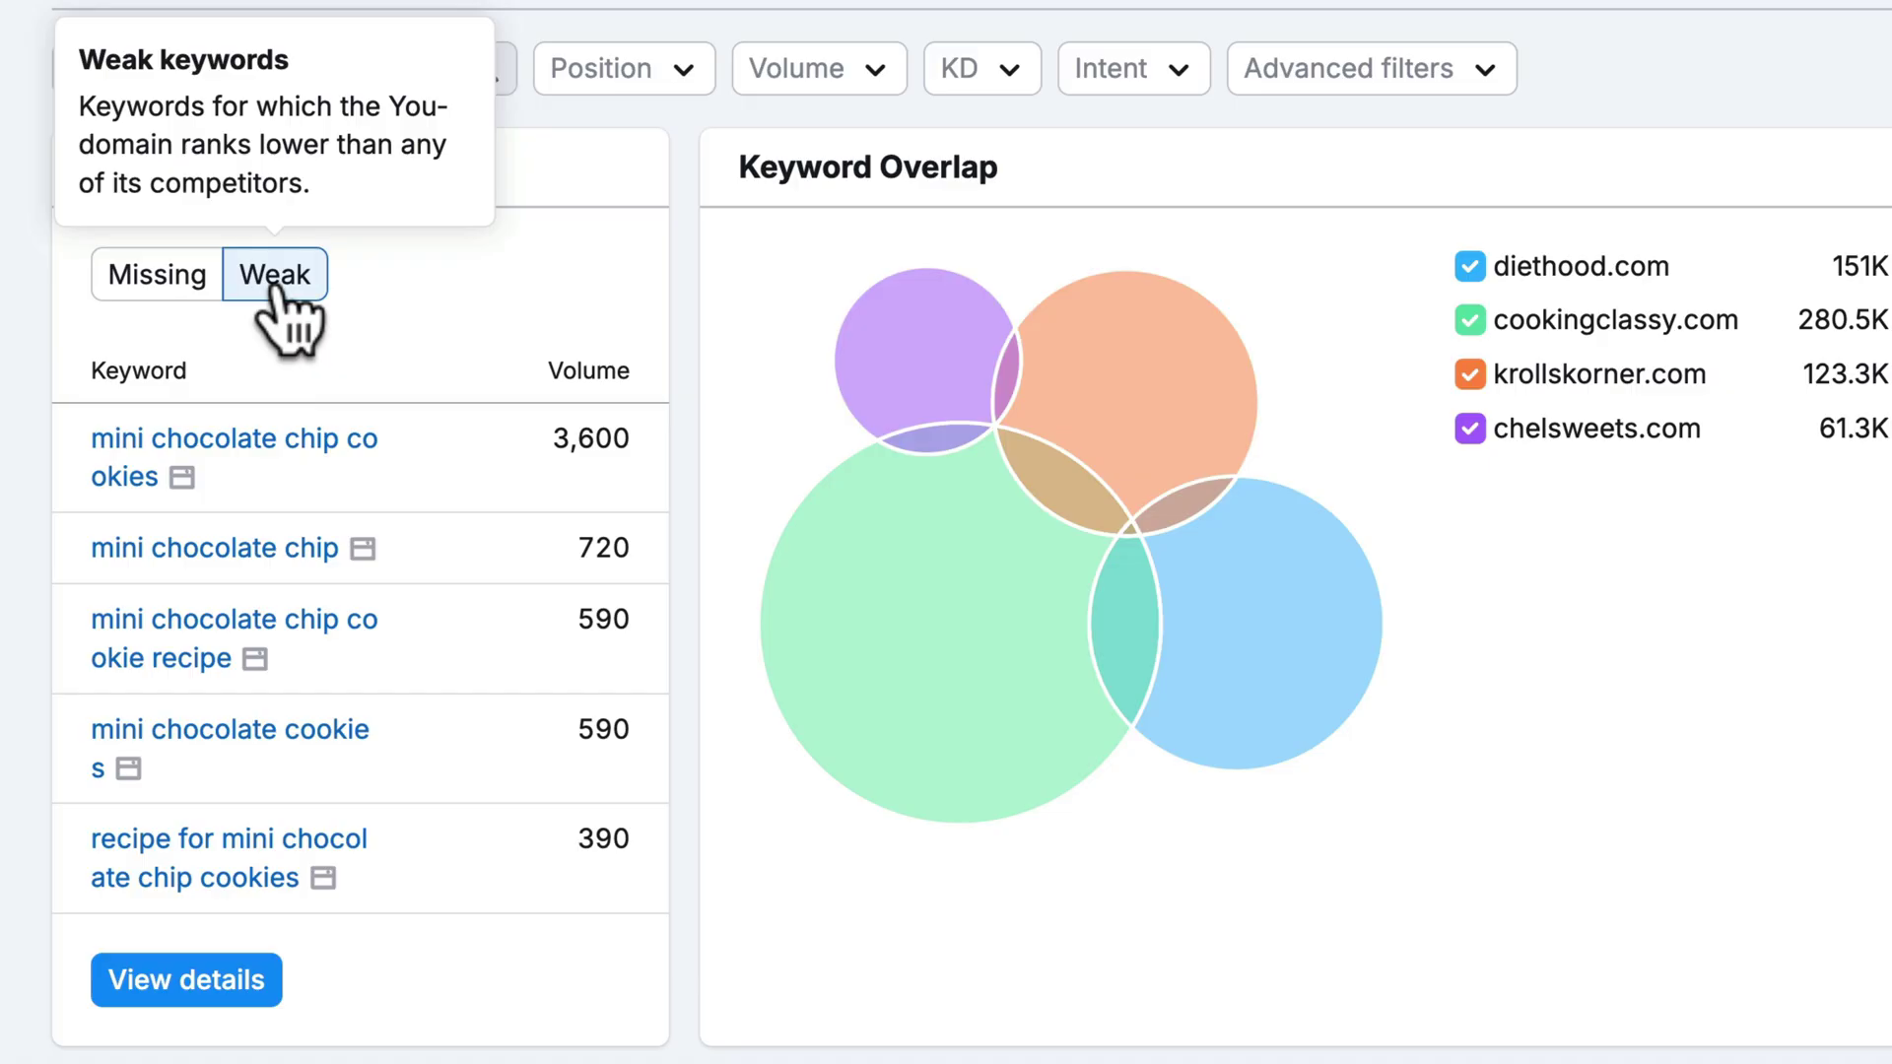
pyautogui.click(168, 284)
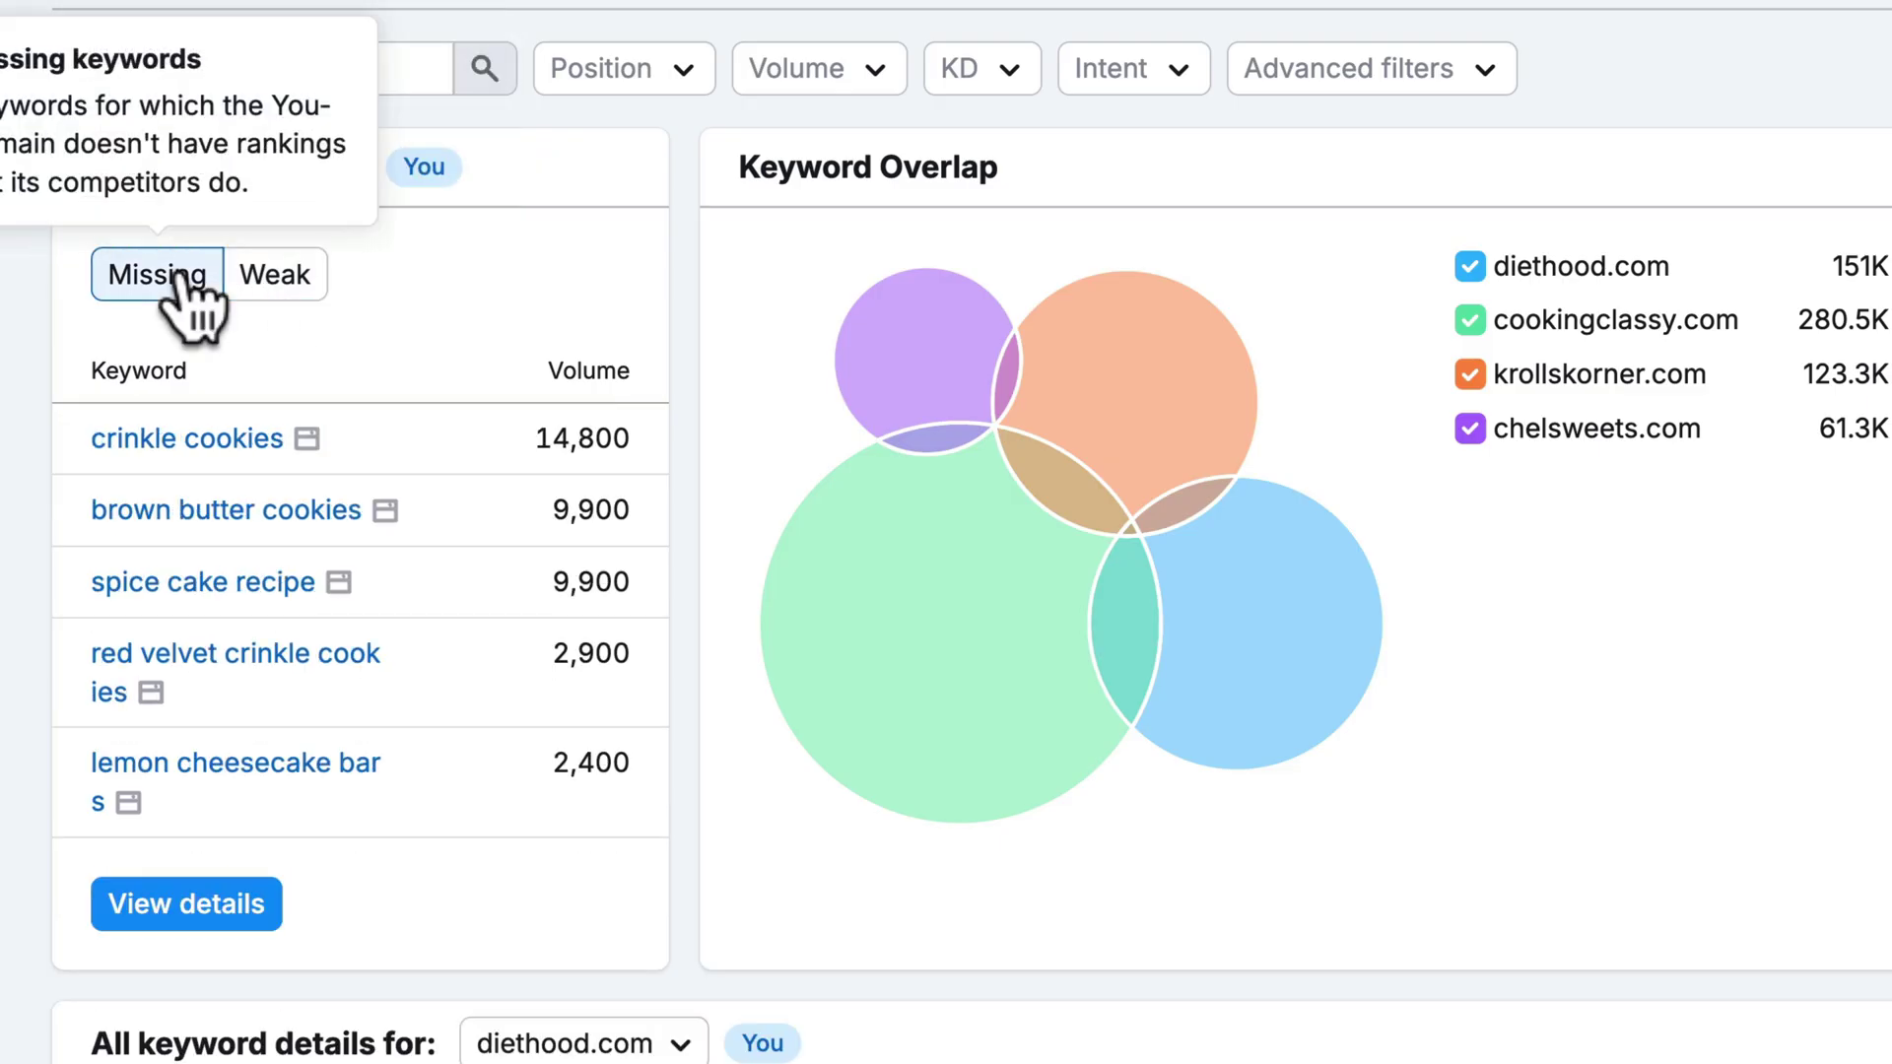
pyautogui.click(215, 911)
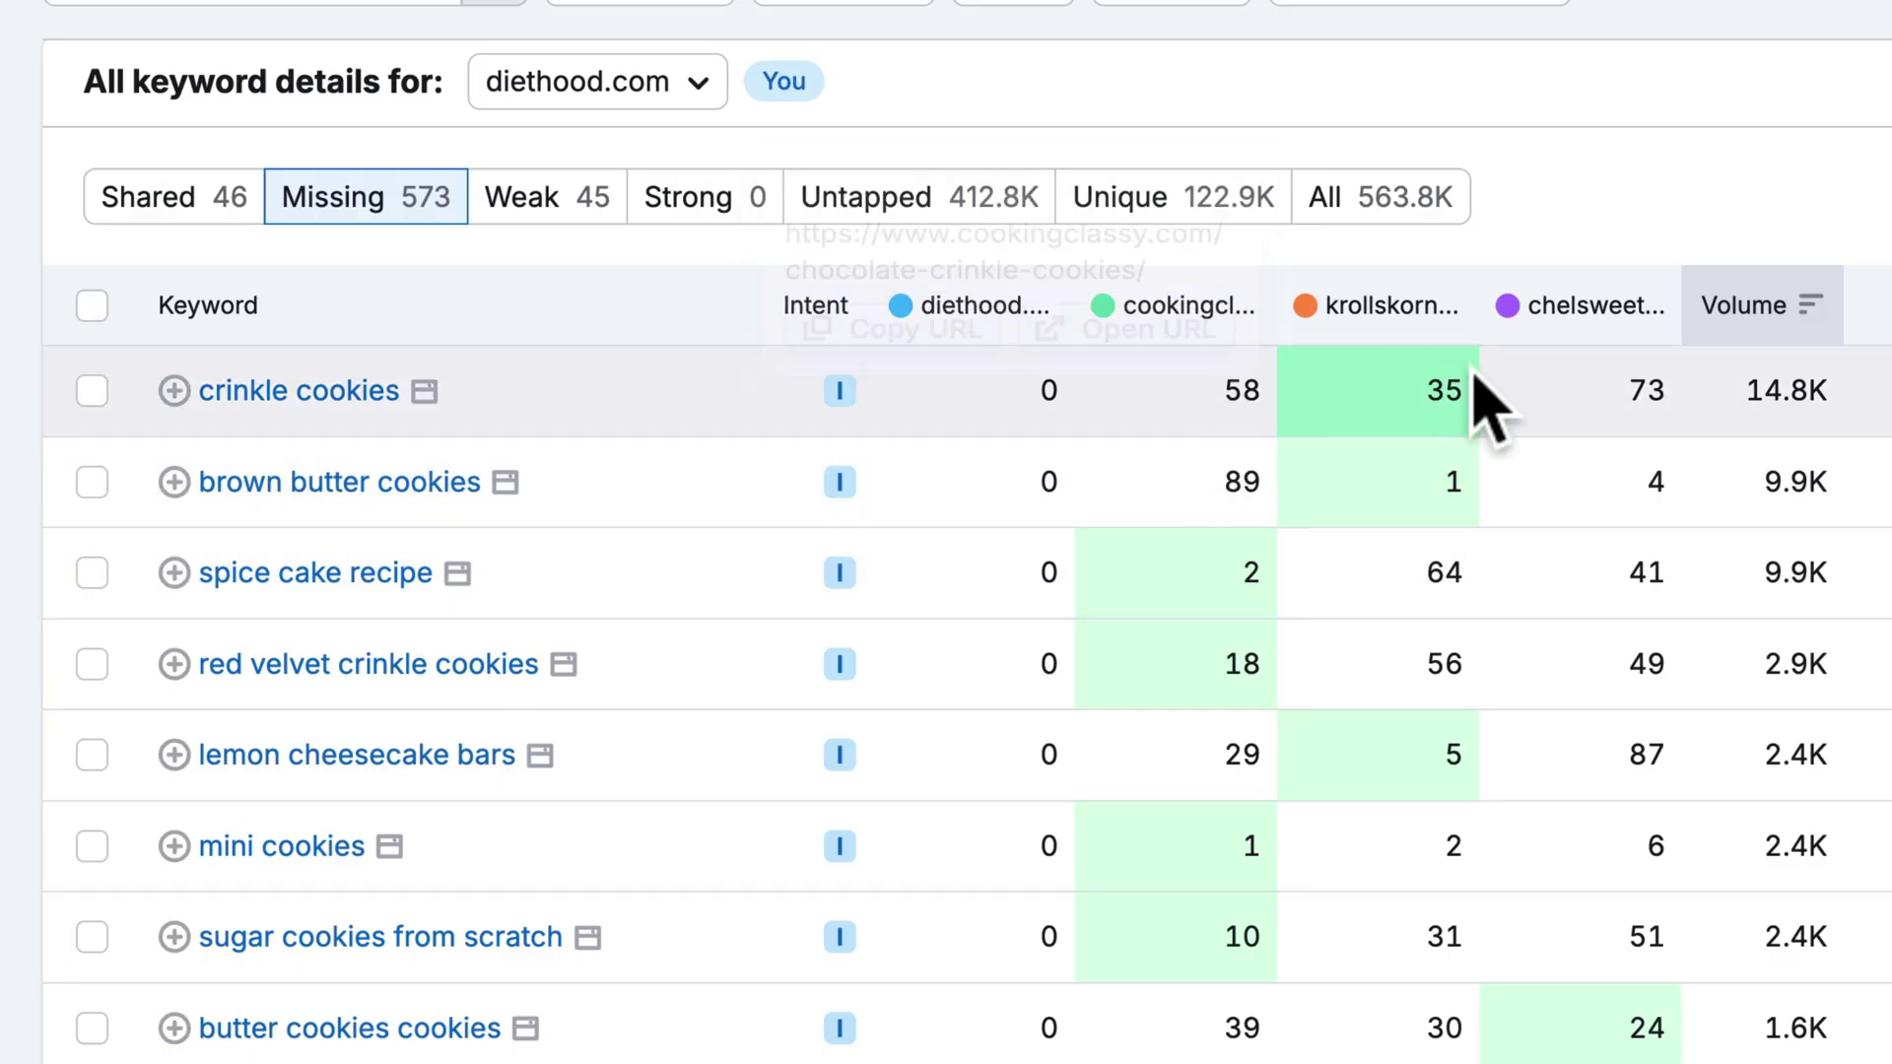
pyautogui.moveTo(1647, 400)
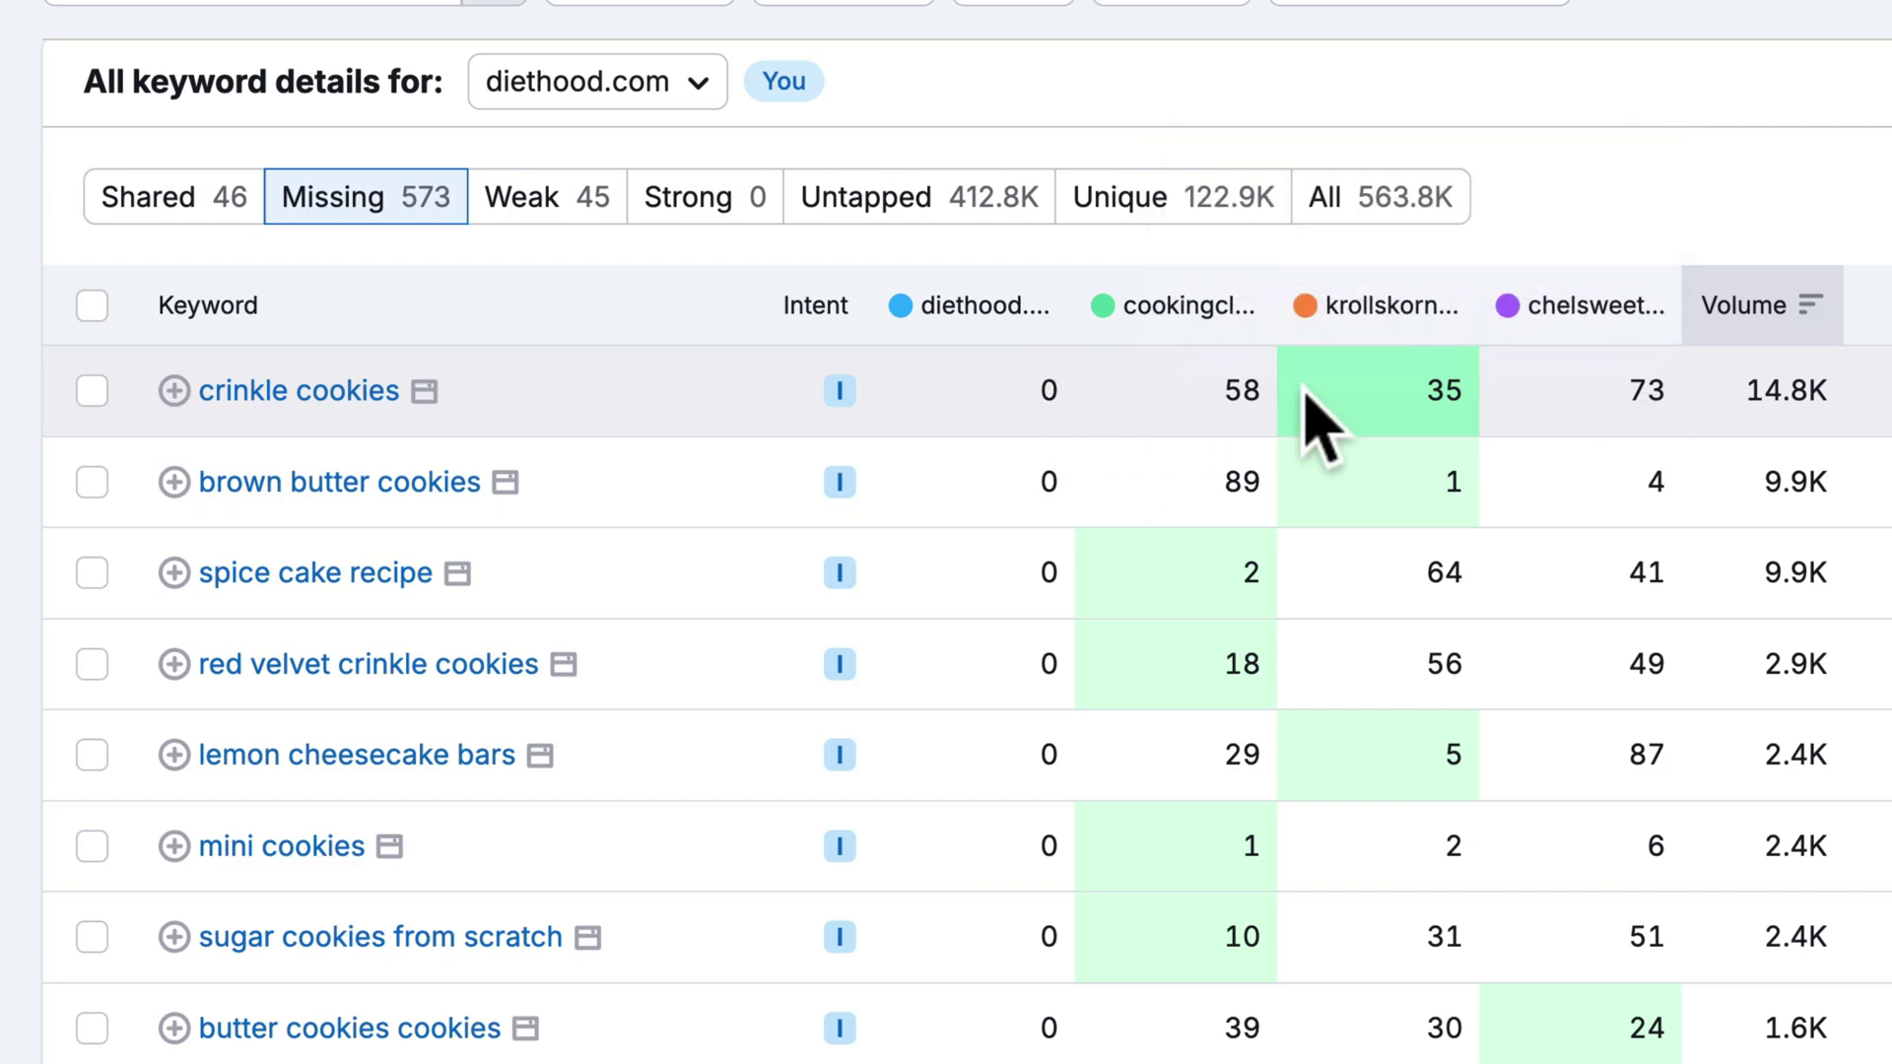
pyautogui.moveTo(1244, 399)
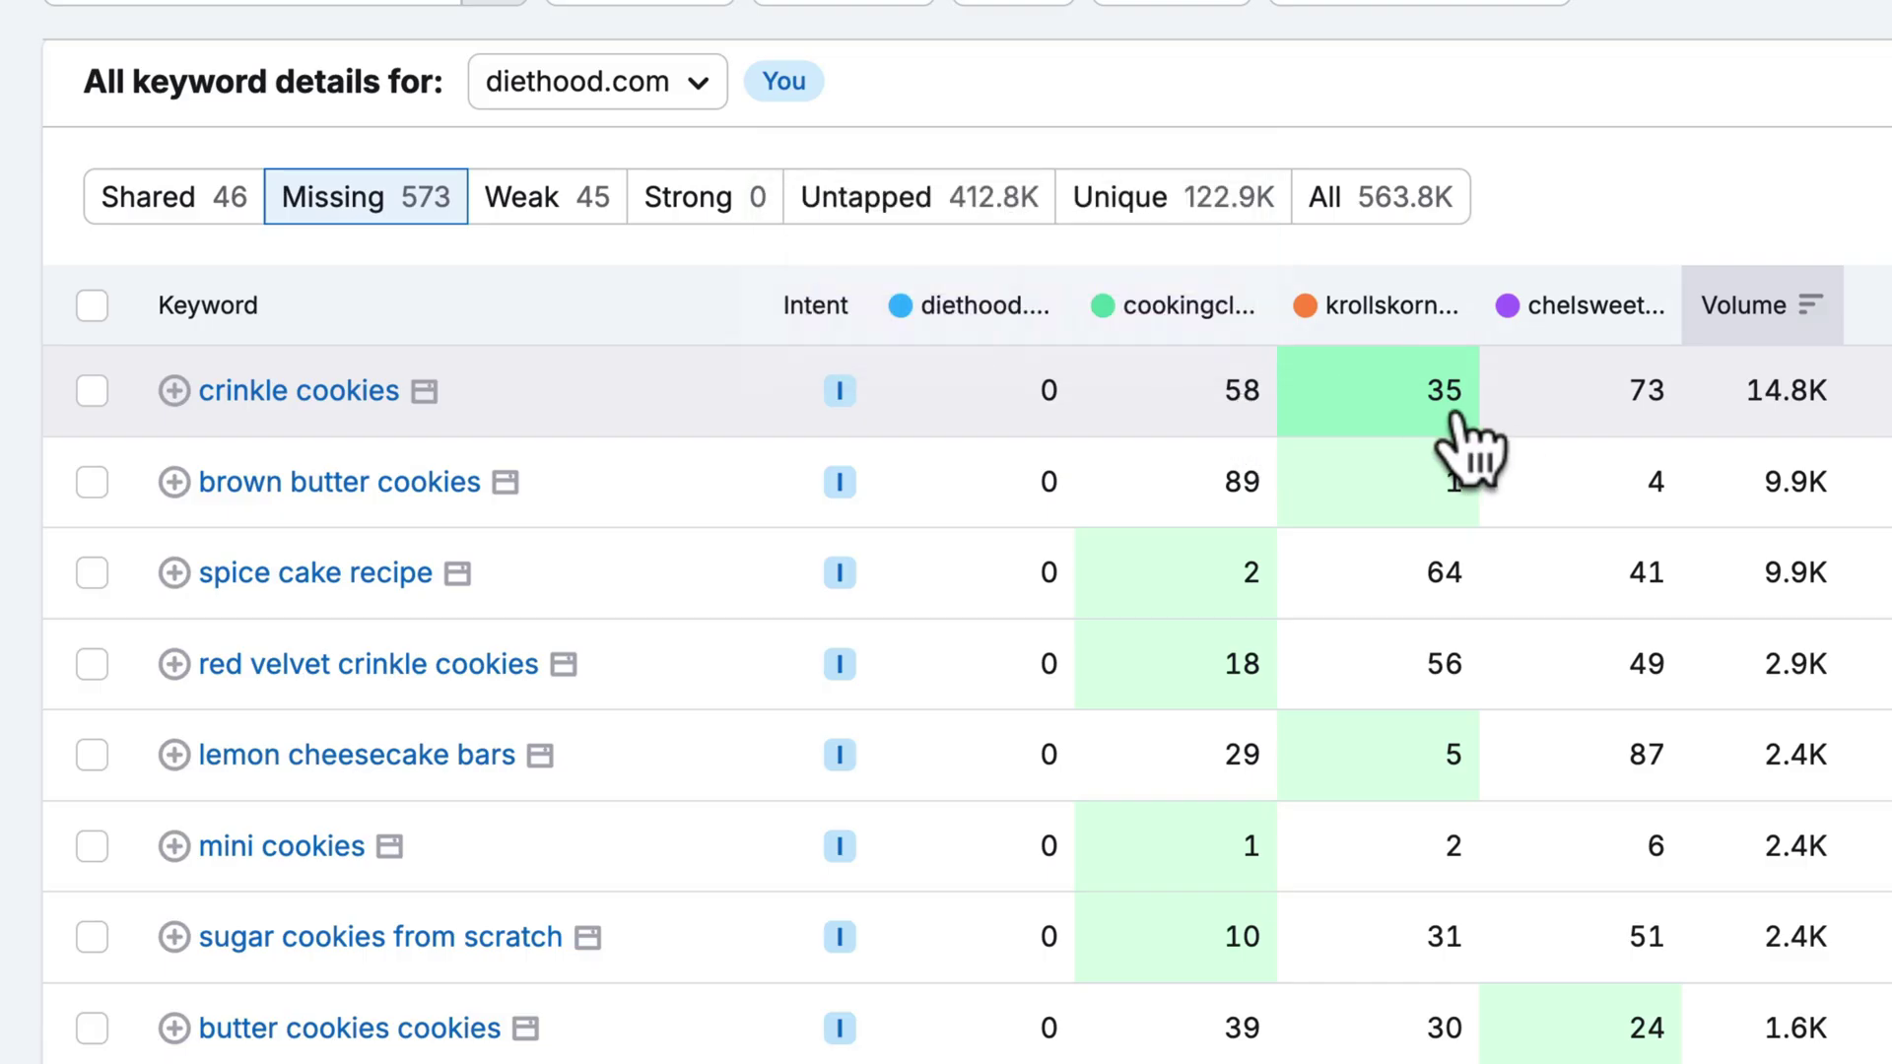
pyautogui.moveTo(1641, 434)
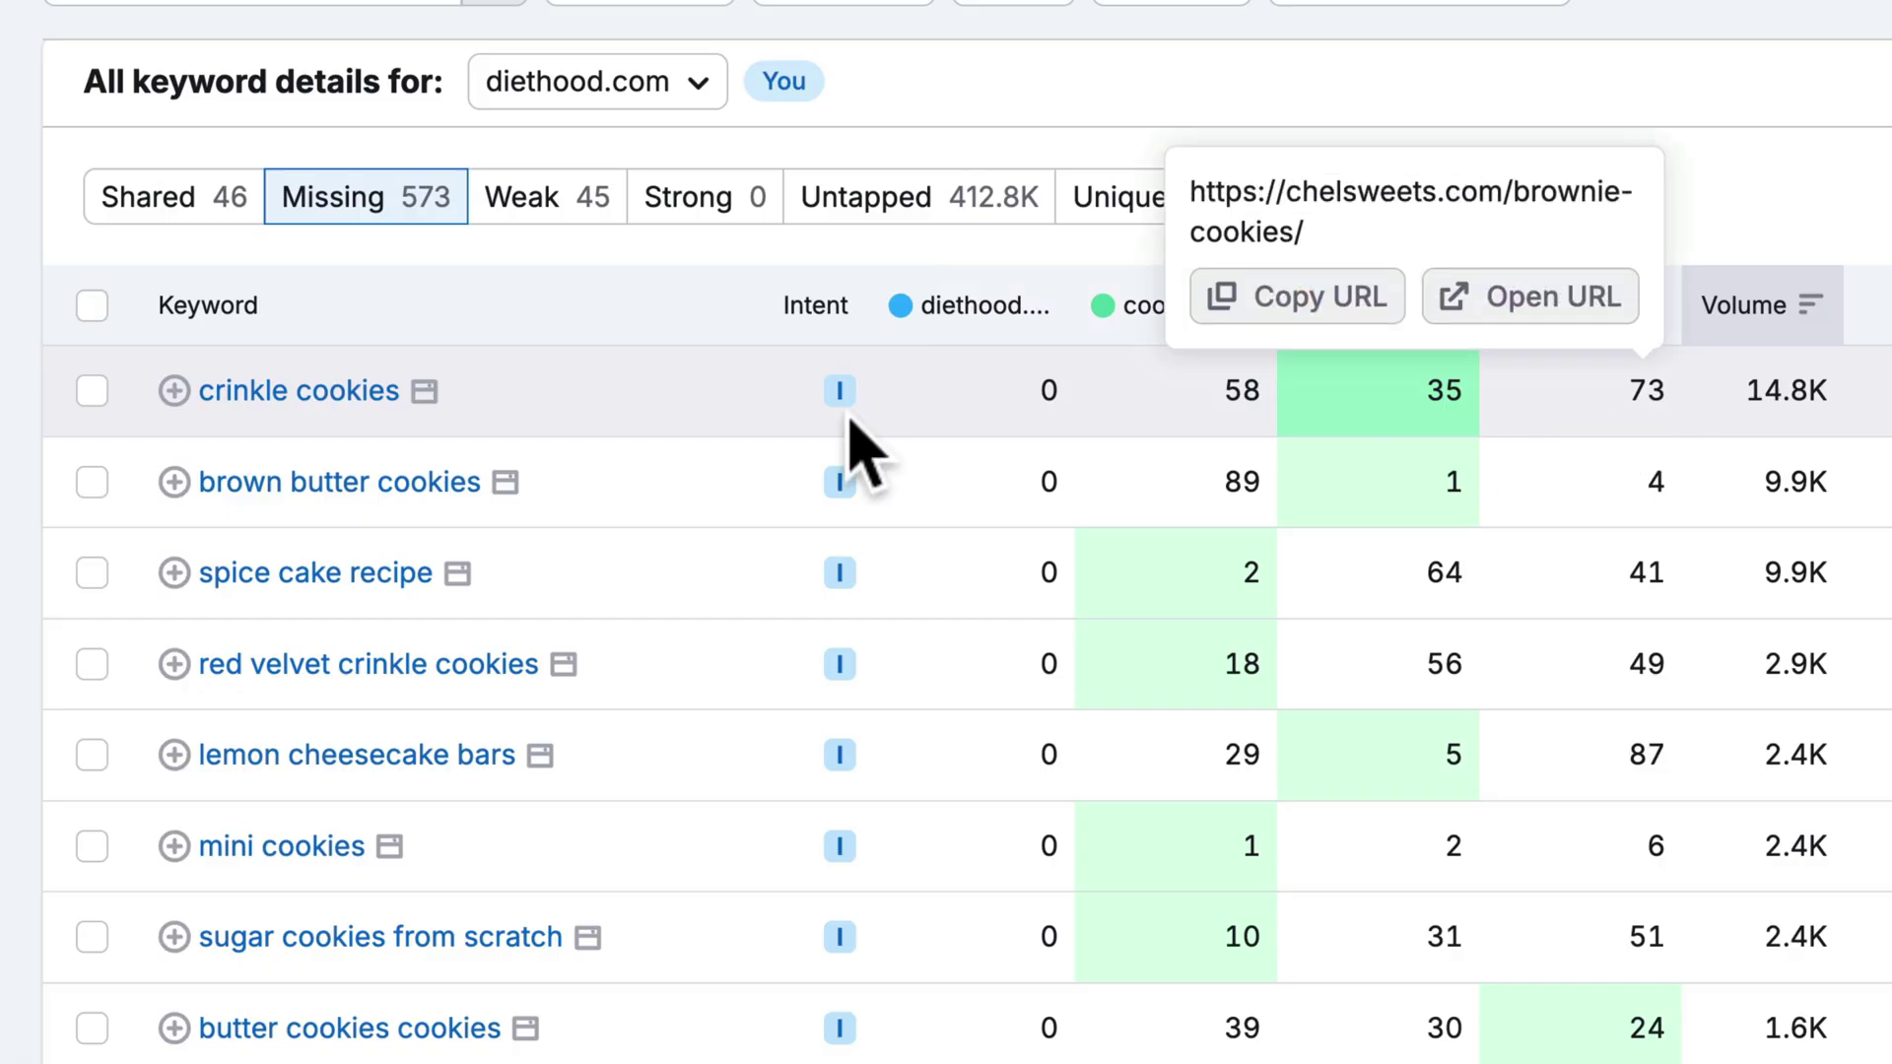
pyautogui.click(419, 483)
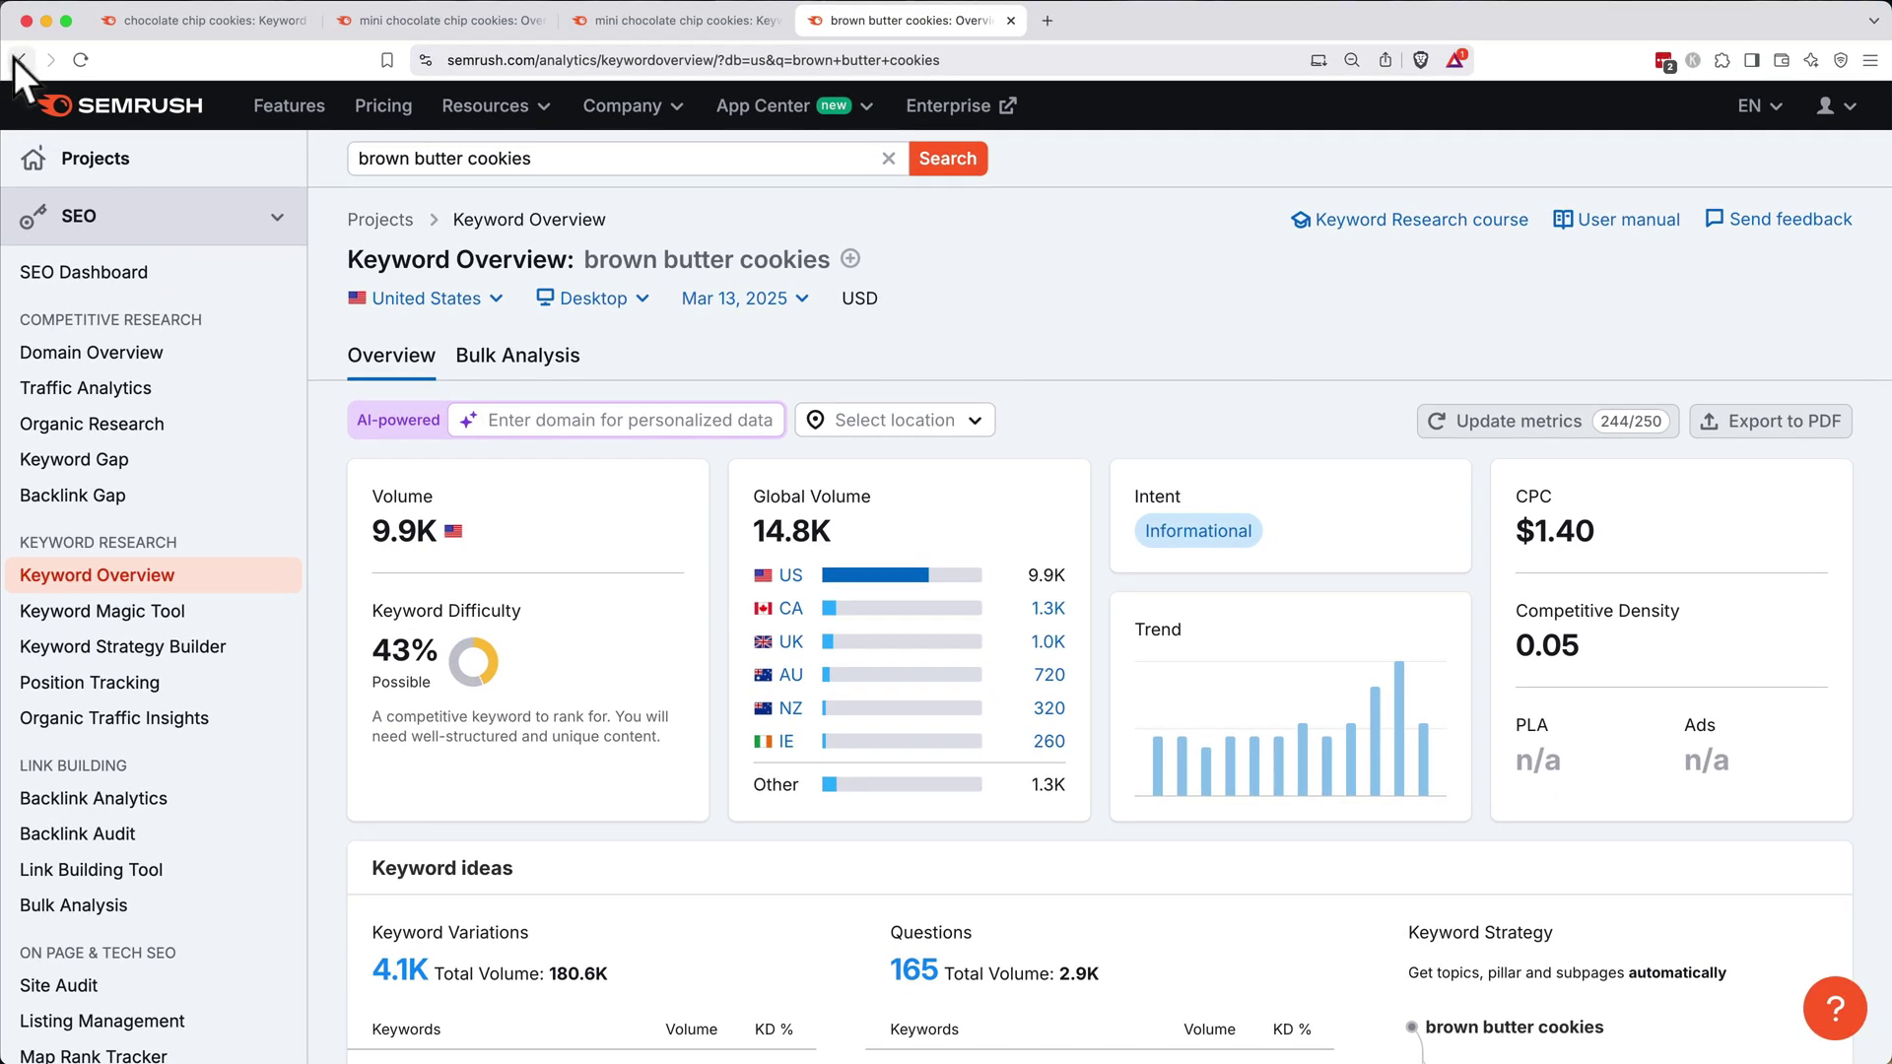
# Back in Keyword Gap, tick mini cookies, miniature cookies, mini cookie, small cookies, mini cookies chips, small cookie recipe
pyautogui.click(14, 58)
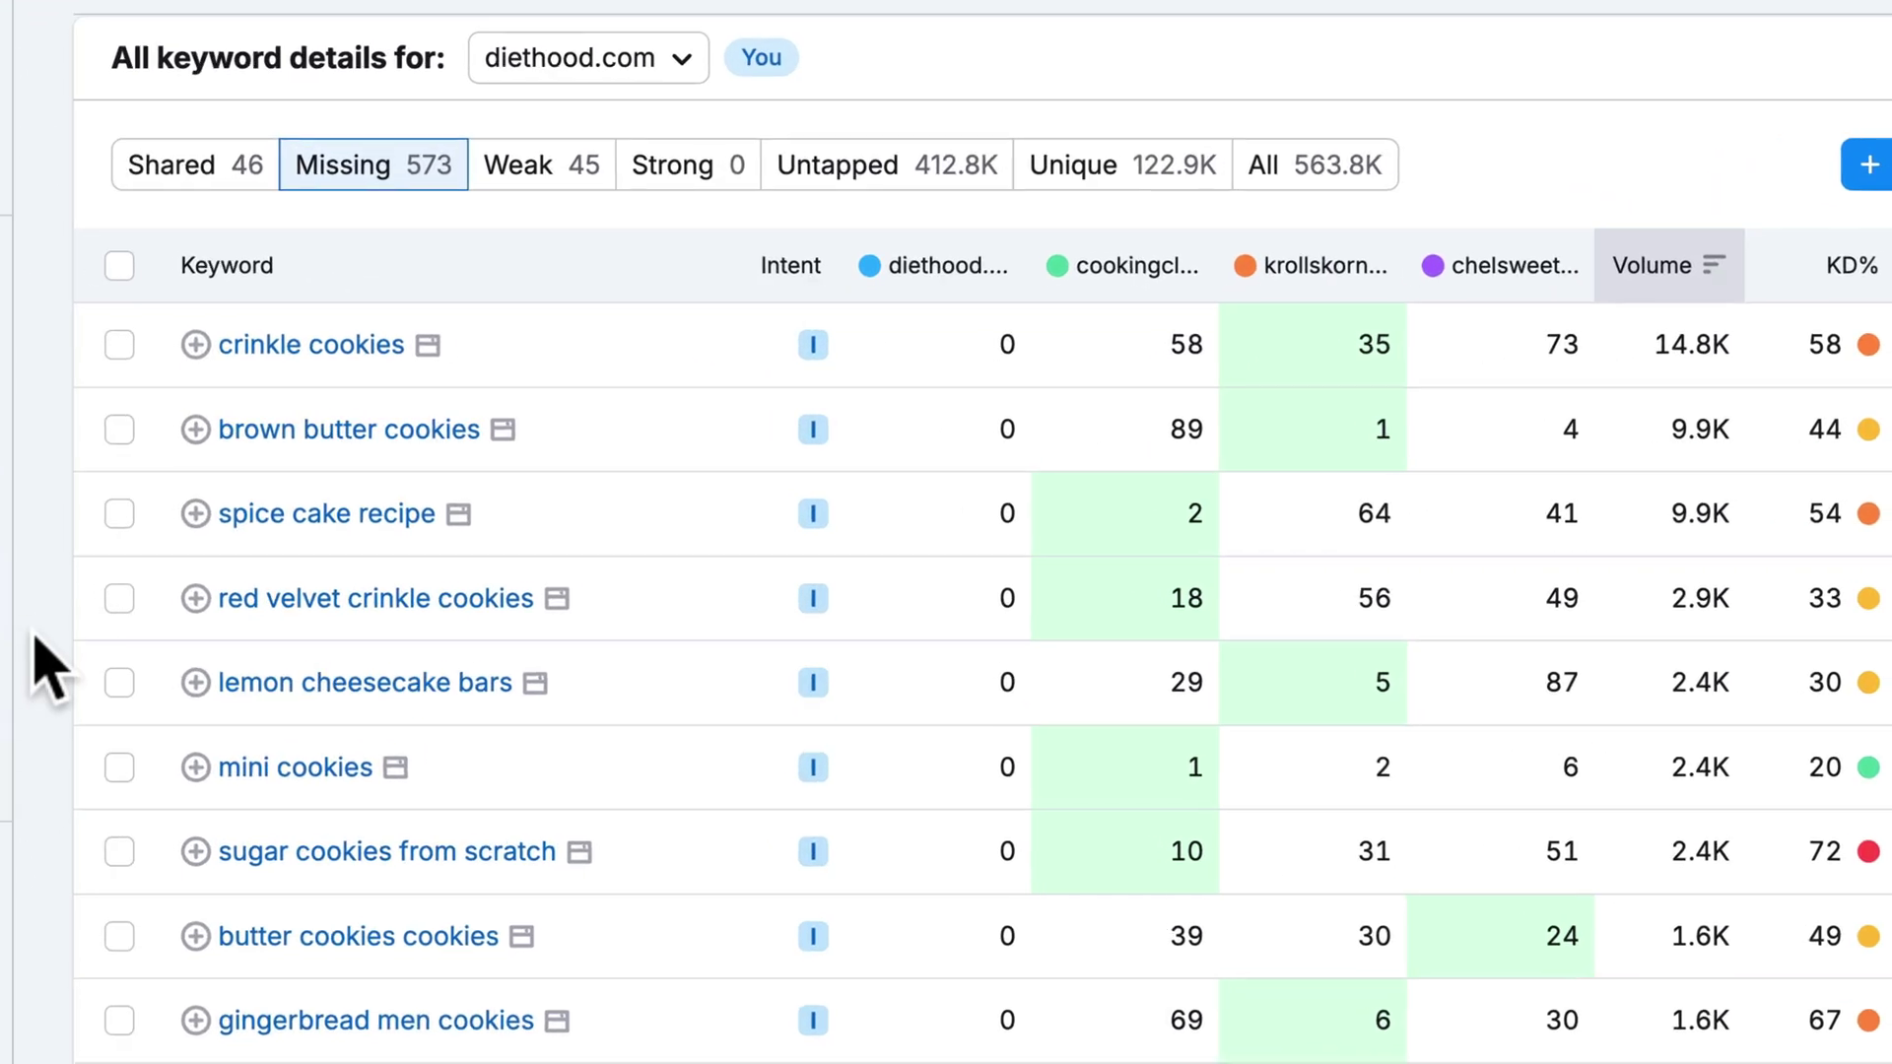
pyautogui.click(89, 781)
pyautogui.scroll(-10, 87, 798)
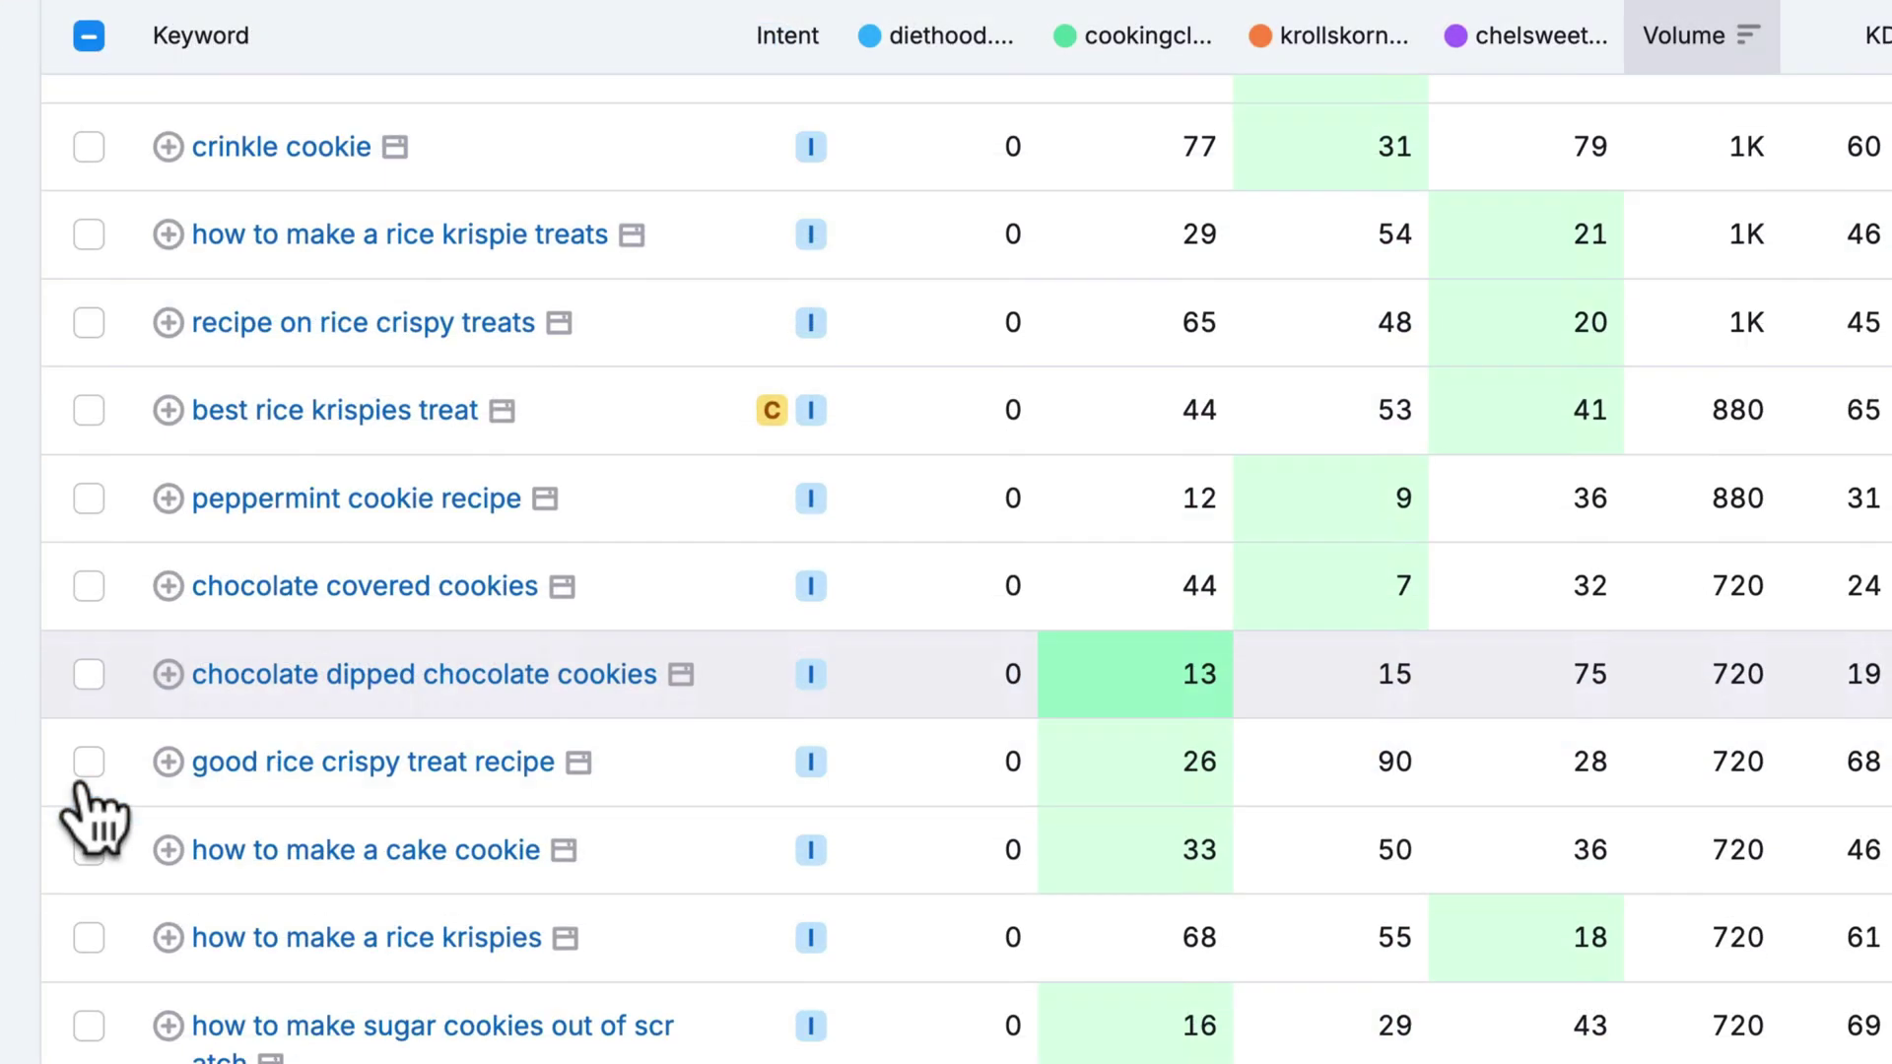
pyautogui.scroll(-3, 87, 800)
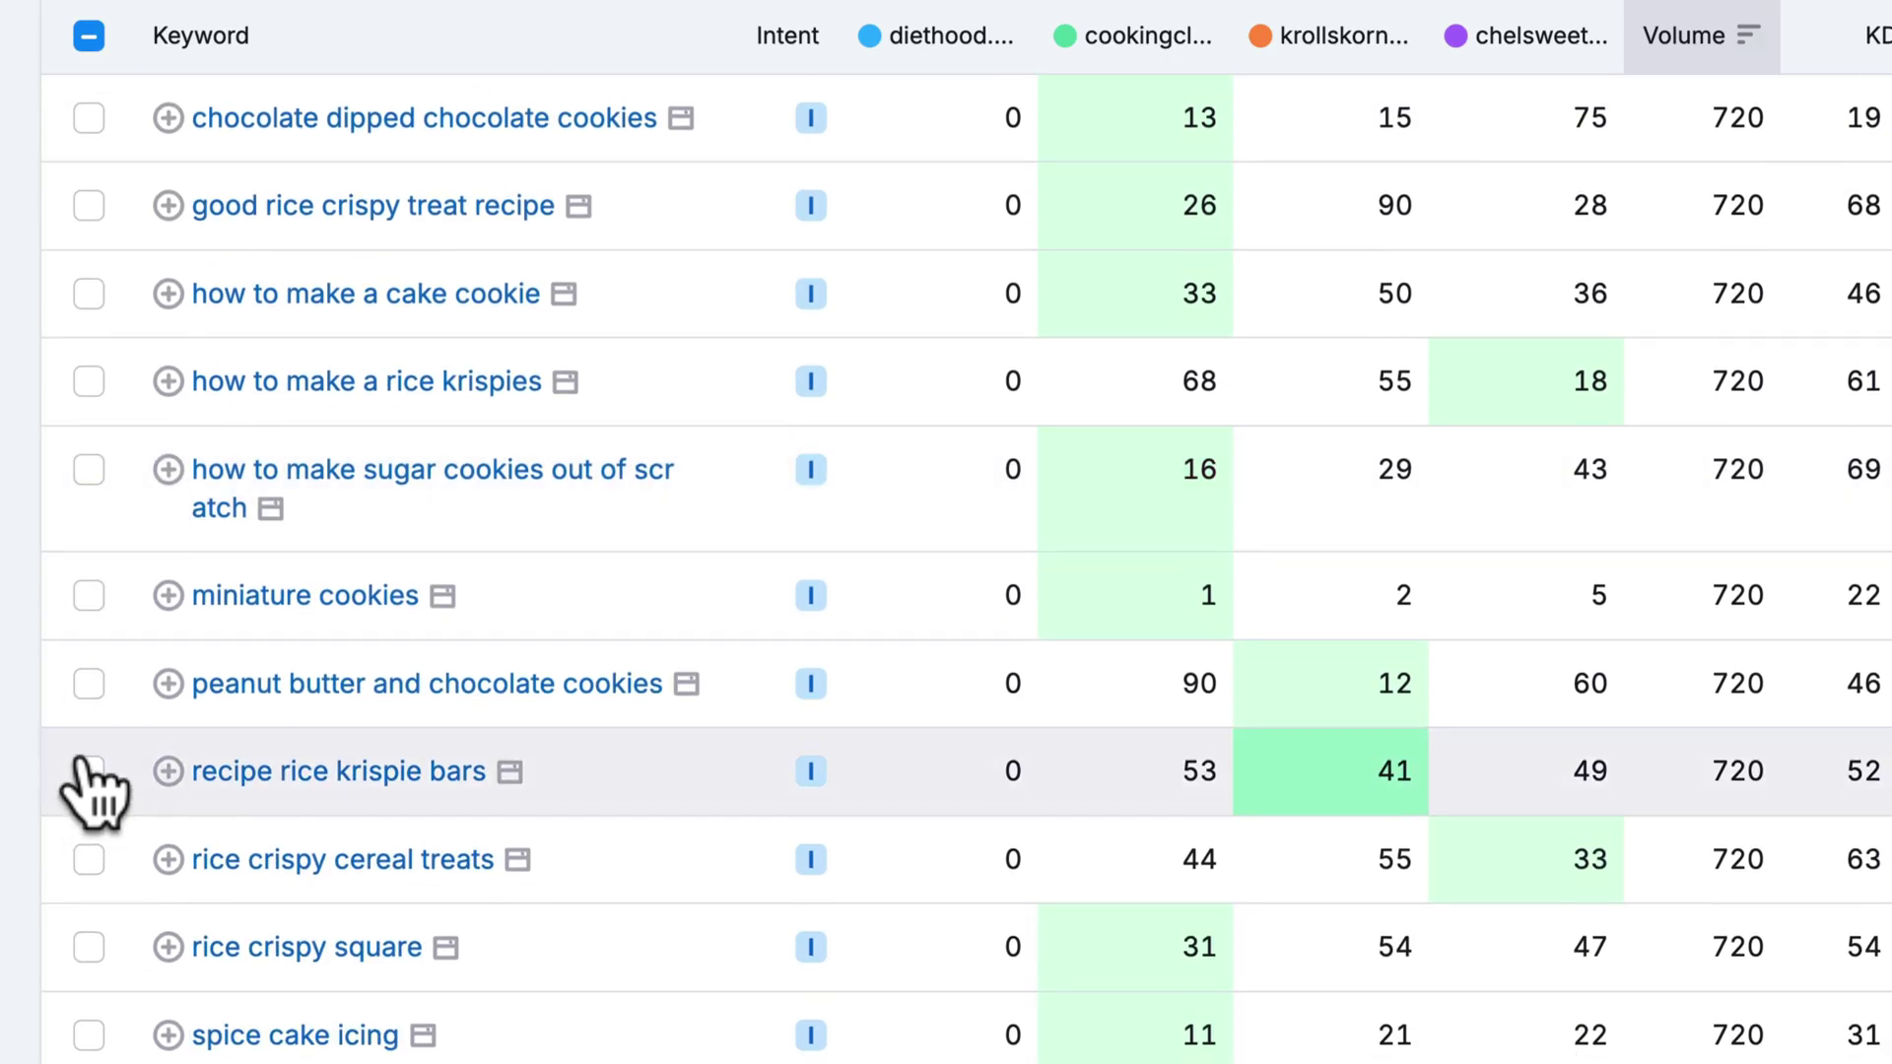
pyautogui.click(89, 595)
pyautogui.scroll(-5, 93, 599)
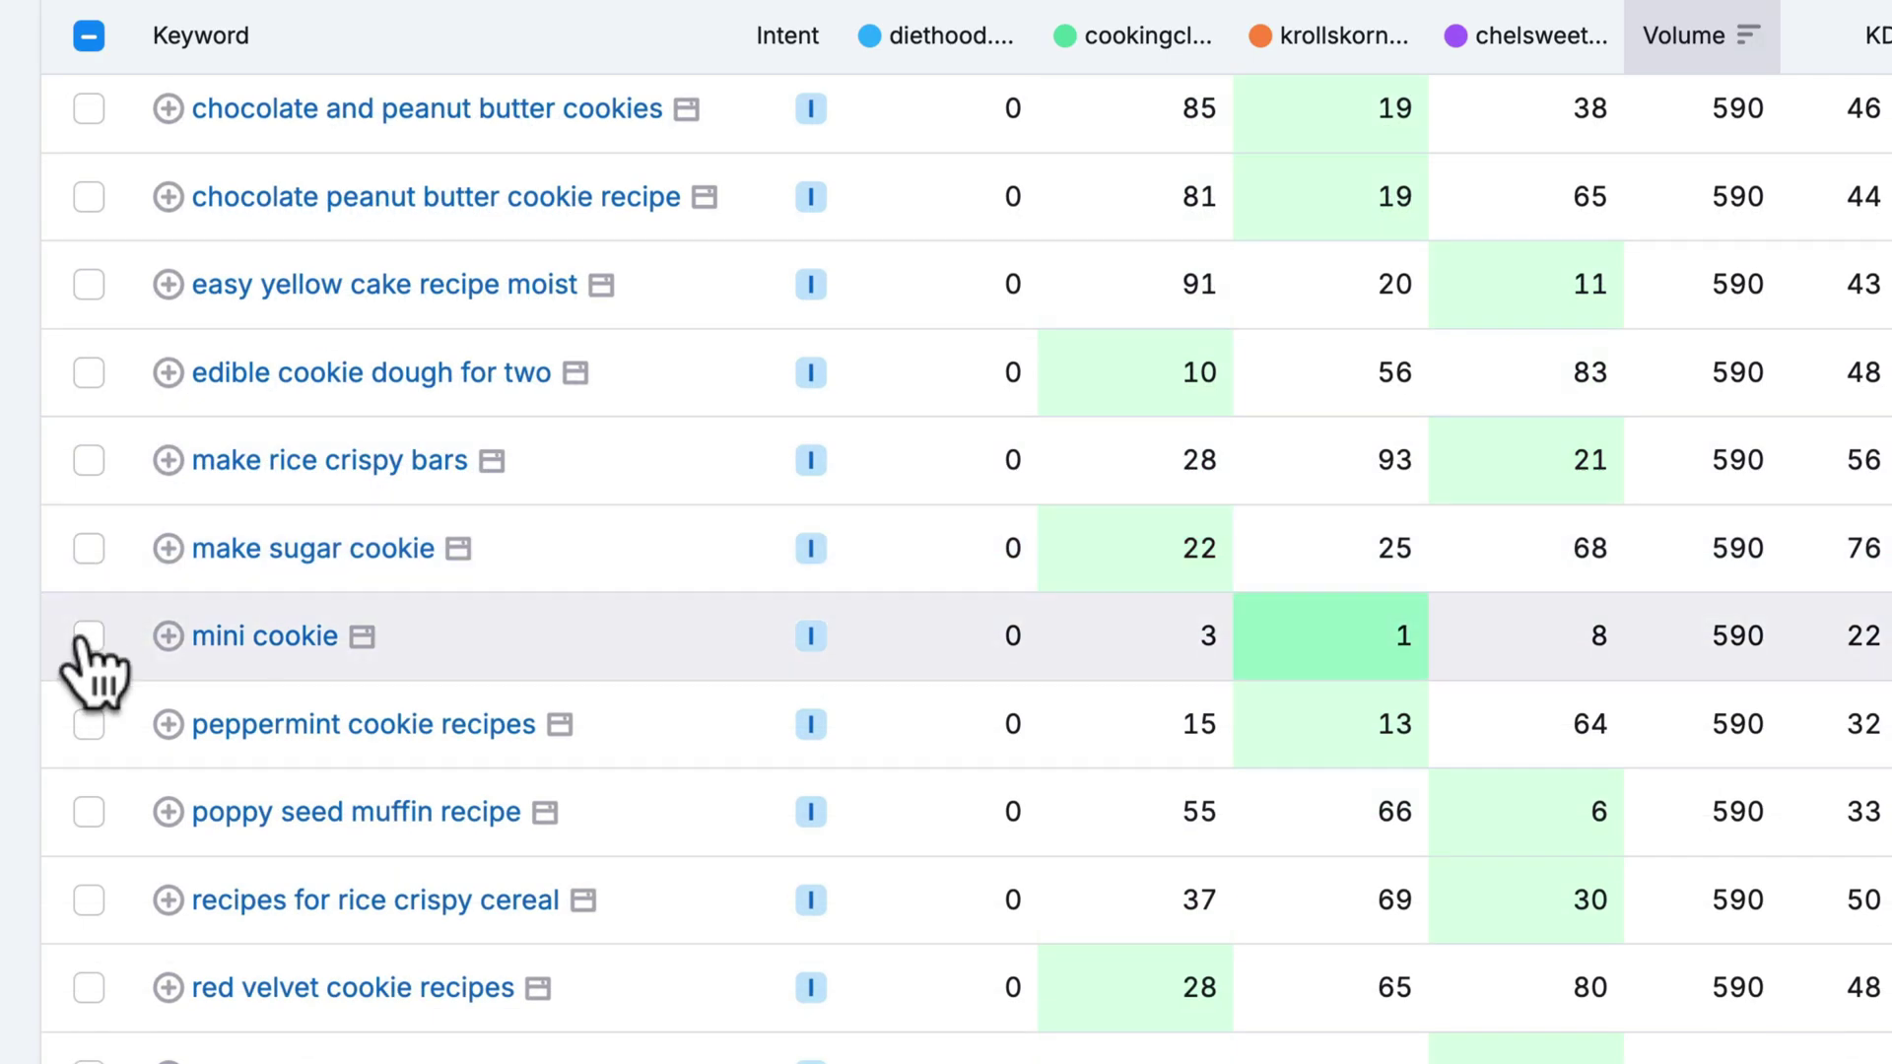
pyautogui.click(88, 635)
pyautogui.scroll(-5, 90, 690)
pyautogui.click(89, 816)
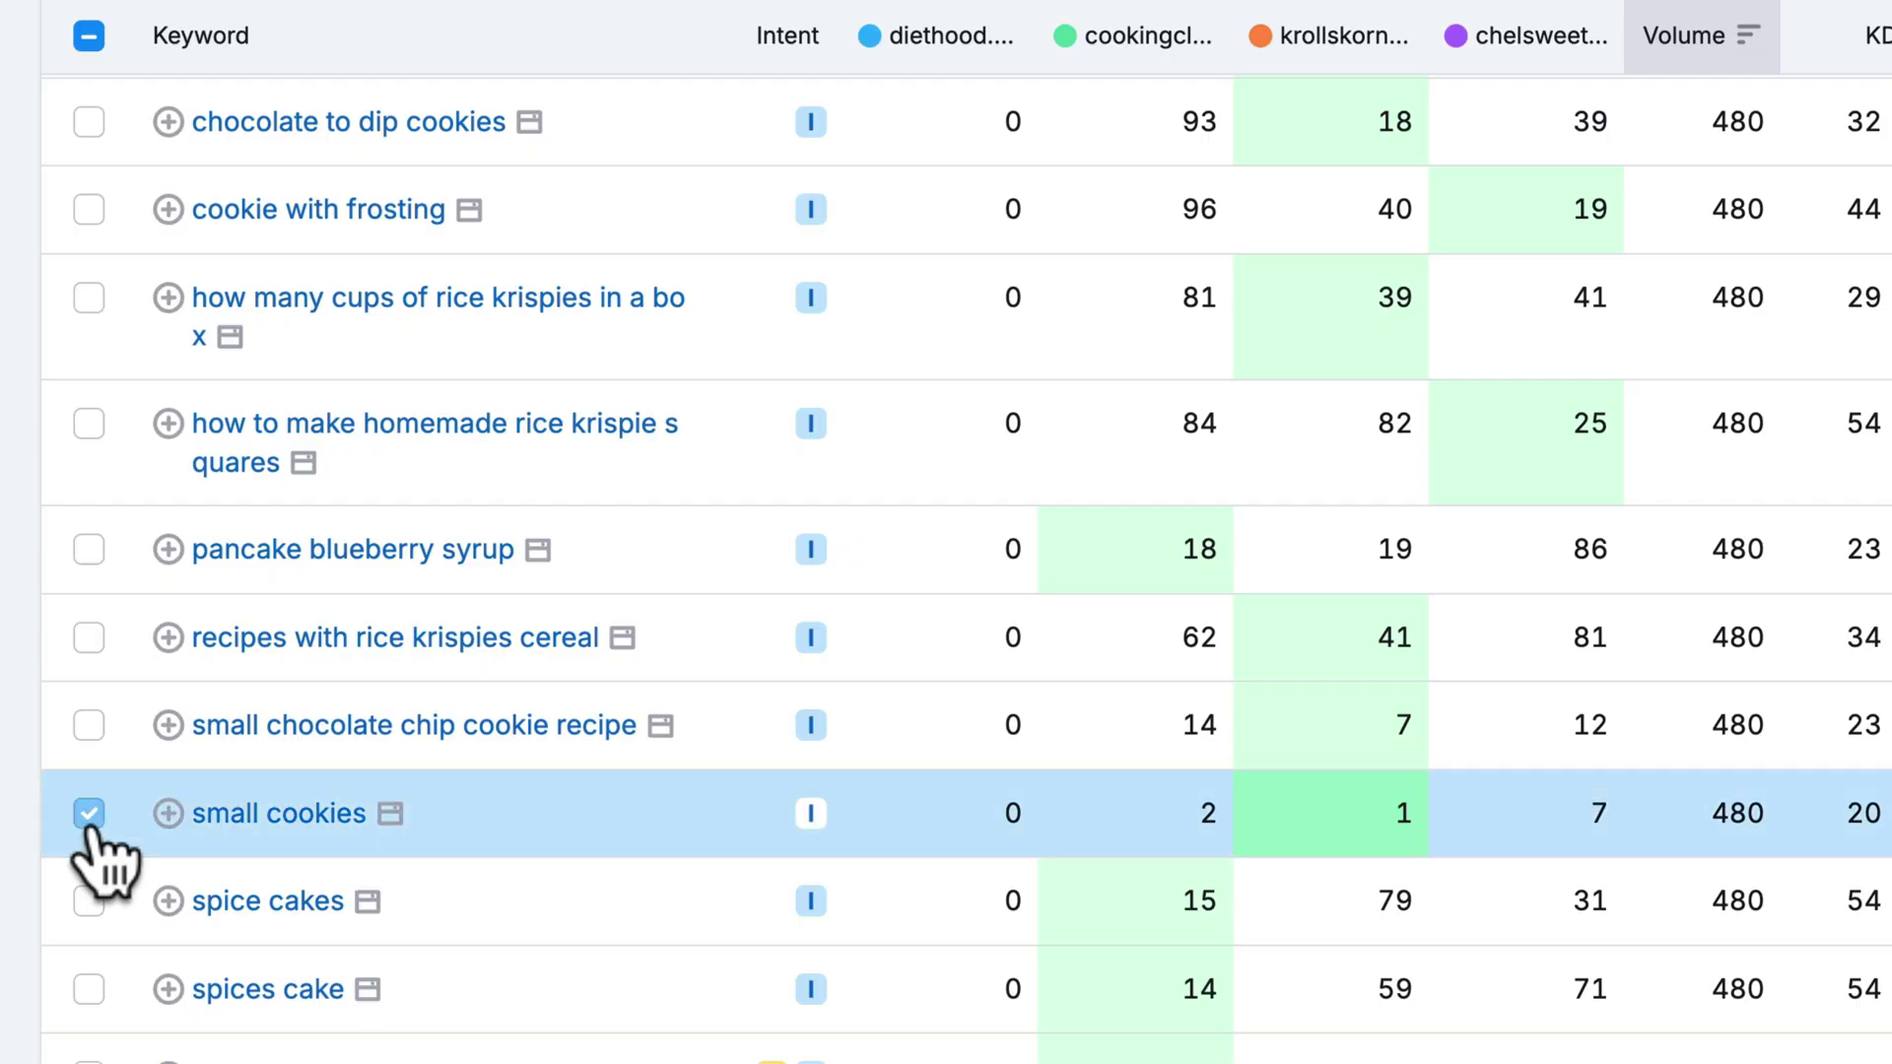
pyautogui.scroll(-5, 89, 606)
pyautogui.click(89, 584)
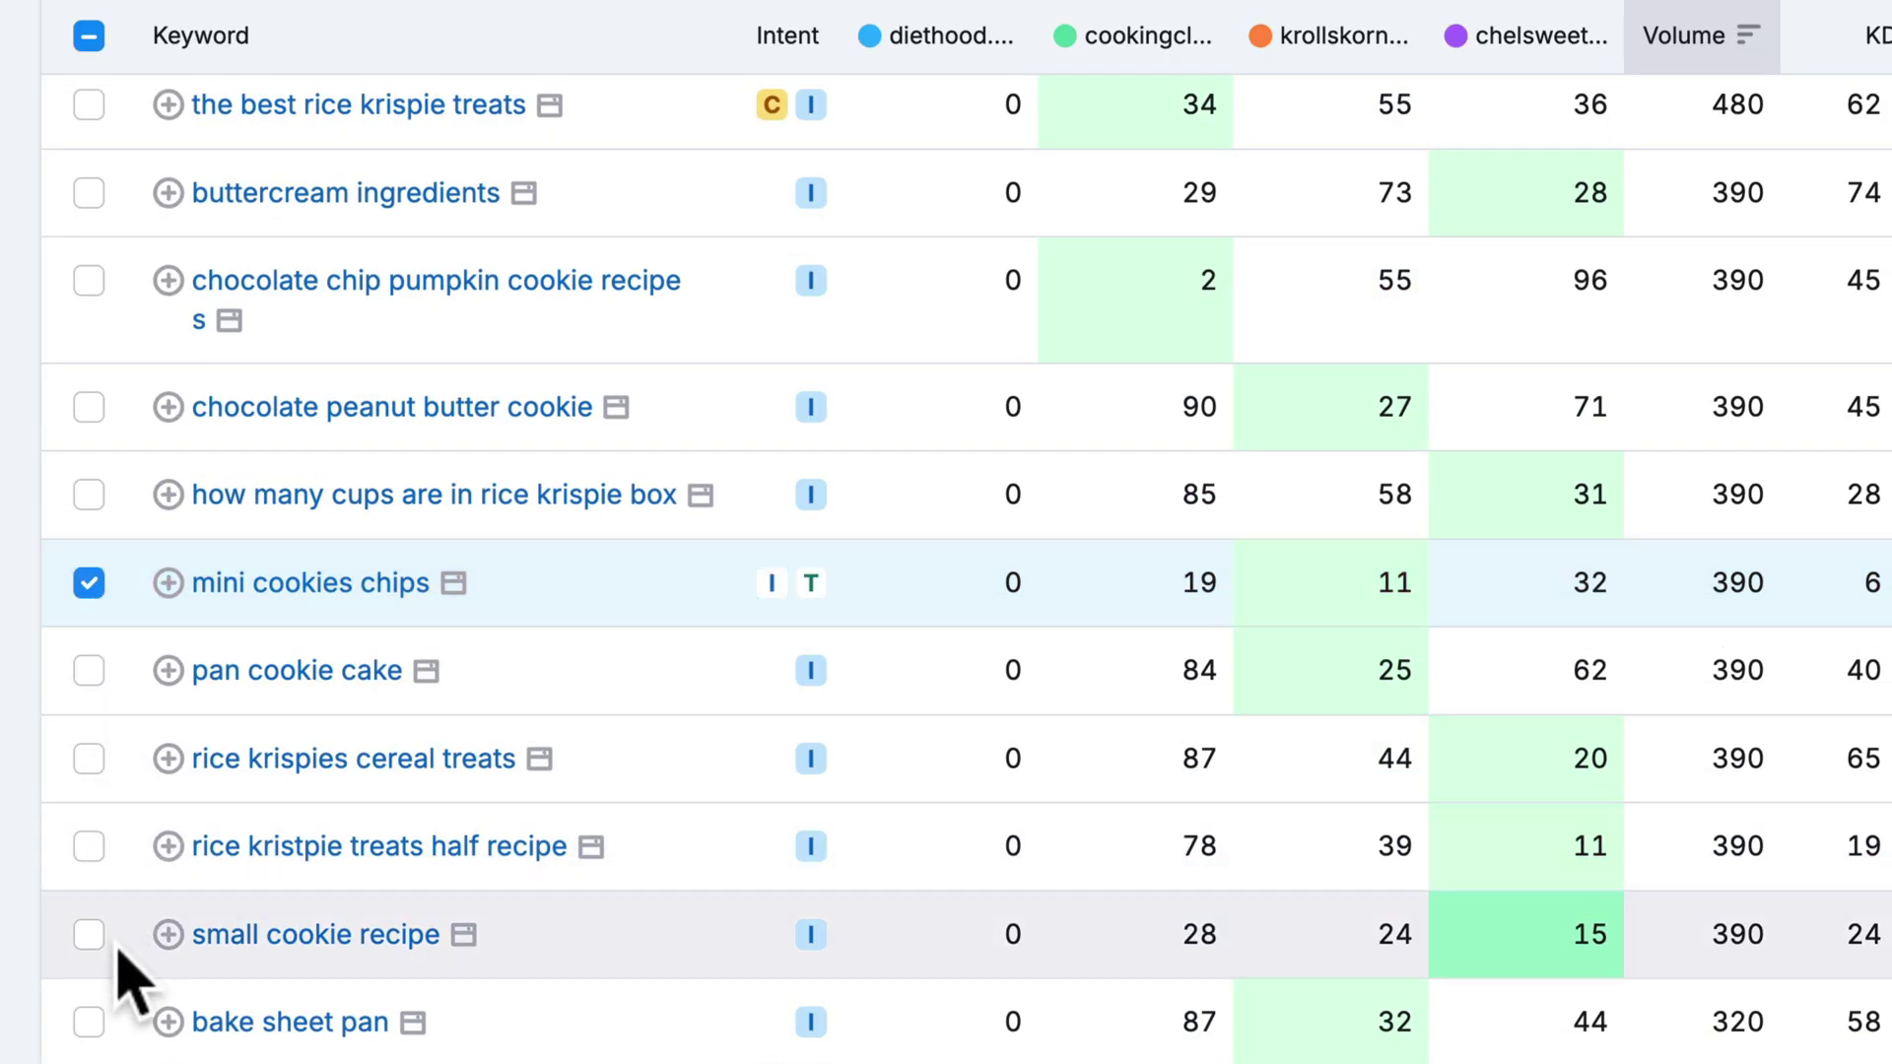
pyautogui.click(88, 934)
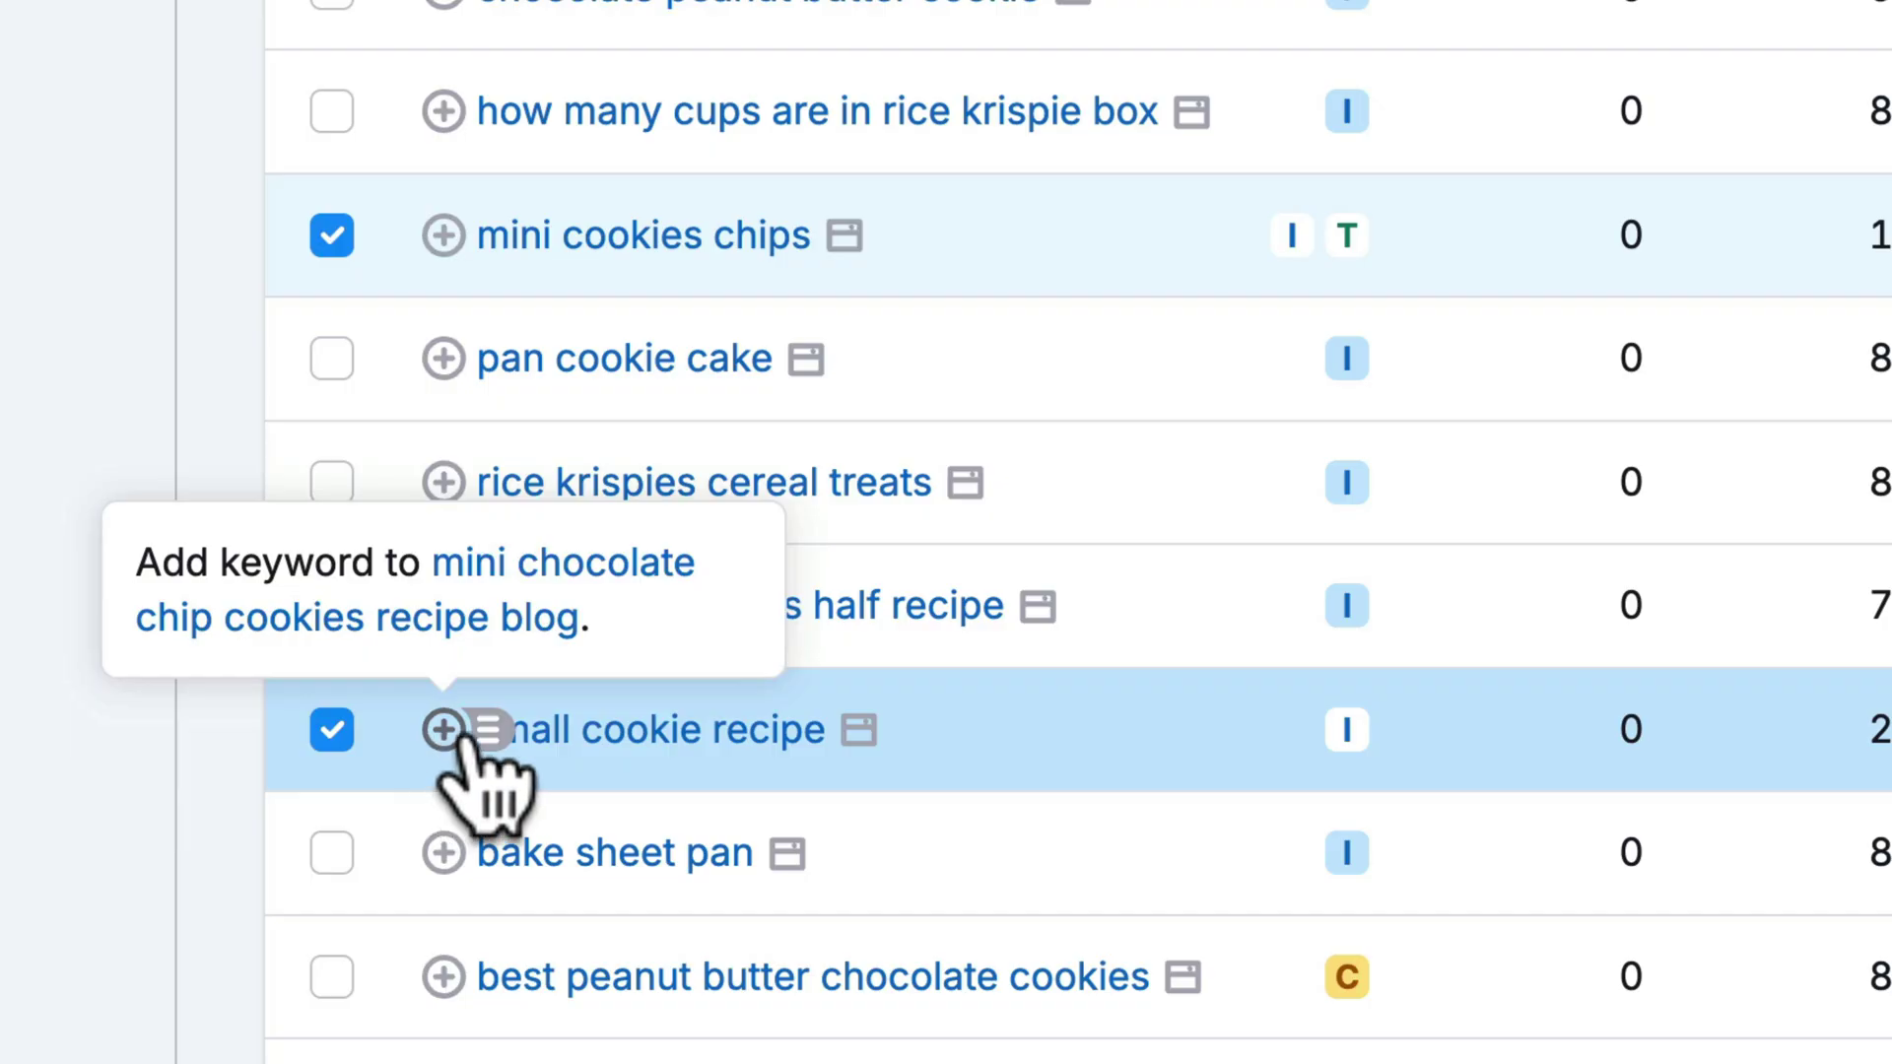
# Add the six ticked keywords to the mini chocolate chip cookies recipe blog list
pyautogui.scroll(-10, 1203, 517)
pyautogui.scroll(15, 331, 419)
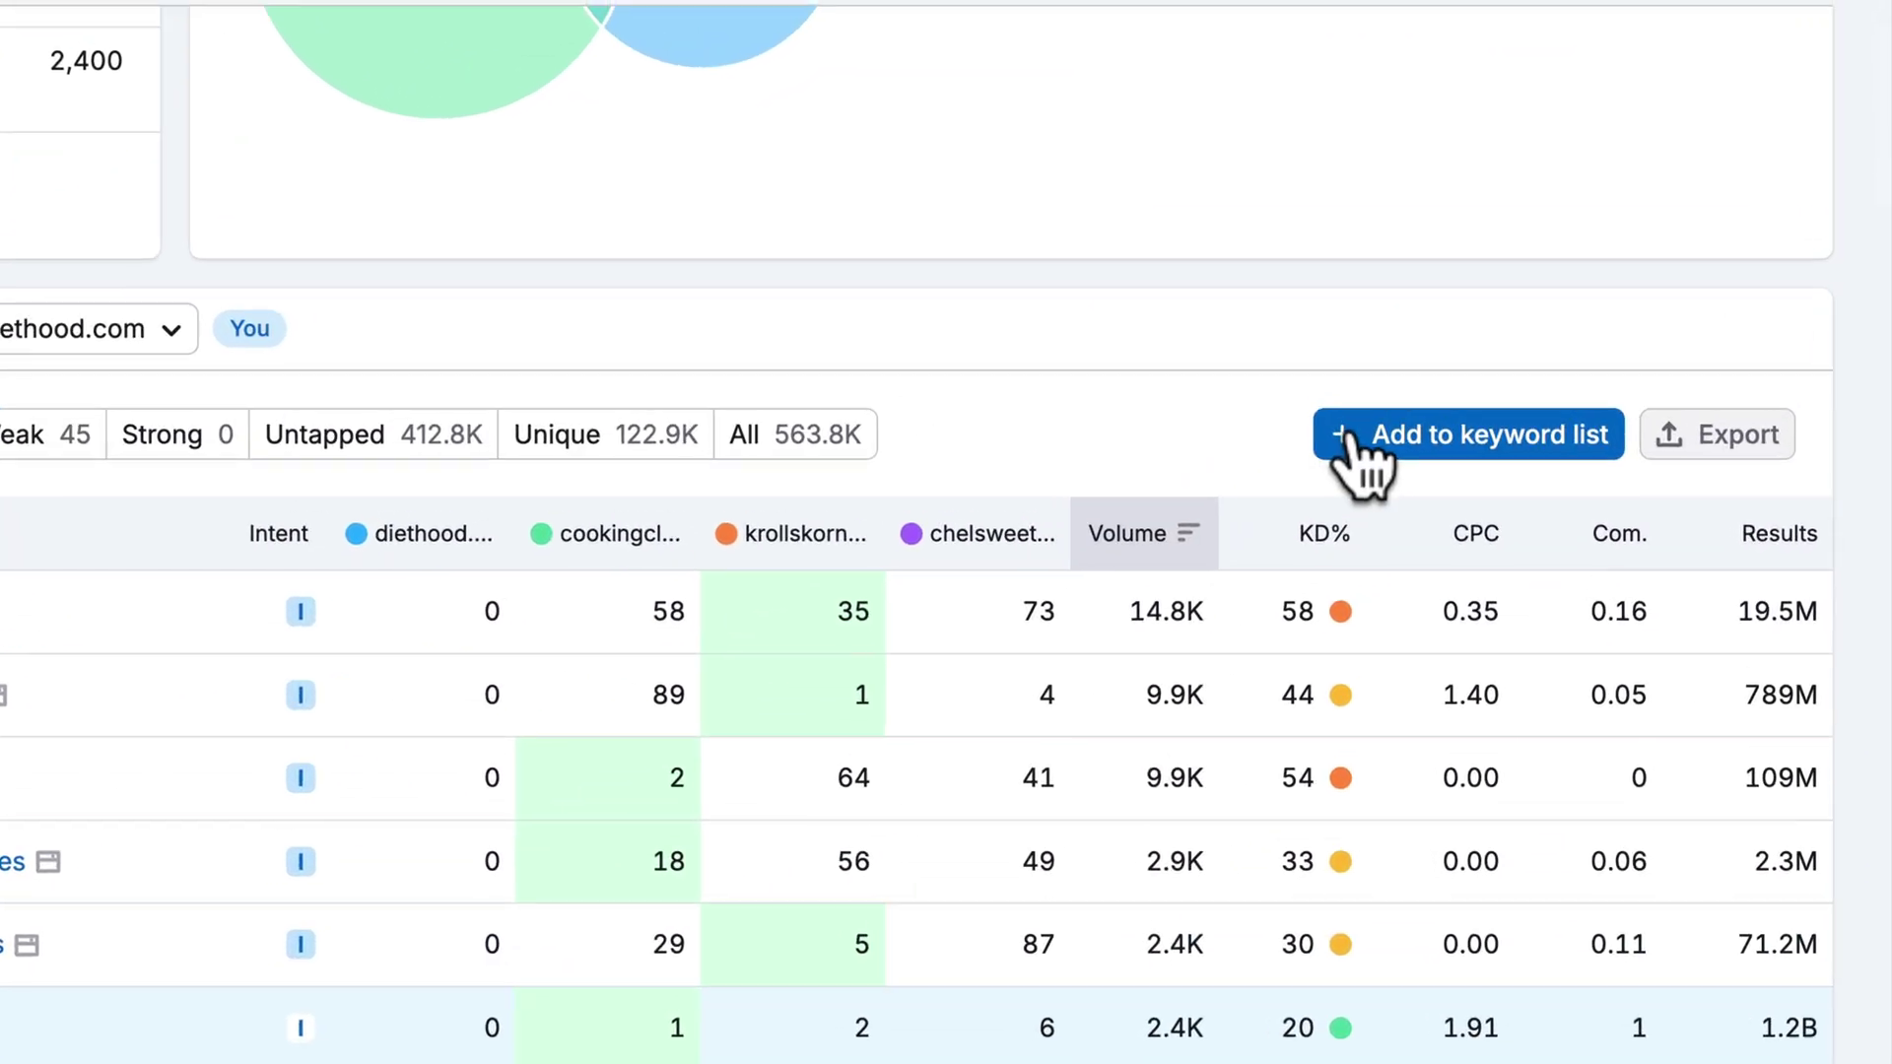
pyautogui.click(1448, 304)
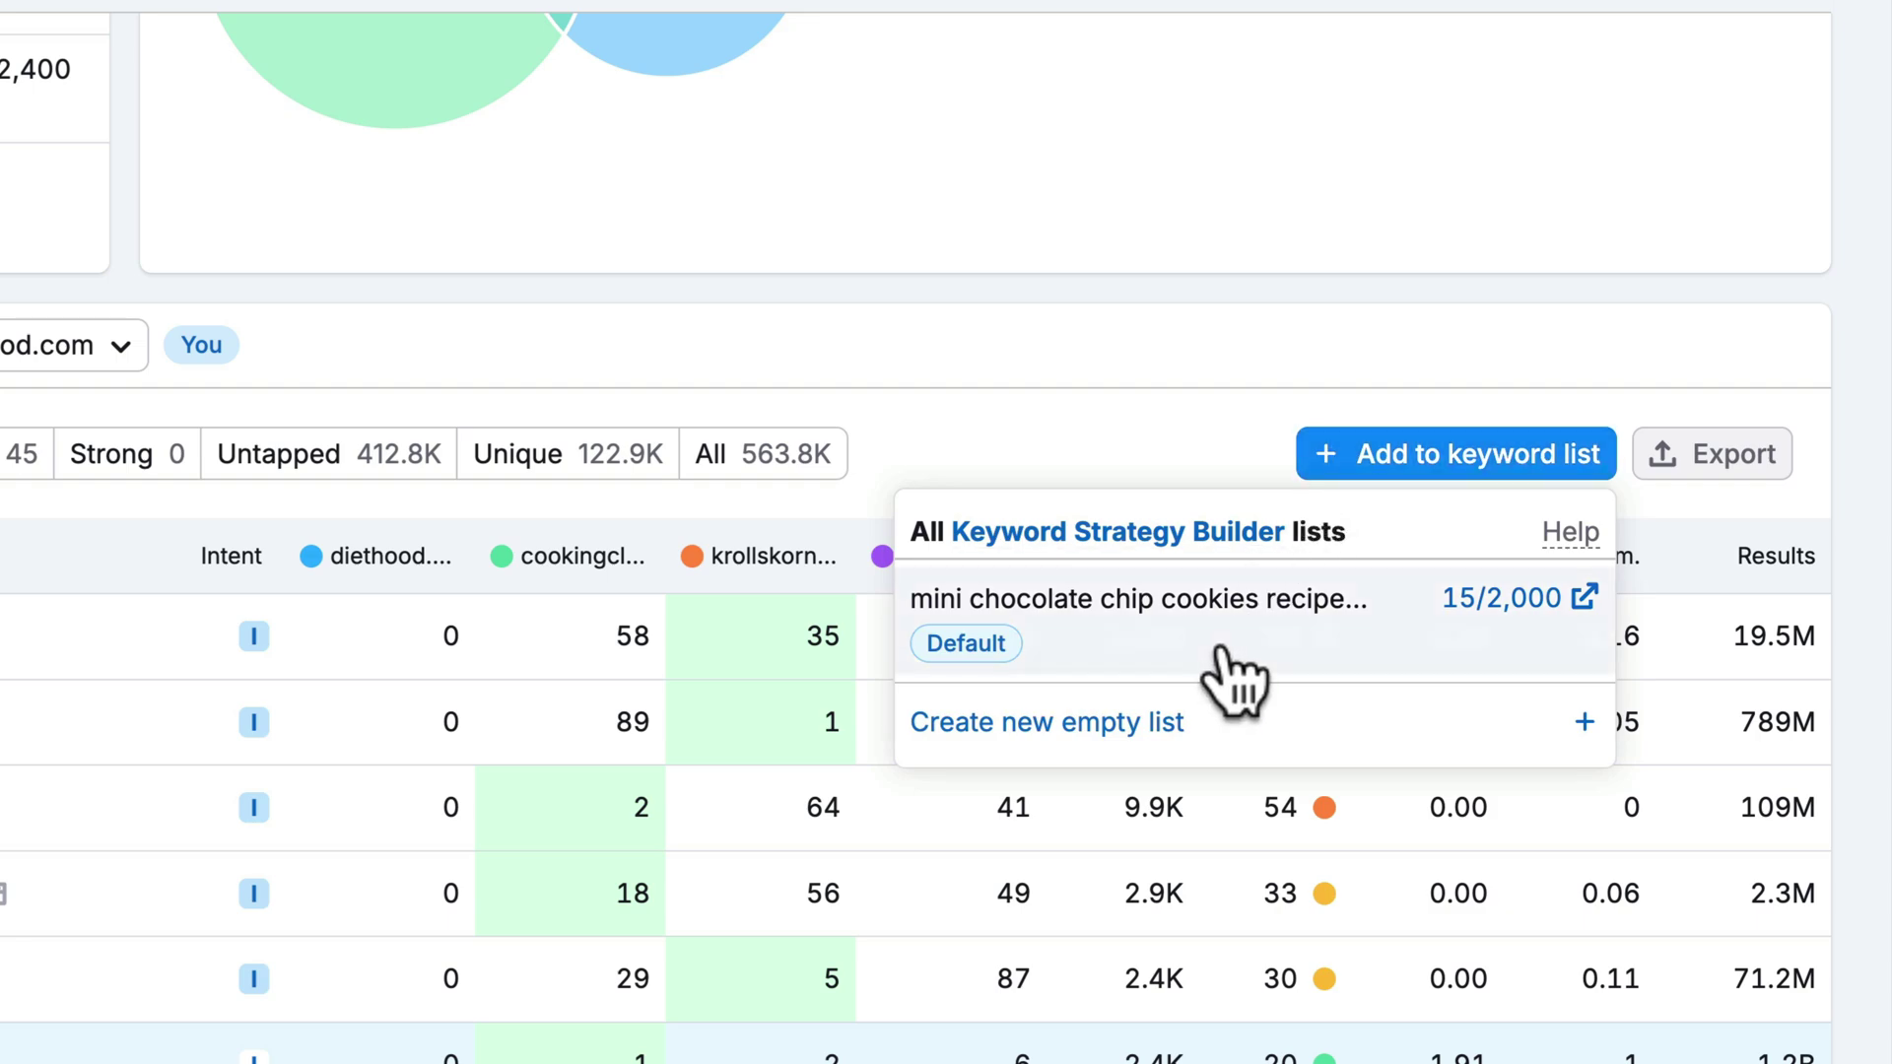
pyautogui.click(1235, 682)
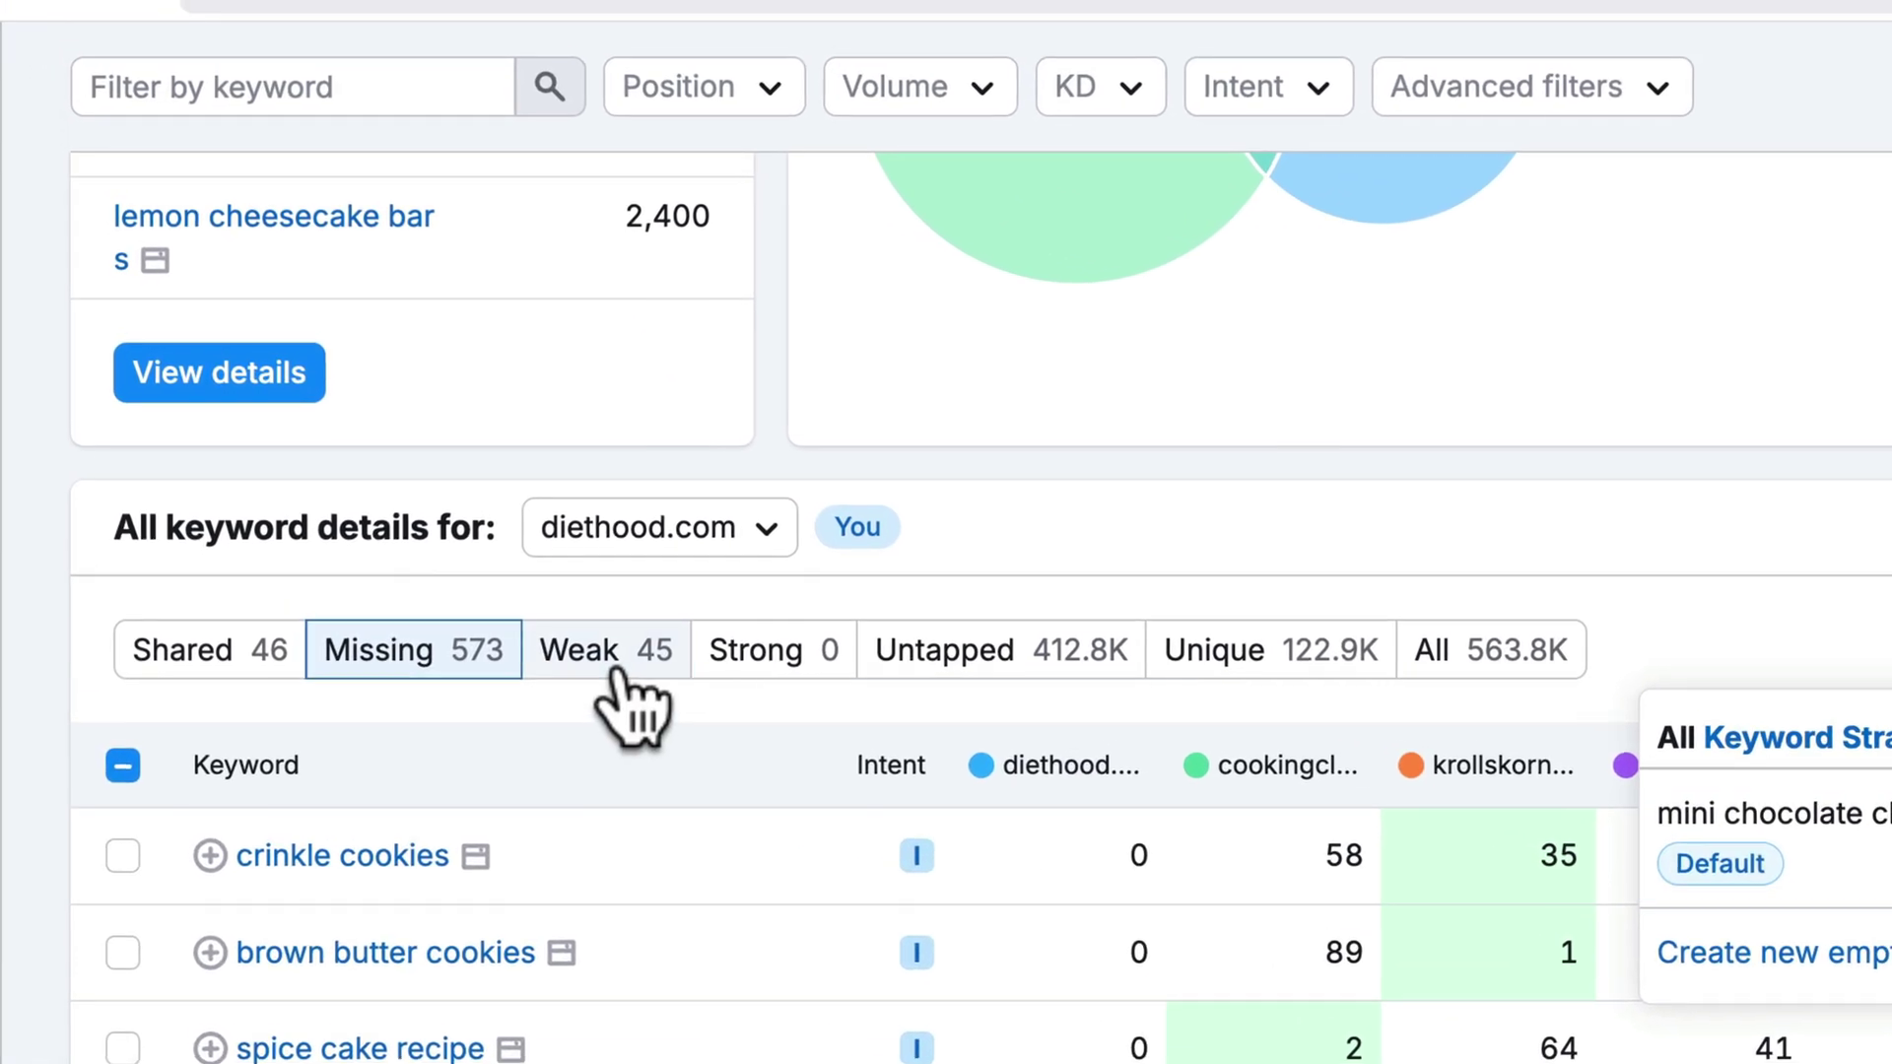
# Filter the weak keywords to those where diethood.com ranks in positions 11 to 30
pyautogui.click(616, 670)
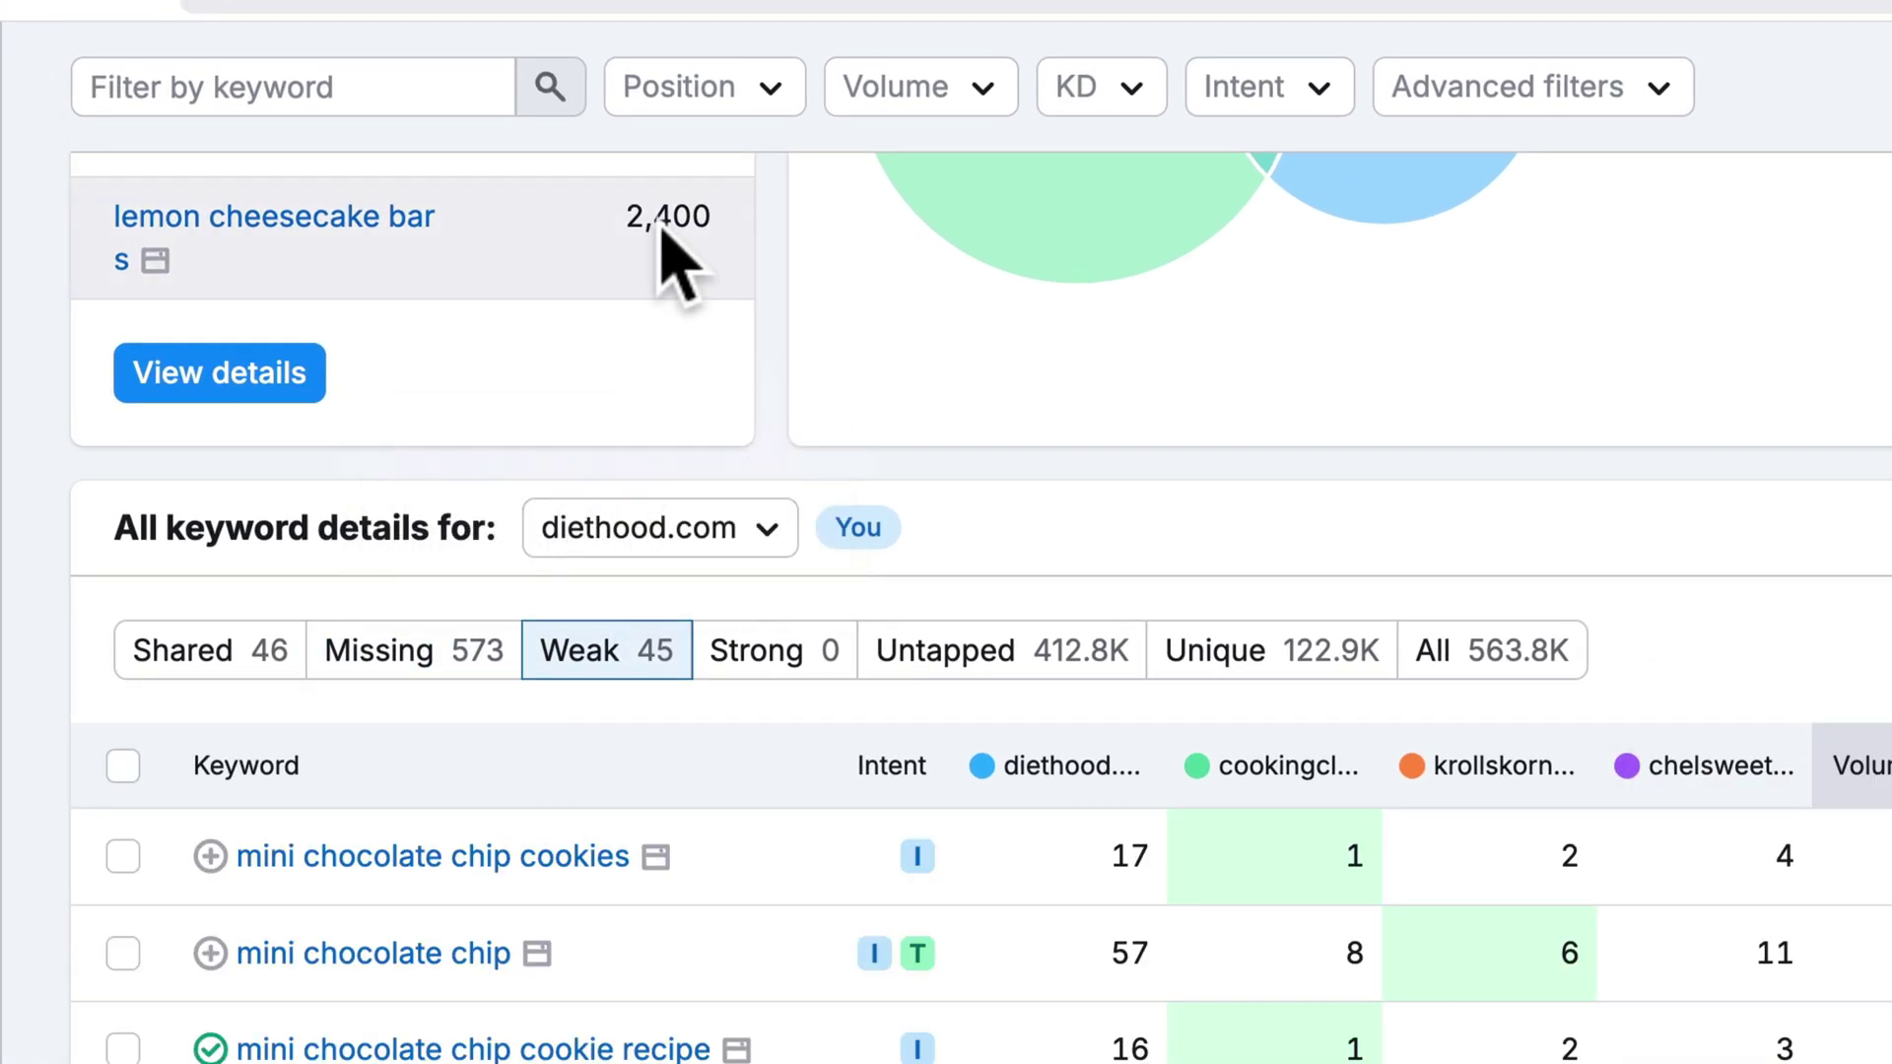
pyautogui.click(700, 108)
pyautogui.moveTo(883, 254)
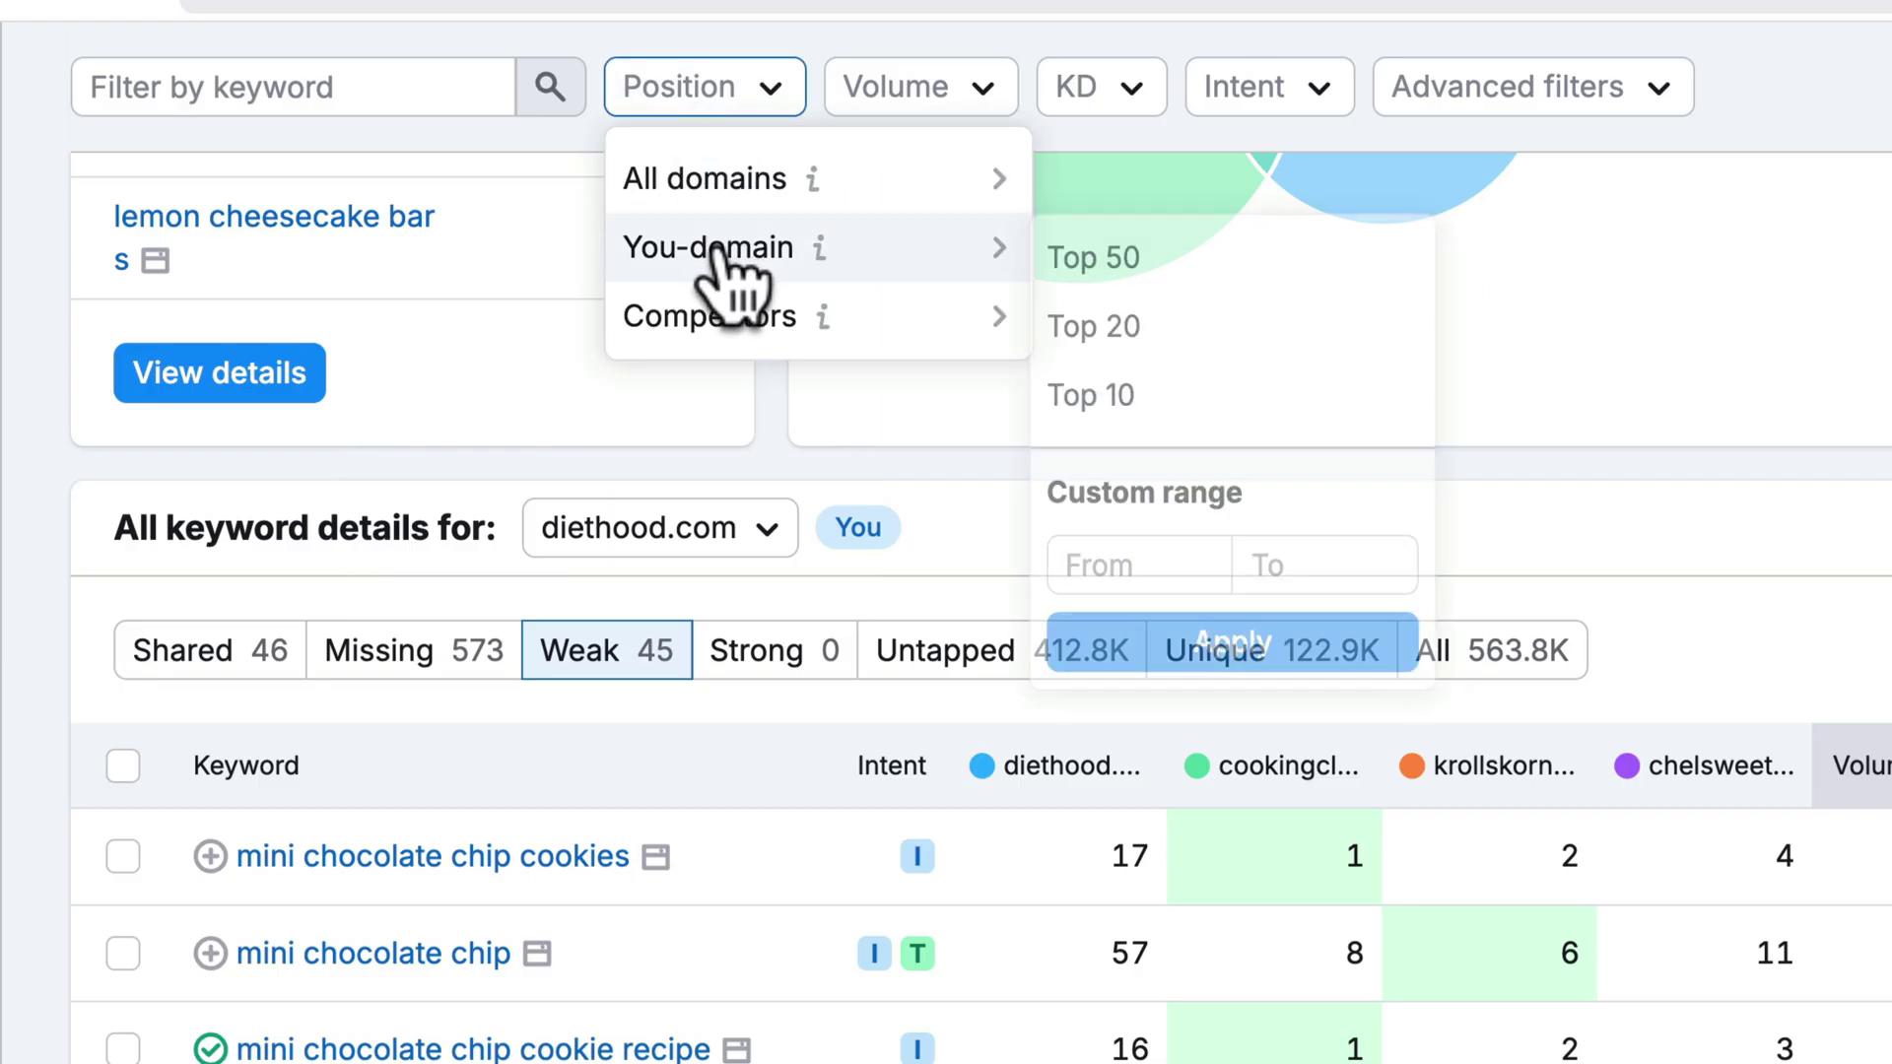
pyautogui.click(1186, 569)
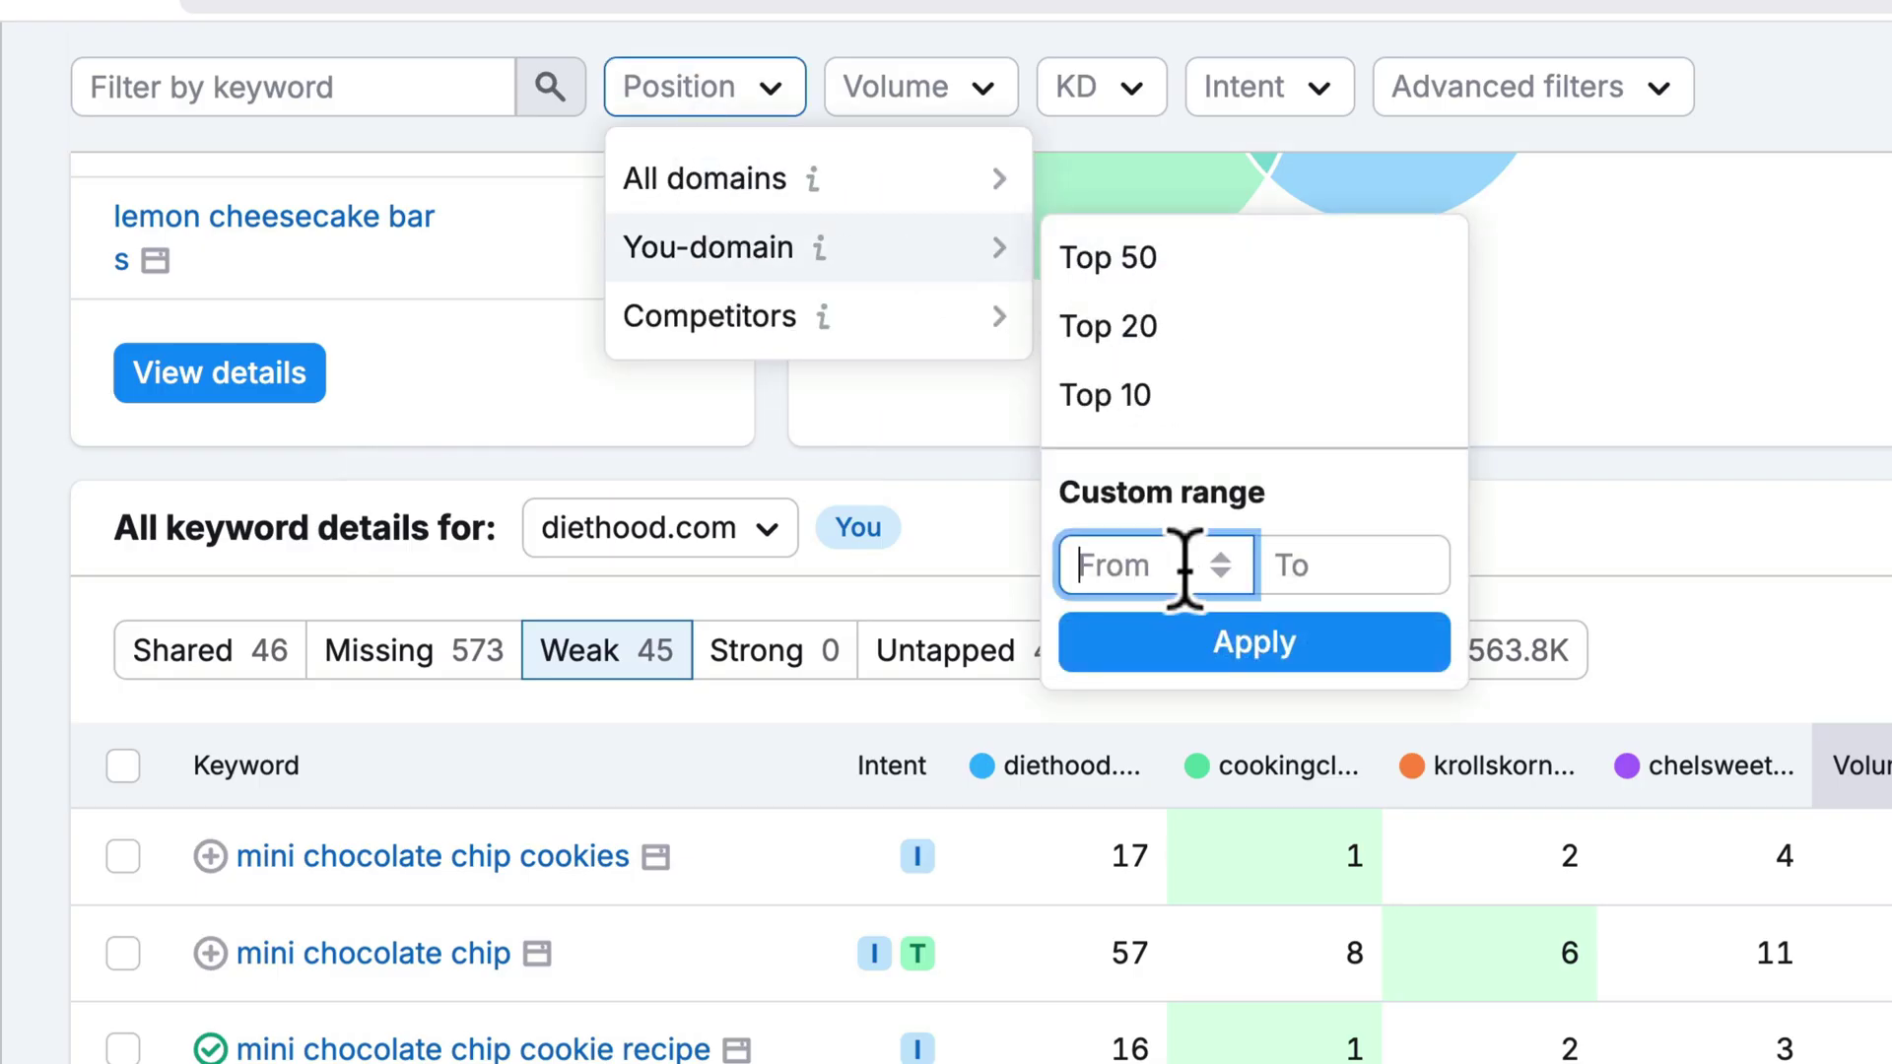
pyautogui.write('11')
pyautogui.click(1355, 569)
pyautogui.write('30')
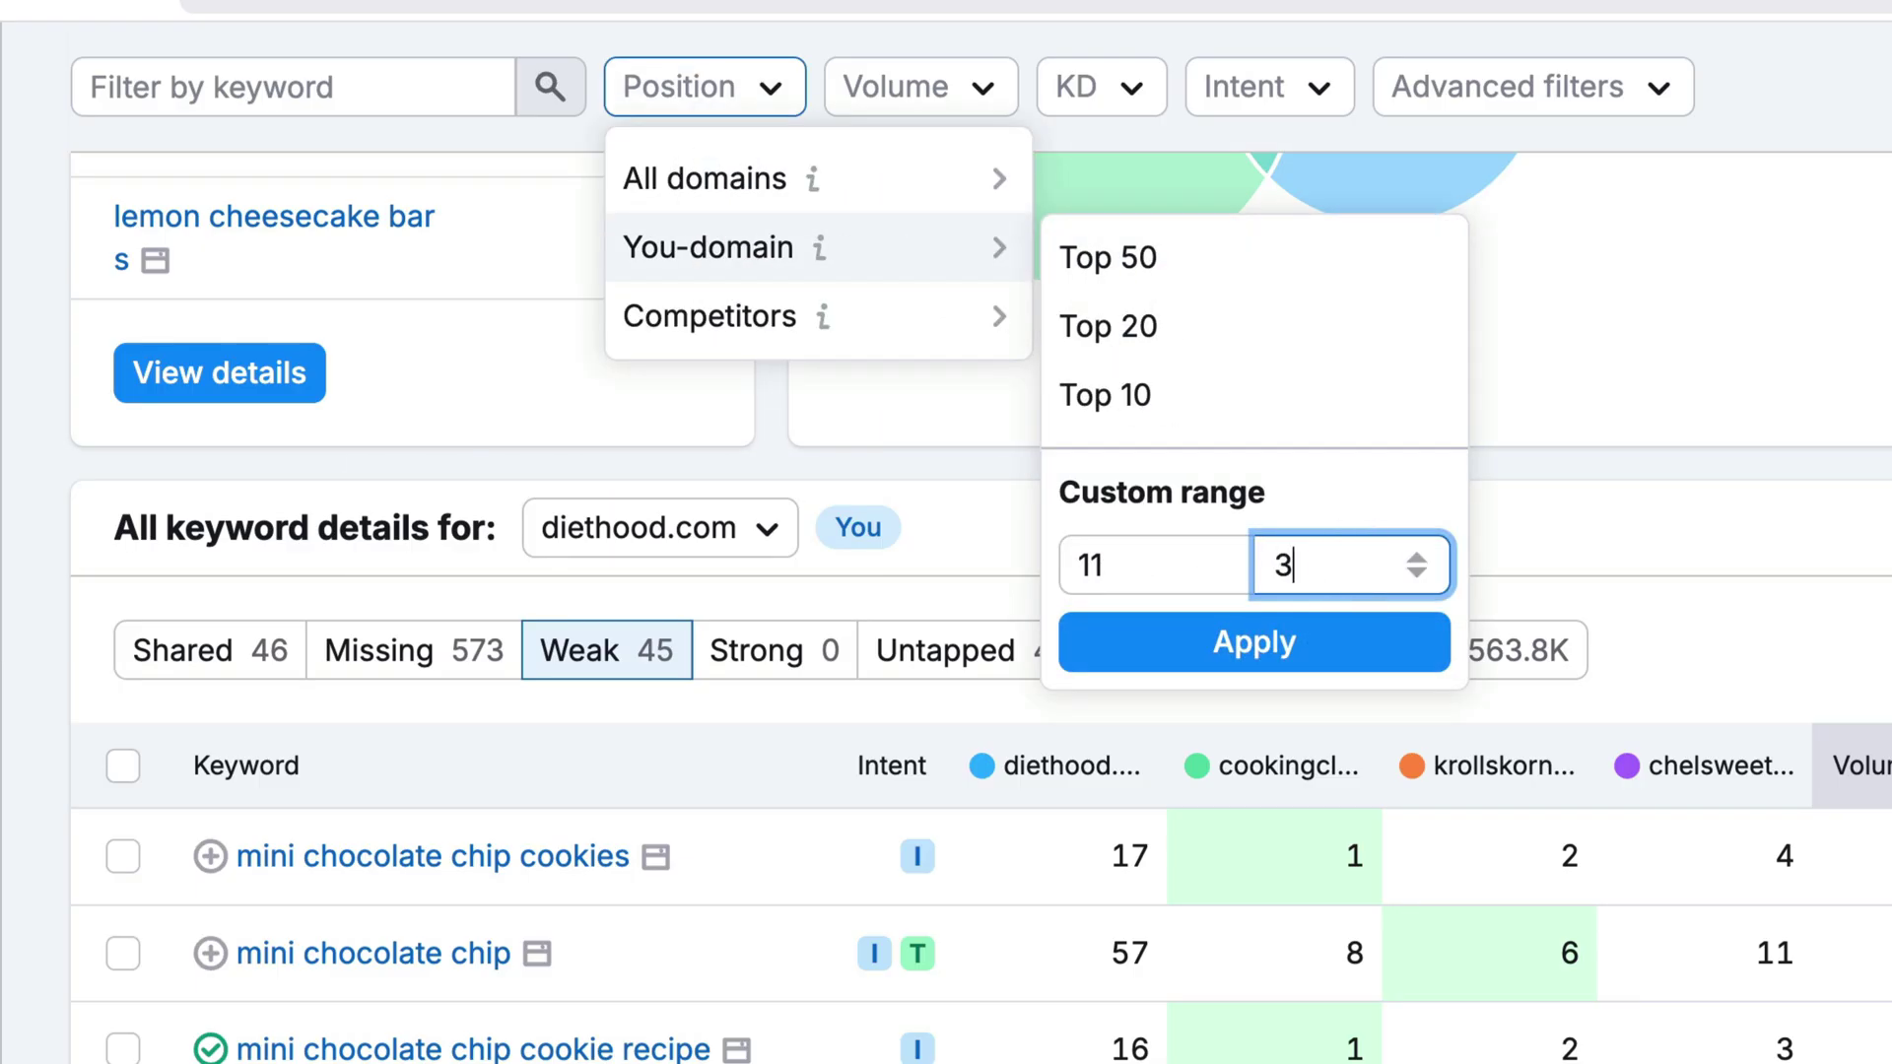
pyautogui.click(1344, 666)
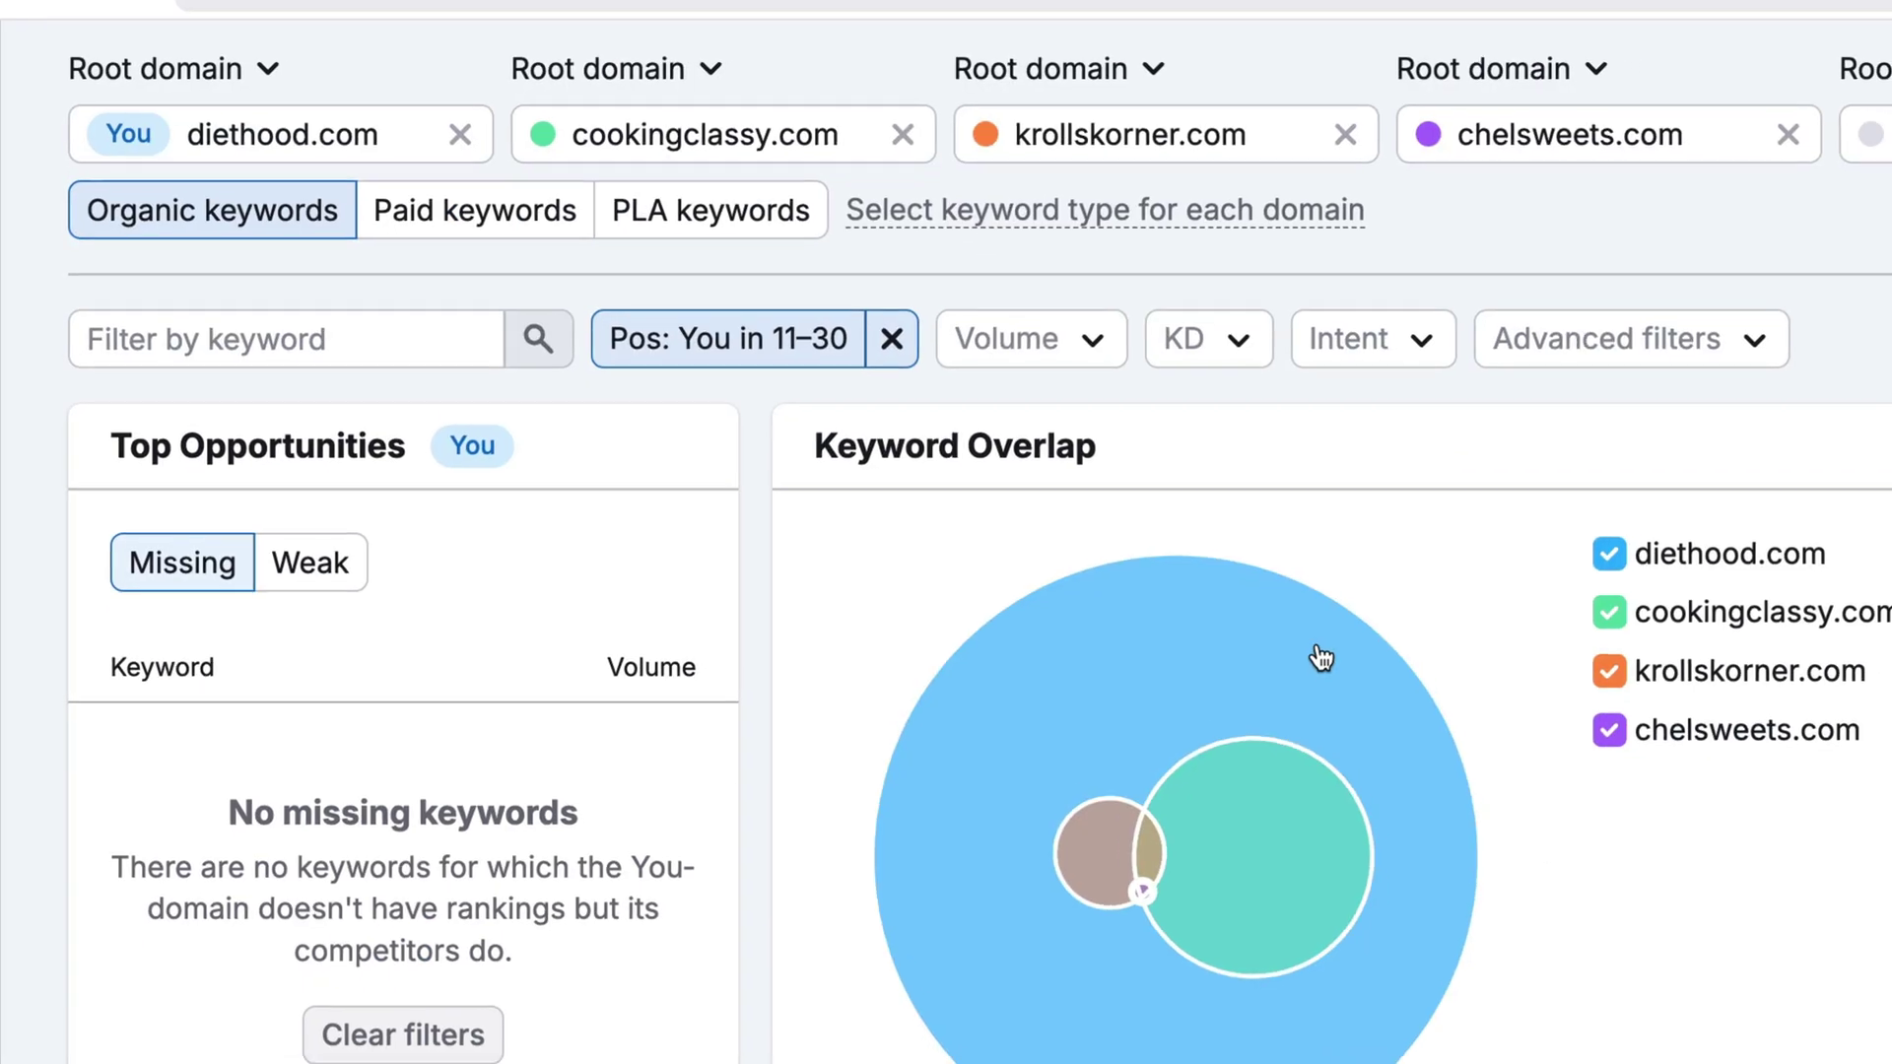
# Add little, small and miniature chocolate chip cookies to the keyword list
pyautogui.scroll(-5, 912, 424)
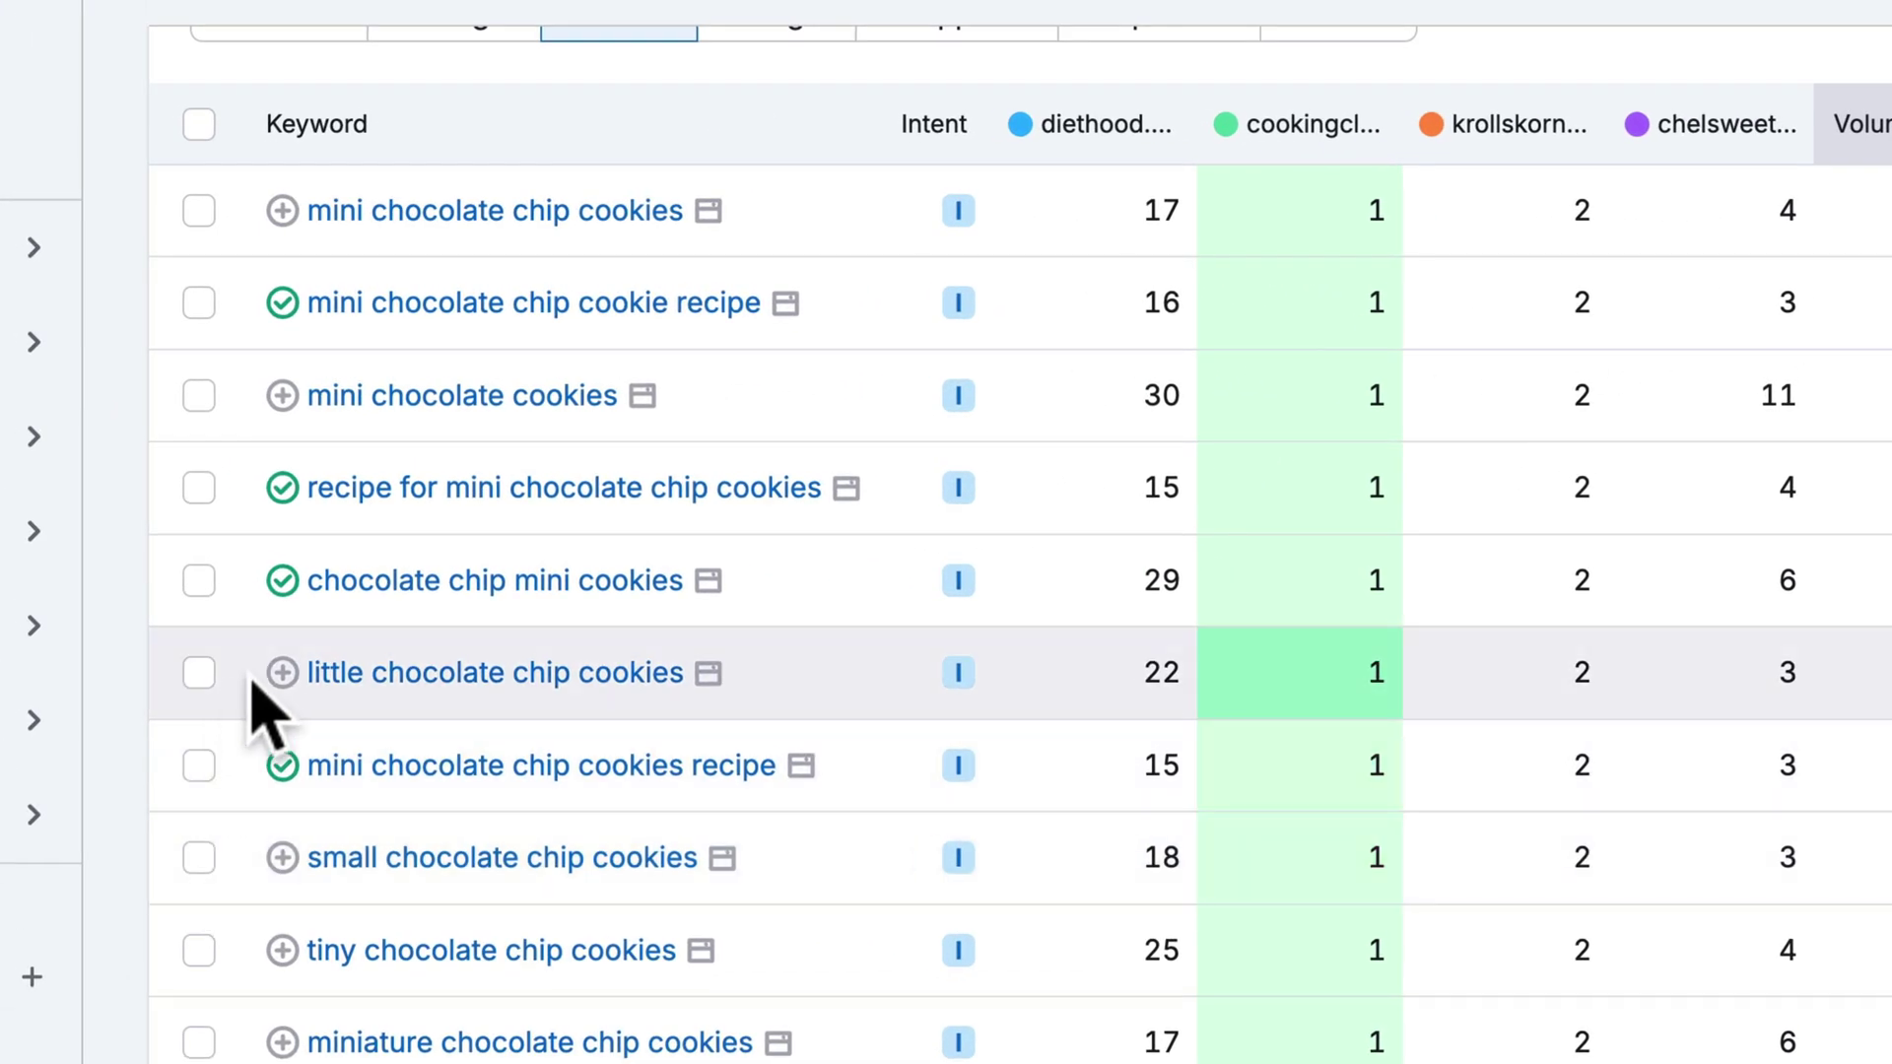
pyautogui.click(282, 673)
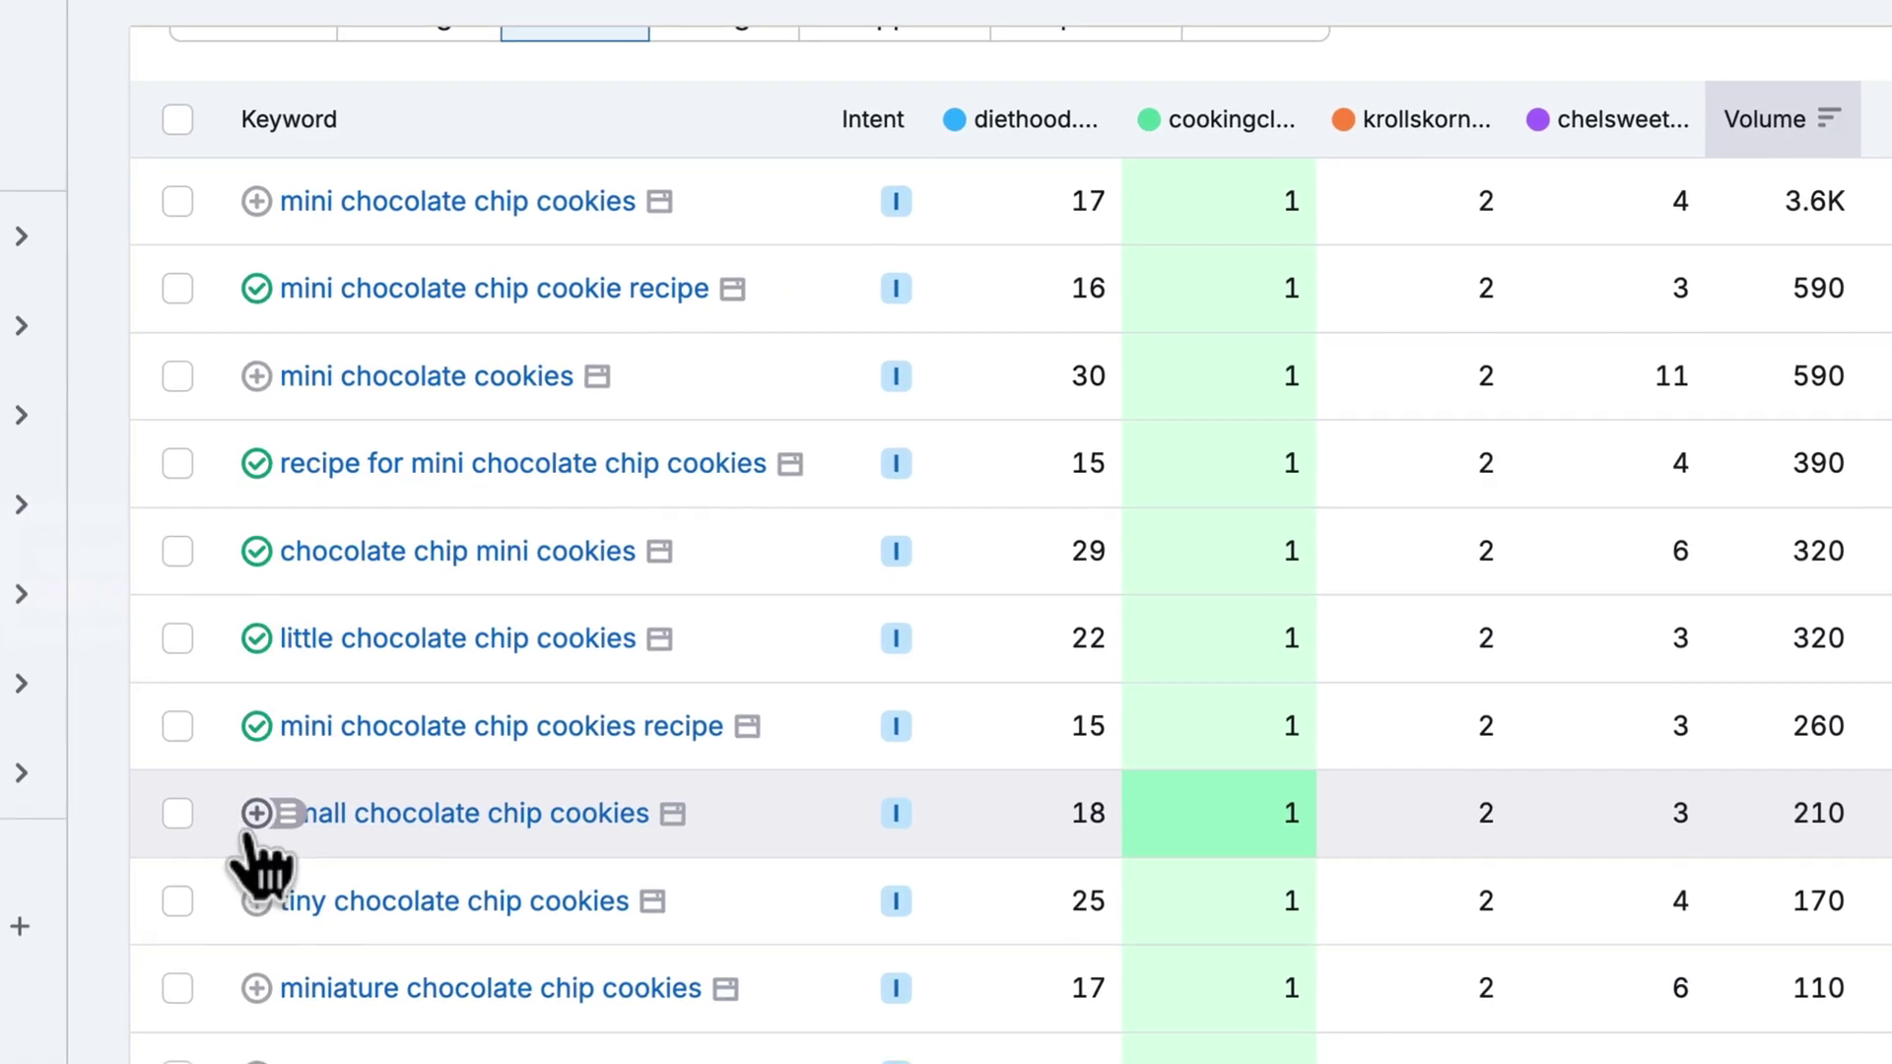
pyautogui.click(258, 823)
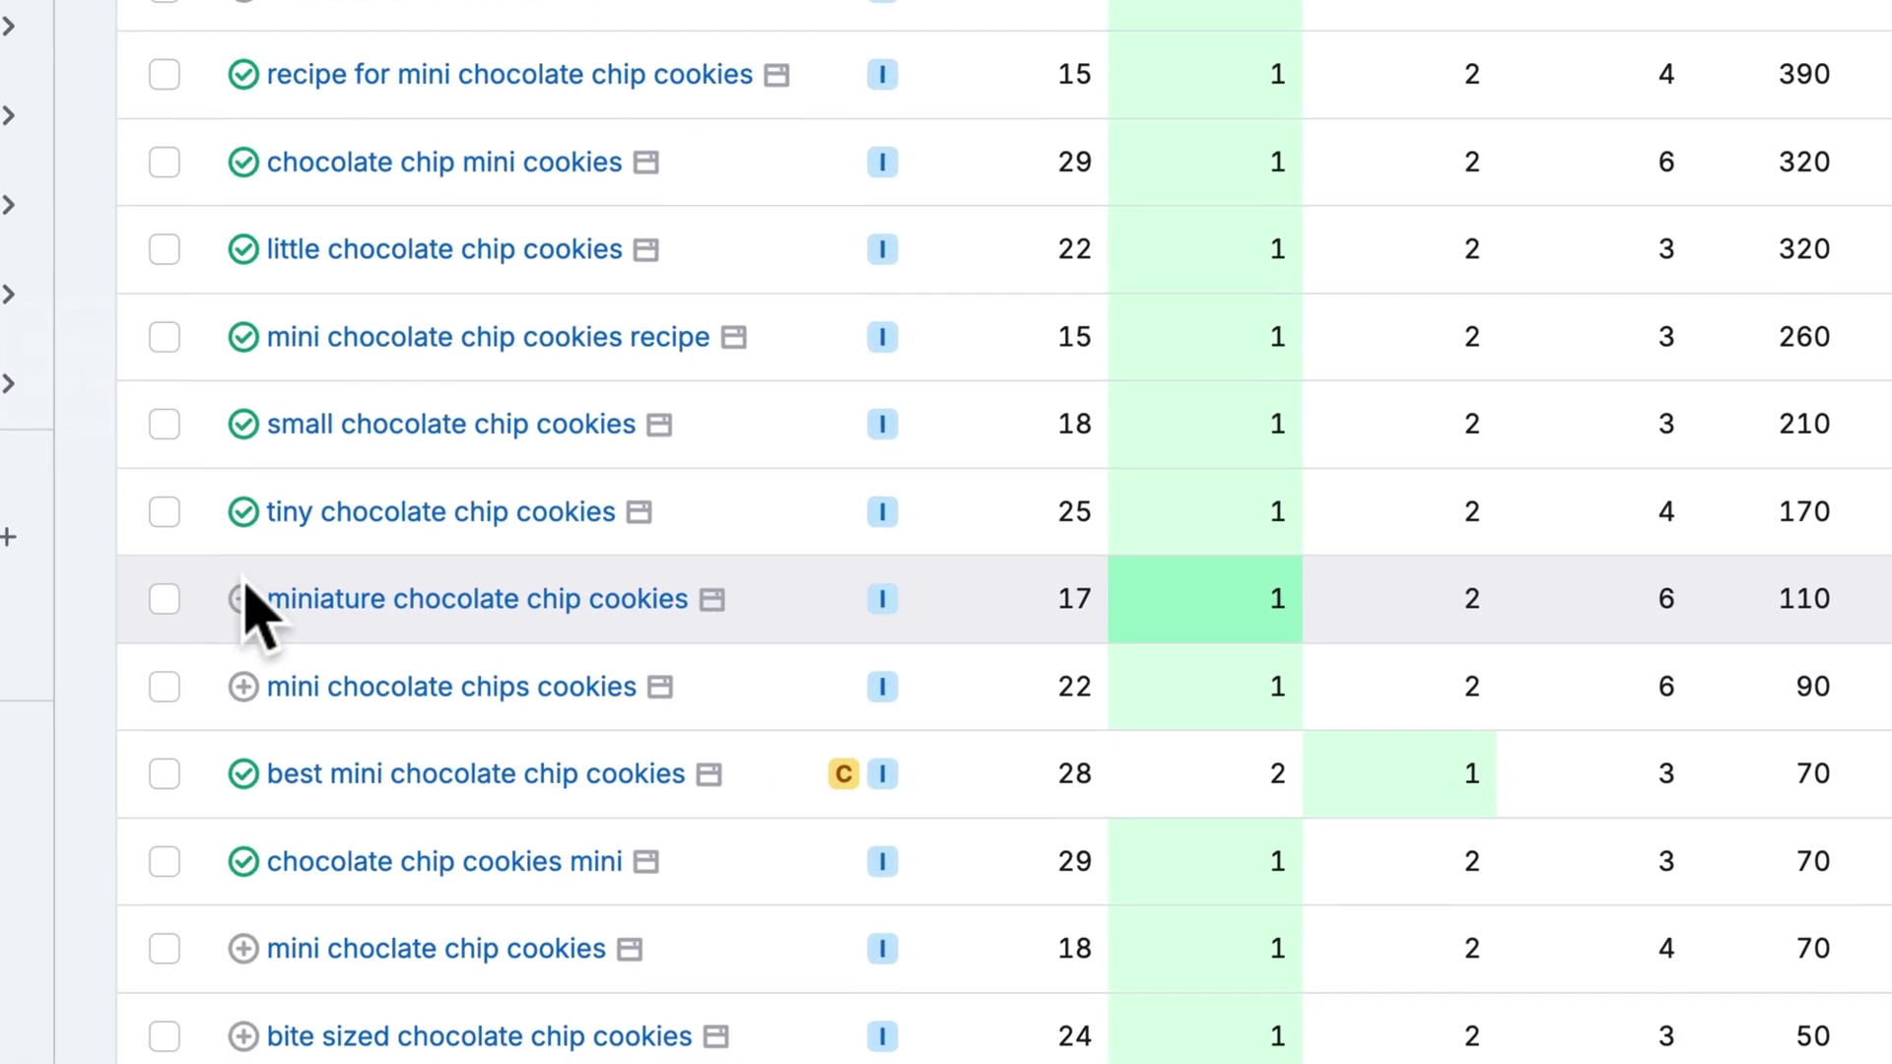
pyautogui.click(248, 766)
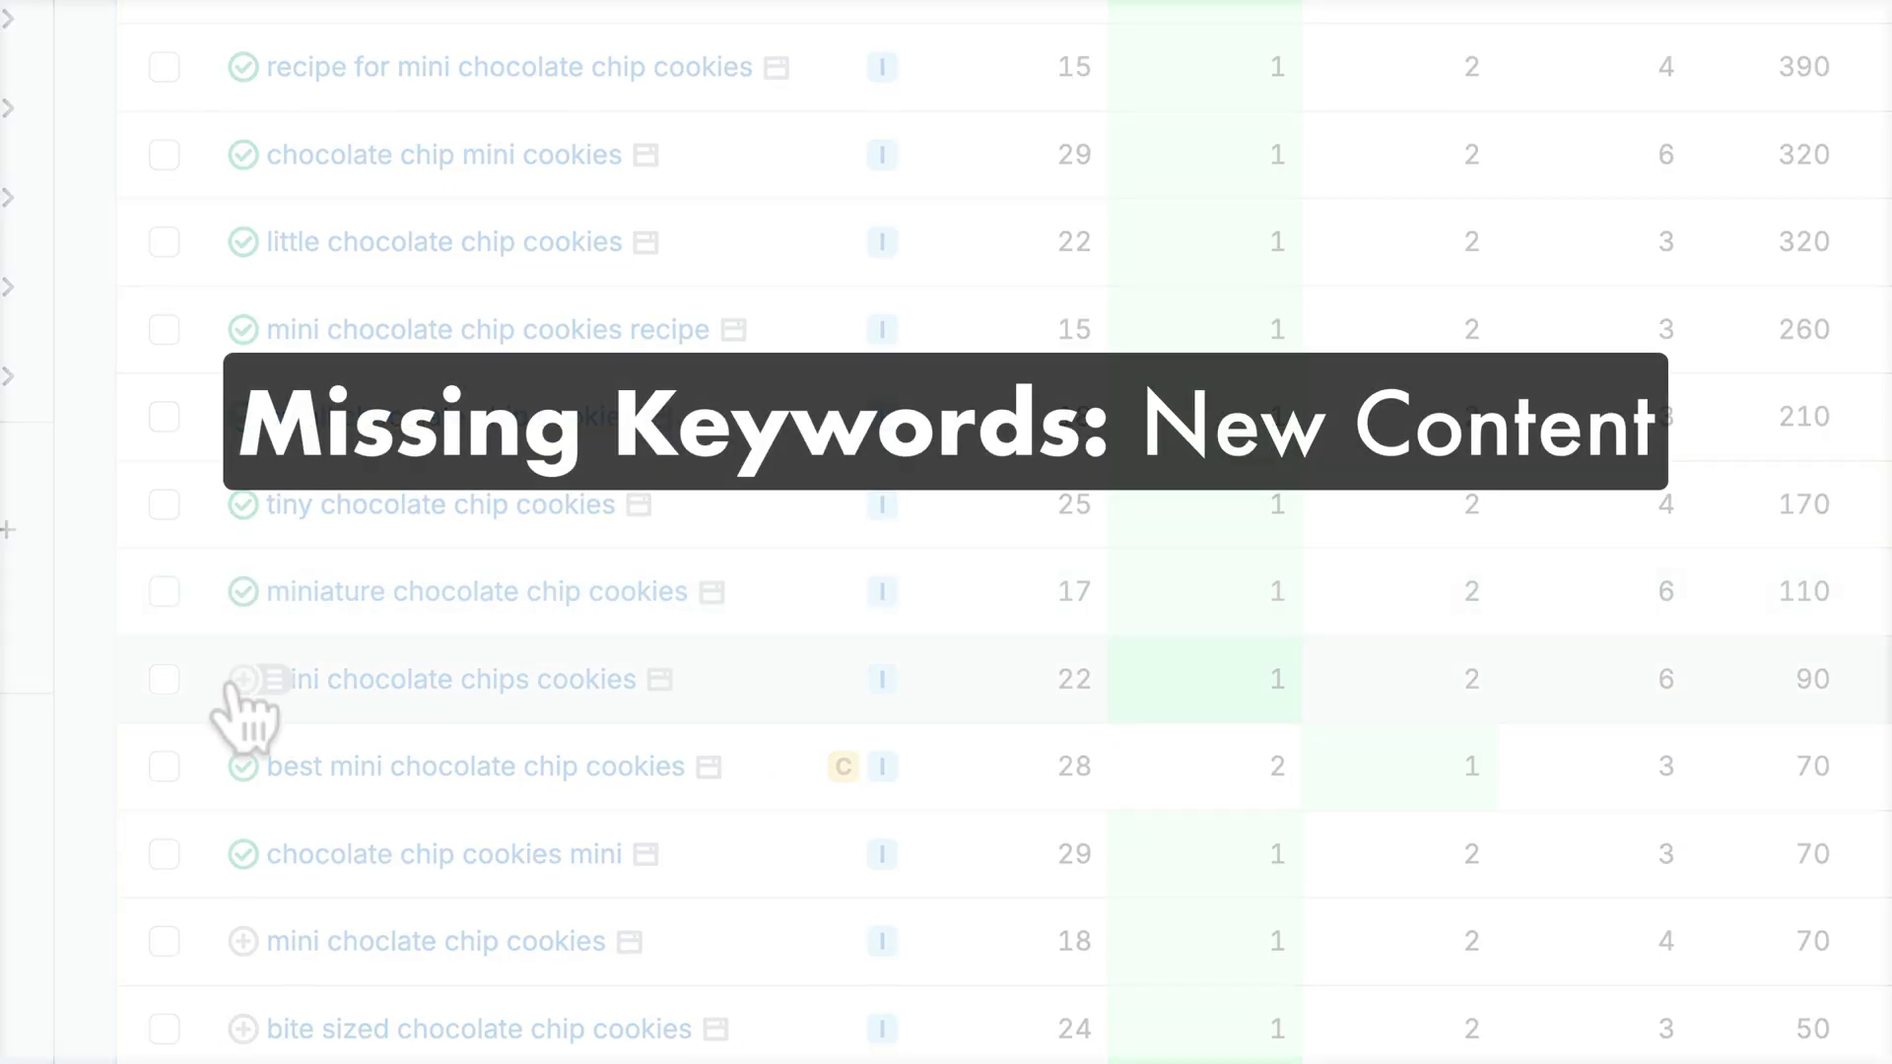
# Add mini chocolate chips cookies, then open the recipe blog list in Keyword Strategy Builder
pyautogui.click(241, 679)
pyautogui.scroll(-3, 241, 704)
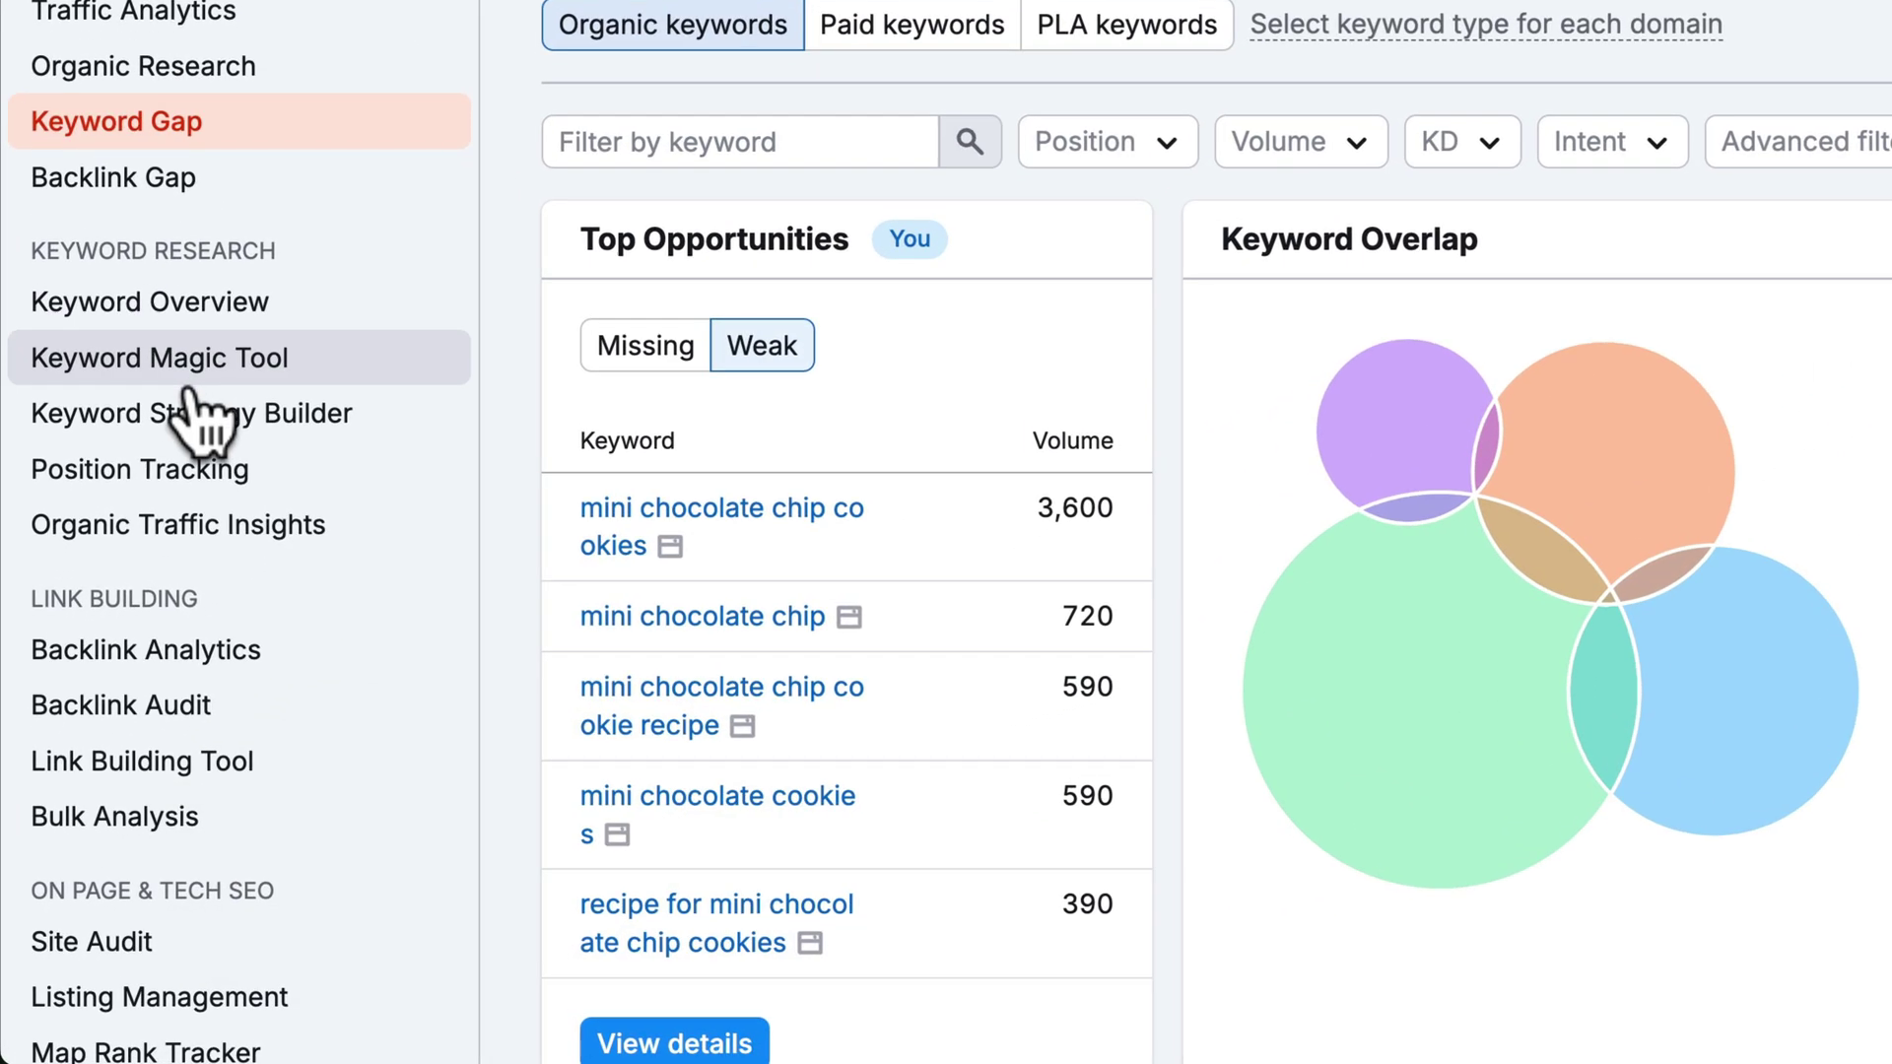
pyautogui.click(200, 425)
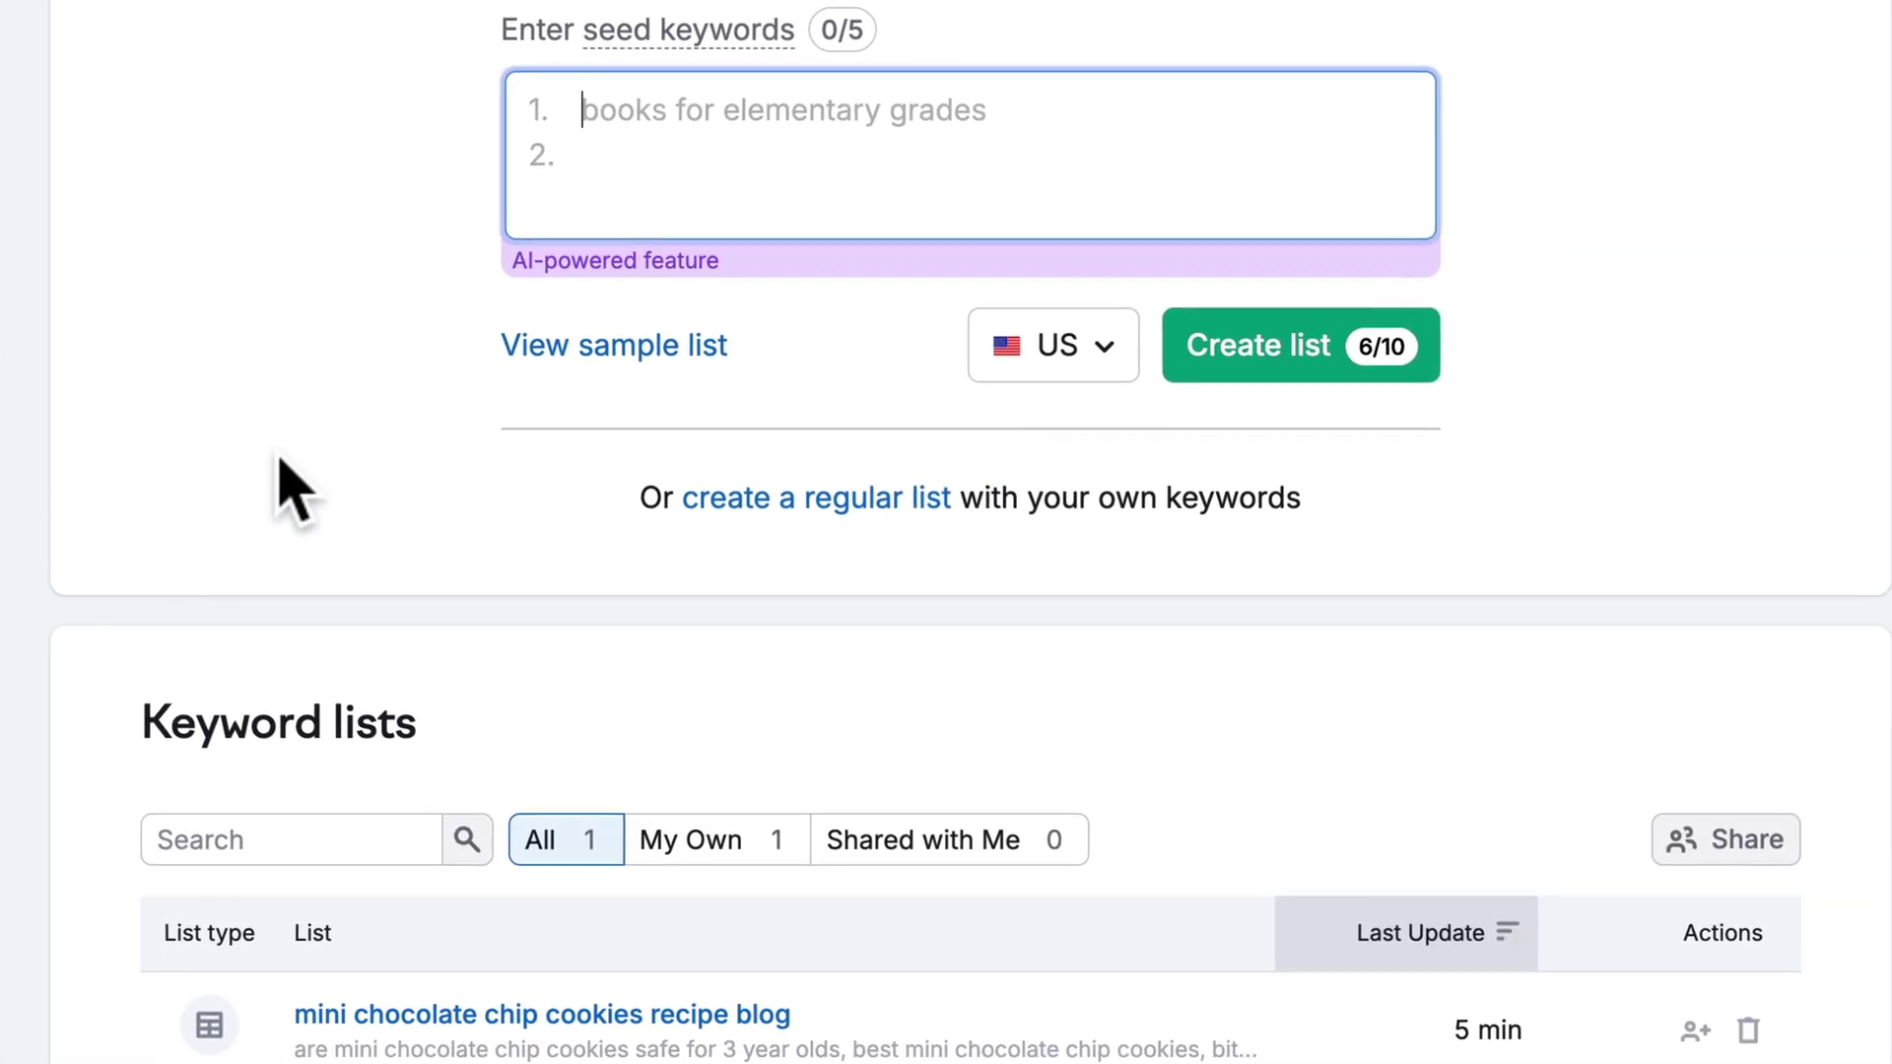
pyautogui.scroll(-5, 708, 463)
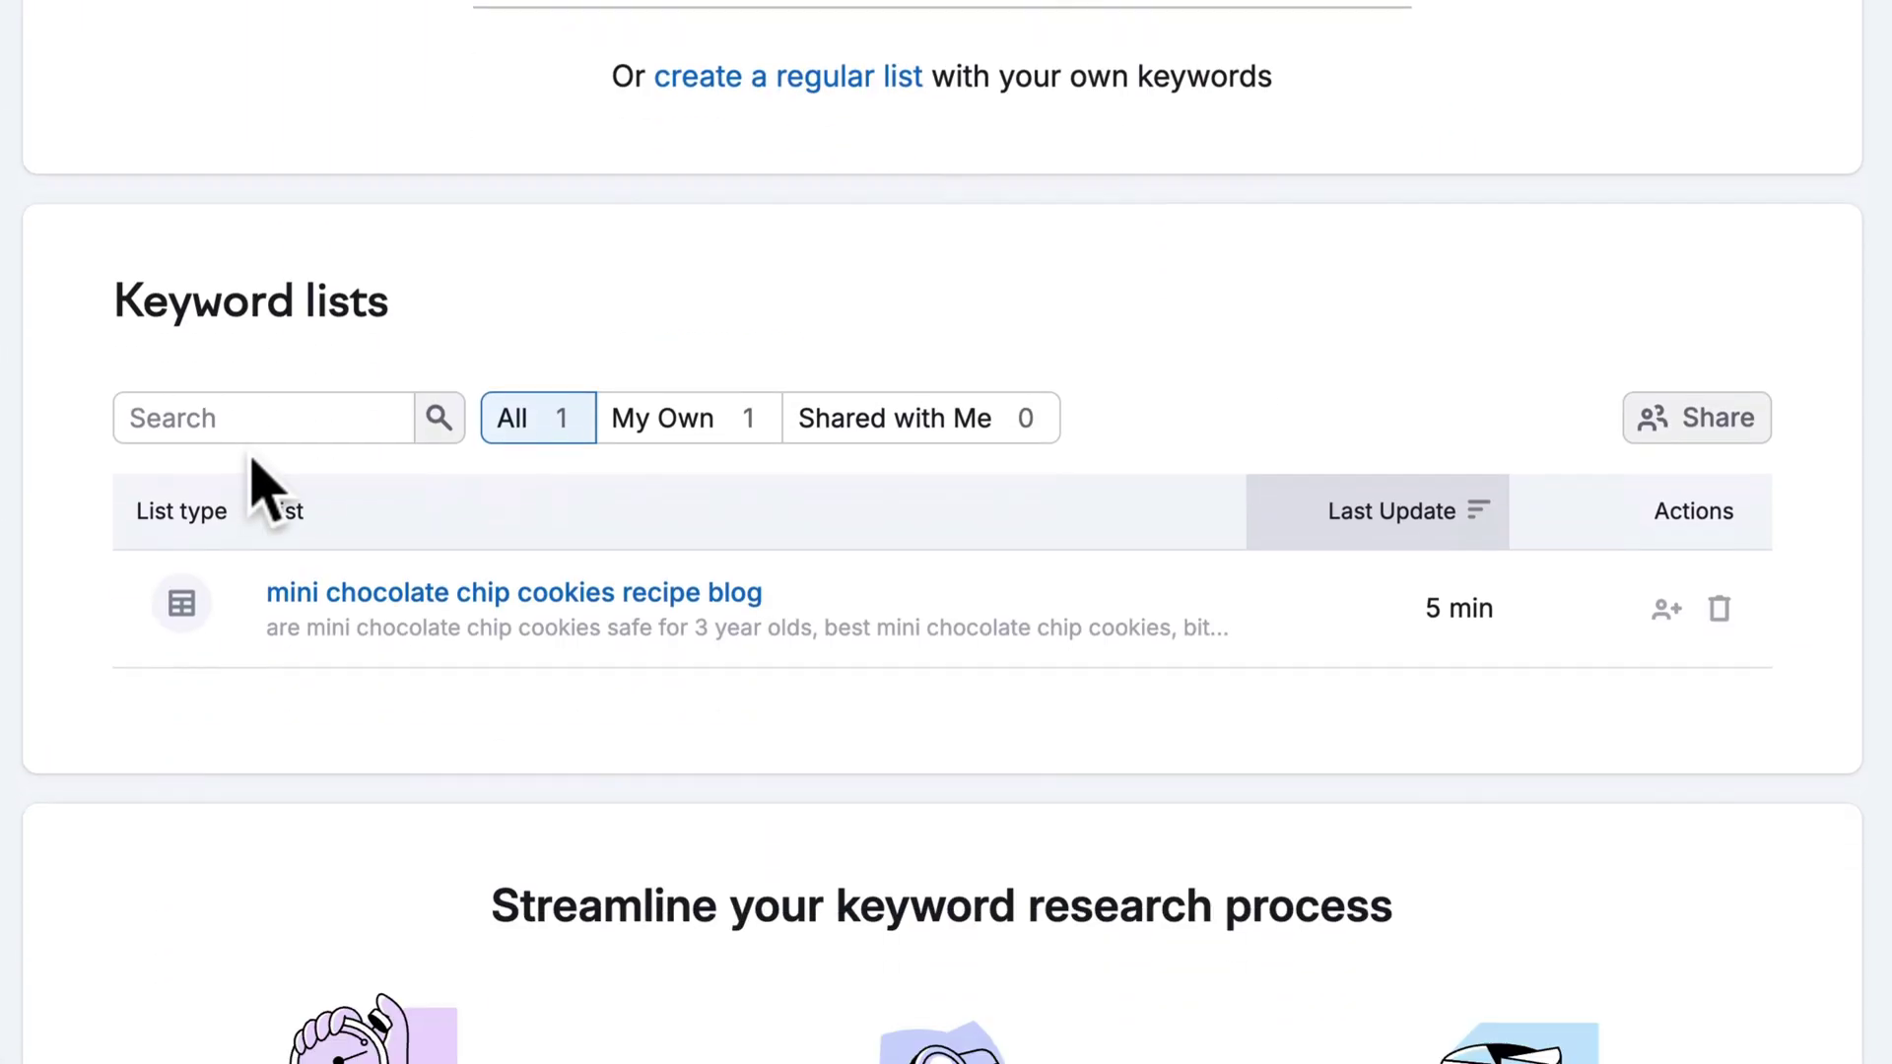
pyautogui.click(379, 549)
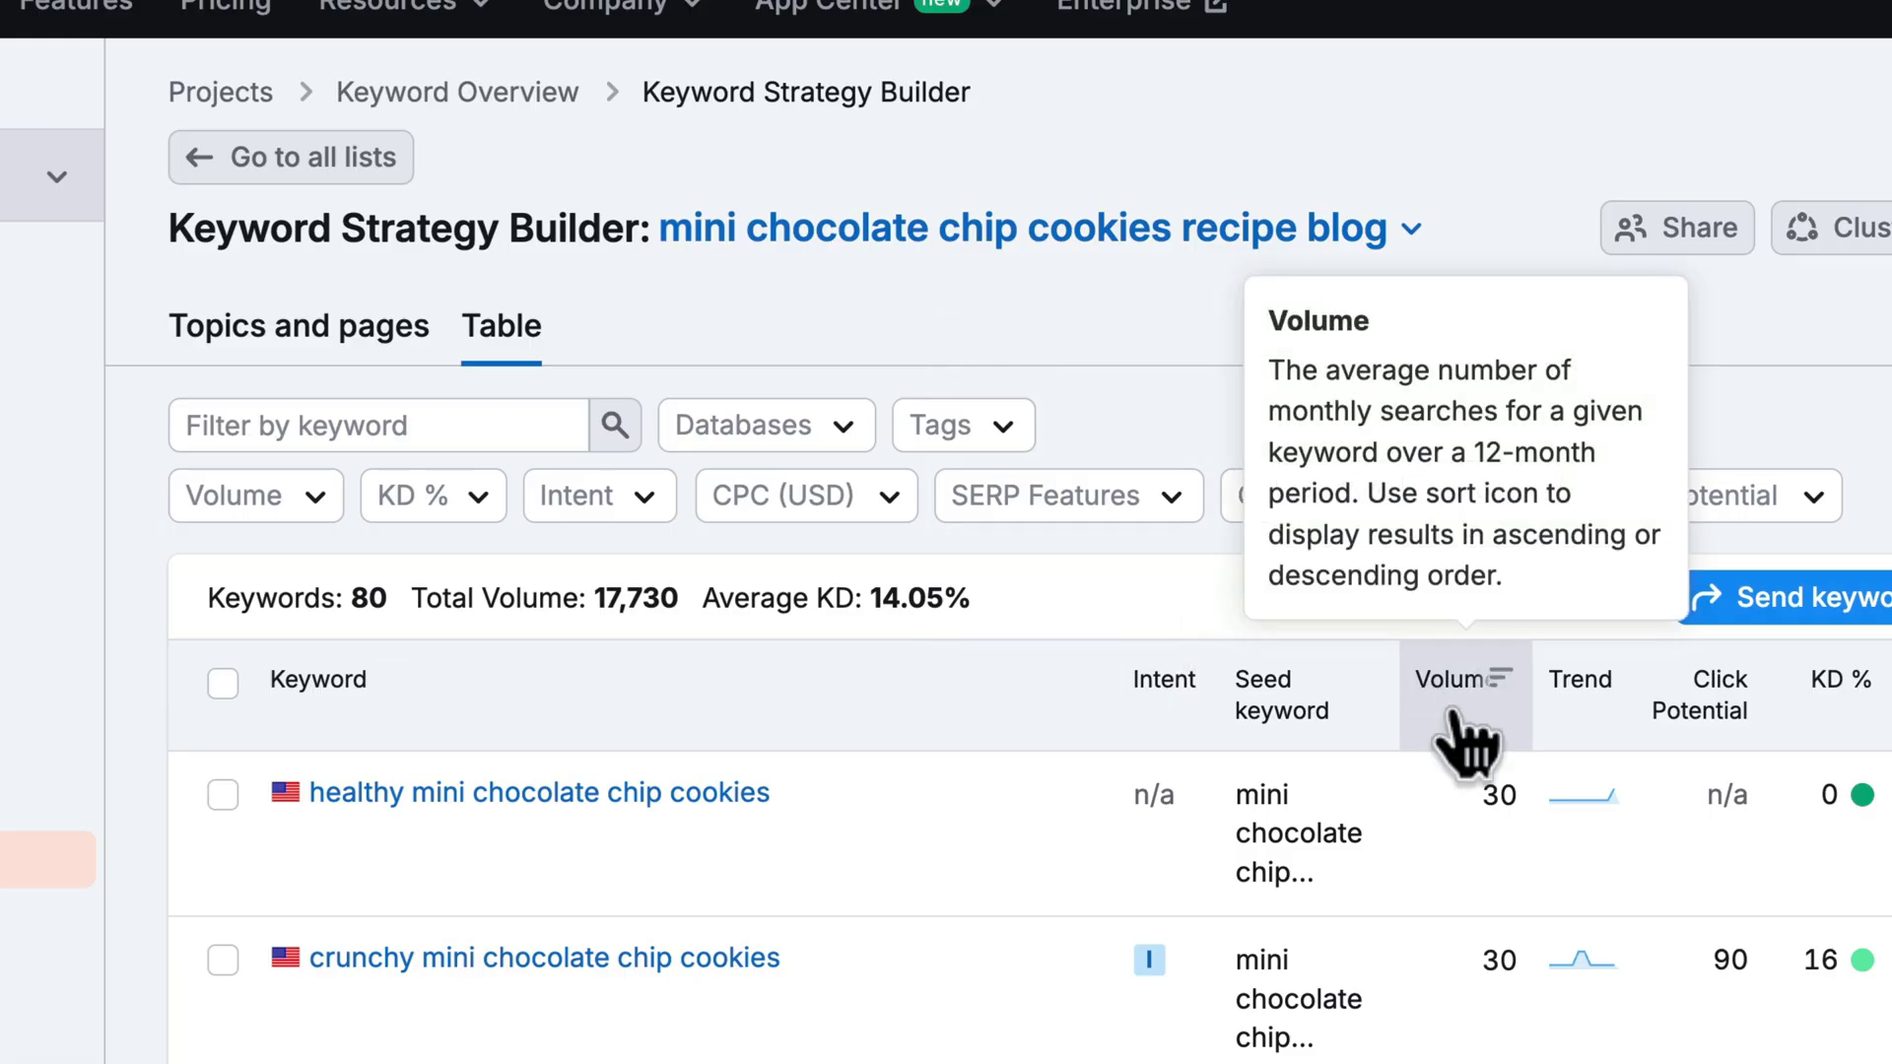
# Sort by volume, select all 80 keywords, and cluster the list into topic pages
pyautogui.click(1456, 724)
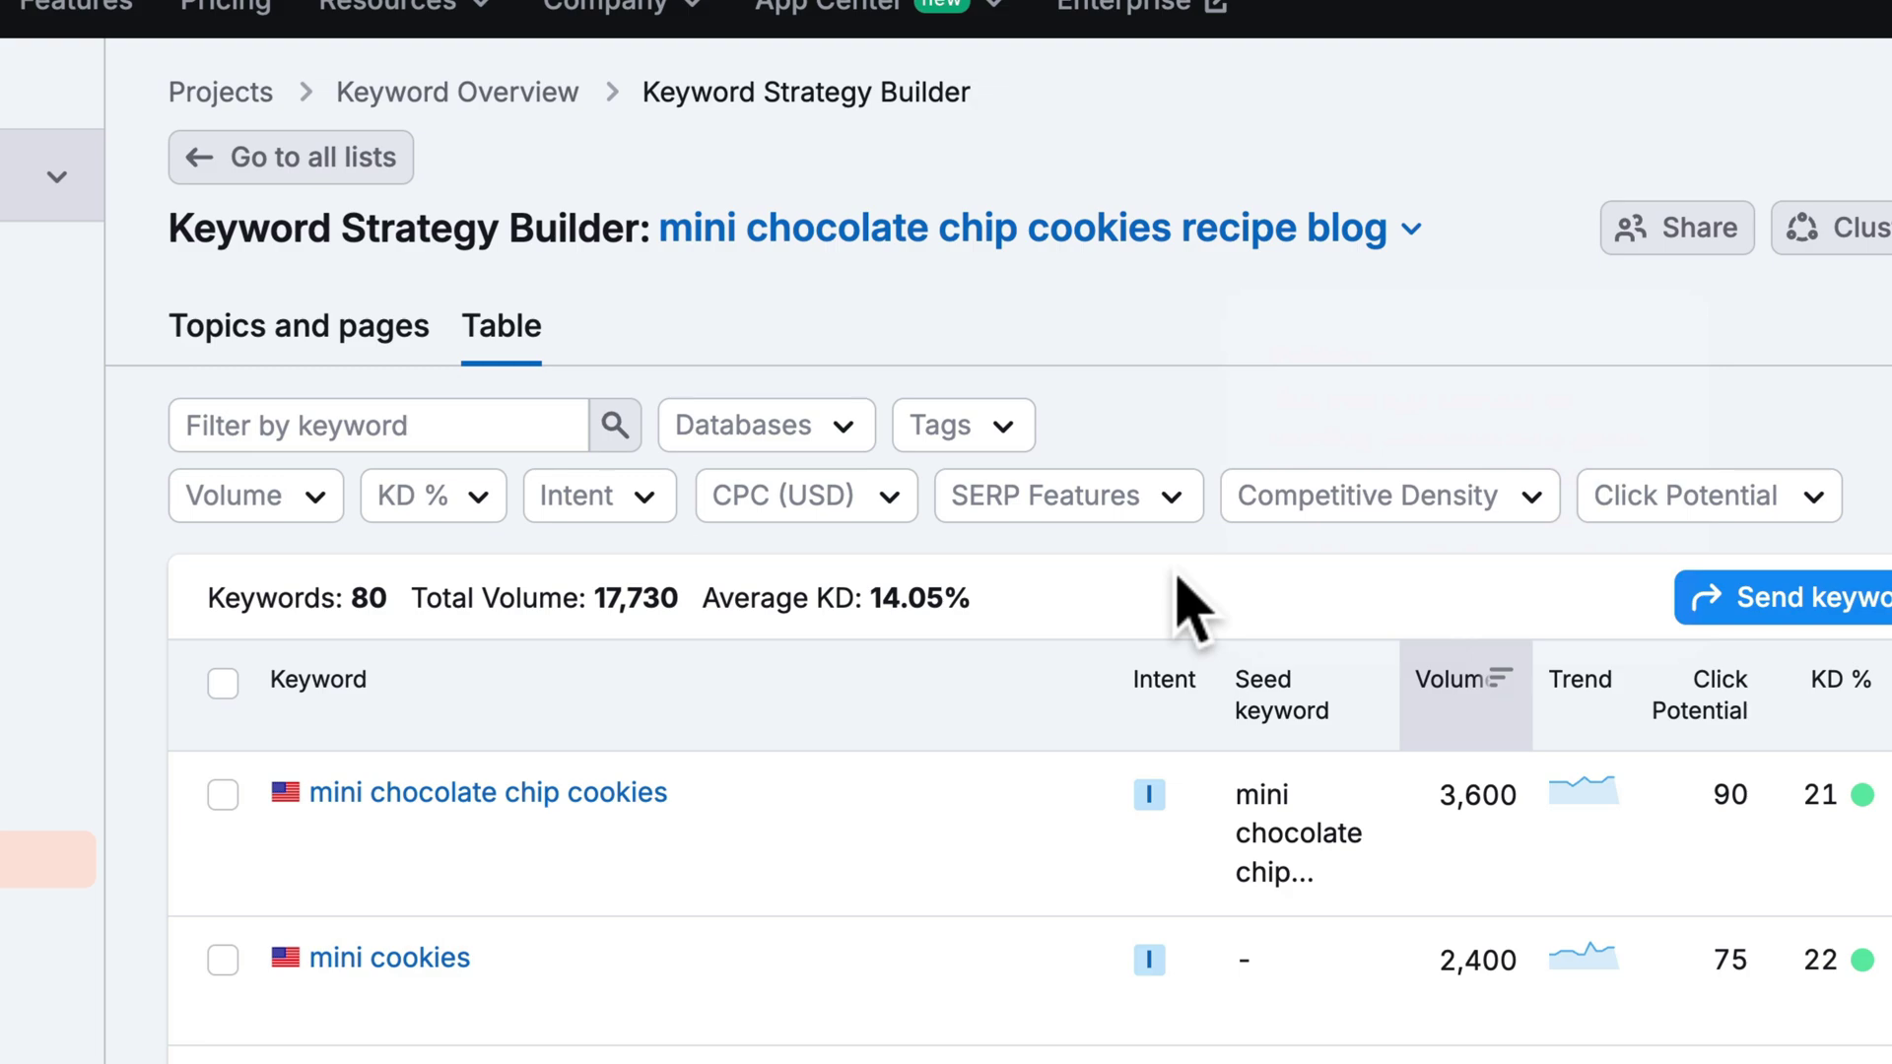
pyautogui.click(223, 683)
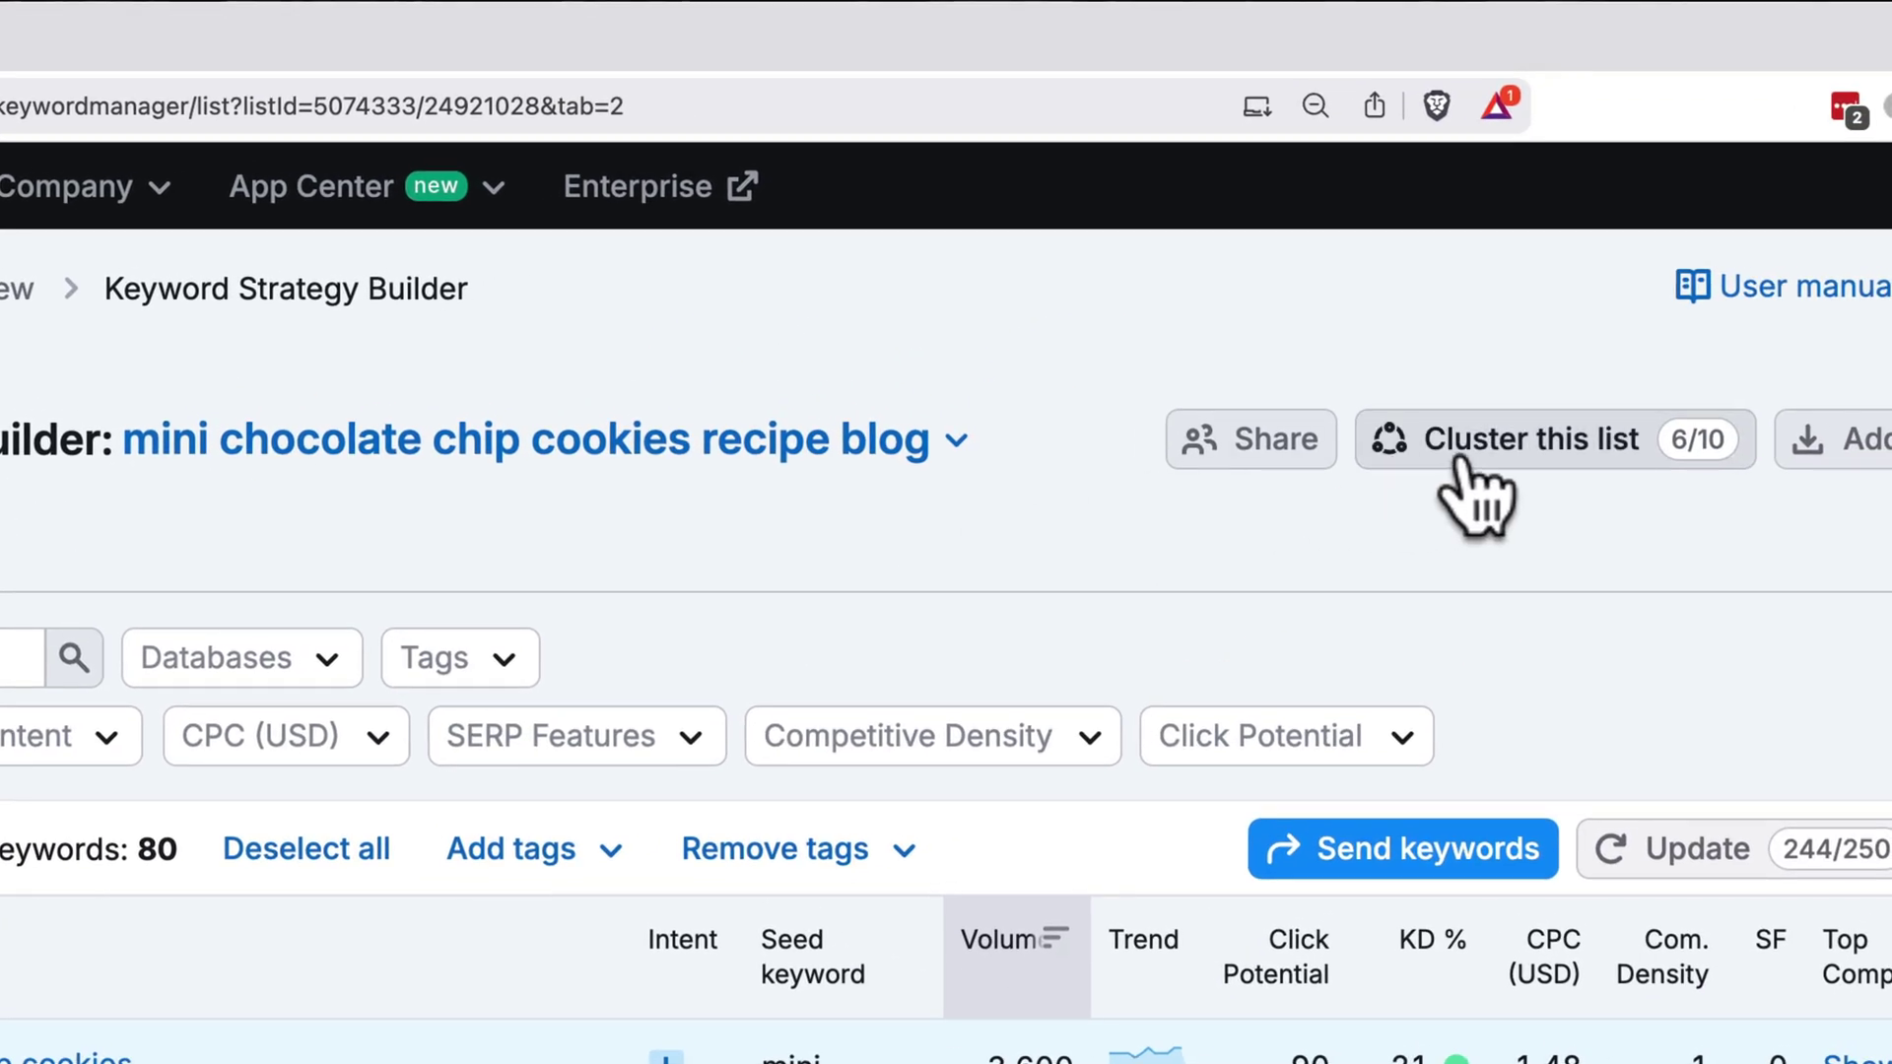
pyautogui.click(1461, 461)
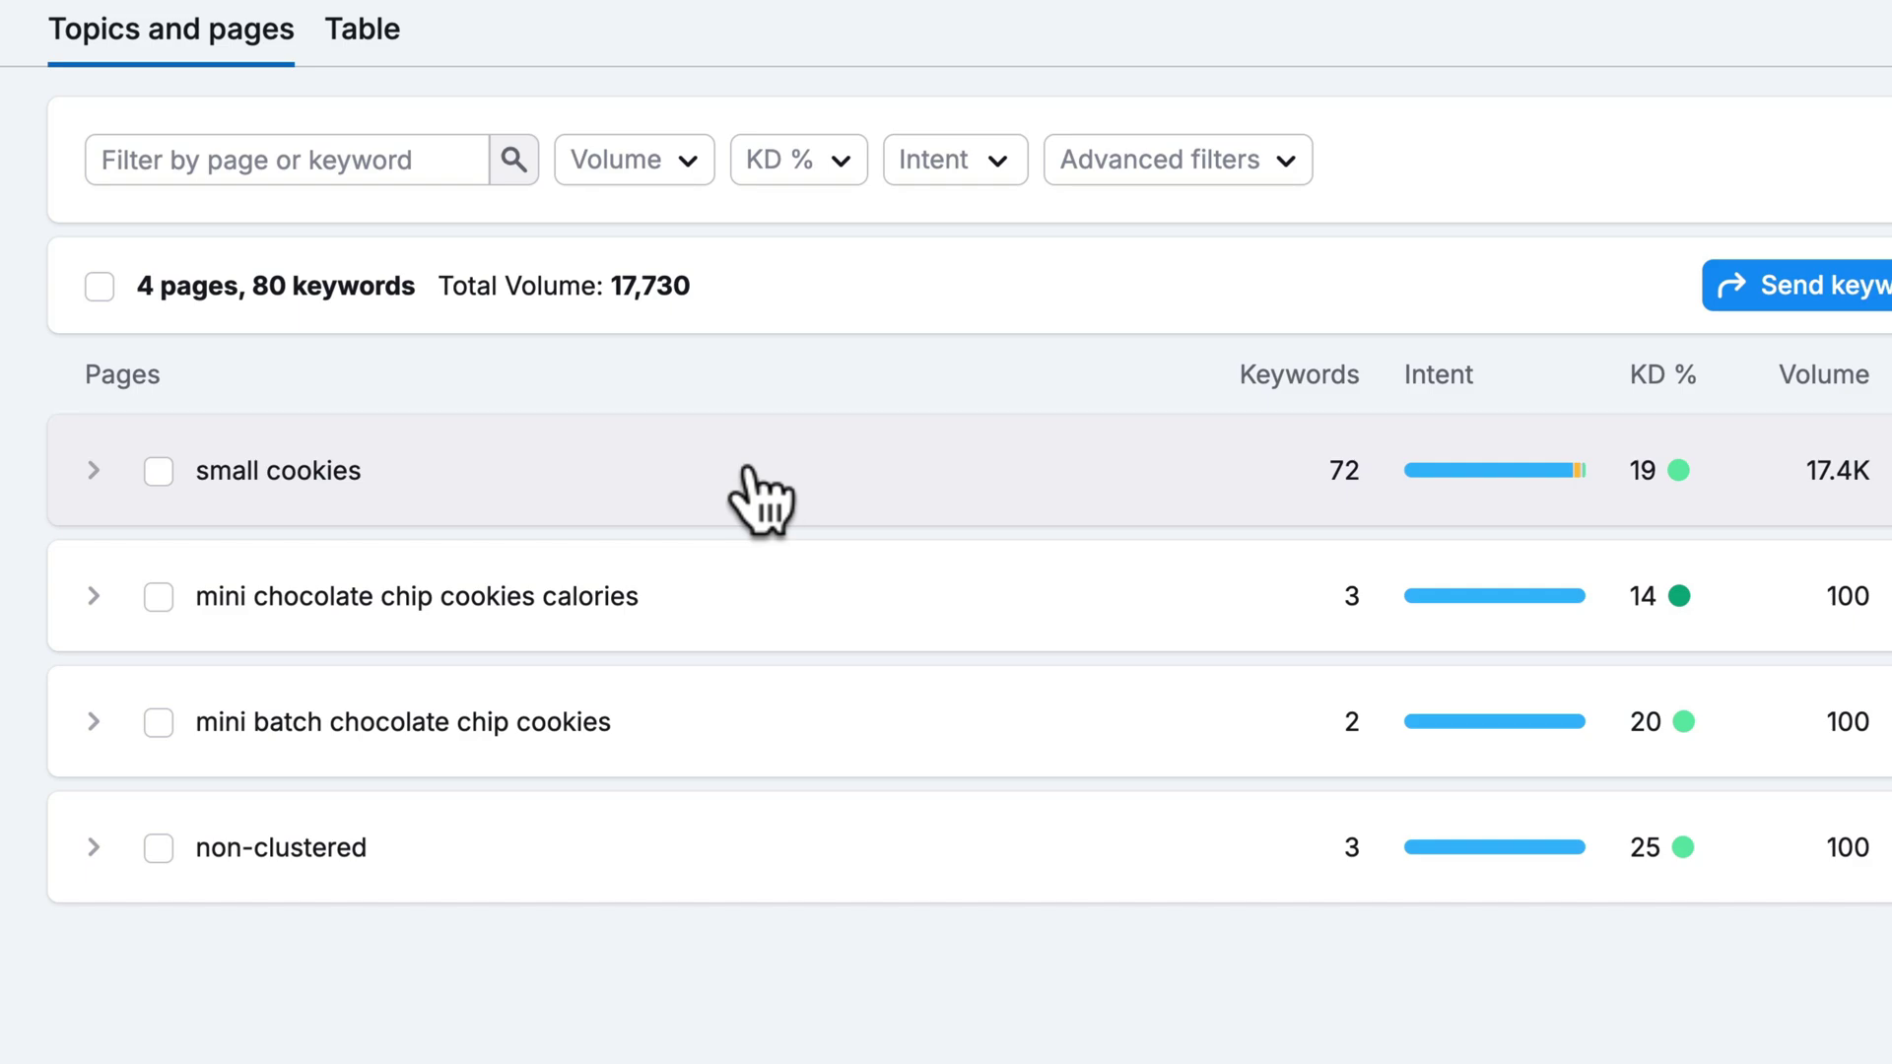
# Expand the small cookies cluster and sort its keywords by volume, highest first
pyautogui.click(93, 471)
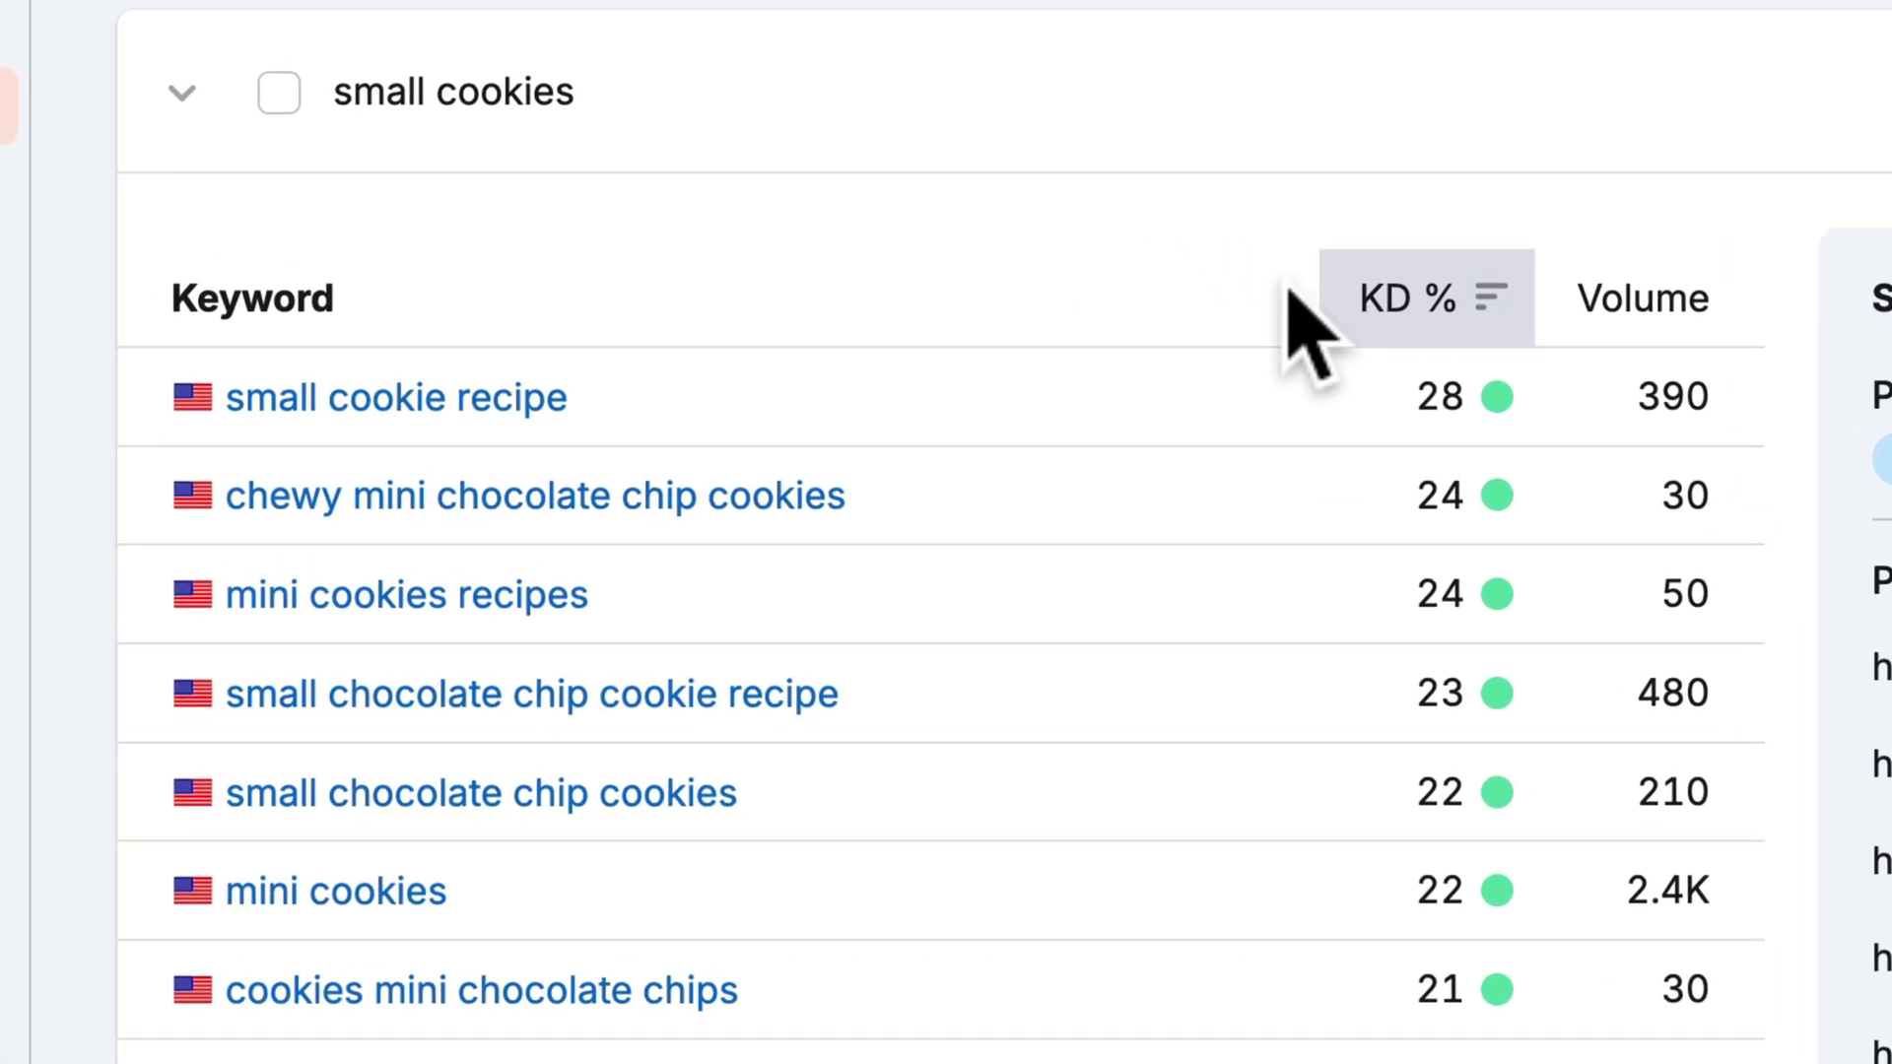
pyautogui.moveTo(948, 118)
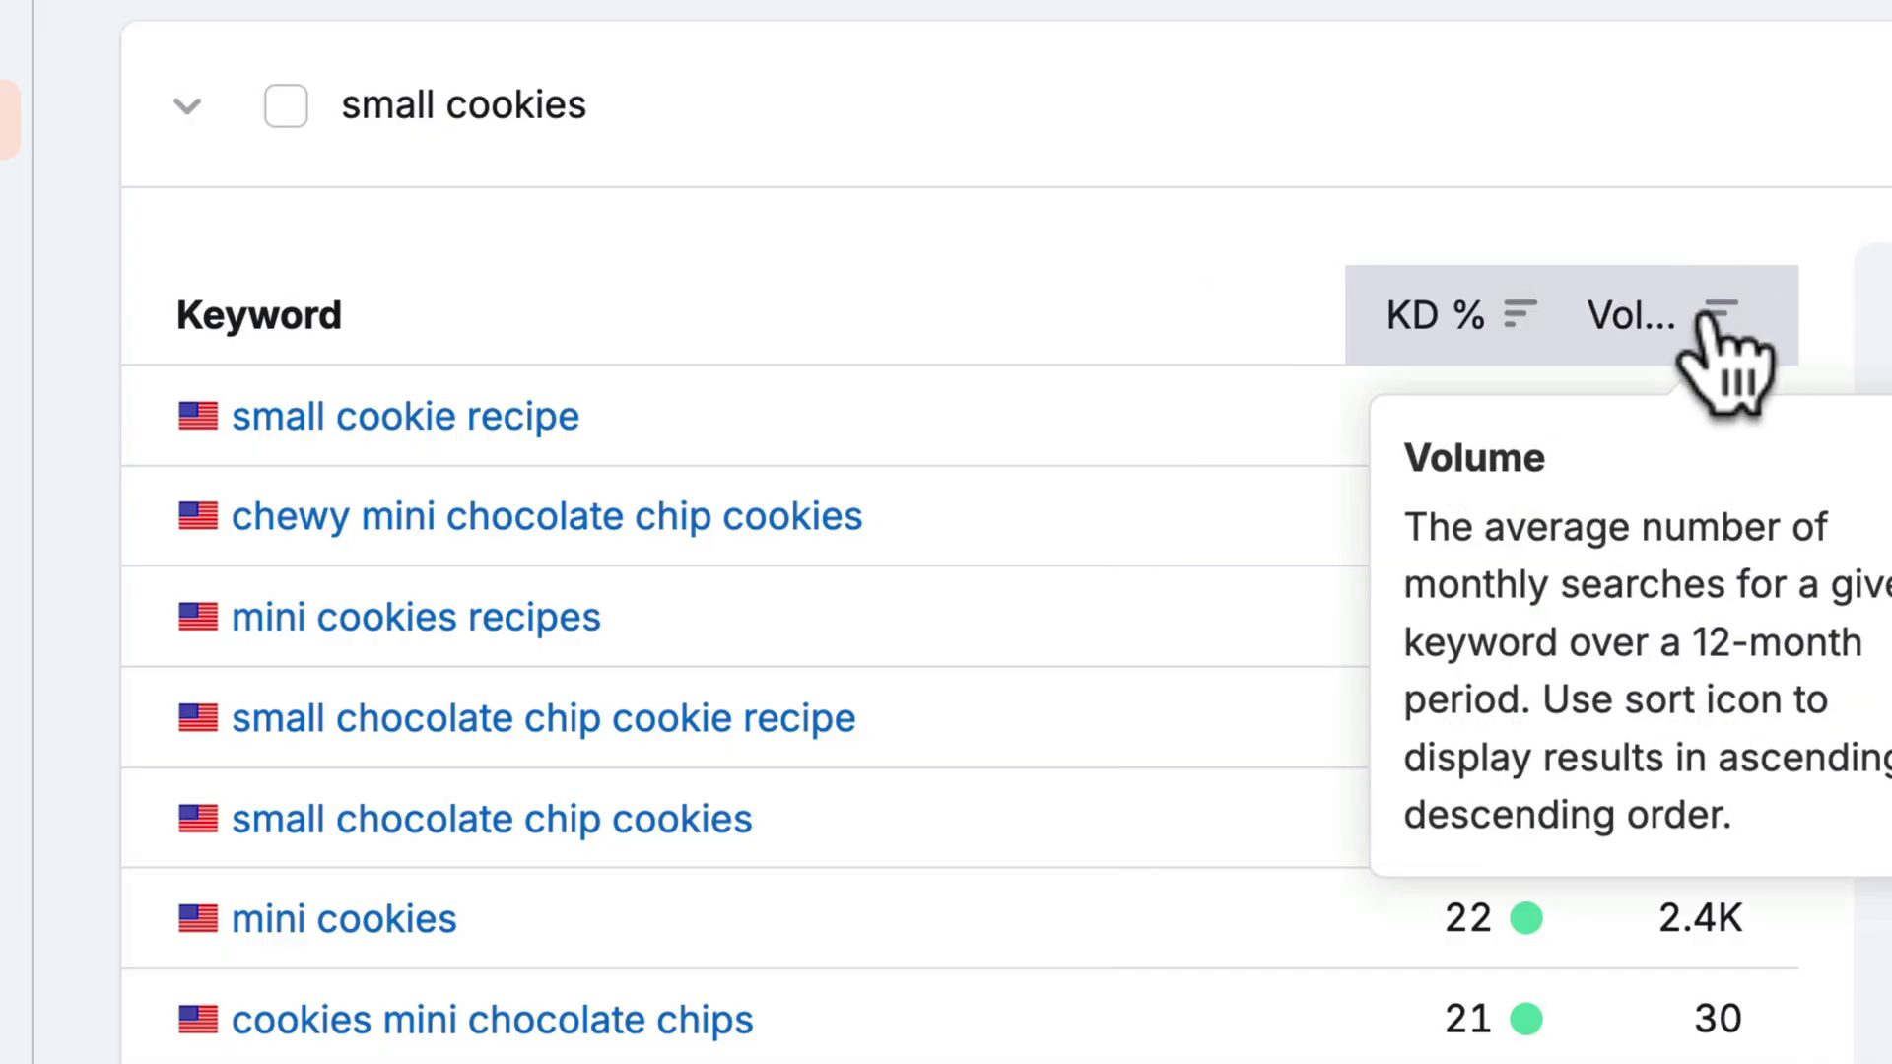
pyautogui.click(1674, 325)
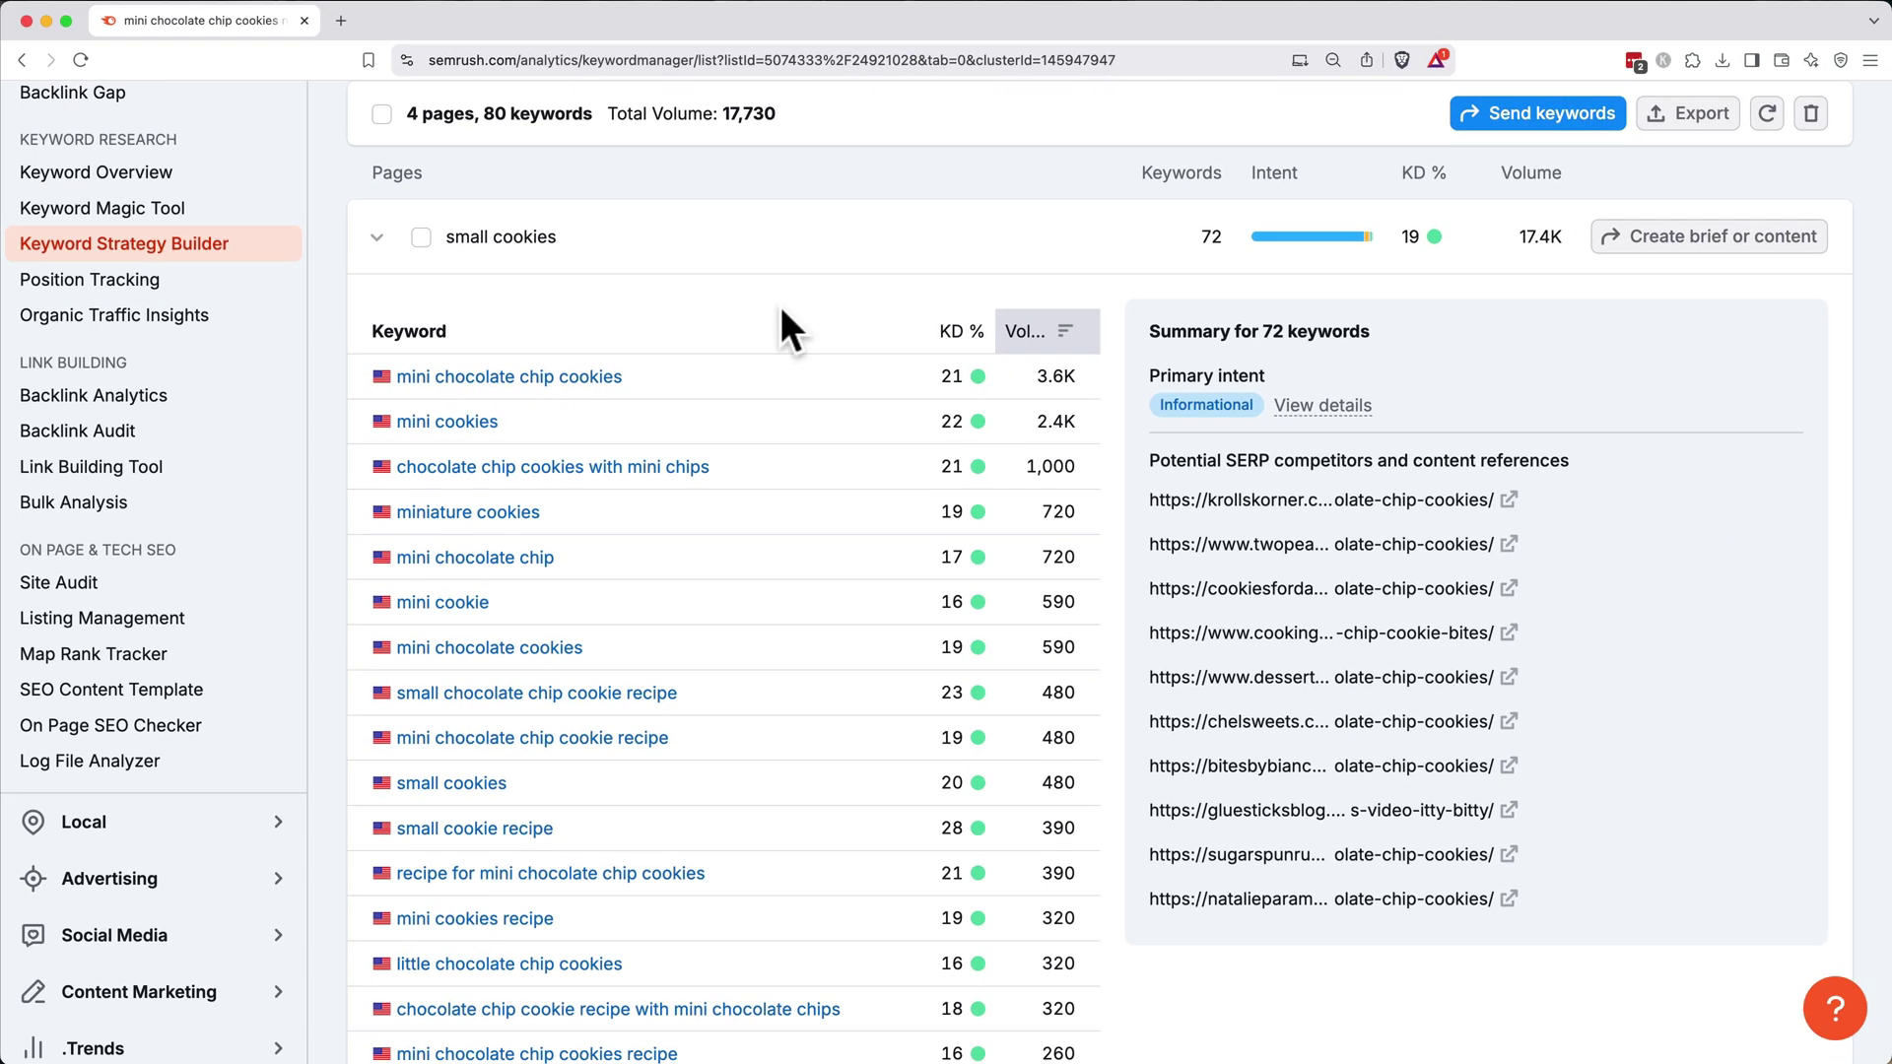
pyautogui.scroll(1, 781, 306)
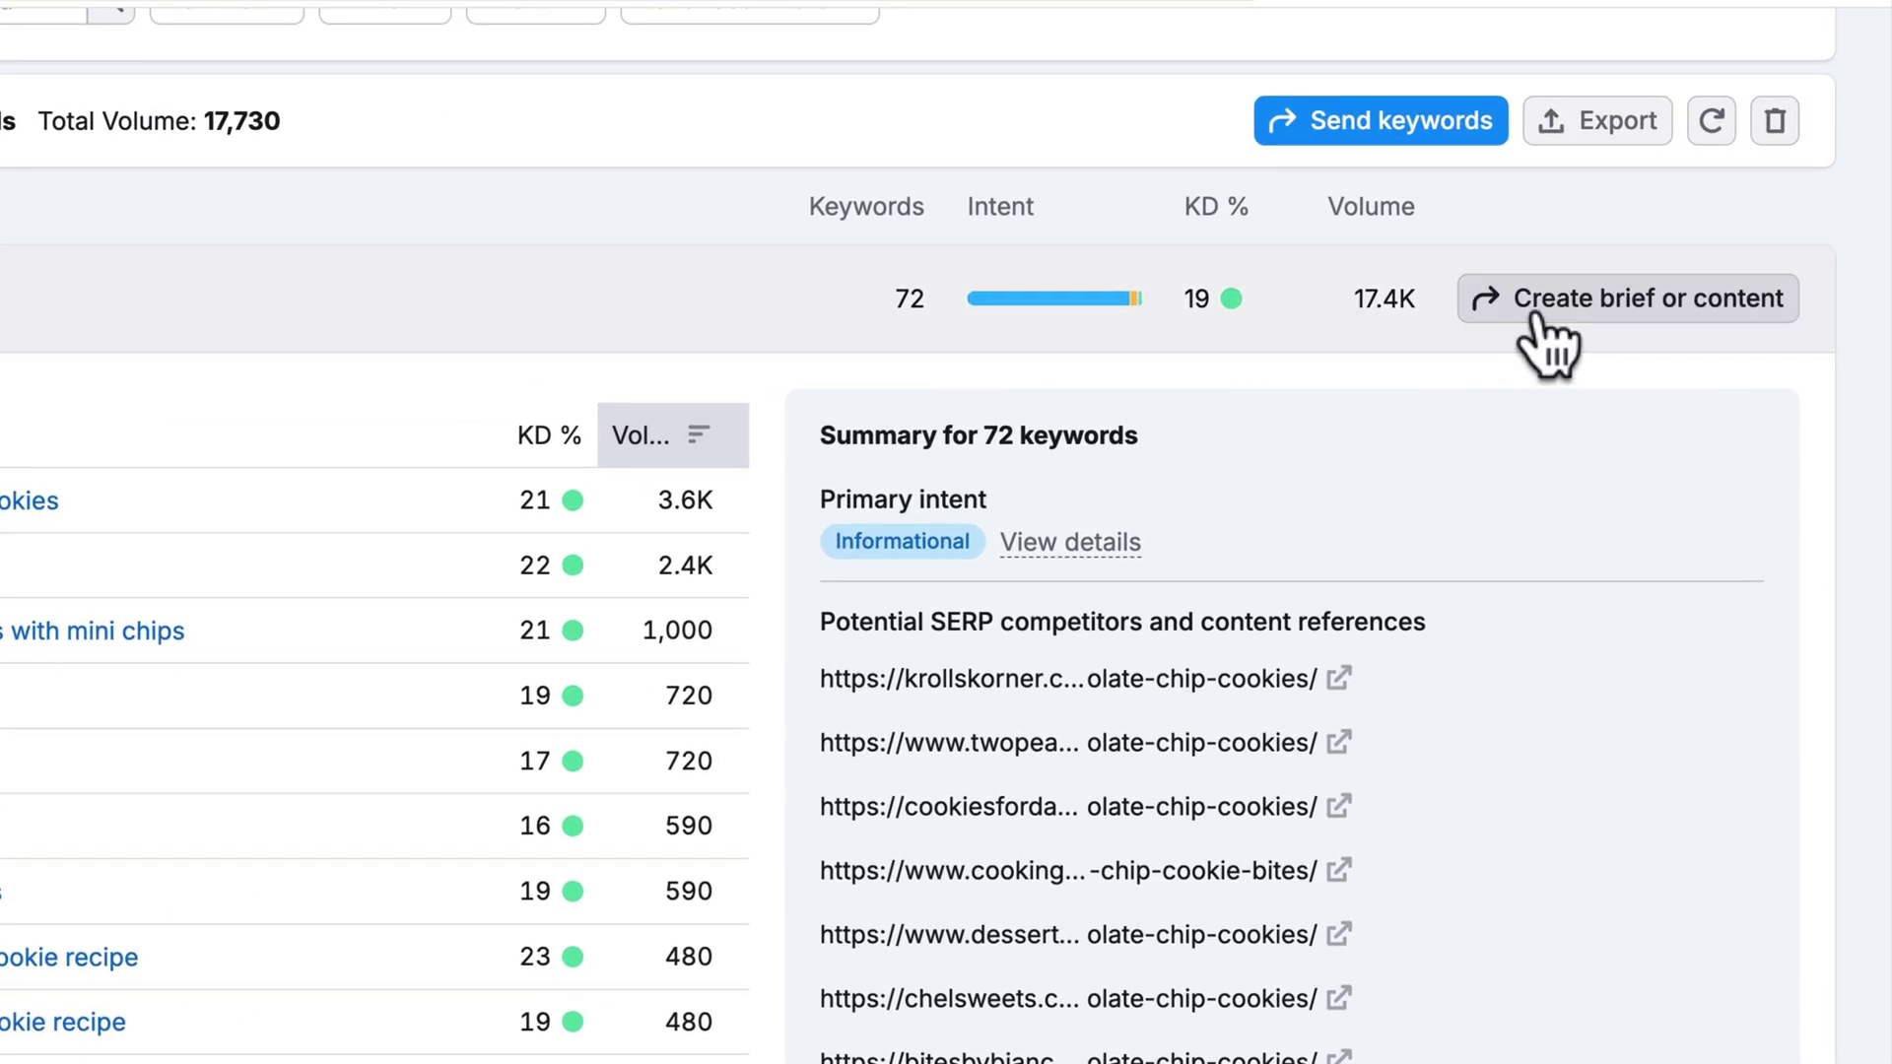
# Create a ContentShake AI brief from small cookies and select all competitor articles as examples
pyautogui.click(1540, 317)
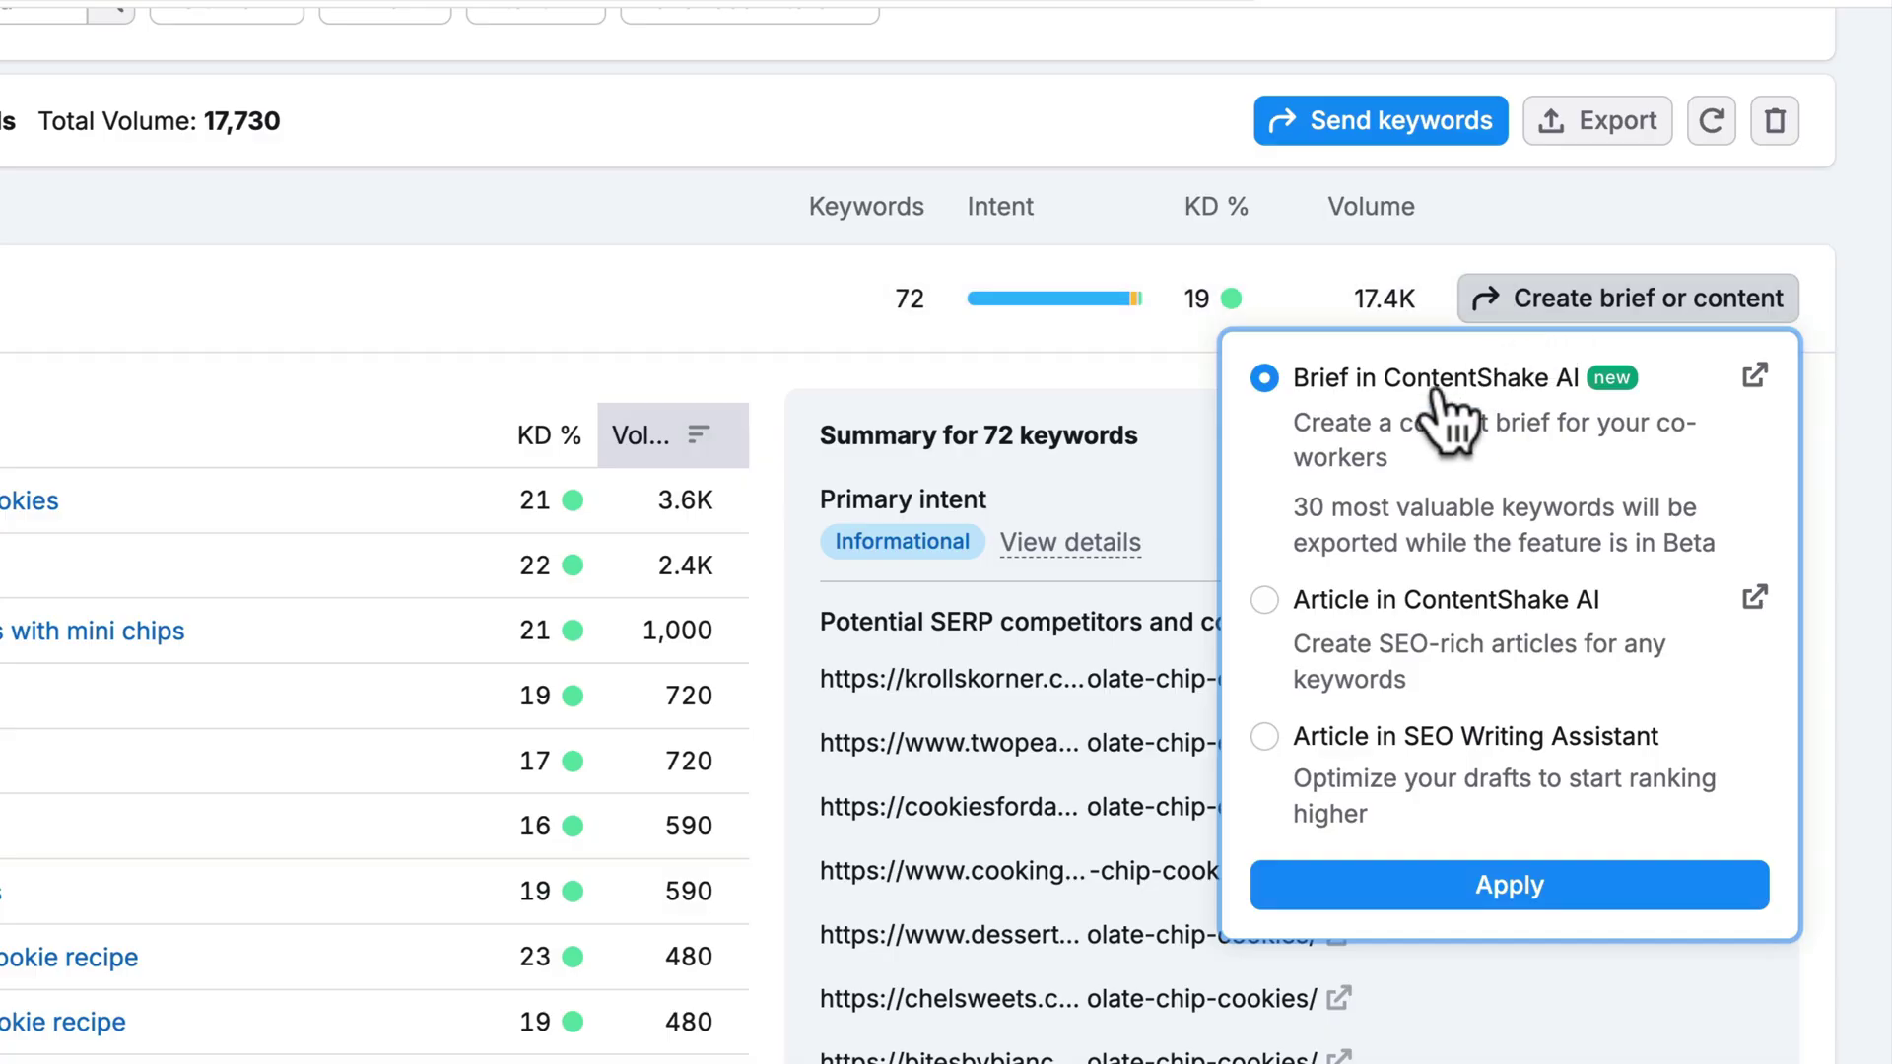
pyautogui.click(1468, 892)
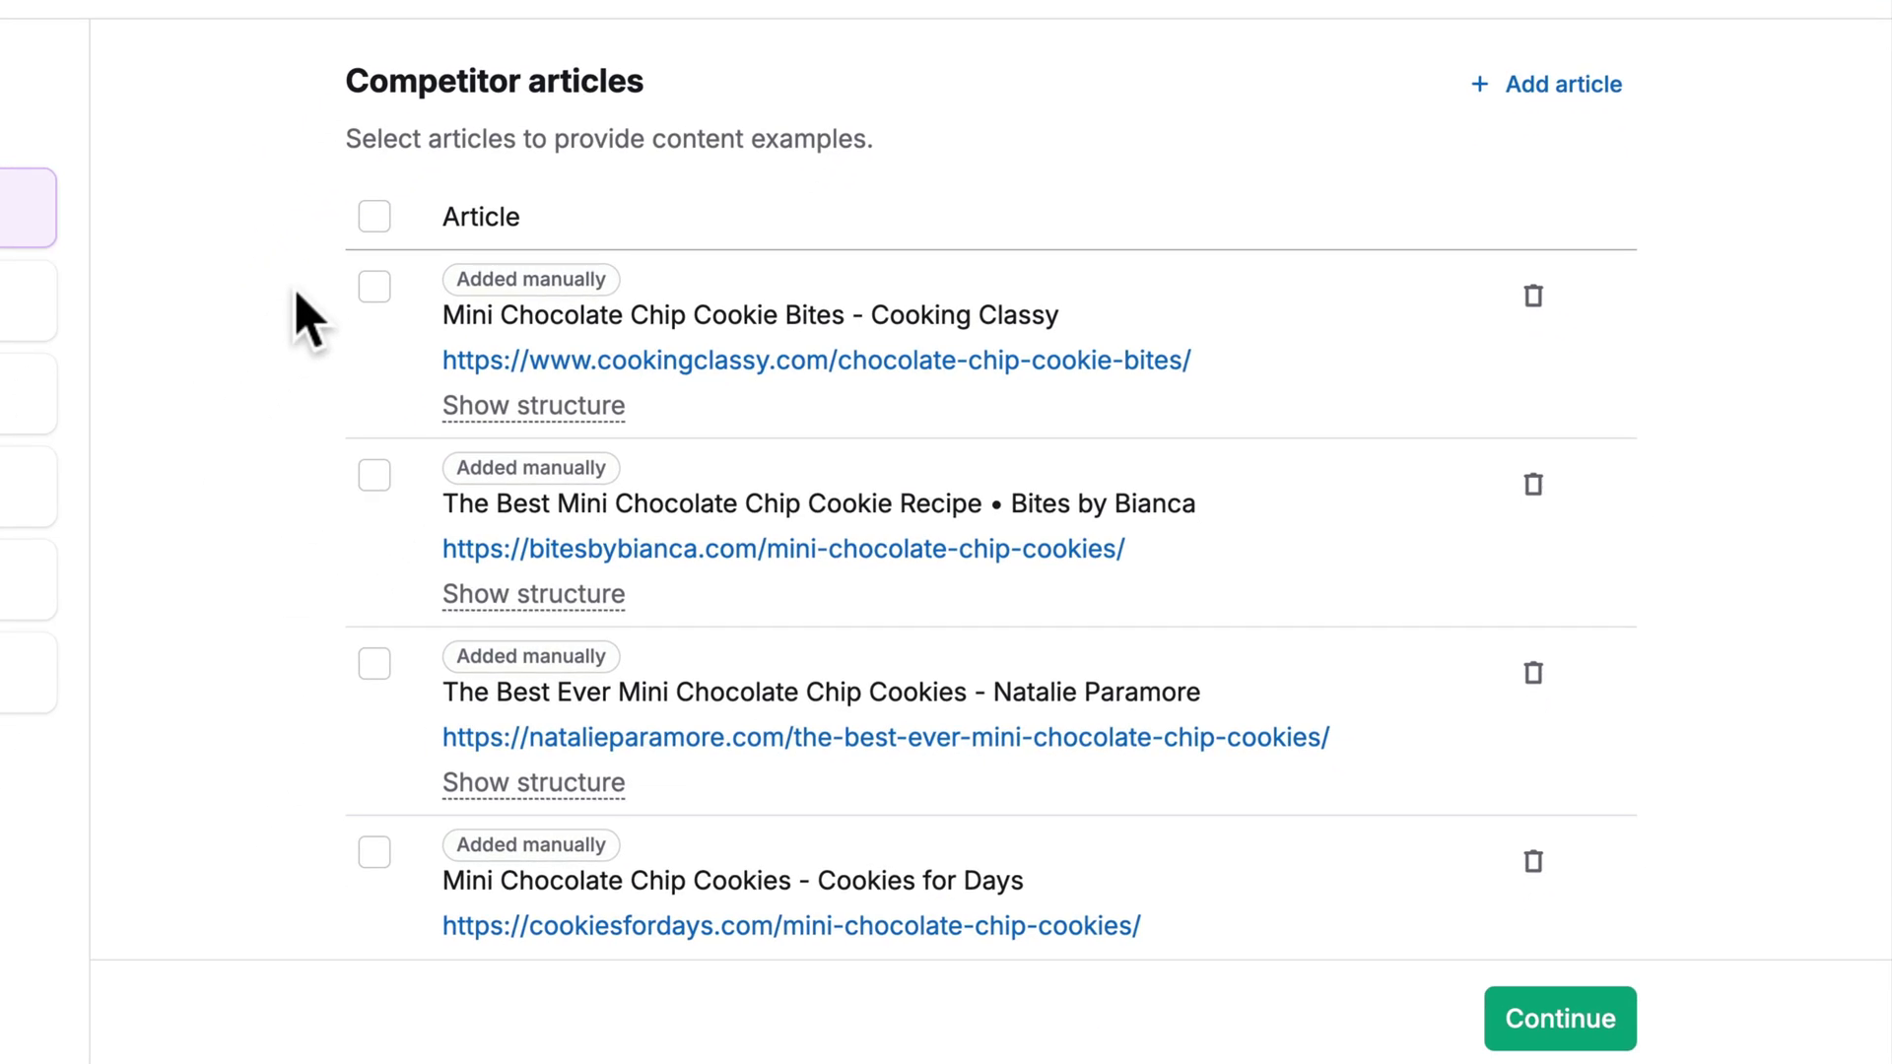
pyautogui.scroll(-2, 306, 315)
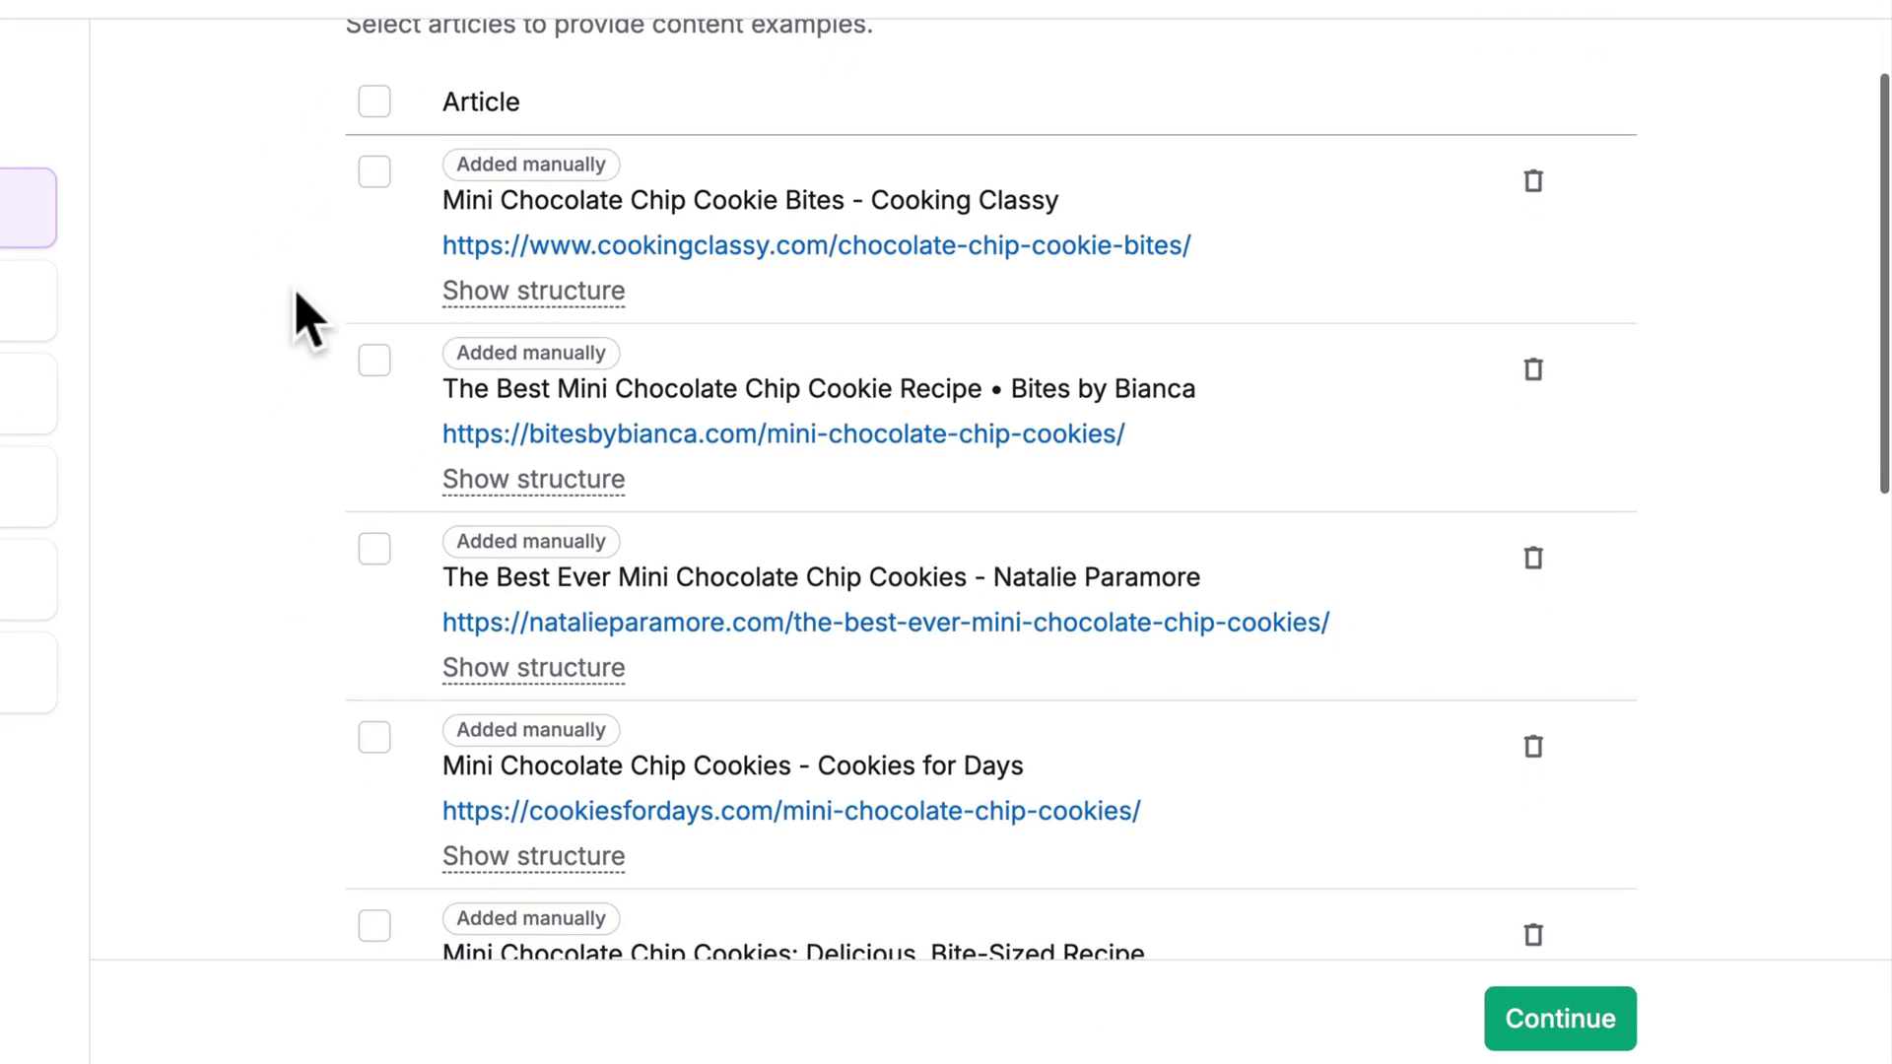
pyautogui.click(374, 101)
pyautogui.scroll(-10, 317, 351)
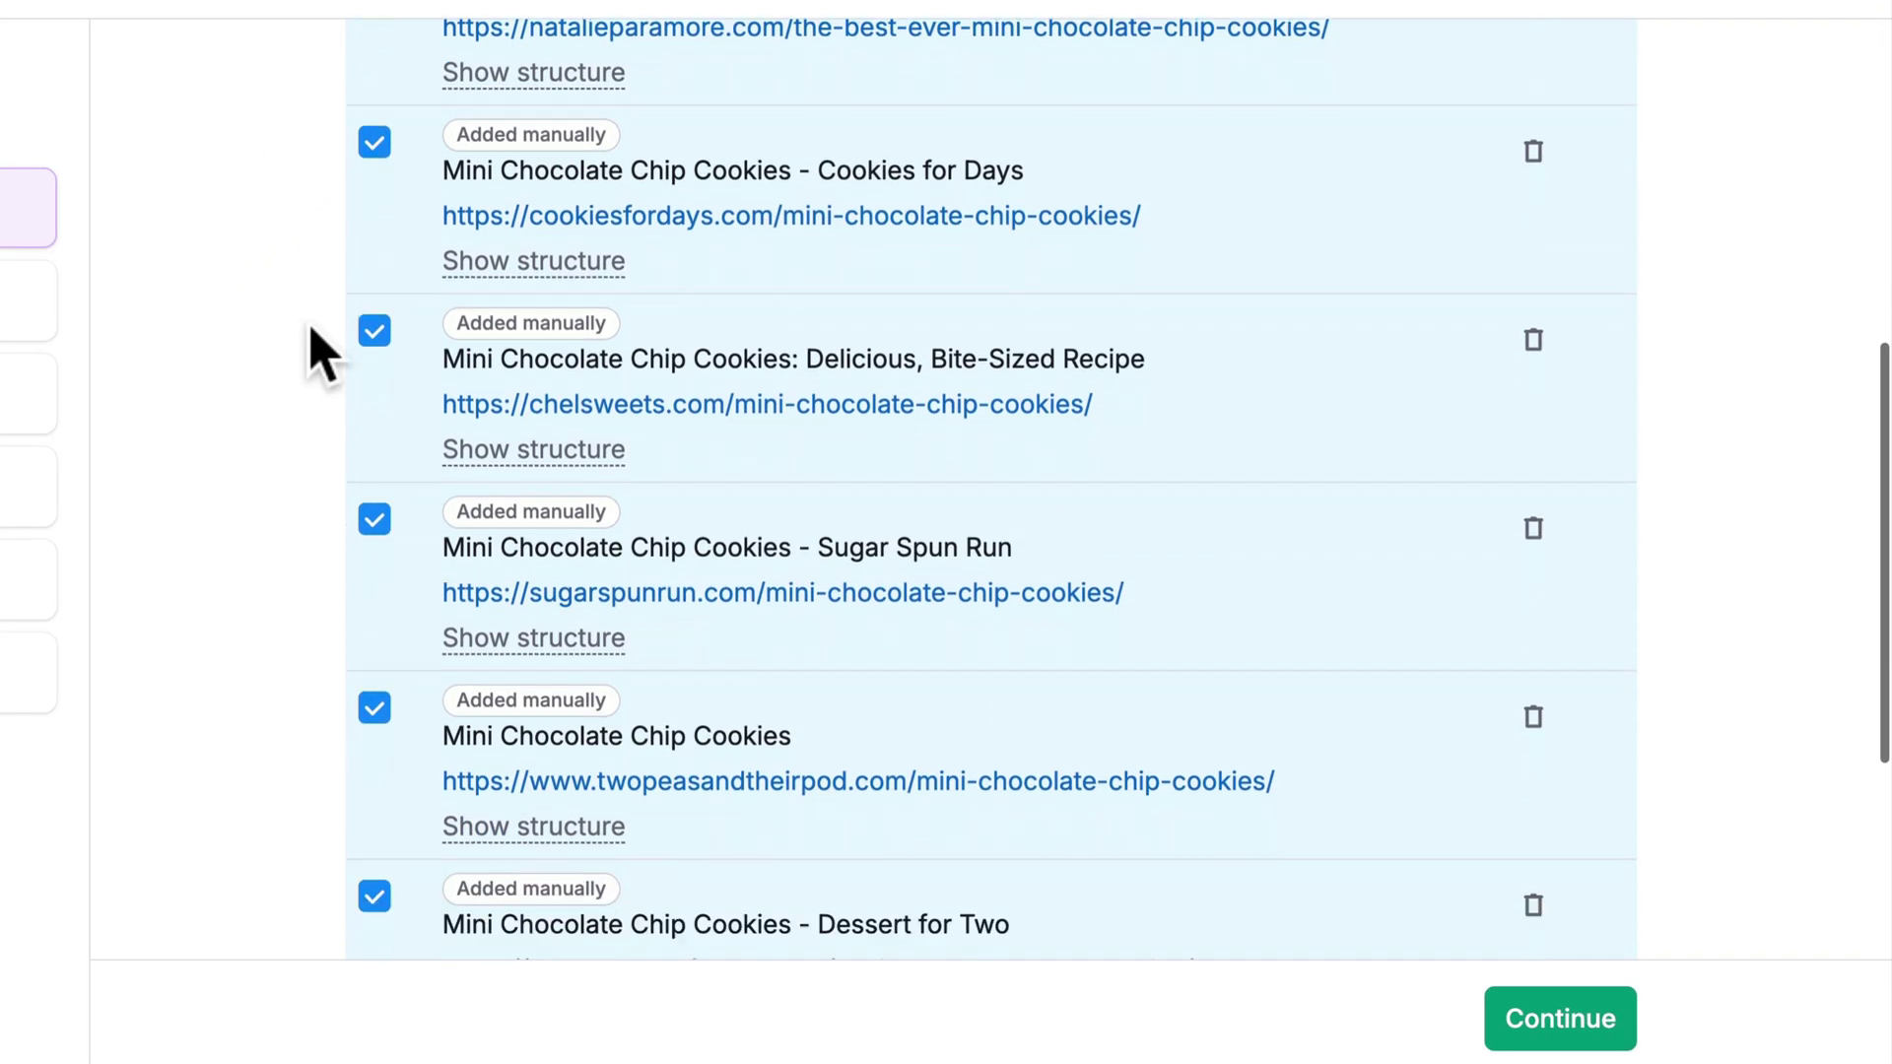
# Retitle the brief 'Easy Mini Chocolate Chip Cookies Recipe (Perfectly Bite-Sized)!'
pyautogui.click(1576, 1020)
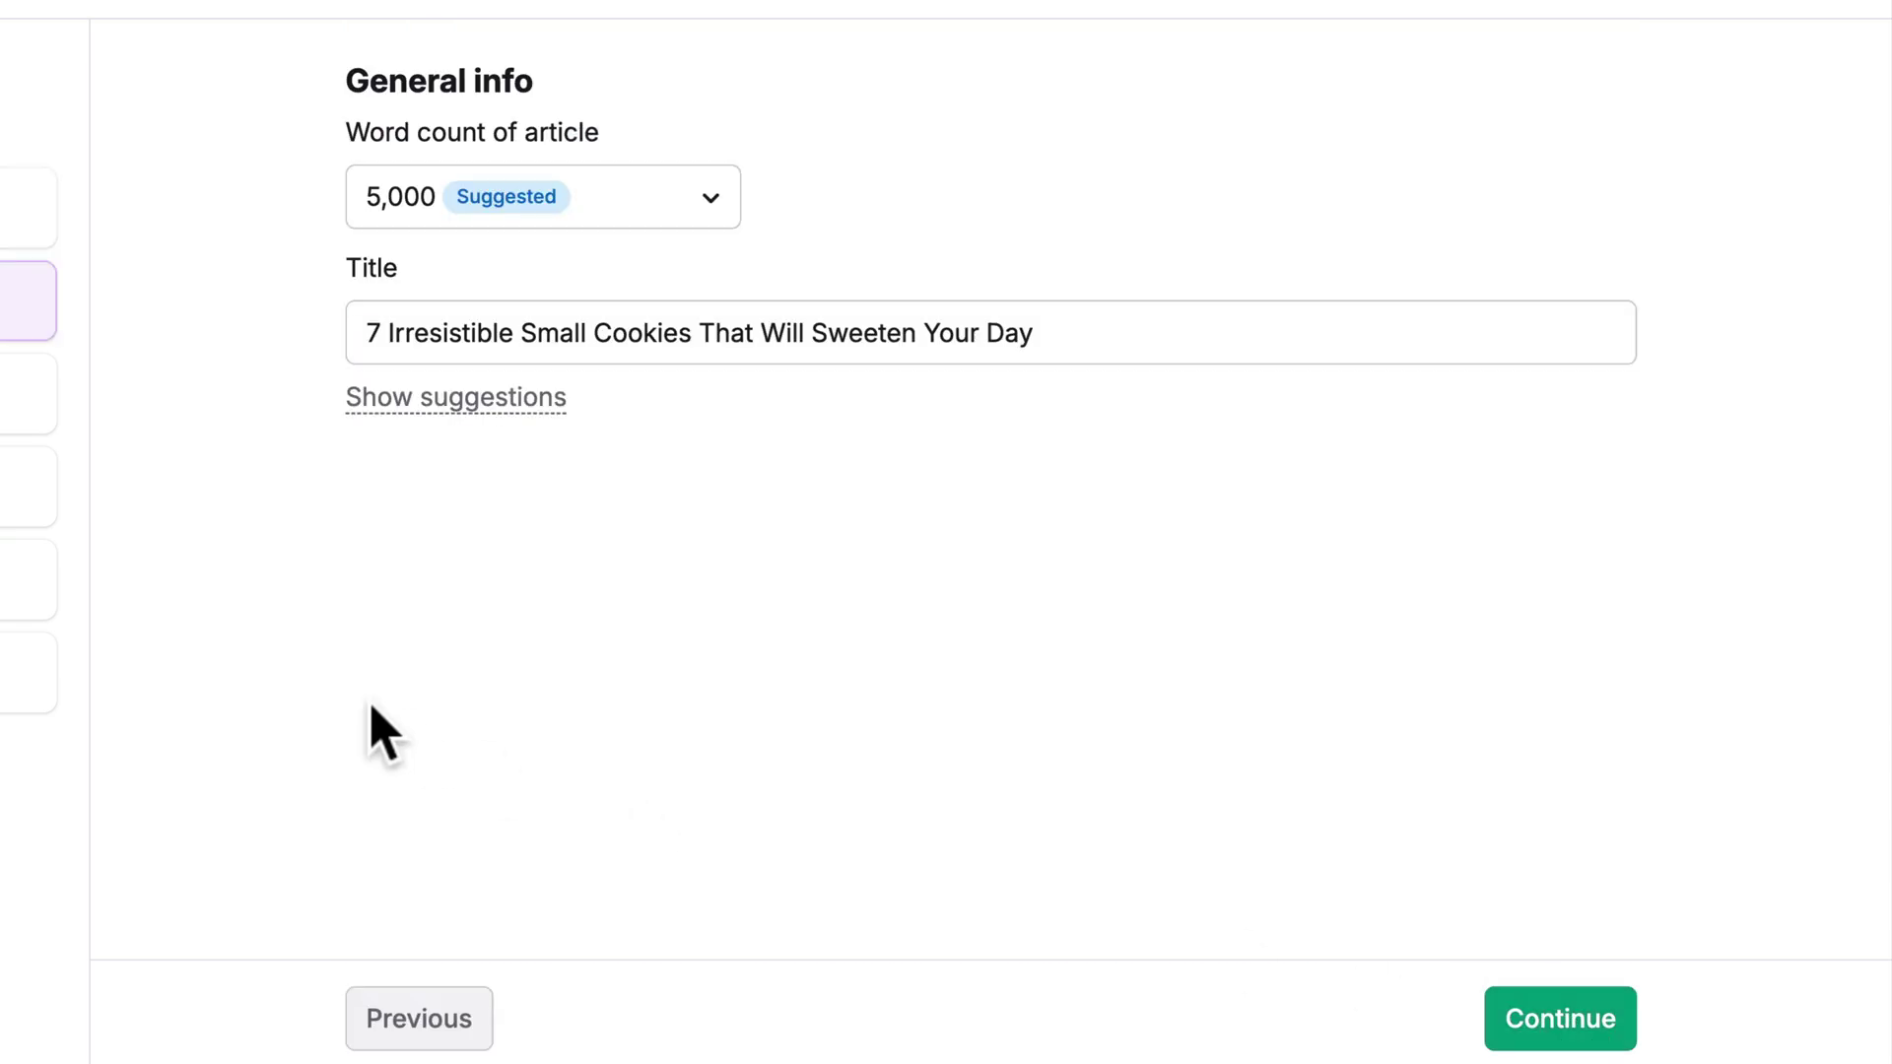
pyautogui.click(404, 399)
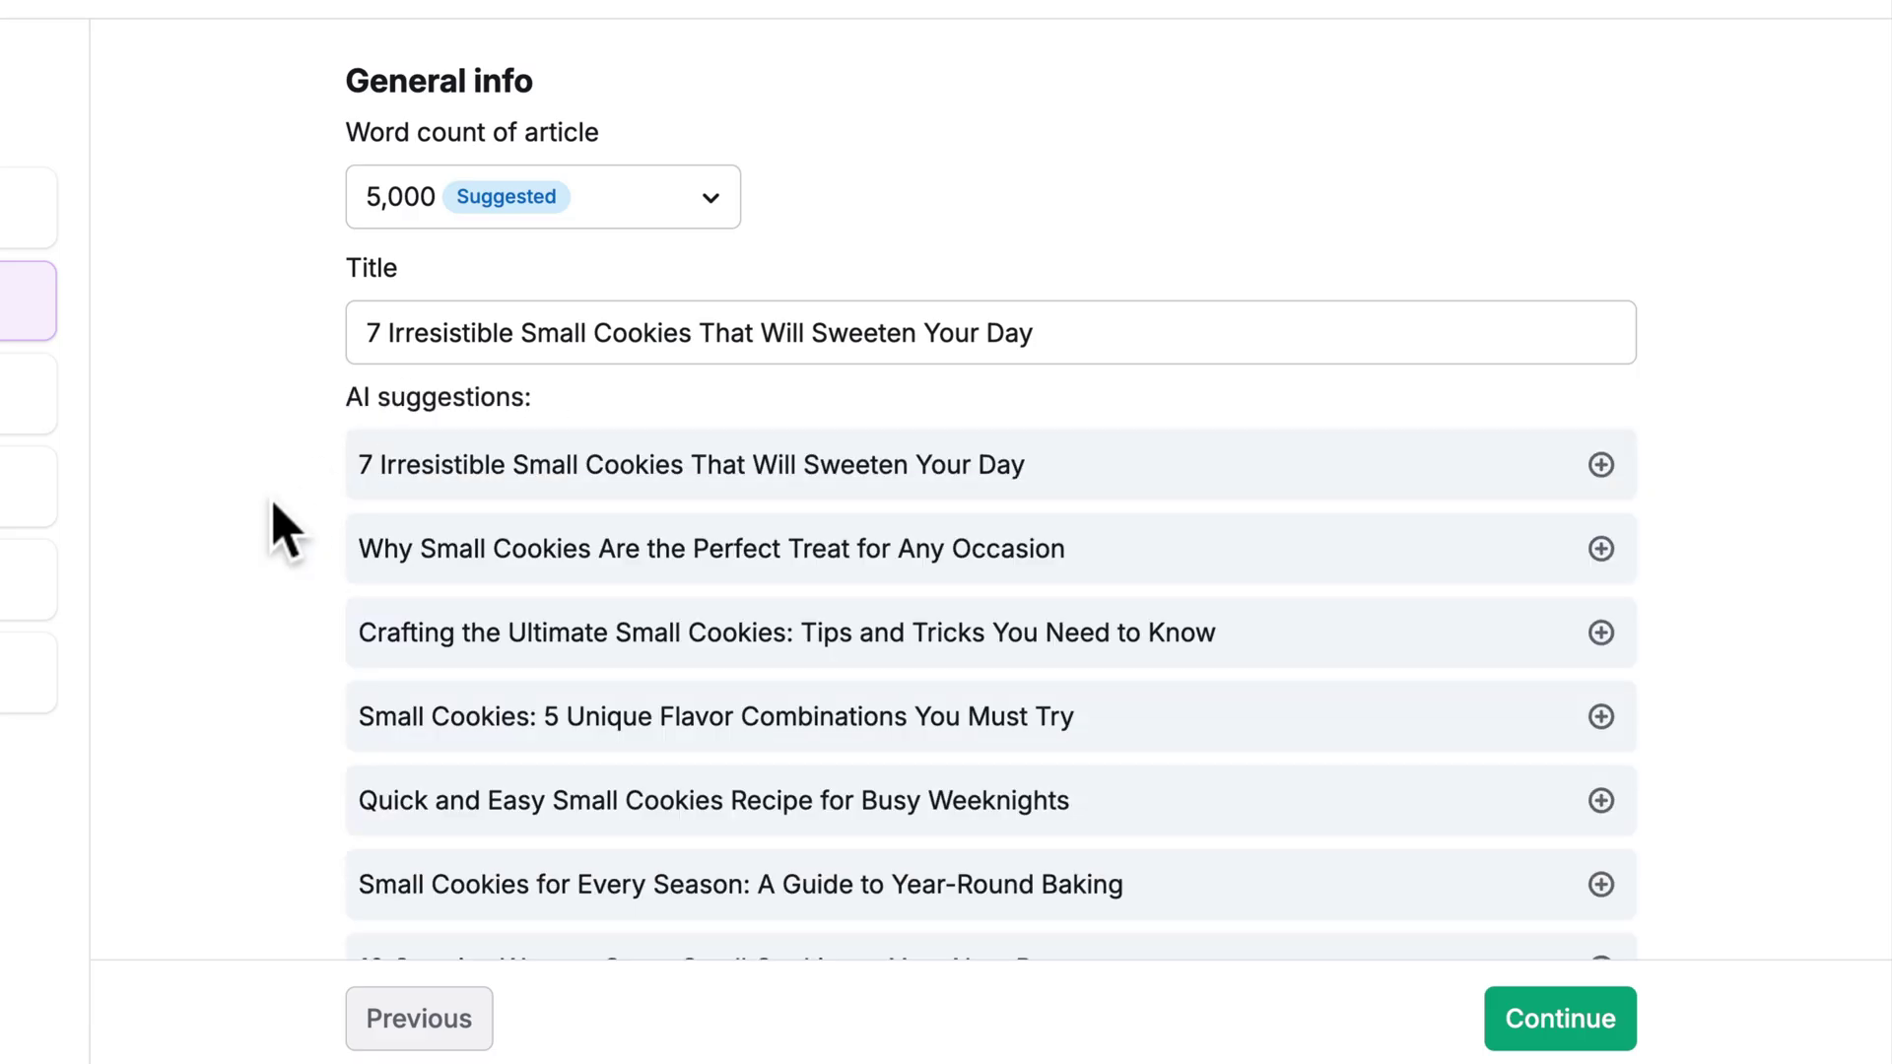
pyautogui.scroll(-2, 270, 522)
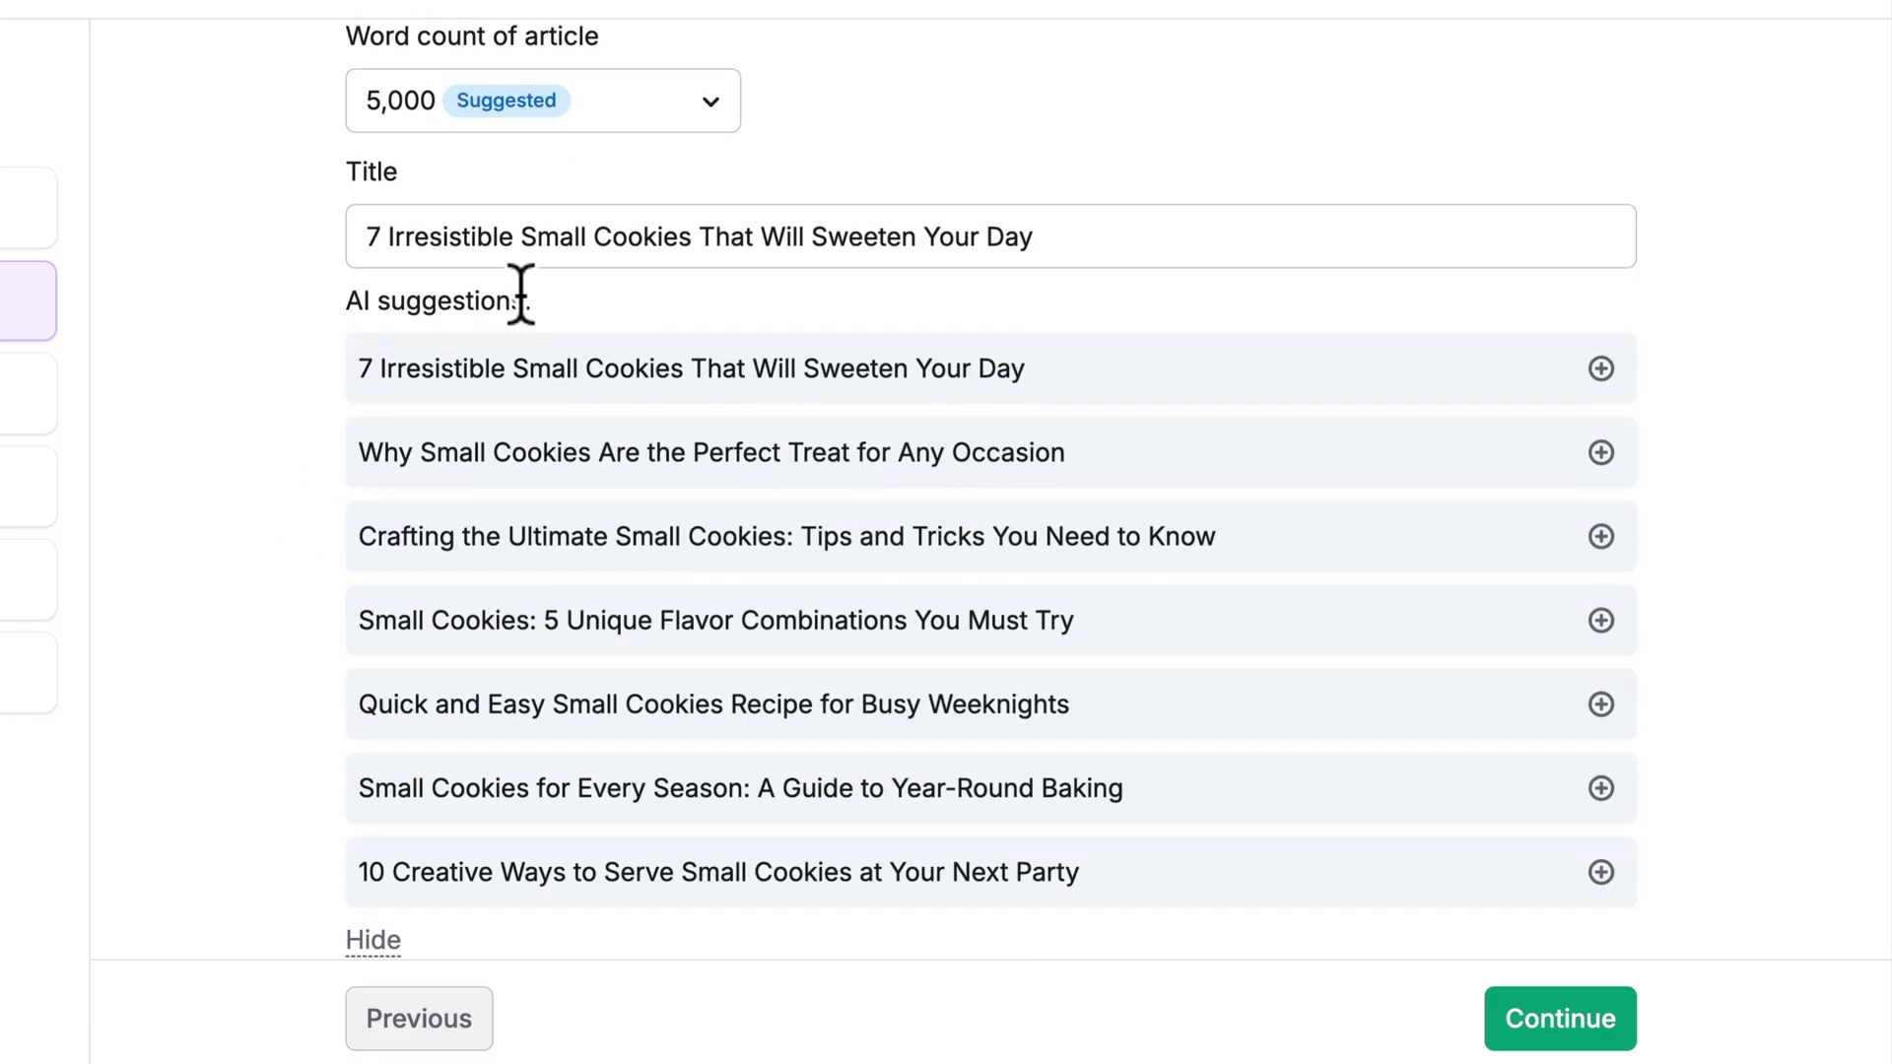
pyautogui.click(553, 245)
pyautogui.hotkey('ctrl', 'a')
pyautogui.write('Easy Mini Chocolate Chip Coo')
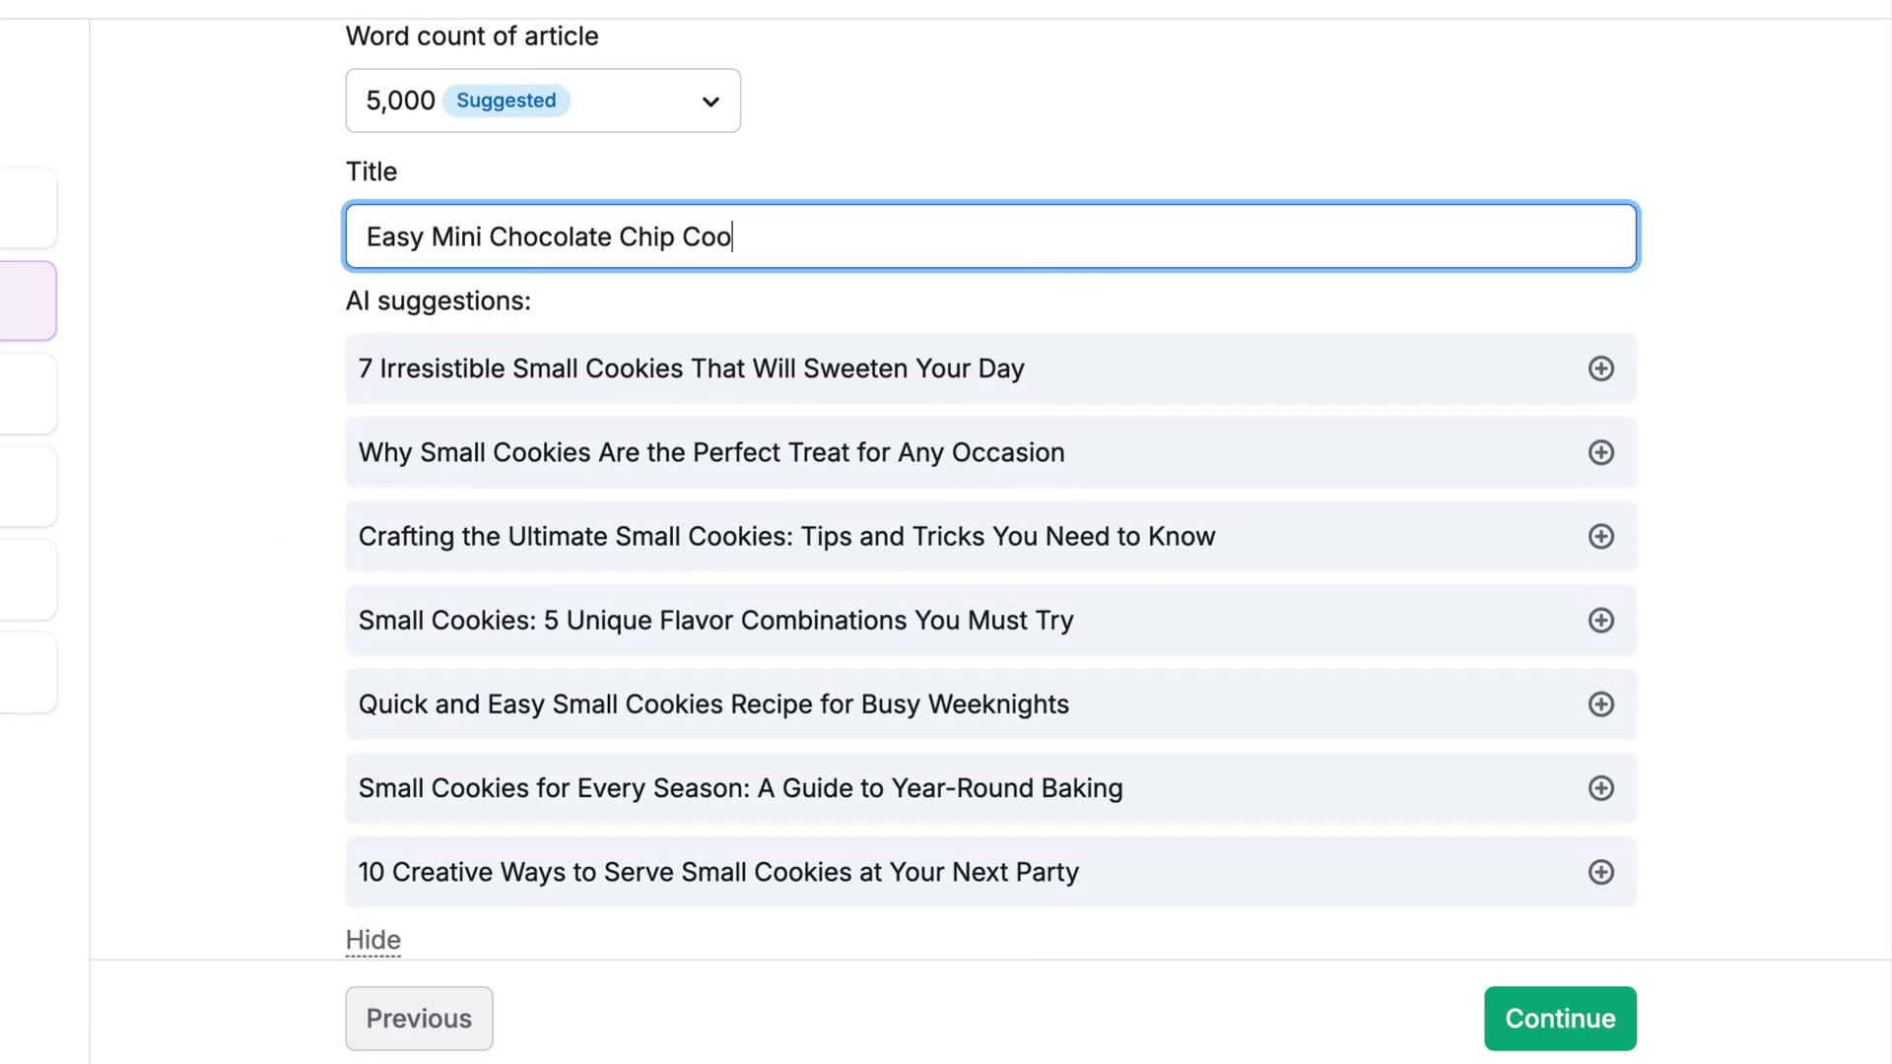
pyautogui.write('kies Recipe (Perfectly Bite-Sized)!')
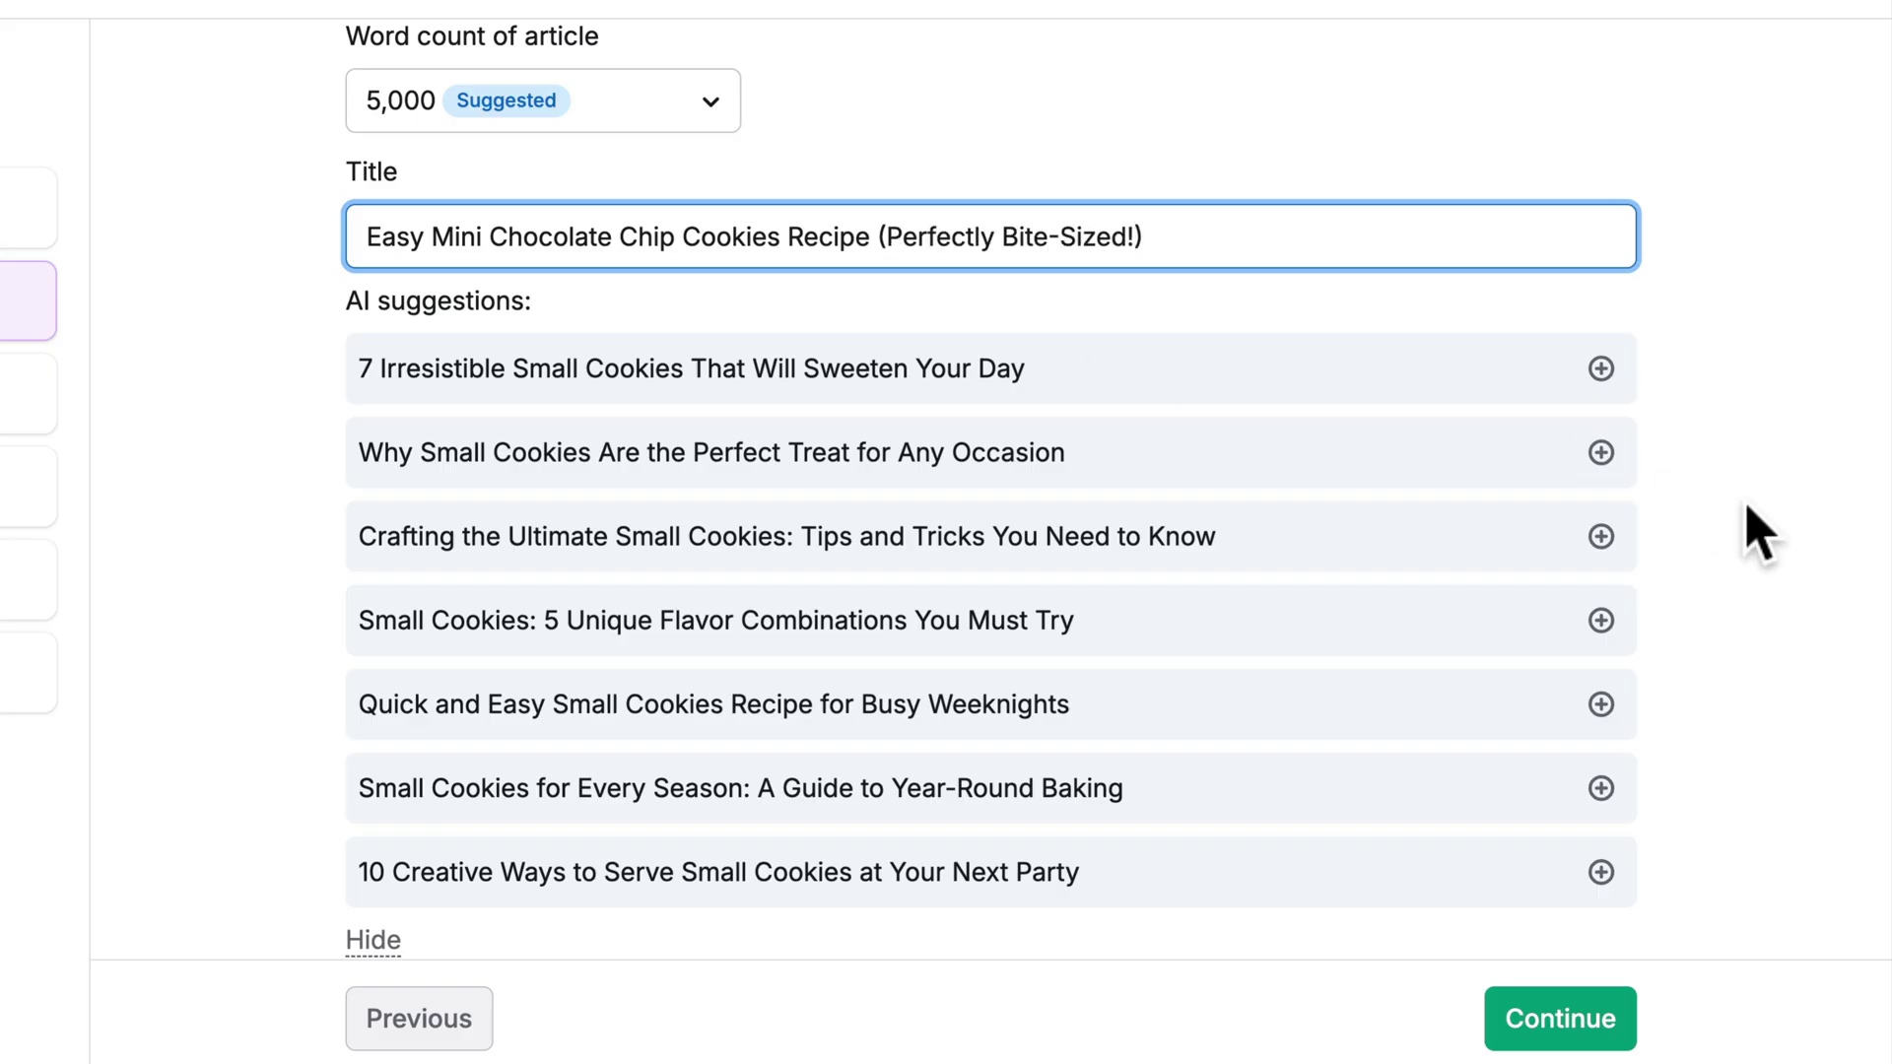
pyautogui.click(1744, 517)
# Add six small-batch secondary keywords, including small batch cookies and small batch cookie recipes
pyautogui.click(1545, 1030)
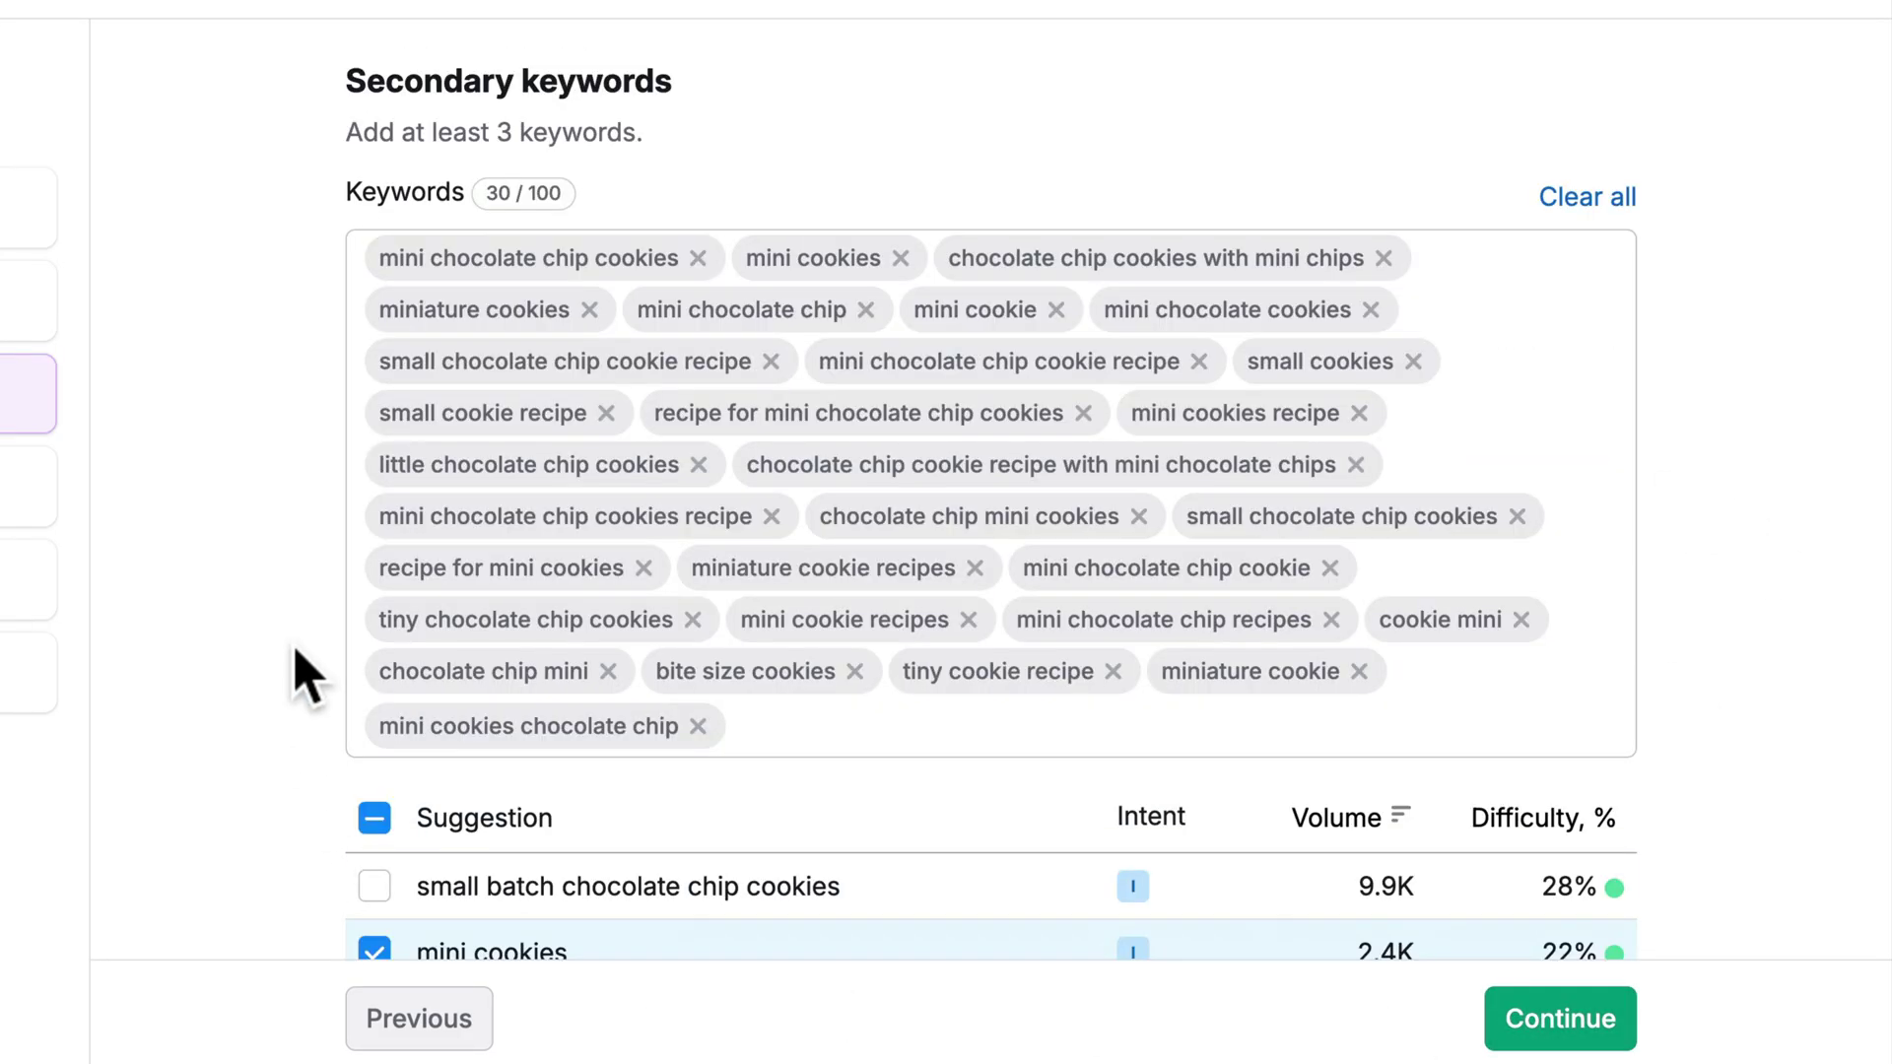
pyautogui.scroll(-6, 305, 675)
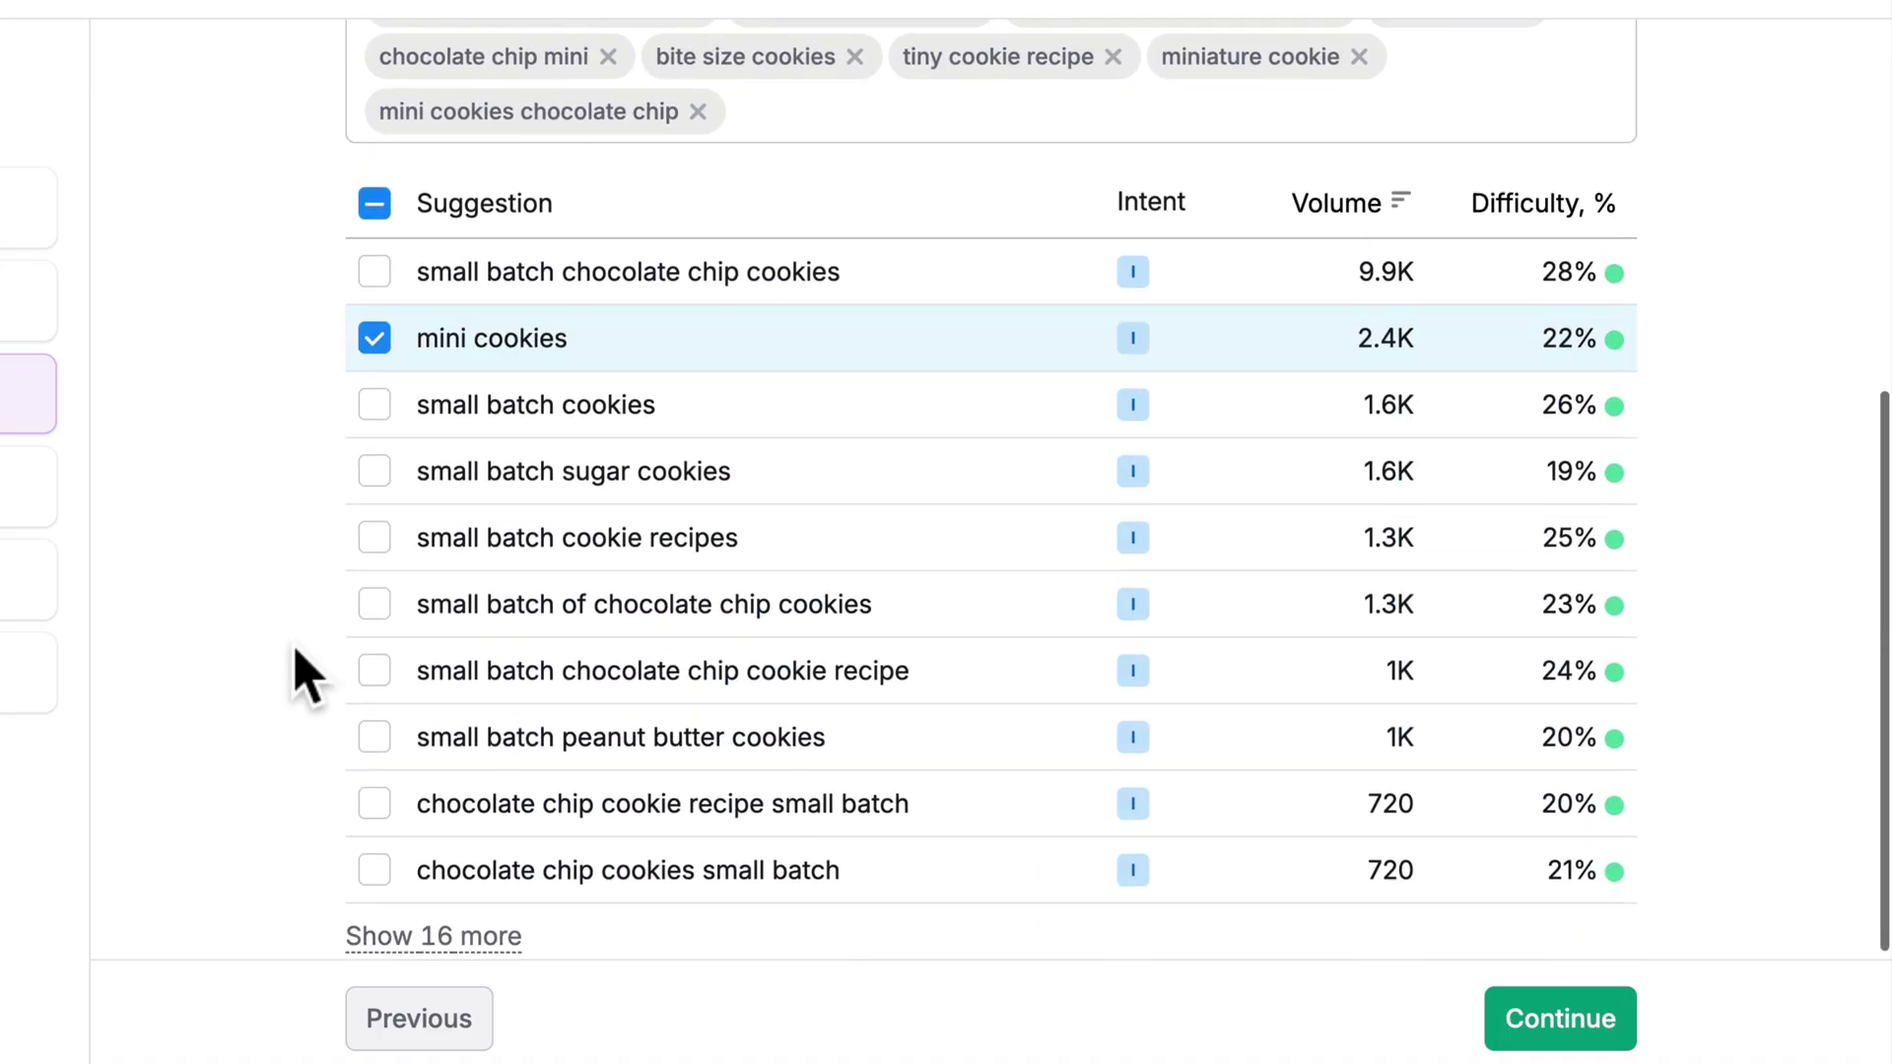
pyautogui.click(375, 262)
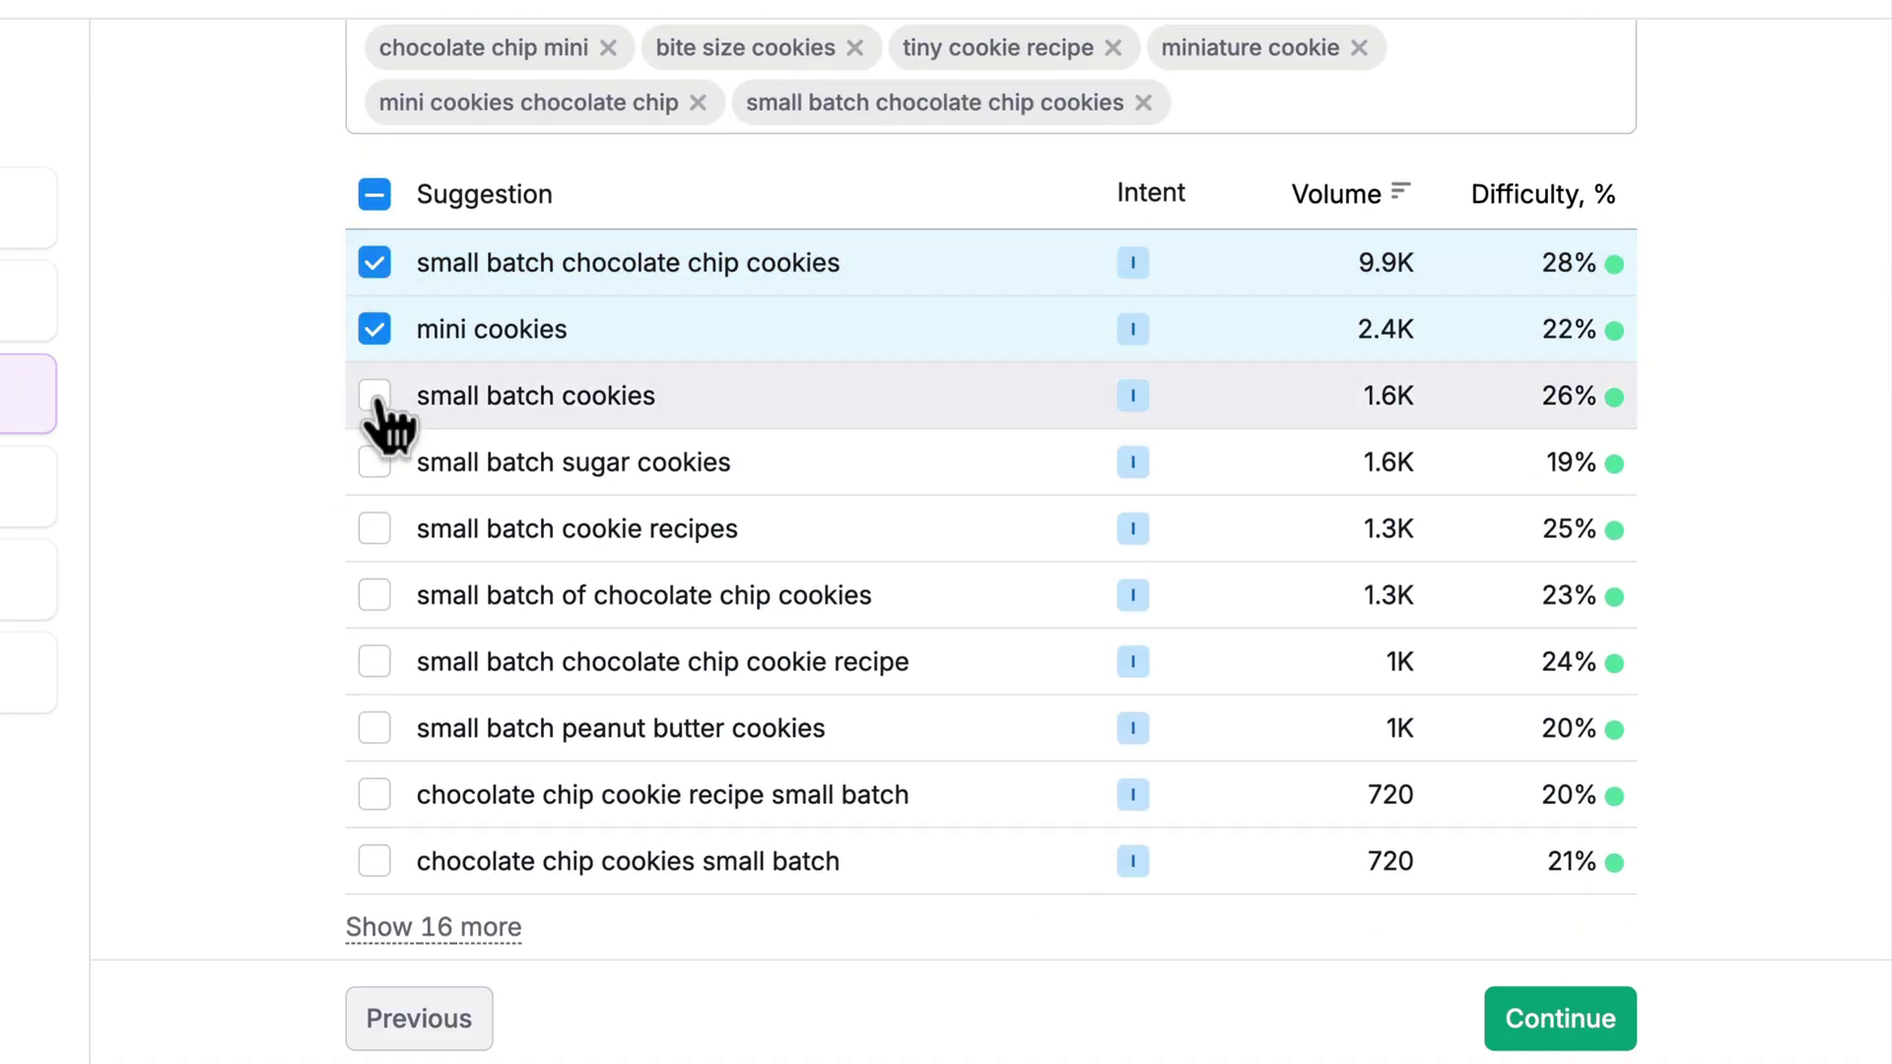
pyautogui.click(374, 395)
pyautogui.click(374, 595)
pyautogui.click(374, 794)
pyautogui.click(375, 861)
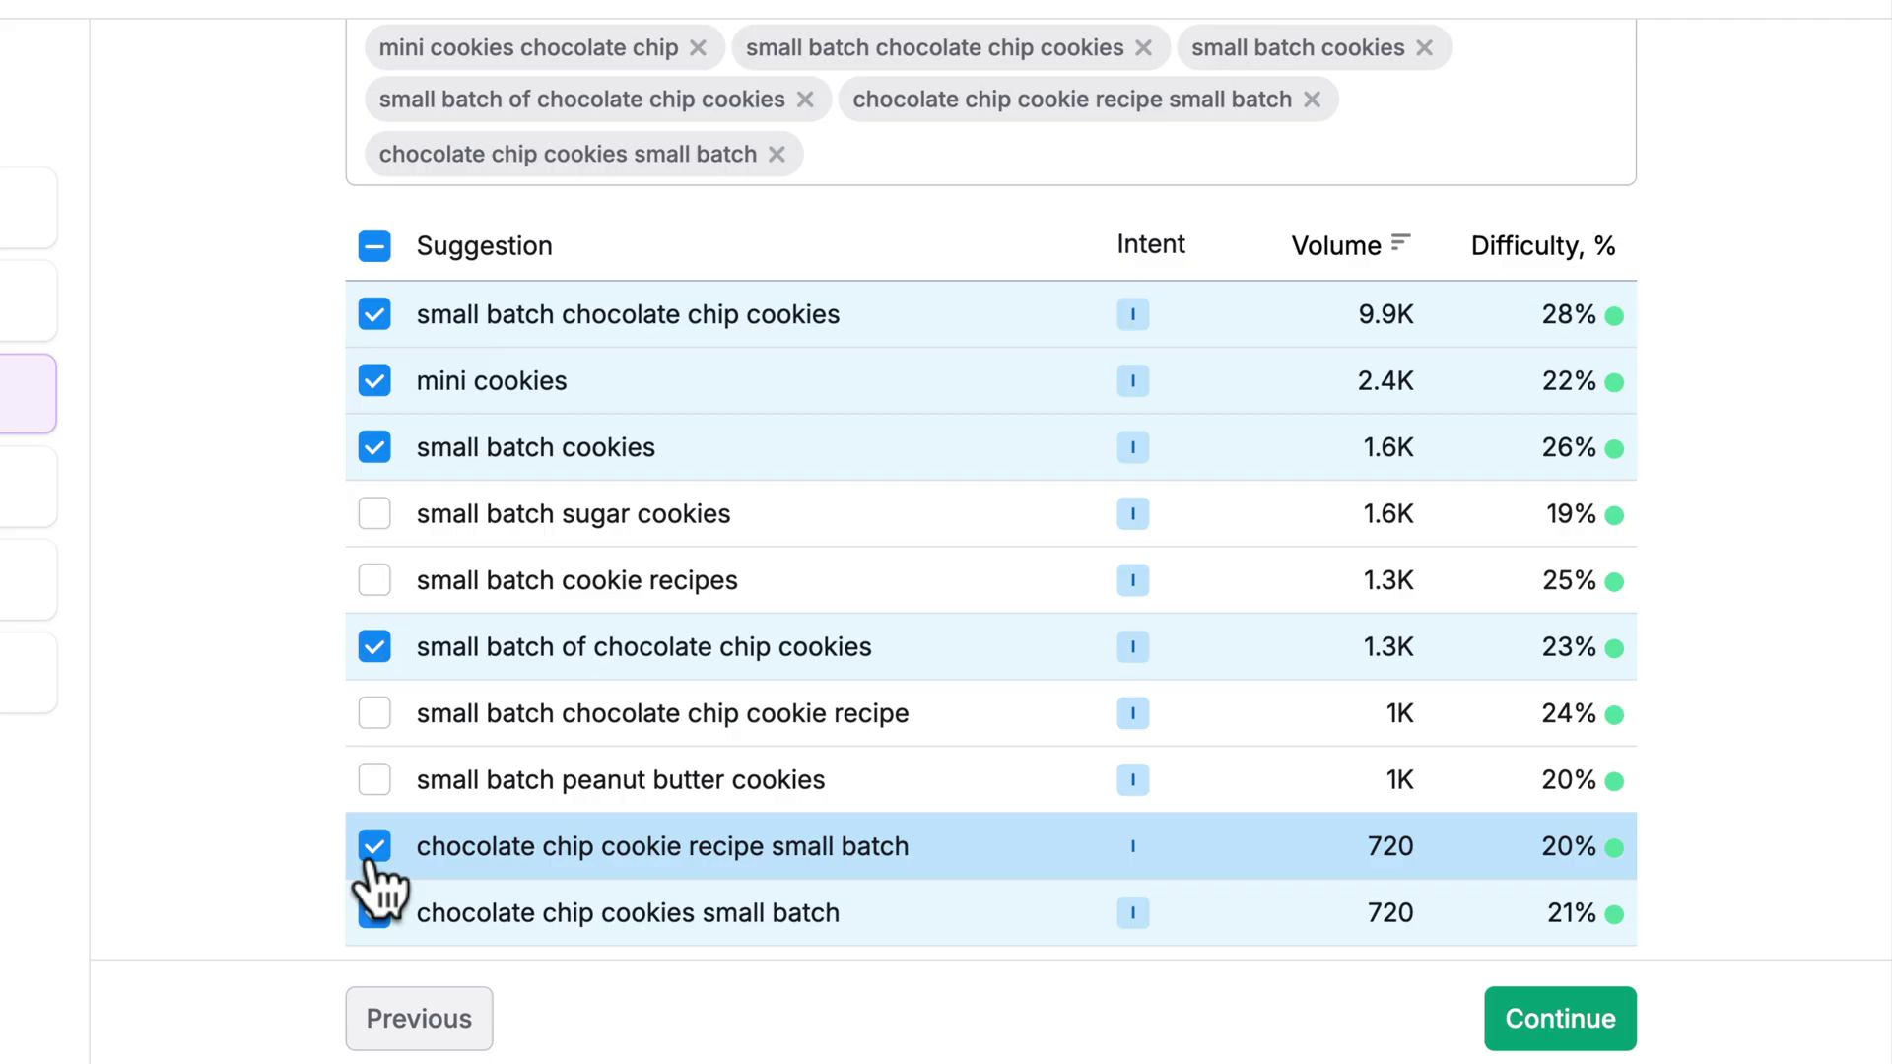
pyautogui.click(375, 580)
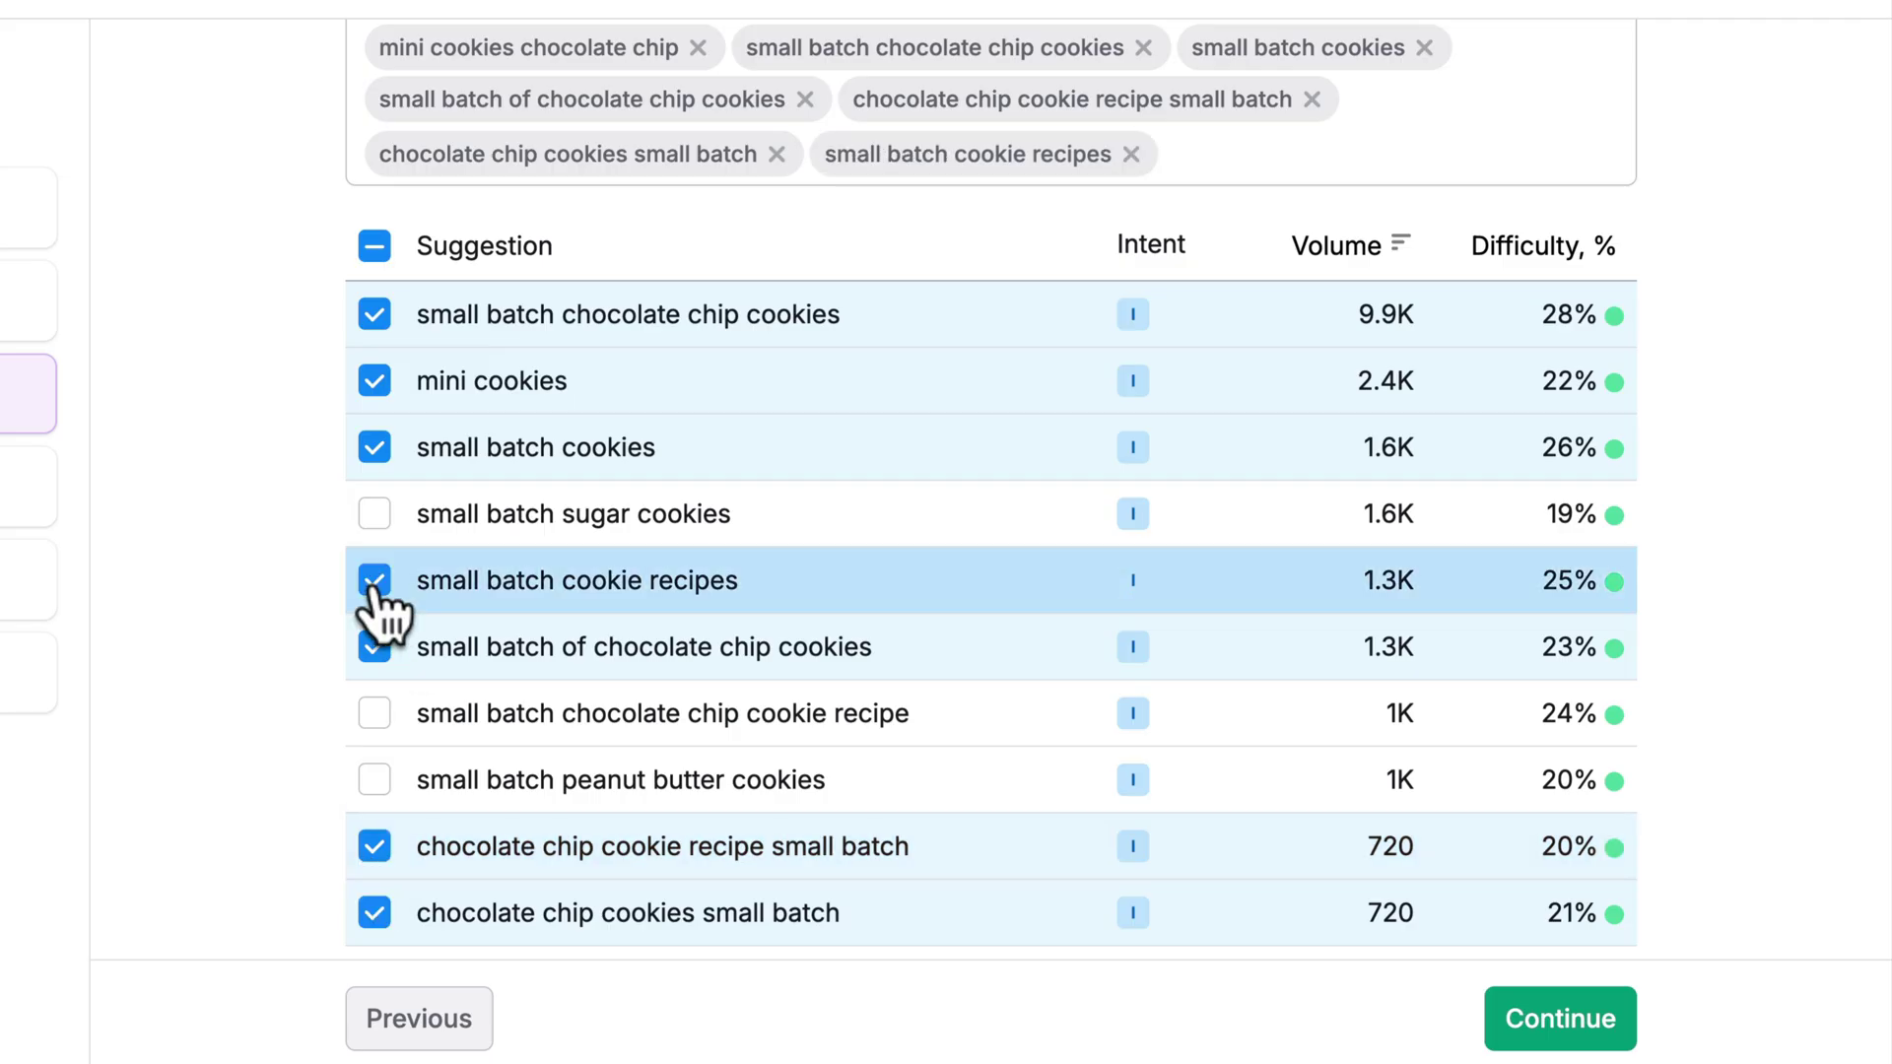
# Review the article outline against AI and competitor heading suggestions, then accept it for meta info
pyautogui.click(1595, 1021)
pyautogui.scroll(-6, 1415, 692)
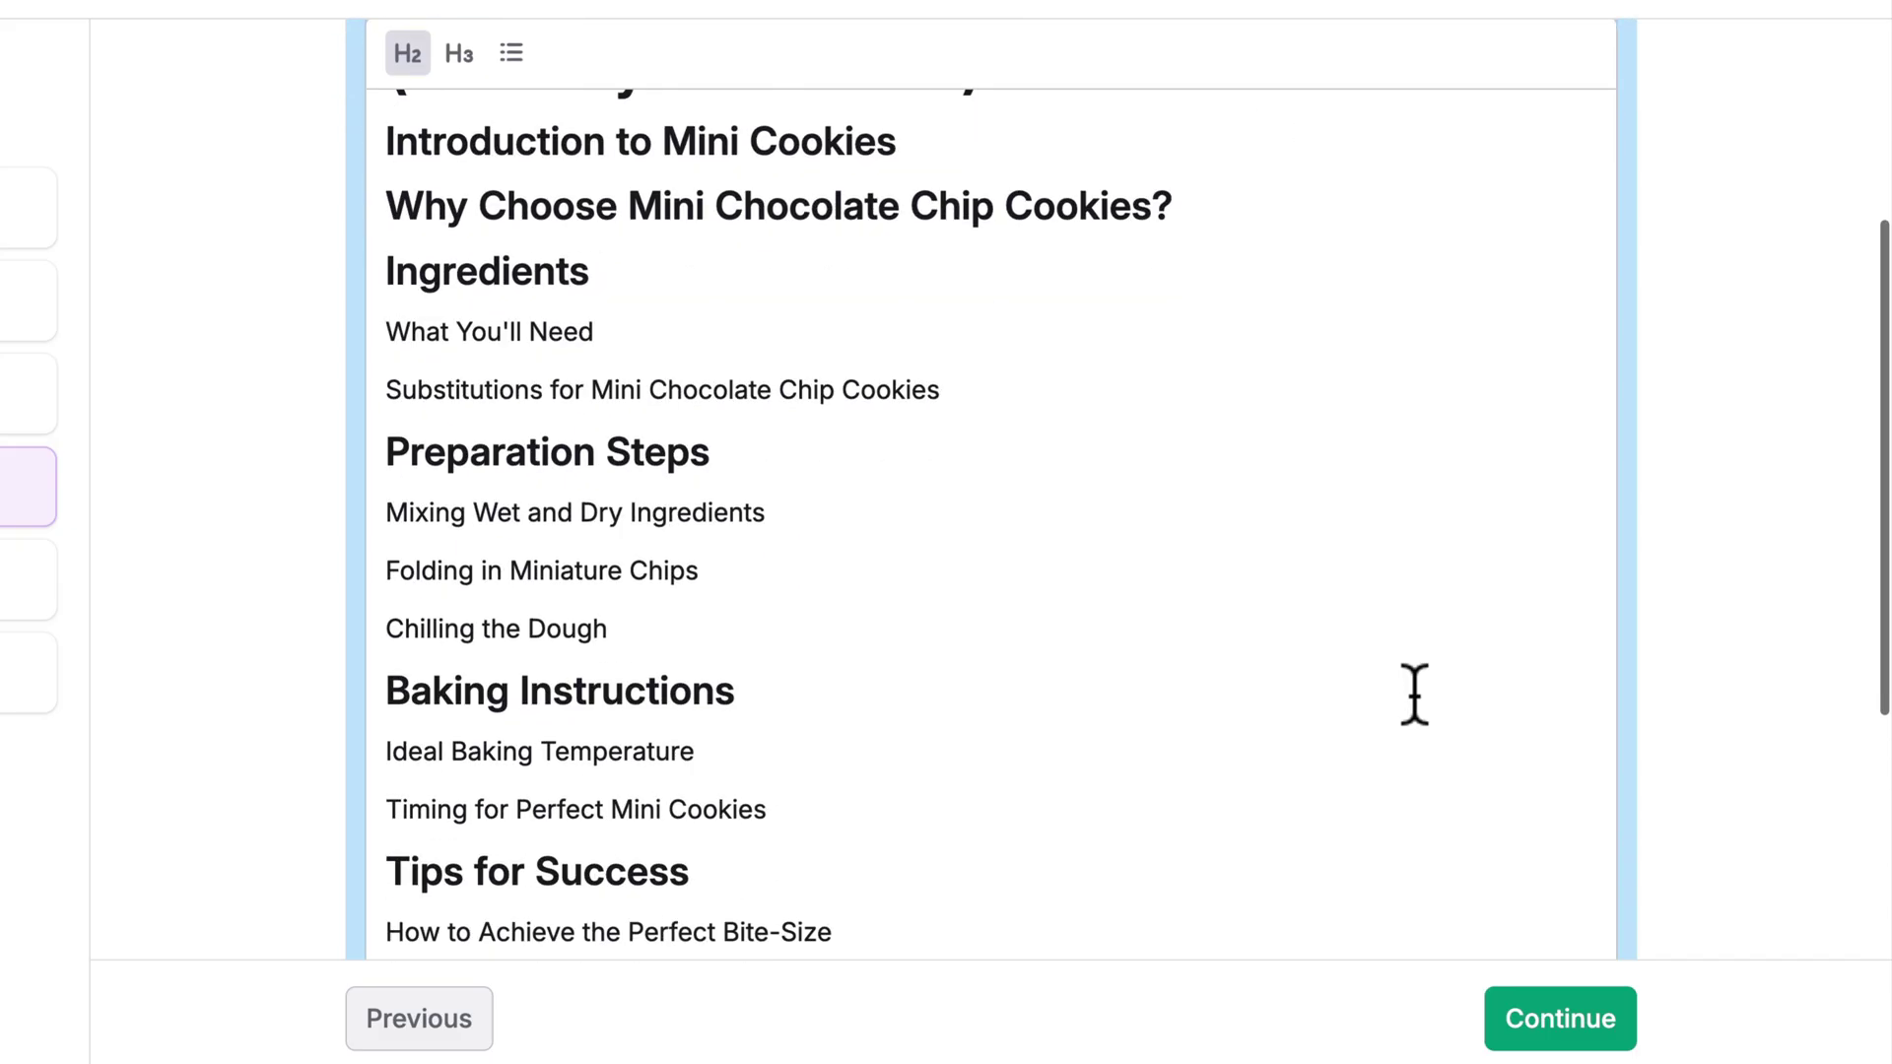
pyautogui.scroll(-2, 1415, 692)
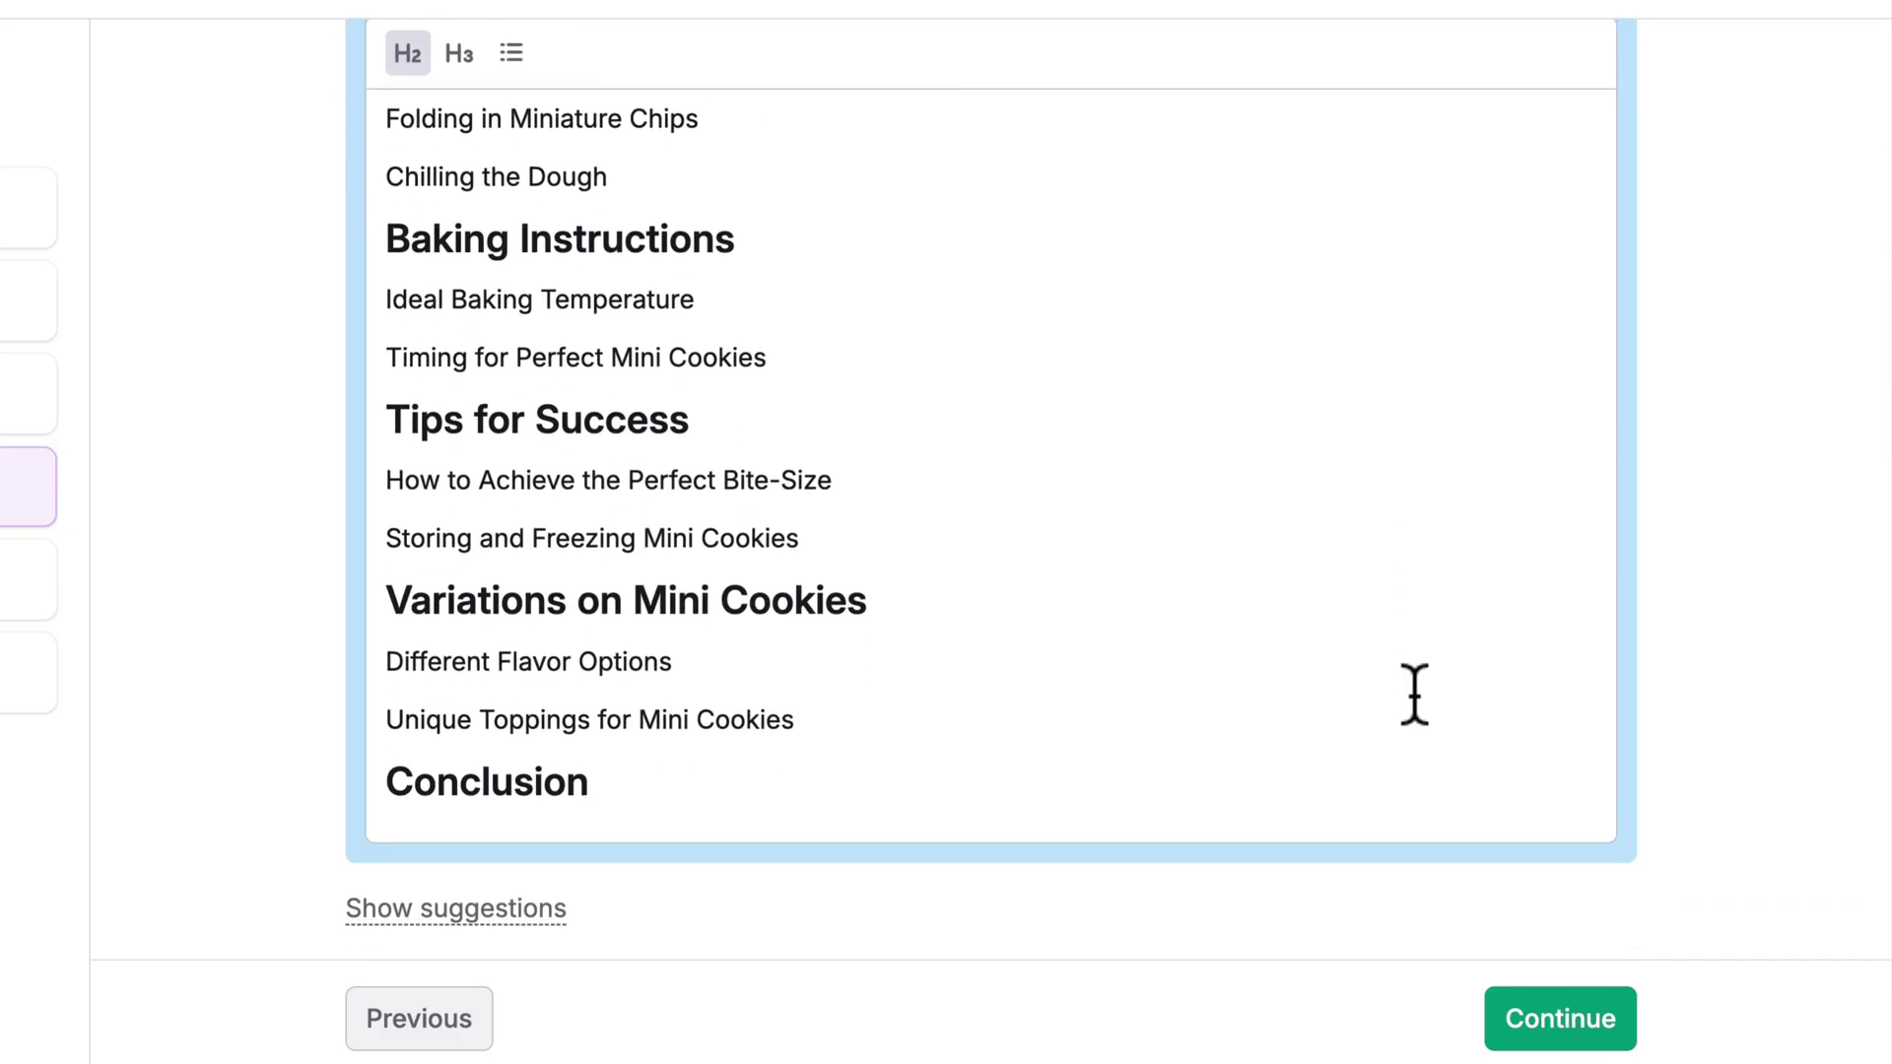
pyautogui.scroll(1, 1415, 694)
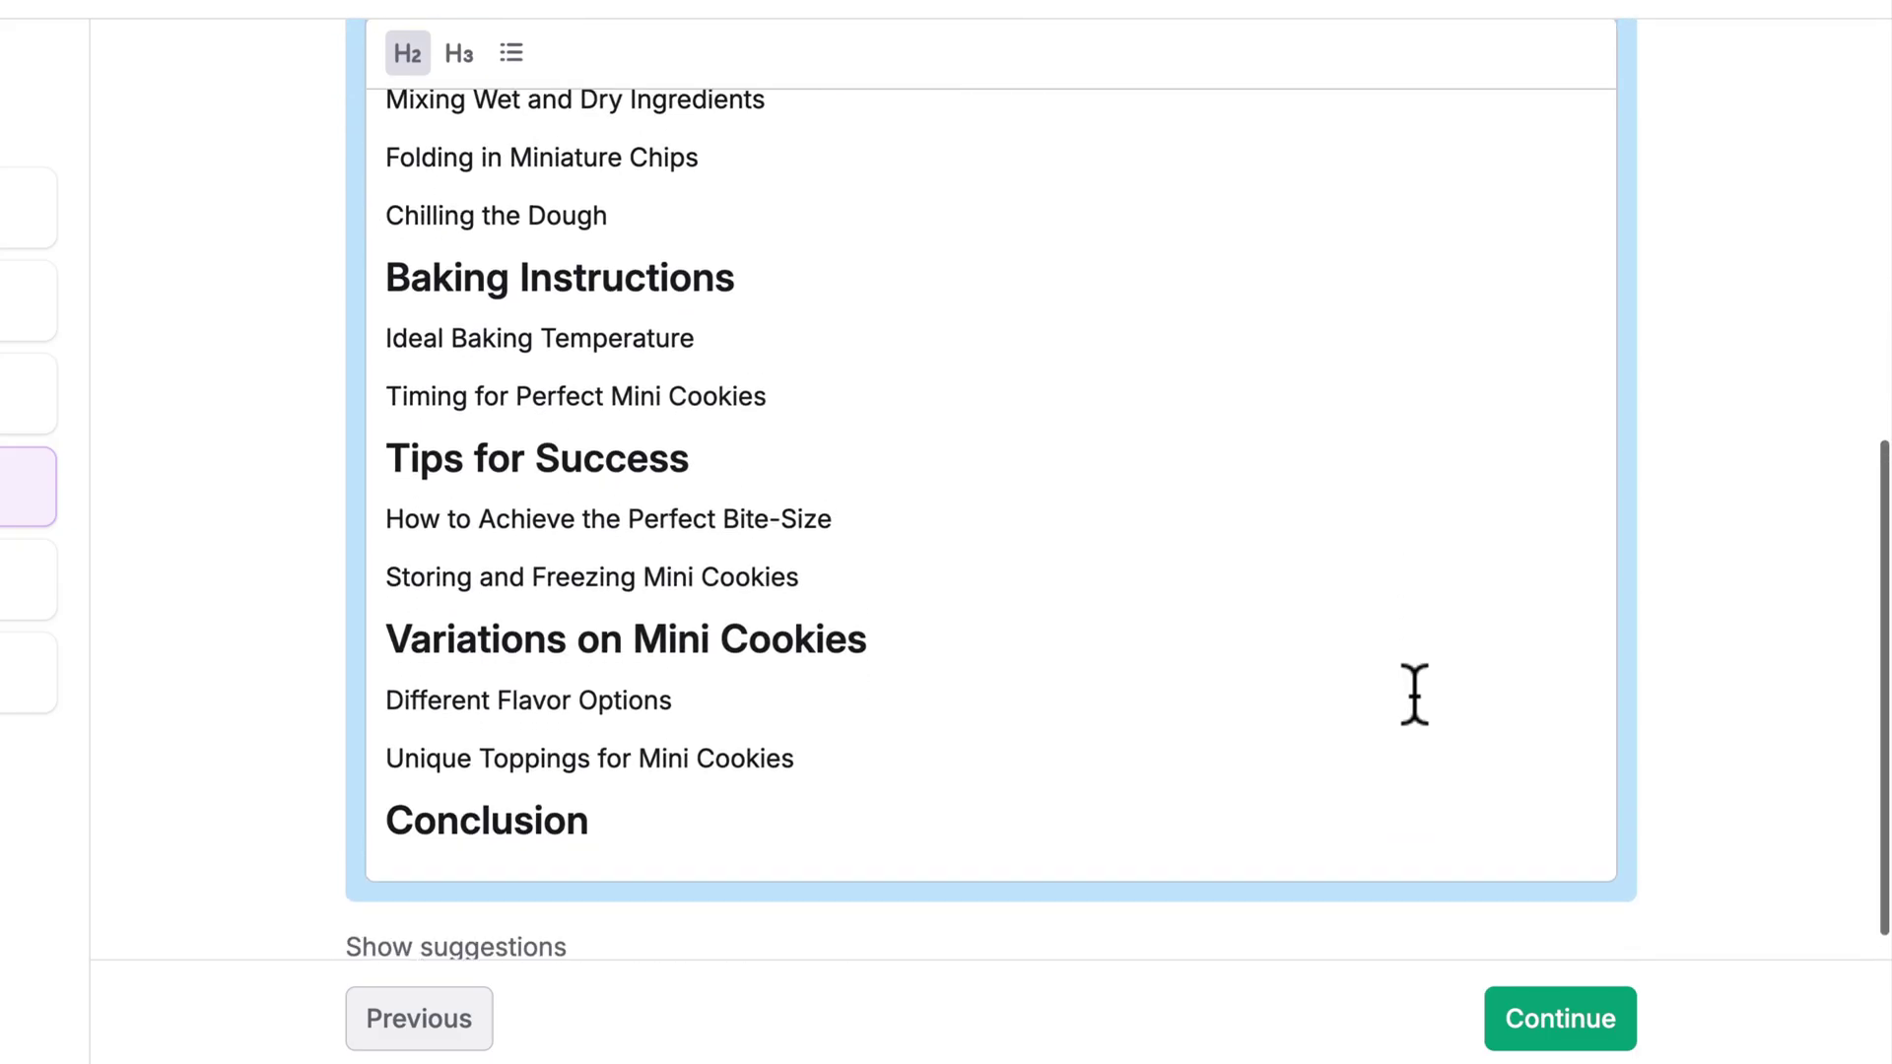
pyautogui.scroll(-1, 1415, 697)
pyautogui.click(518, 914)
pyautogui.scroll(-6, 517, 917)
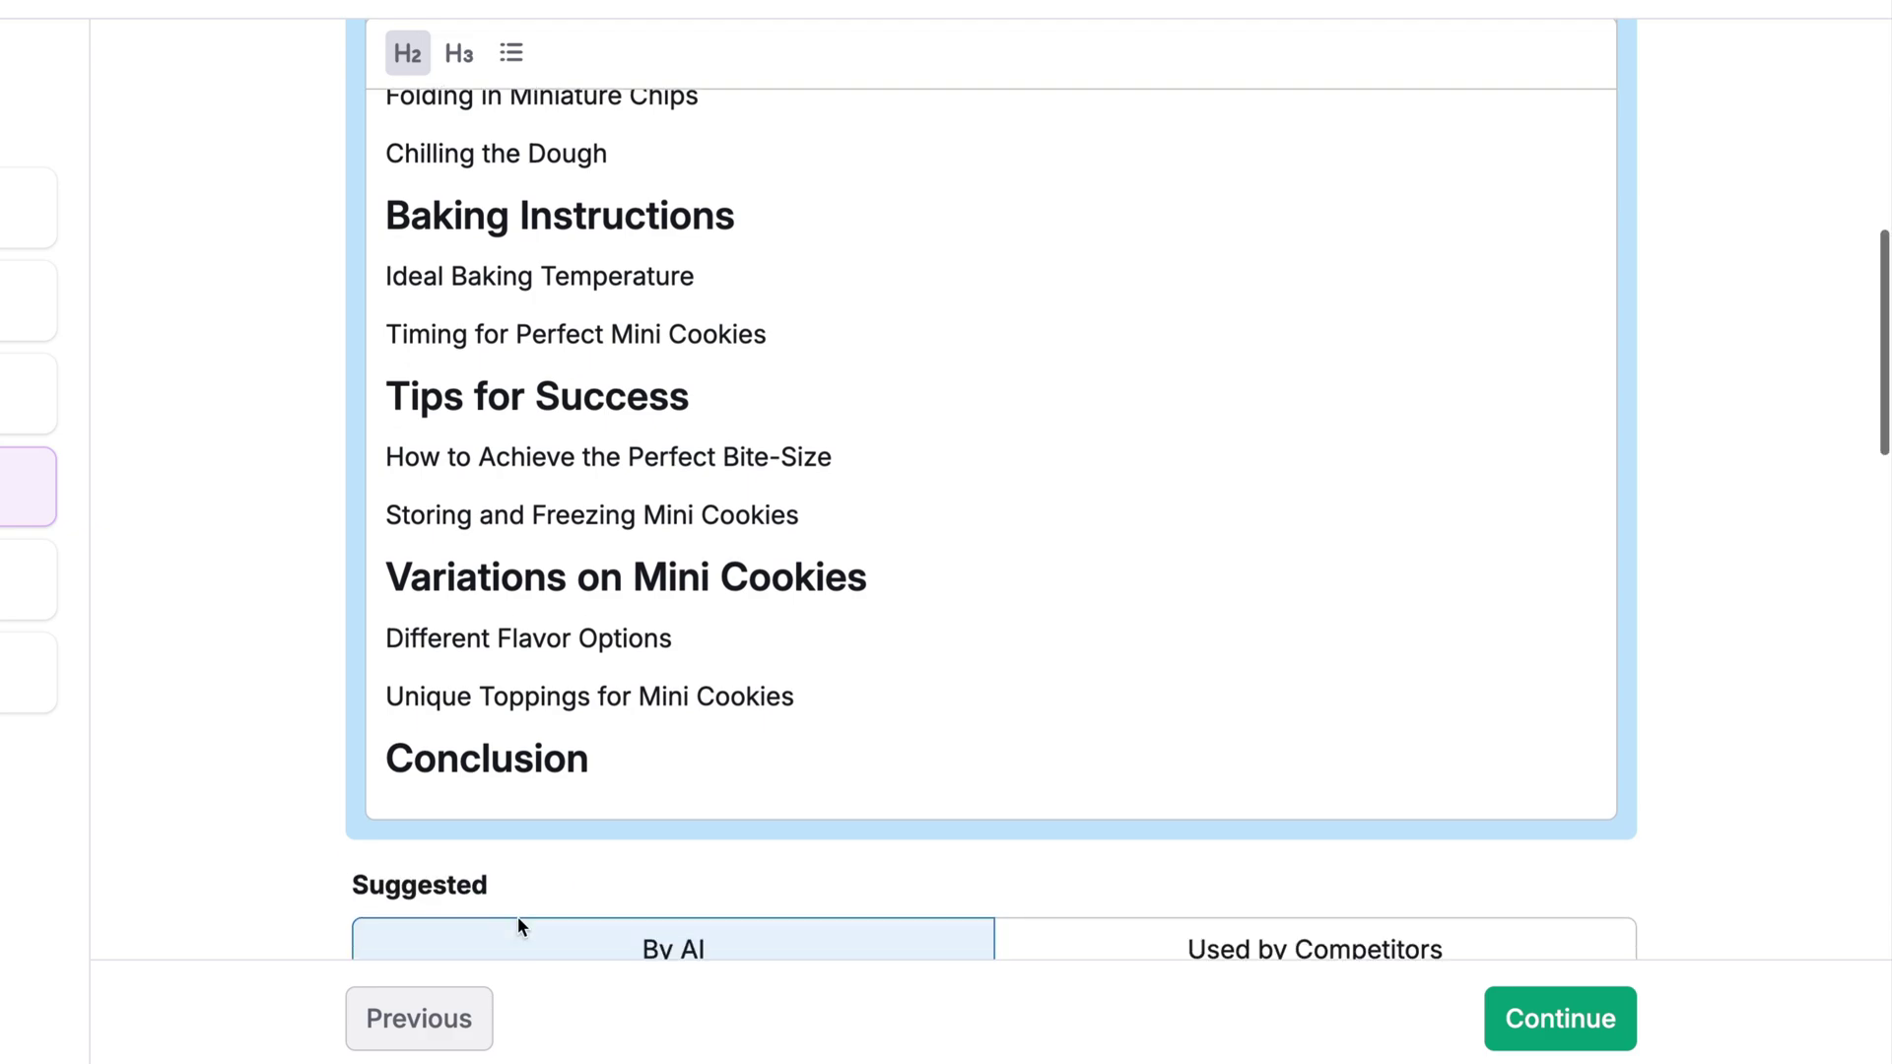
pyautogui.scroll(-3, 286, 739)
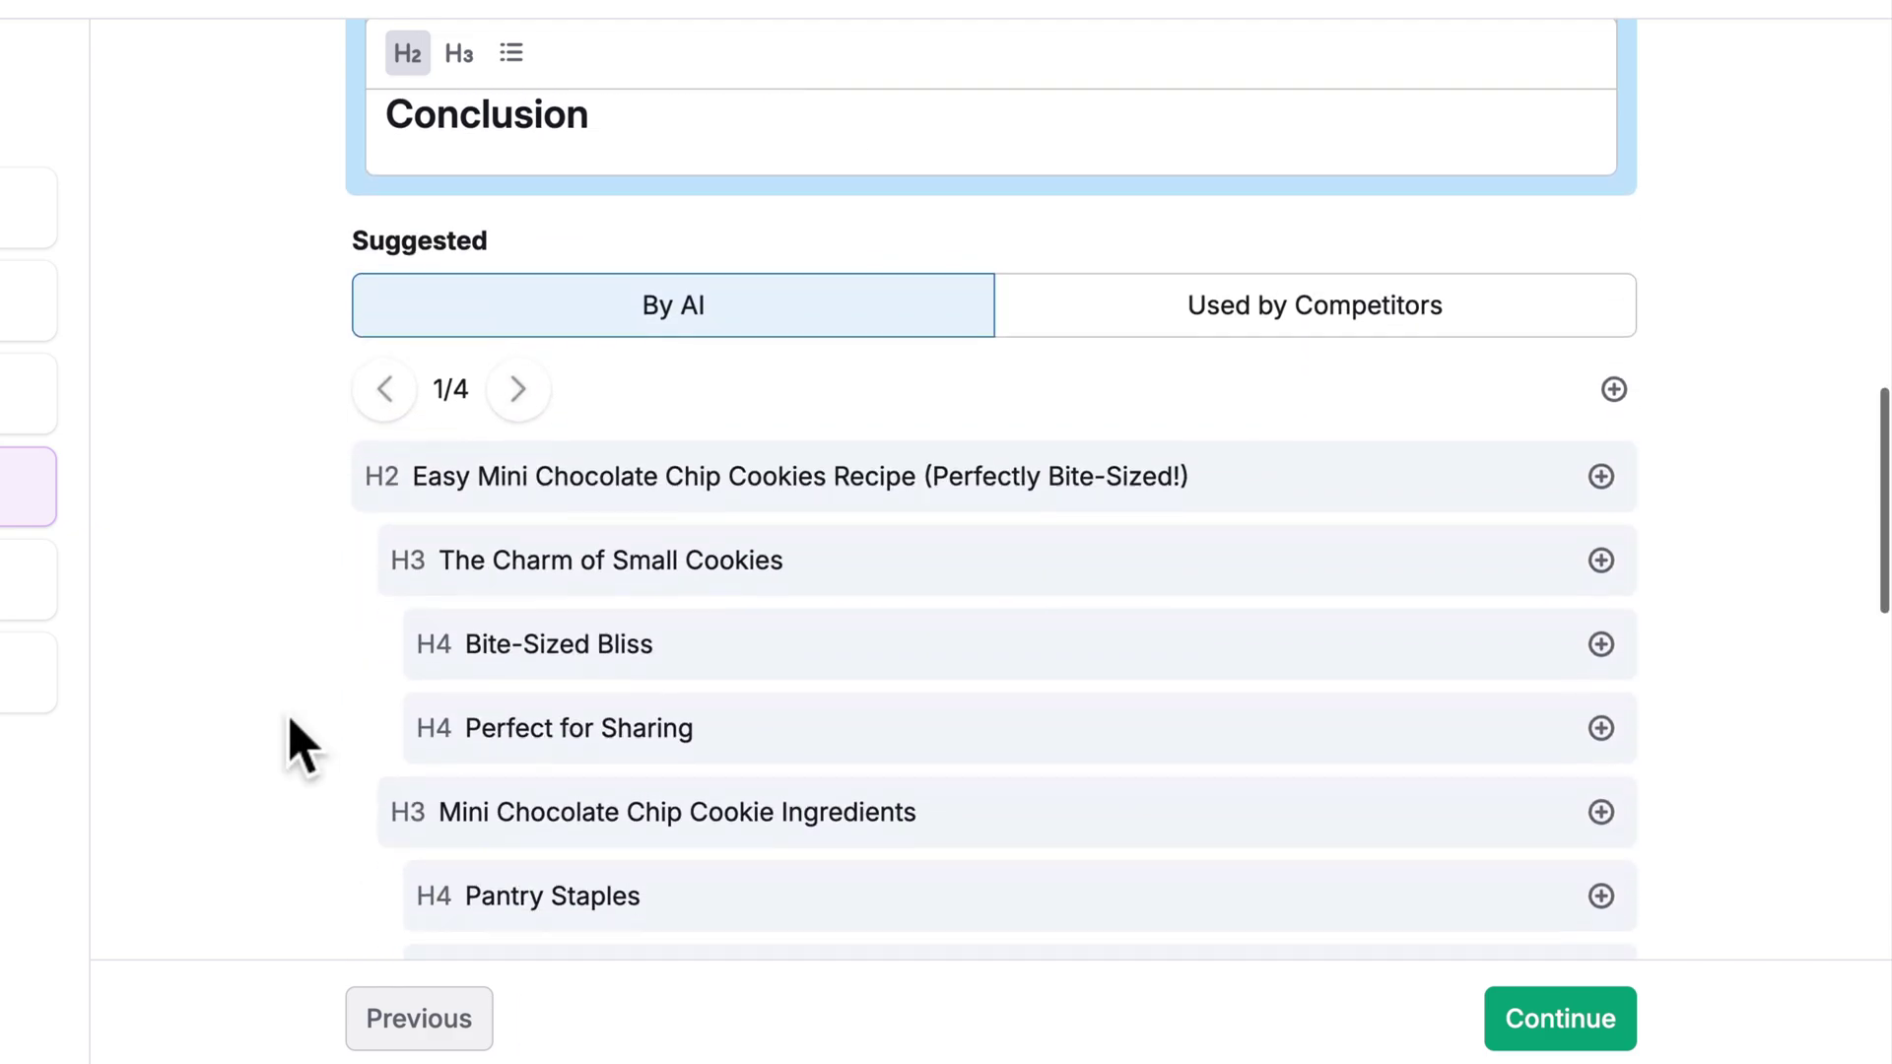
pyautogui.click(1265, 148)
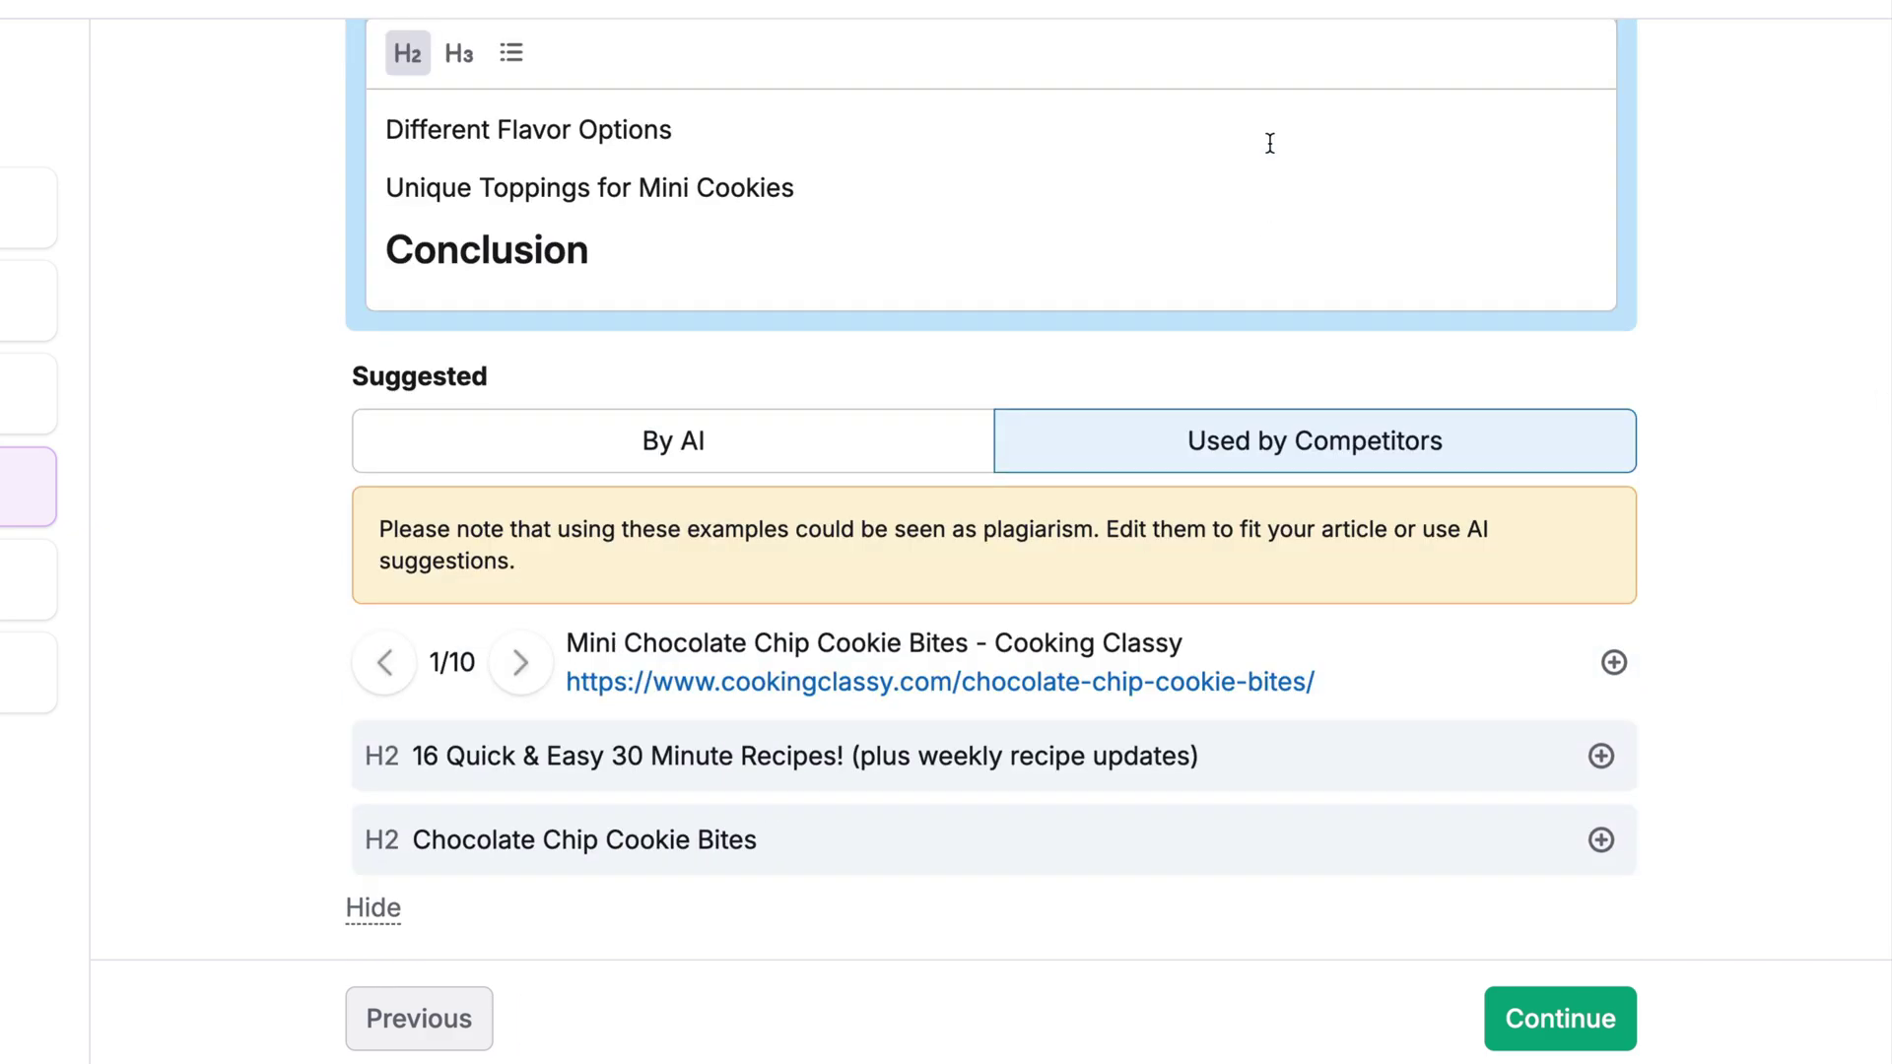
pyautogui.scroll(13, 1651, 365)
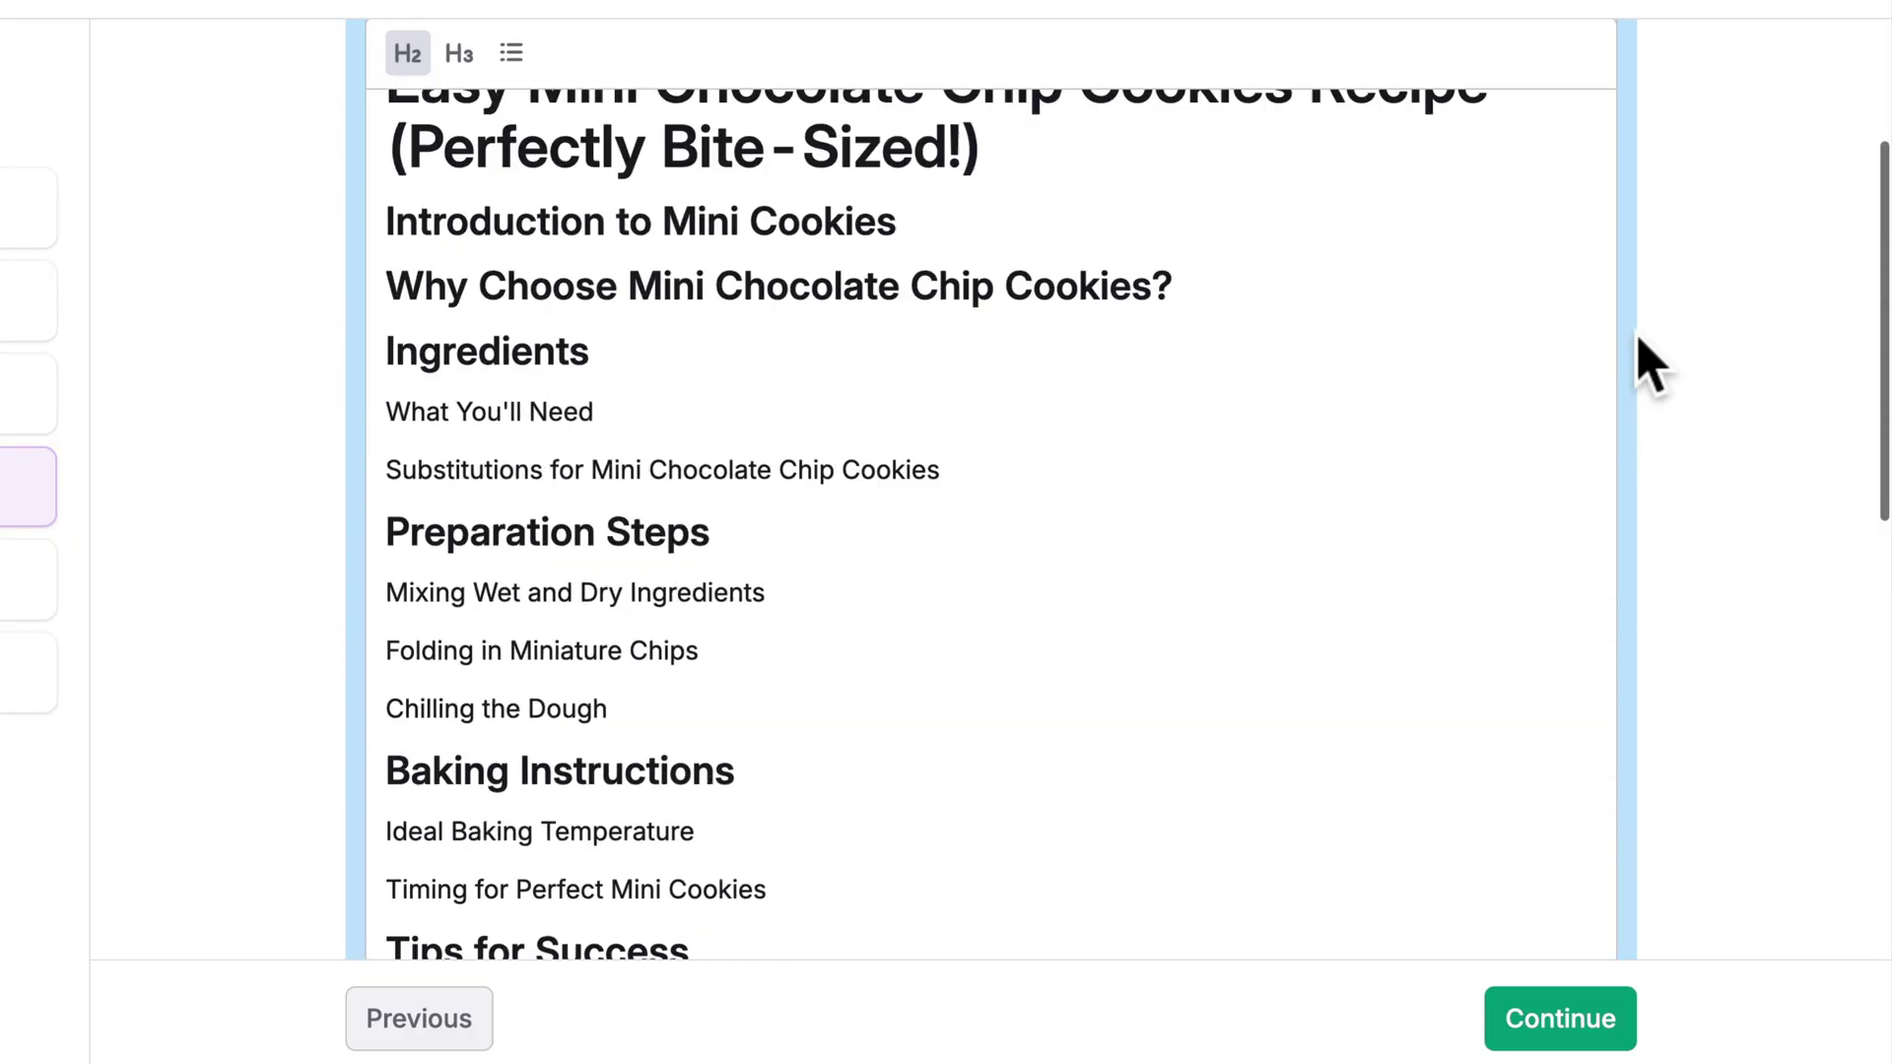
pyautogui.click(1572, 1034)
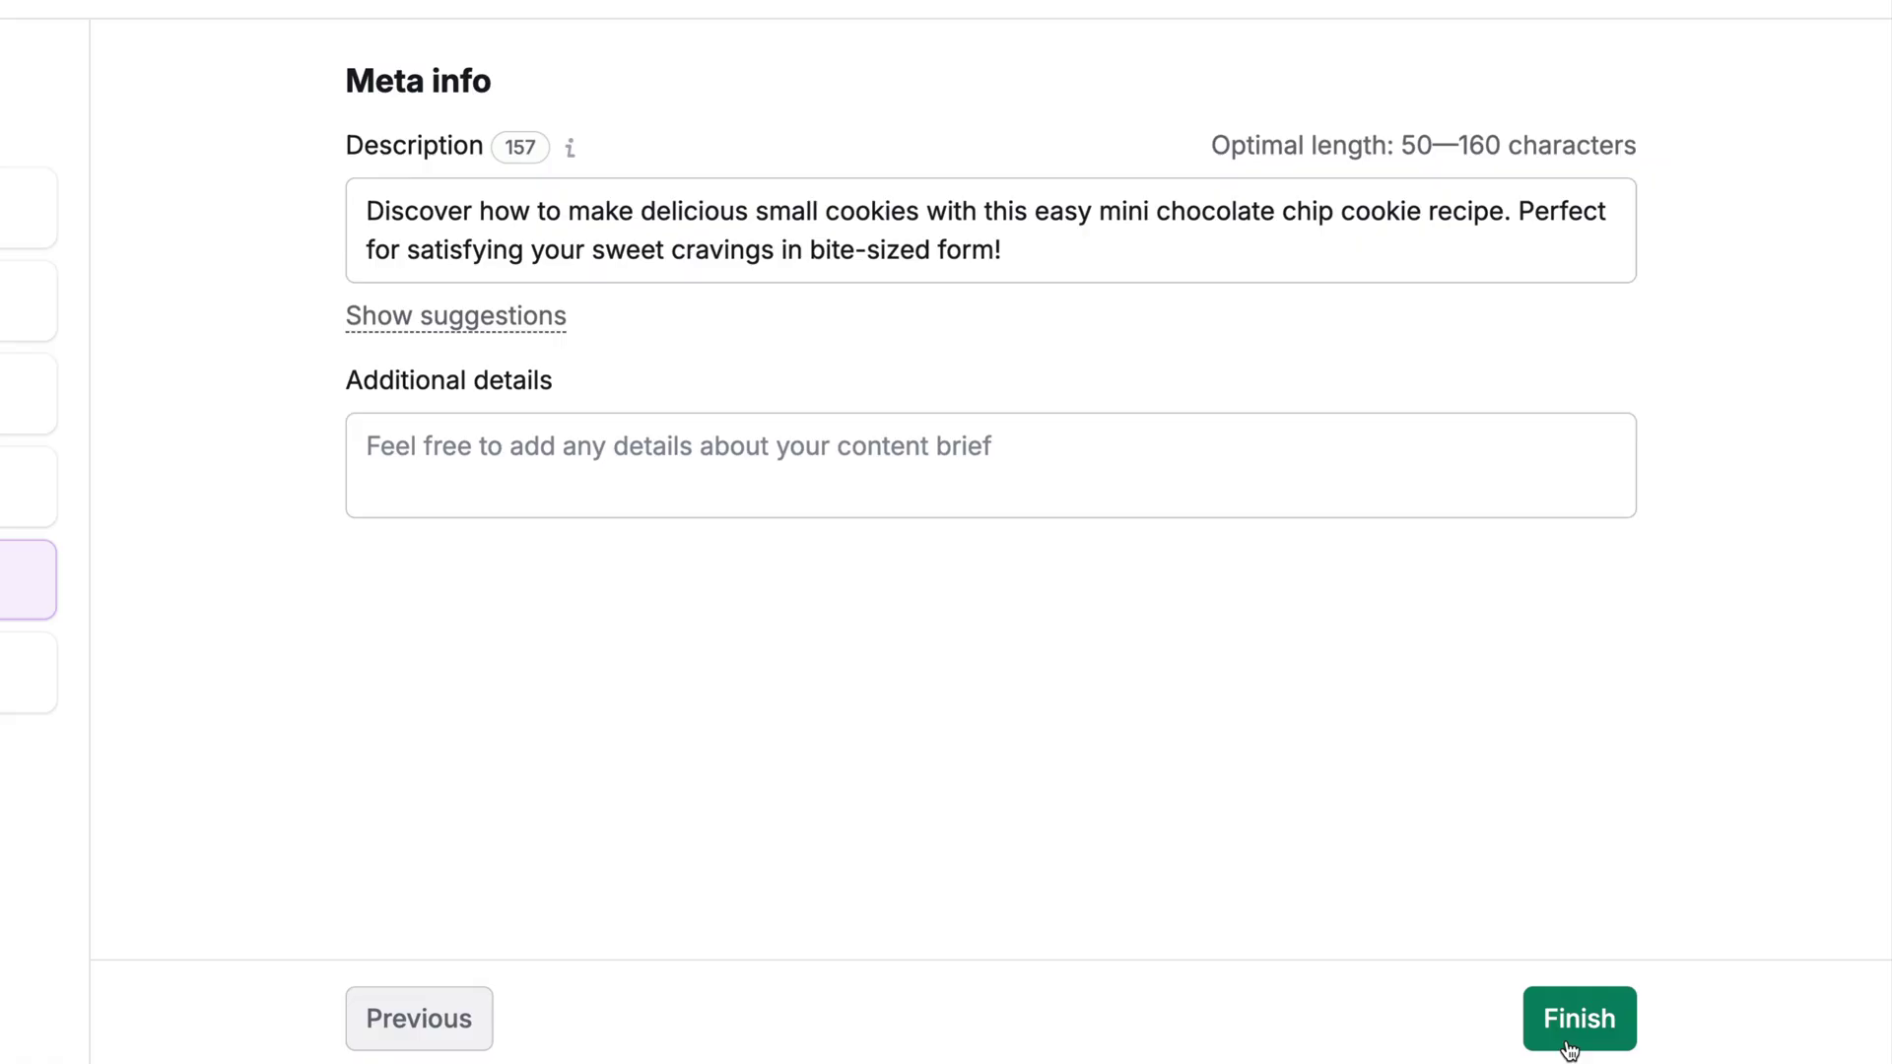
# Finish the small-cookie brief wizard, then preview the brief's share options and dismiss them
pyautogui.click(1567, 1030)
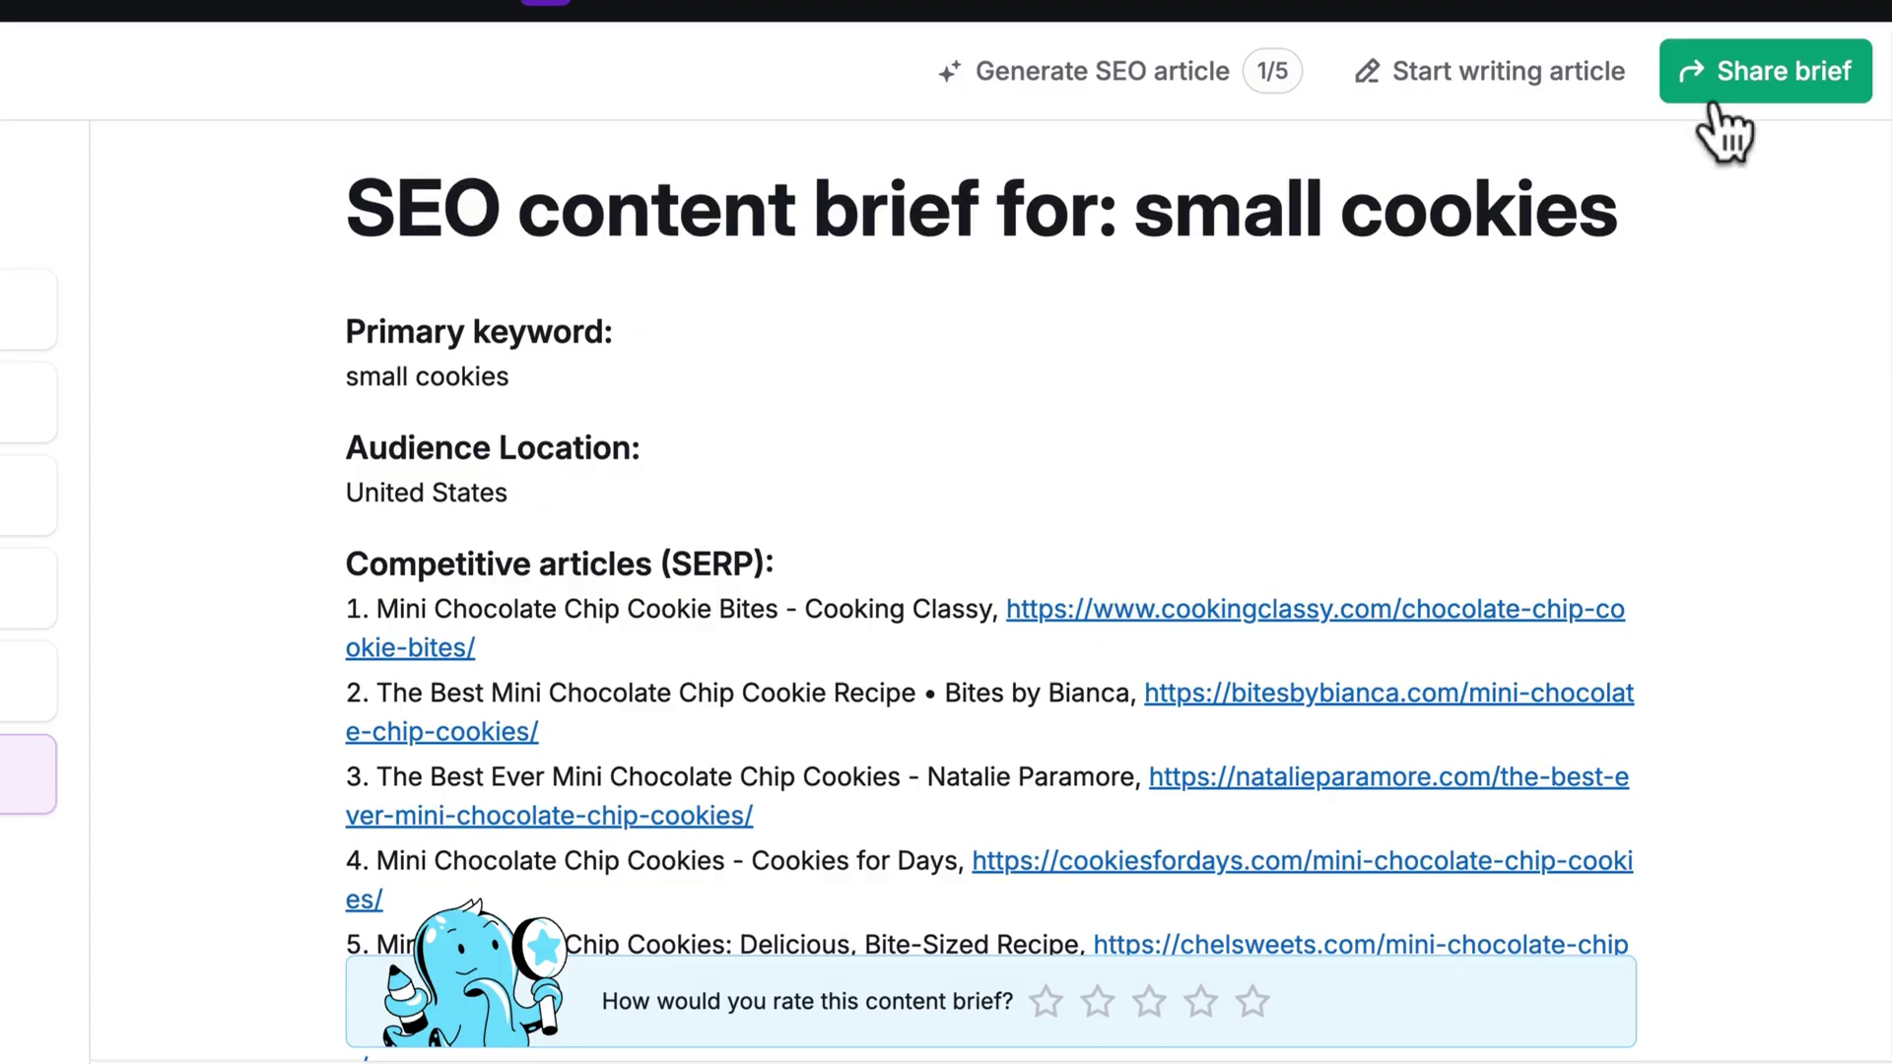
pyautogui.click(1712, 102)
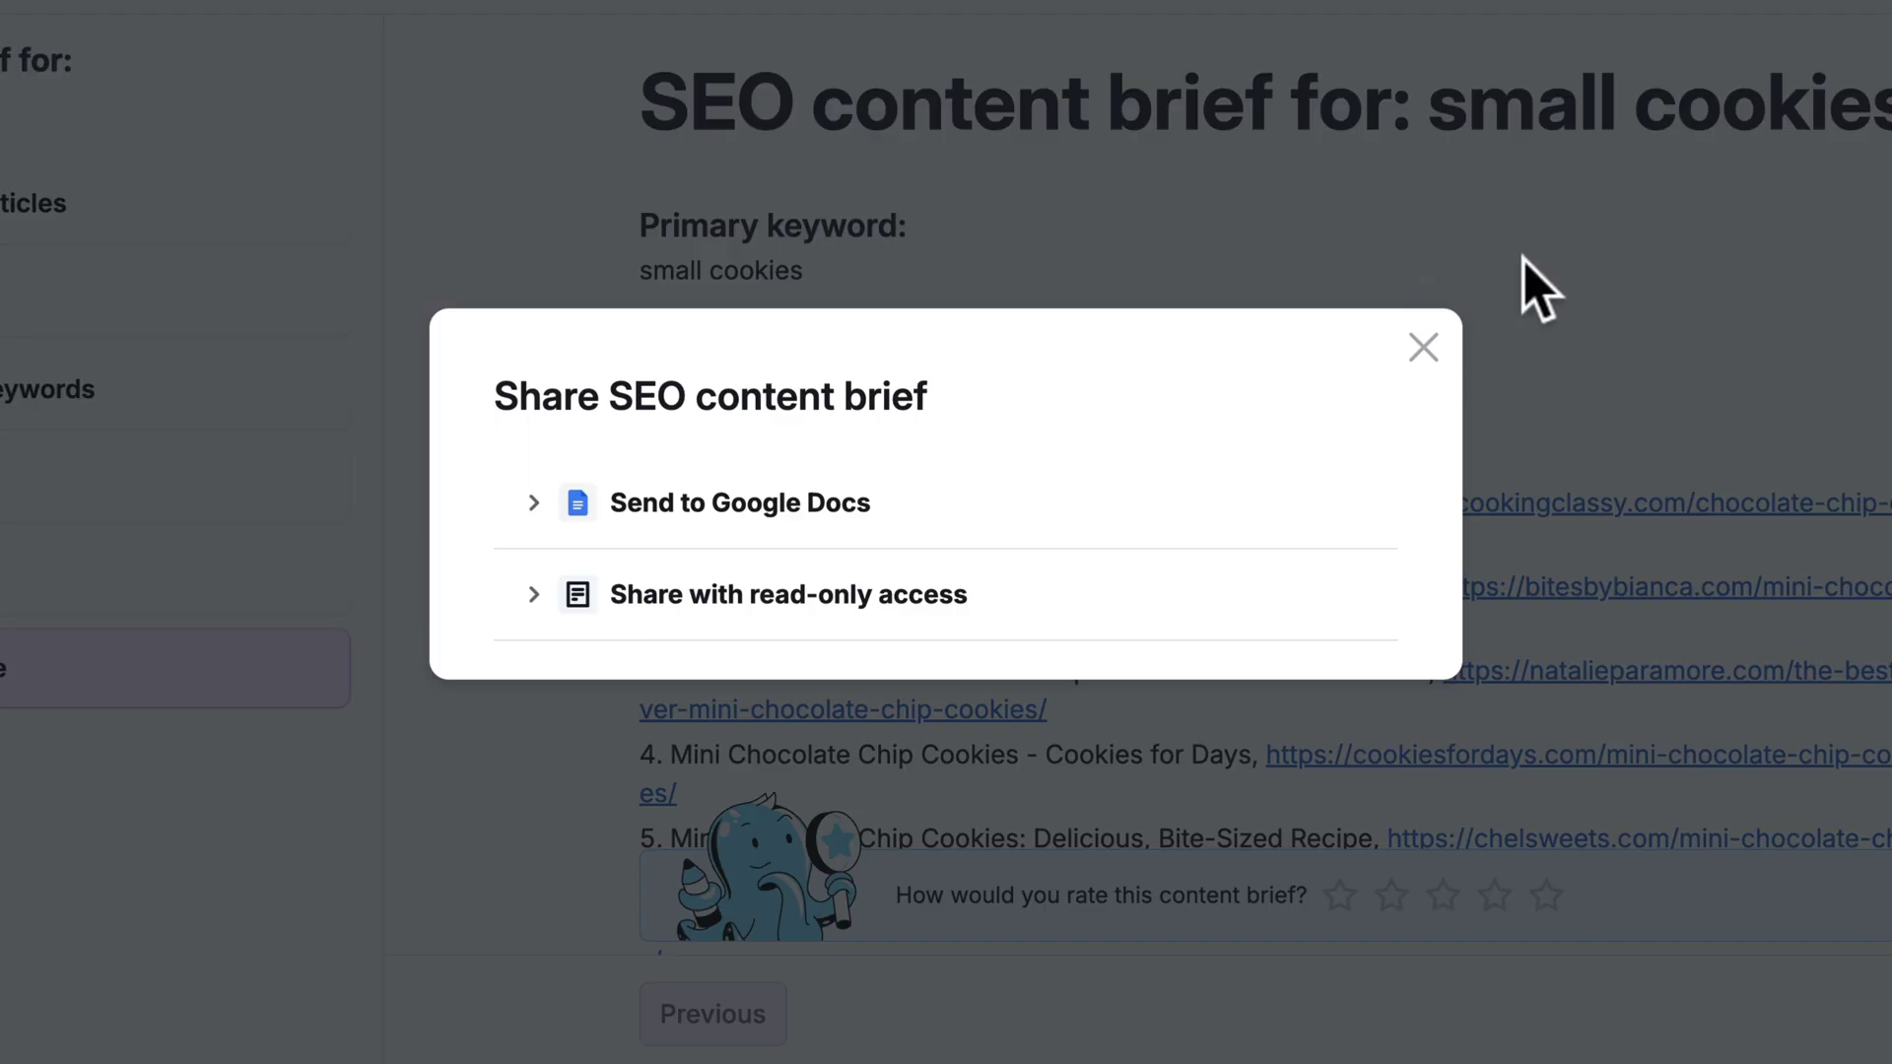
pyautogui.click(1423, 347)
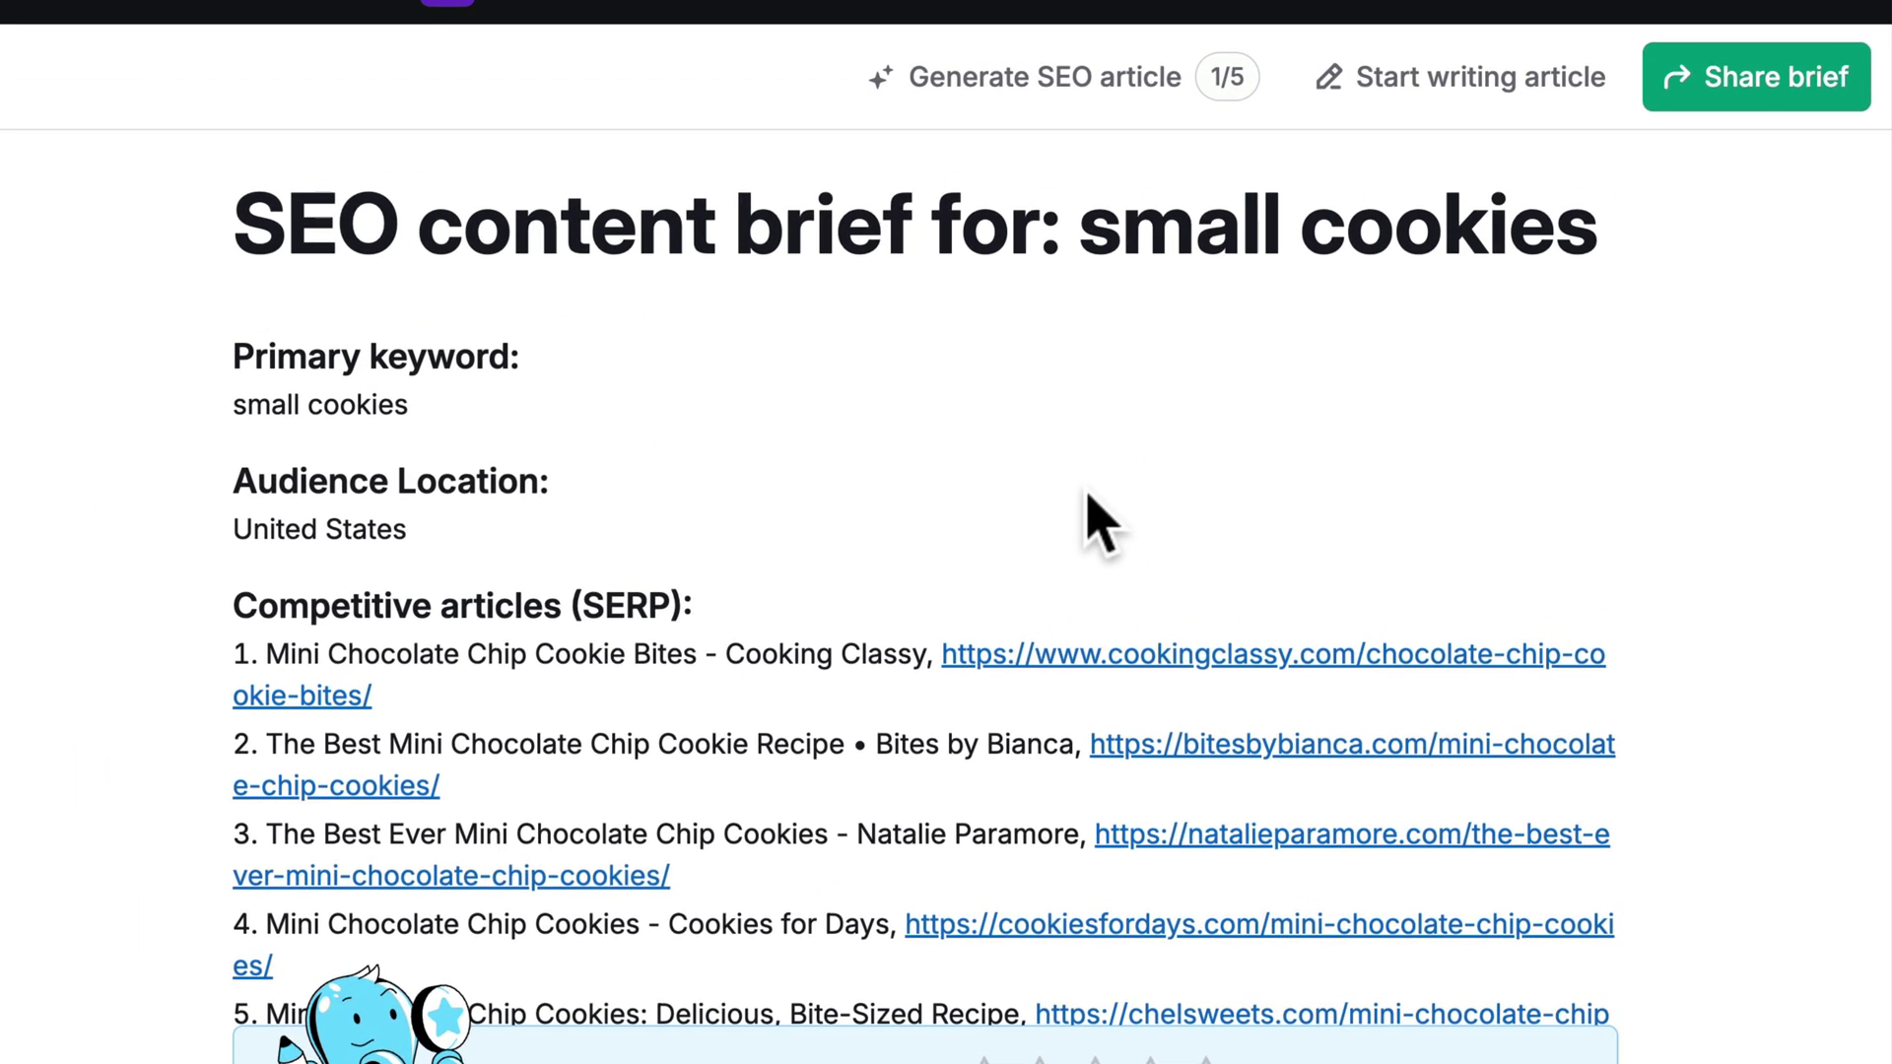
# Generate the mini chocolate chip cookie SEO article, review it (65% Good), and bring up Publish
pyautogui.click(1028, 81)
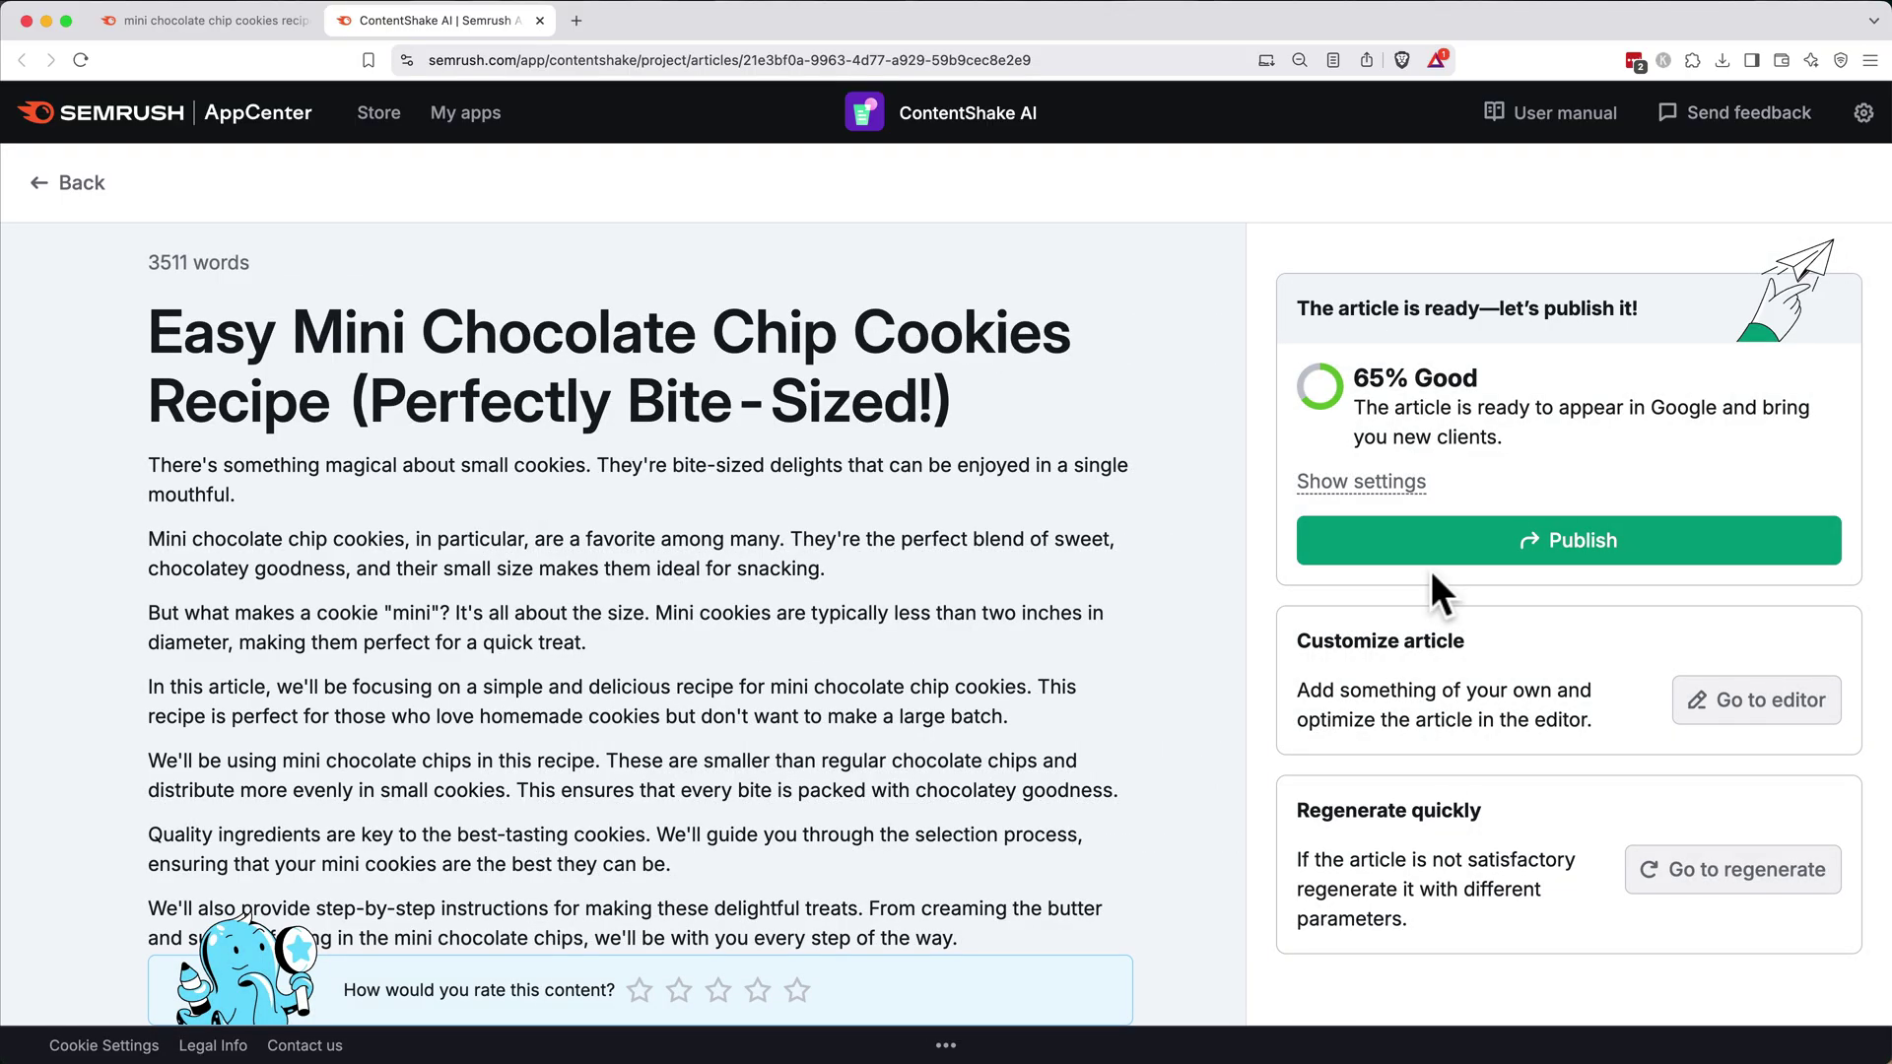
pyautogui.scroll(-20, 991, 594)
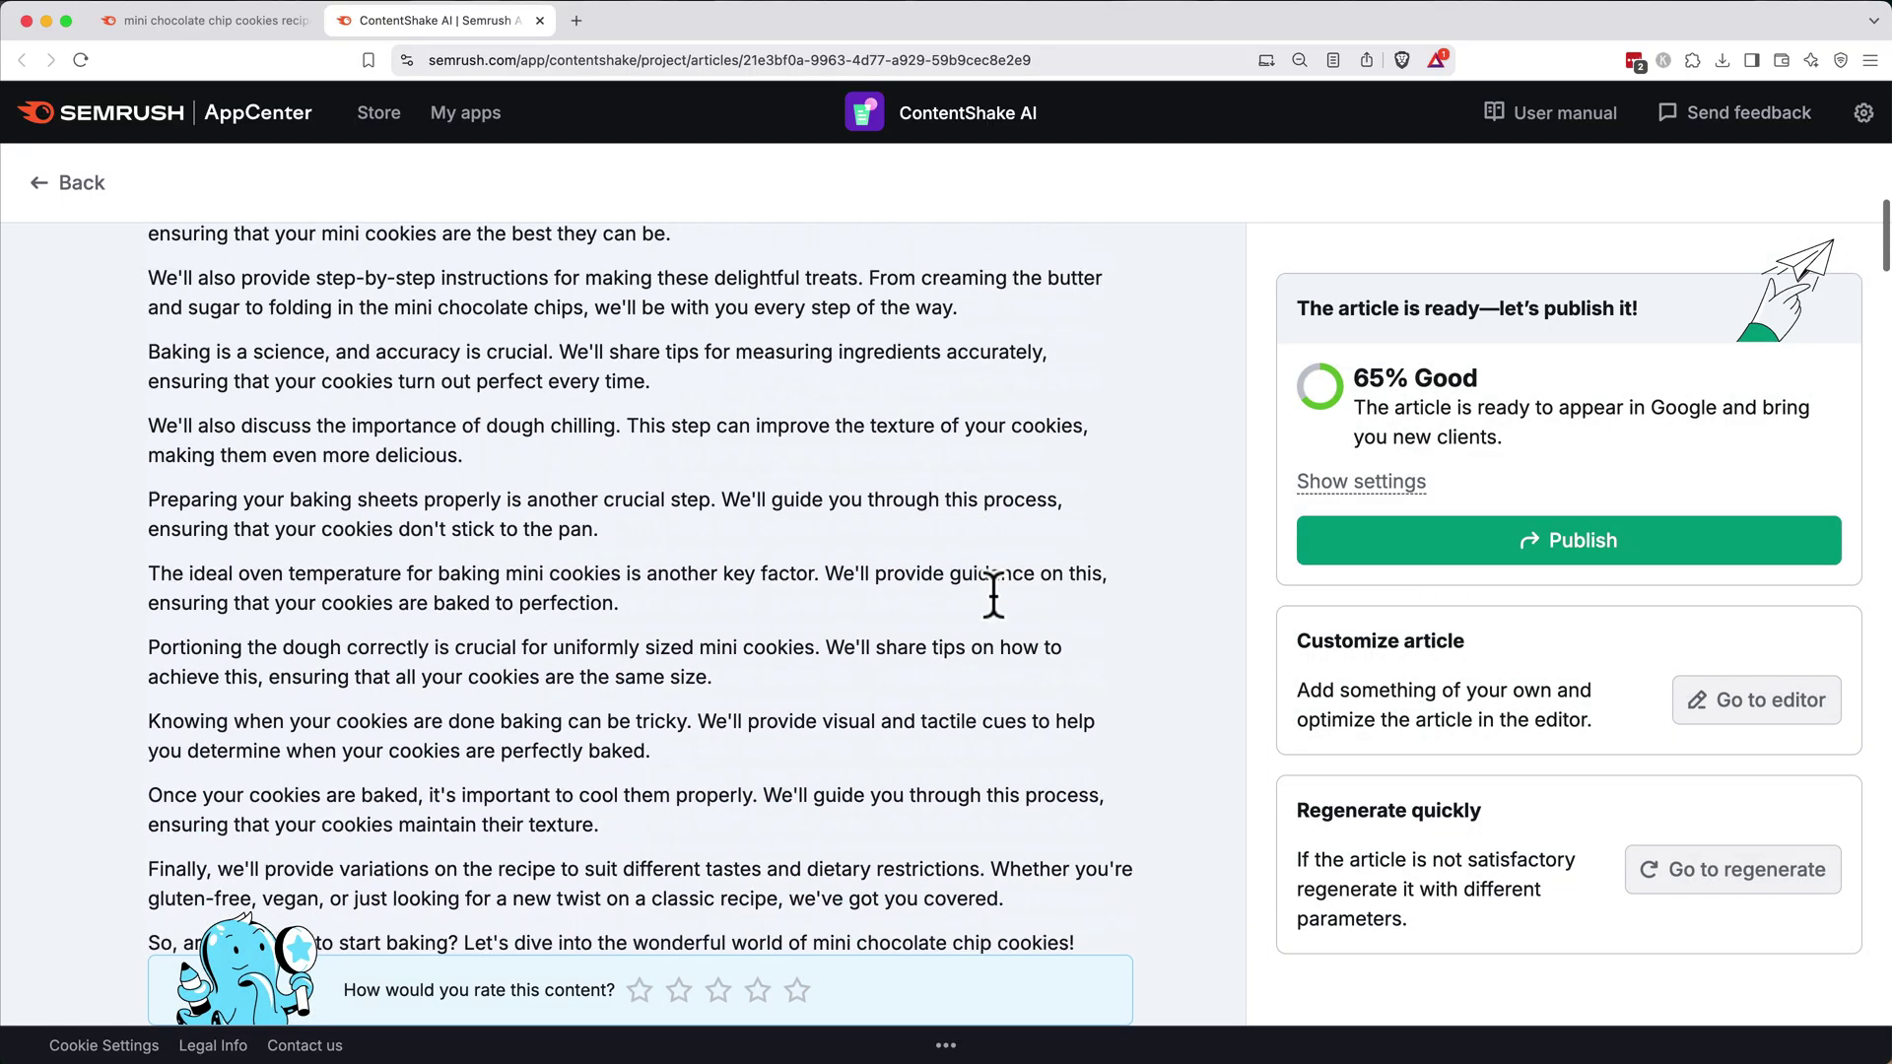
pyautogui.scroll(-20, 991, 593)
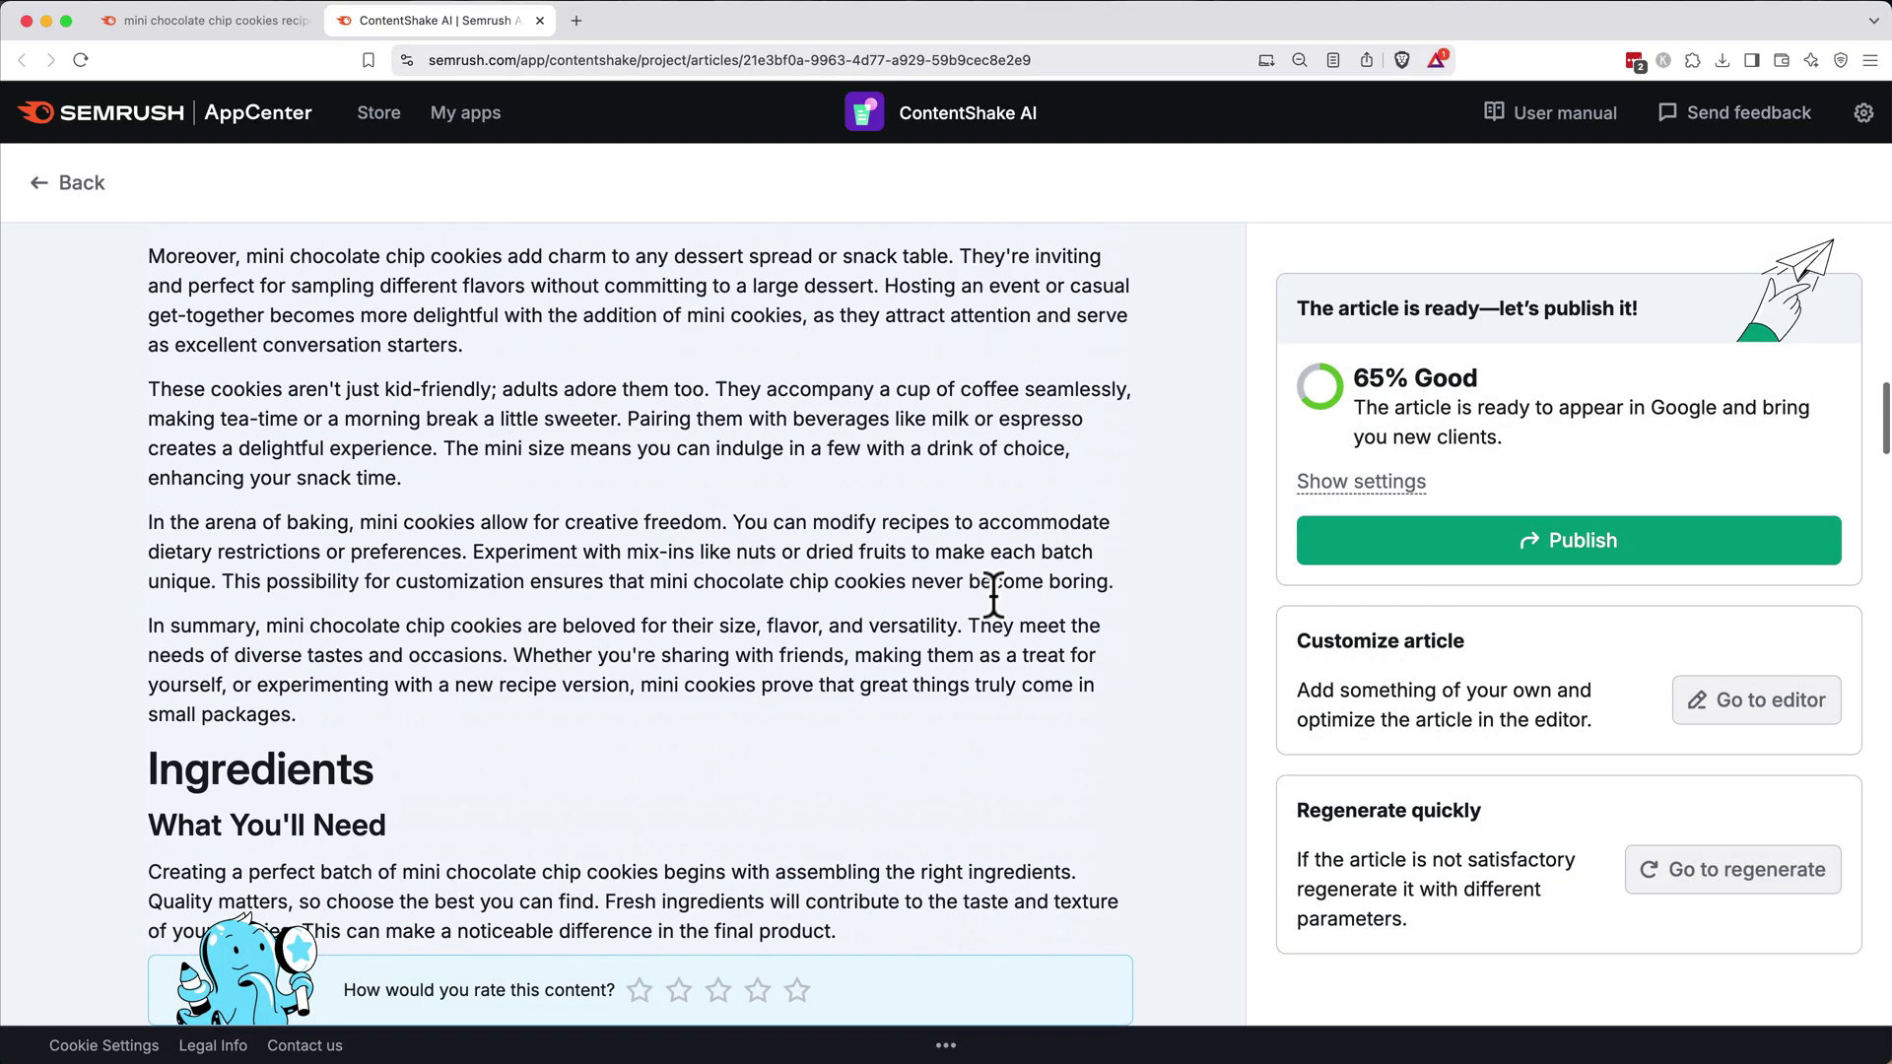
pyautogui.scroll(-20, 991, 594)
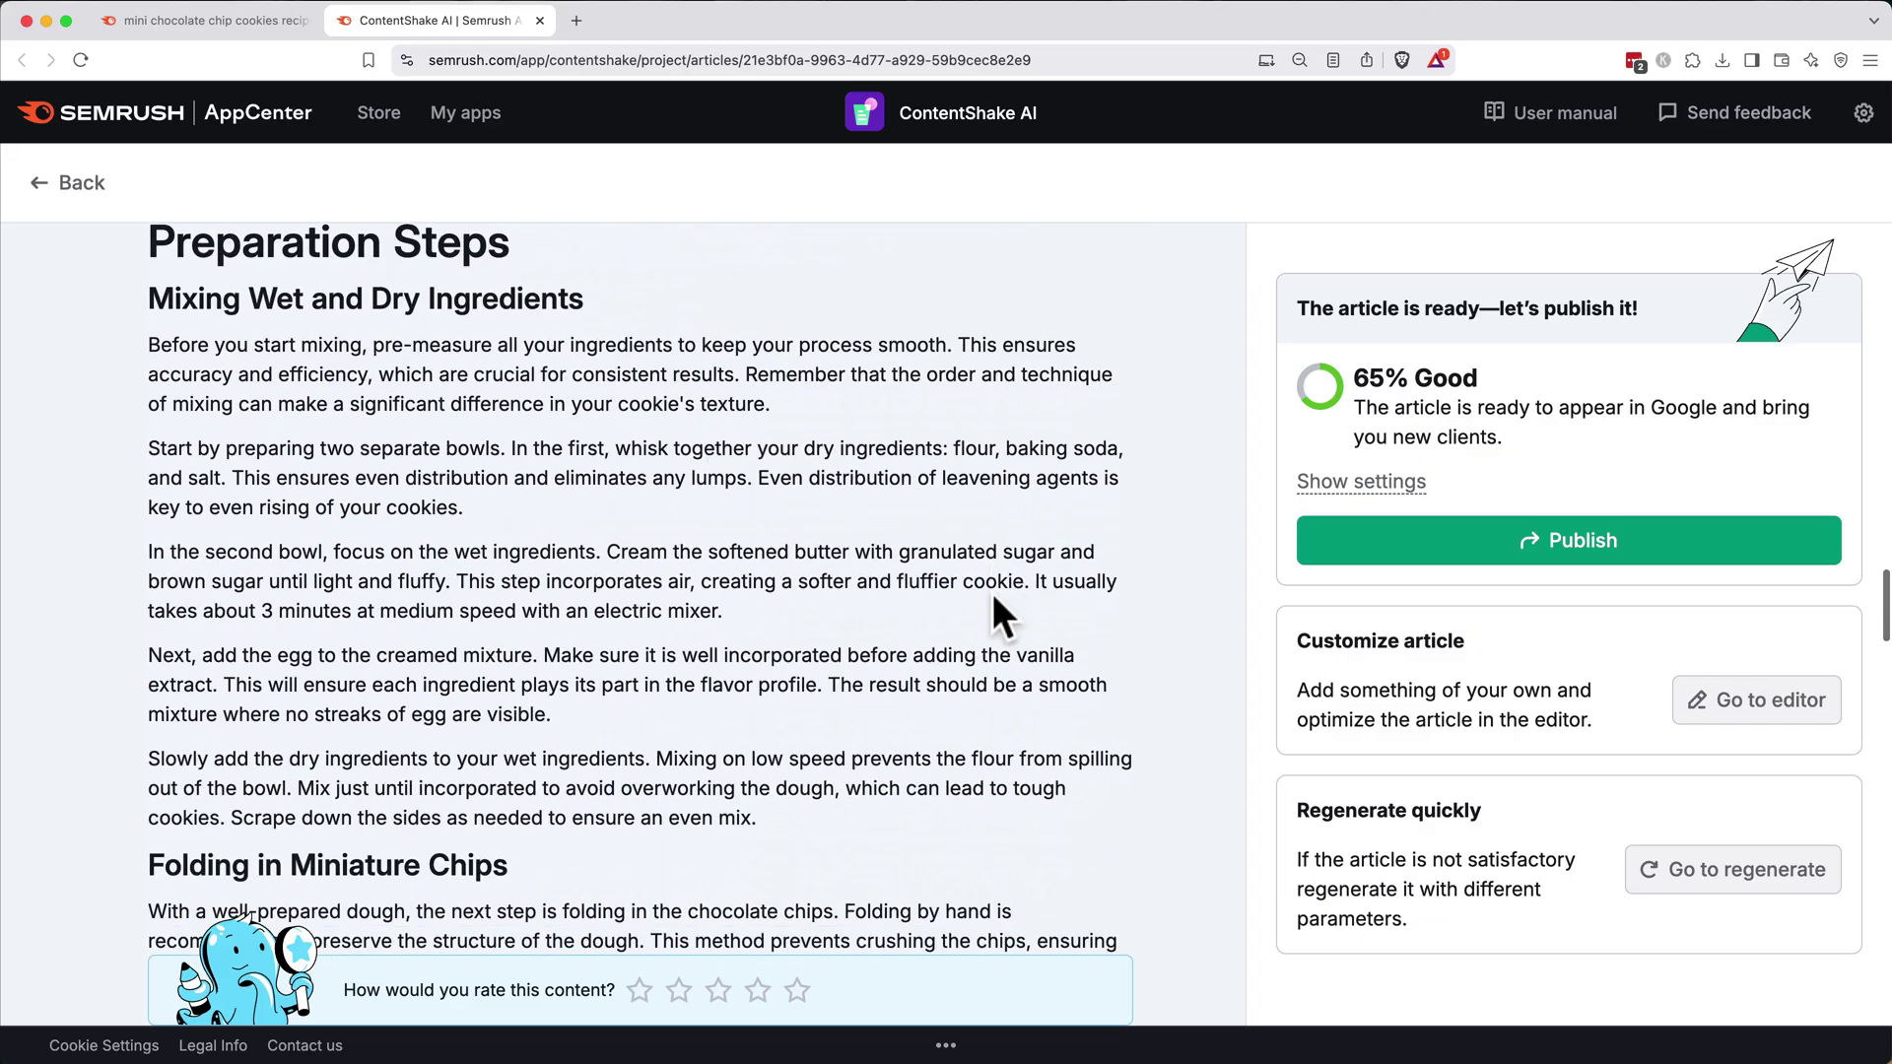
pyautogui.scroll(-20, 991, 594)
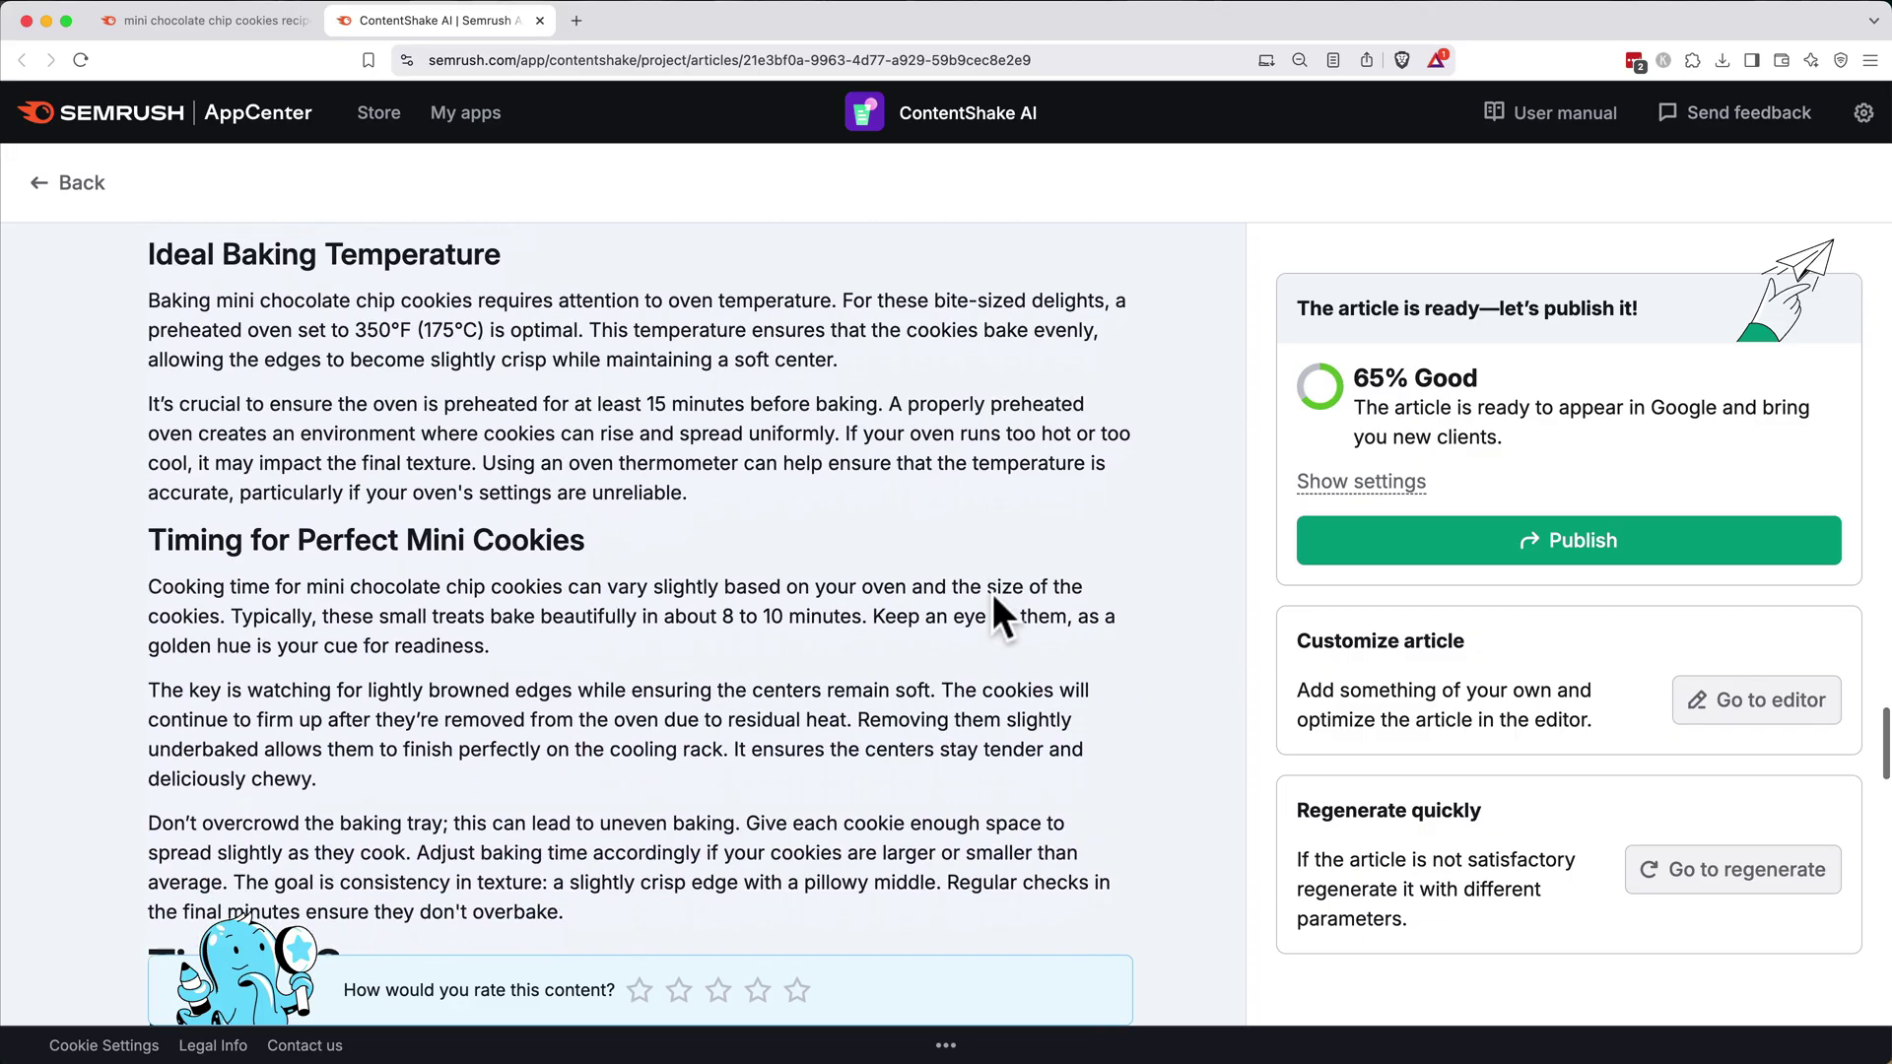
pyautogui.scroll(-15, 992, 593)
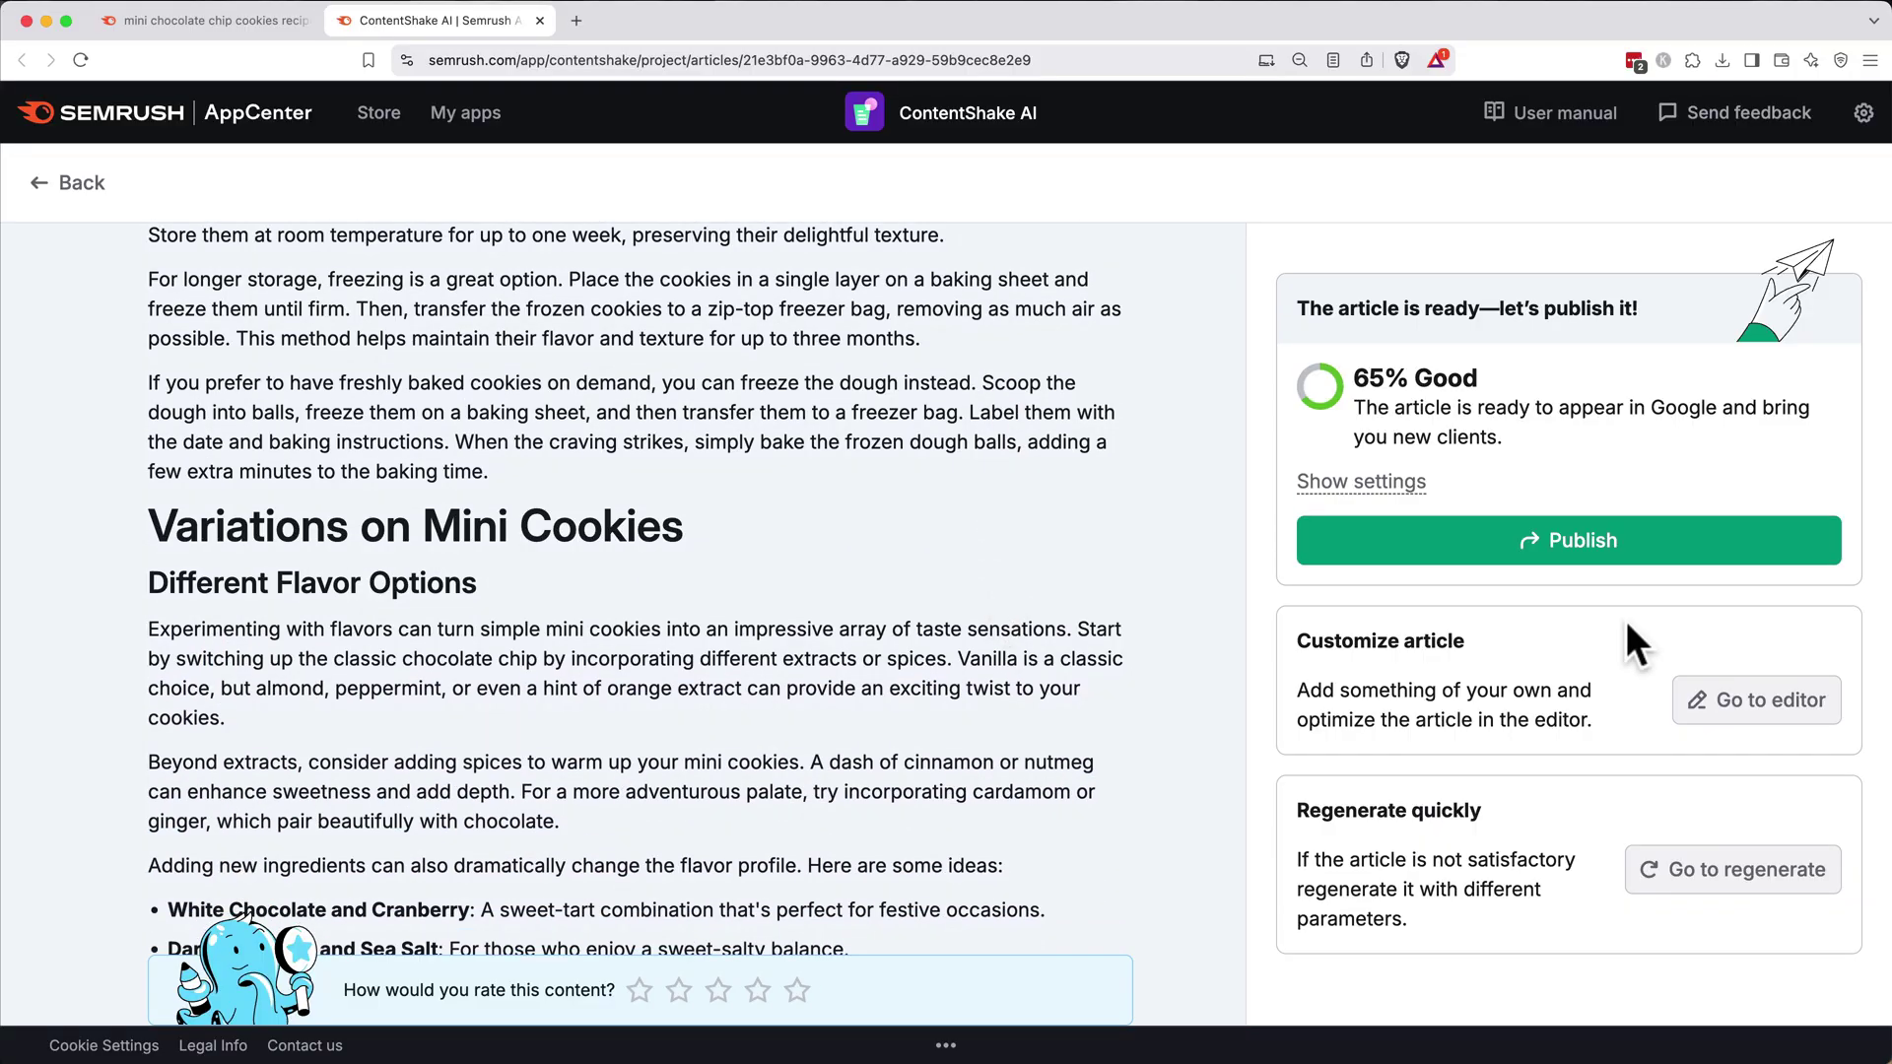
pyautogui.click(1641, 544)
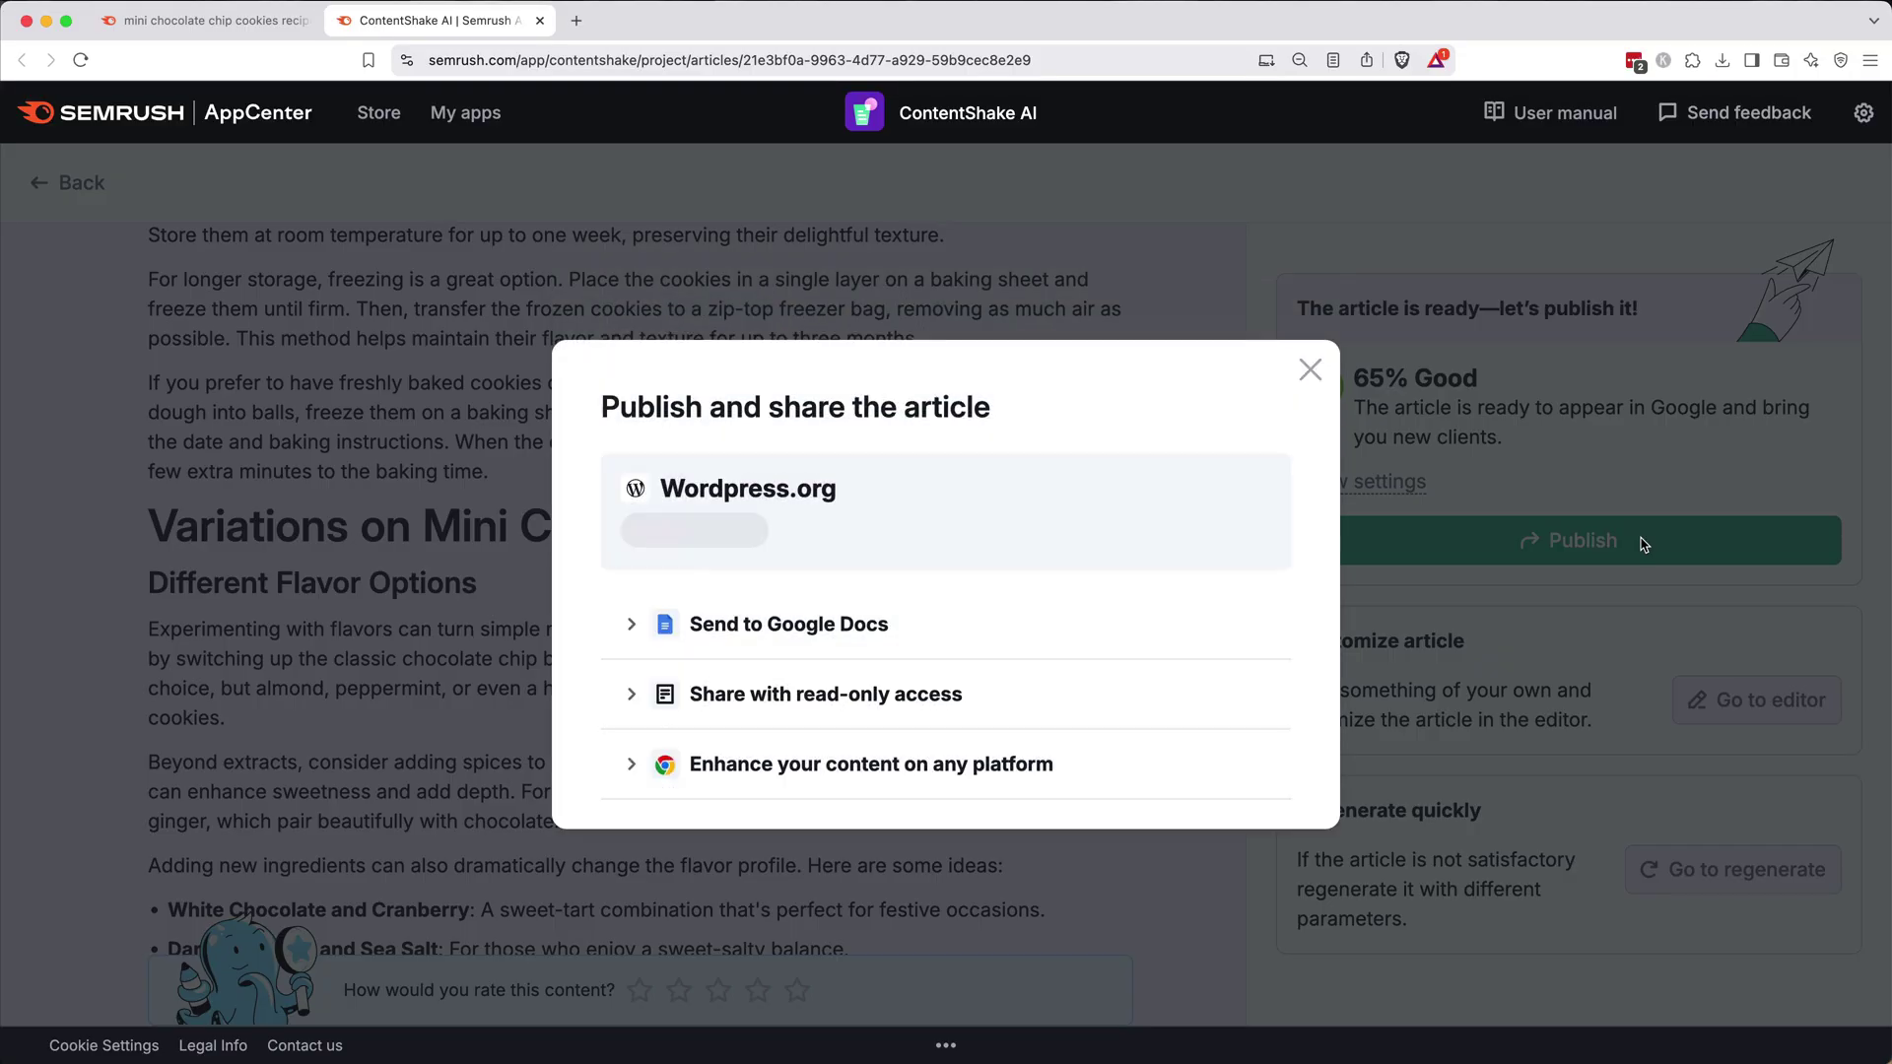
# Export the cookie article to a new Google Docs document via Send to Google Docs
pyautogui.click(646, 650)
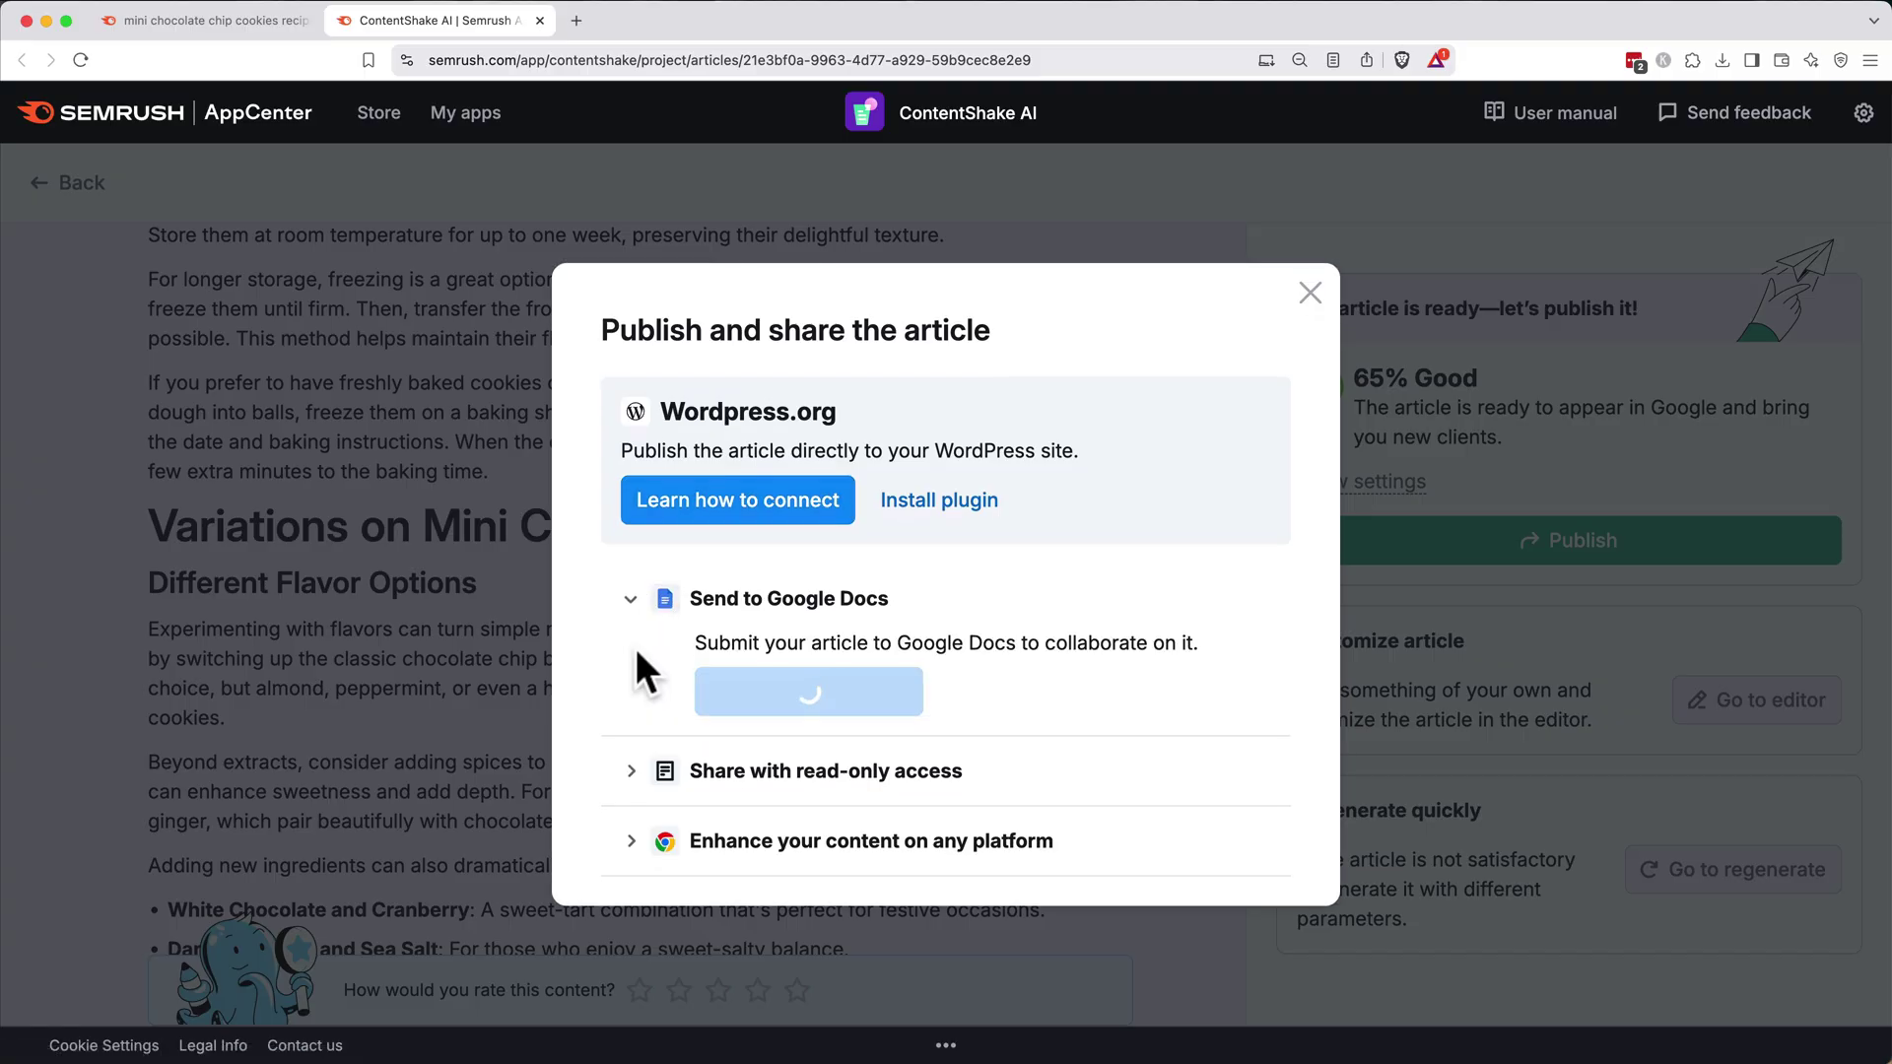
pyautogui.click(737, 694)
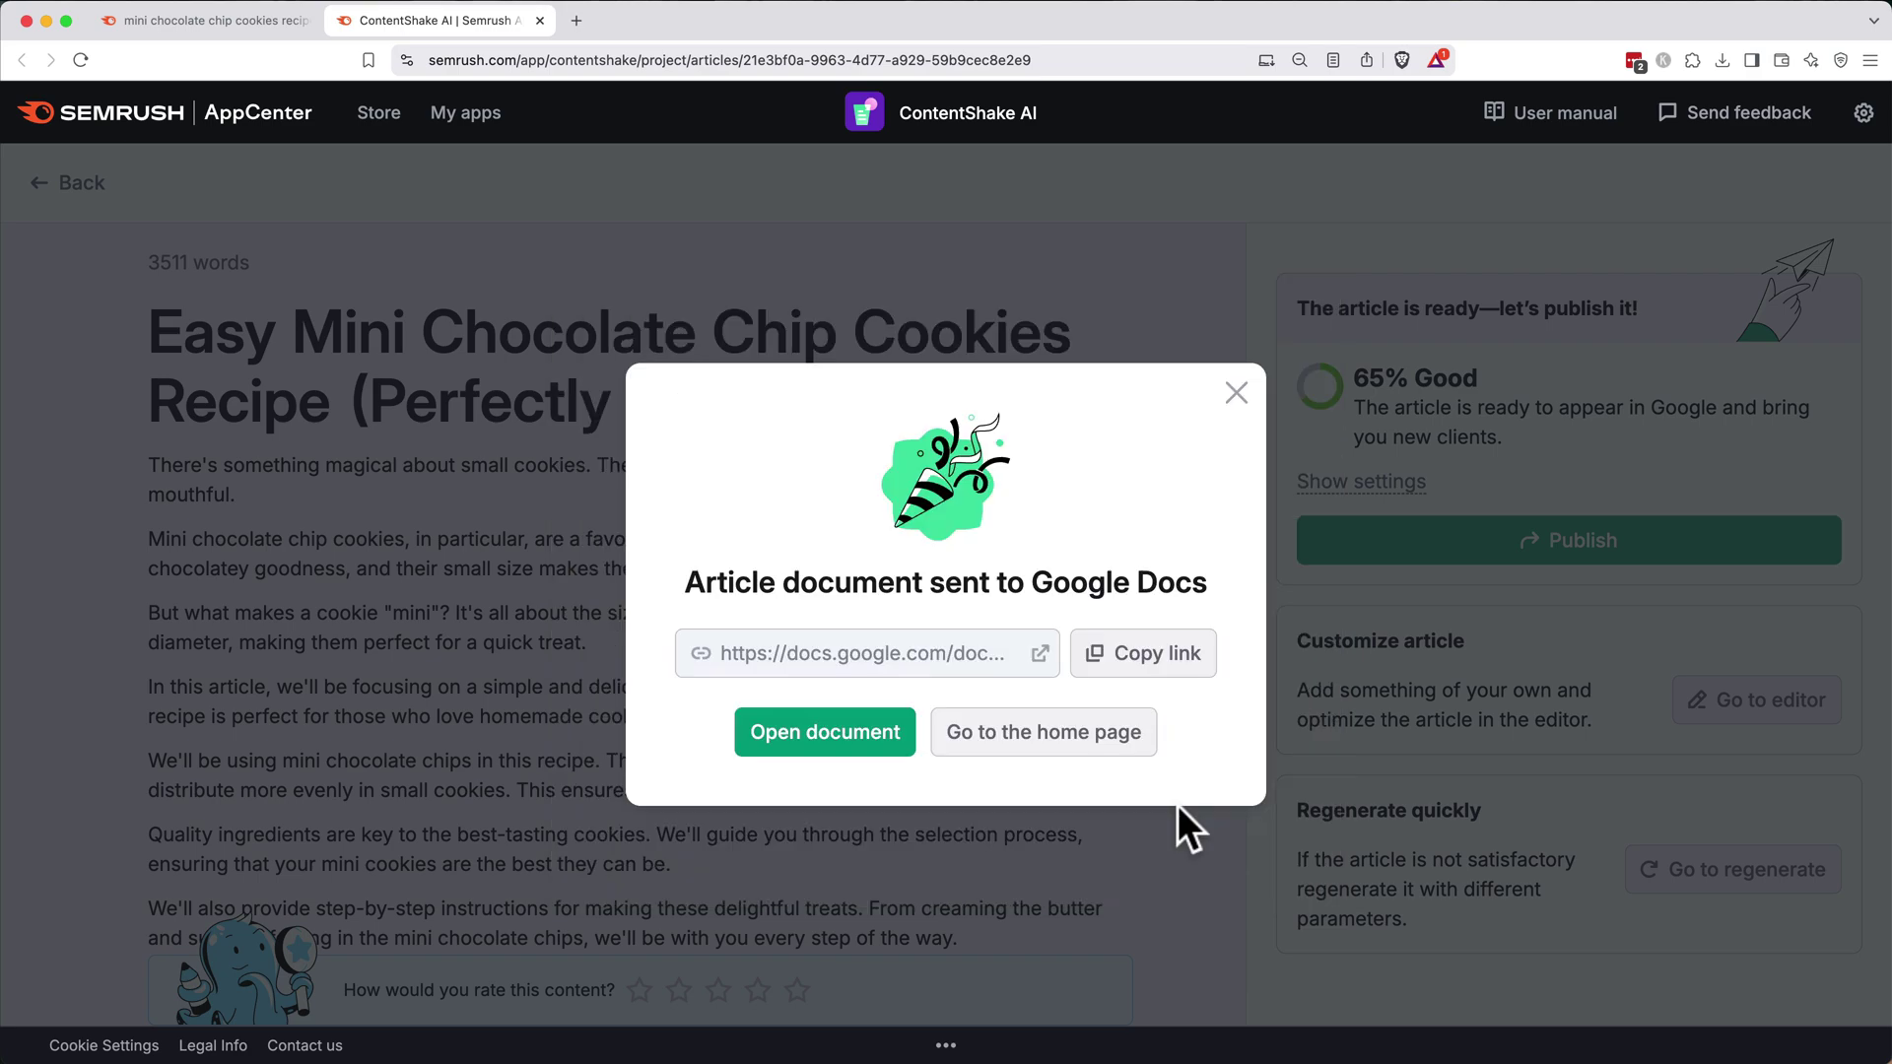